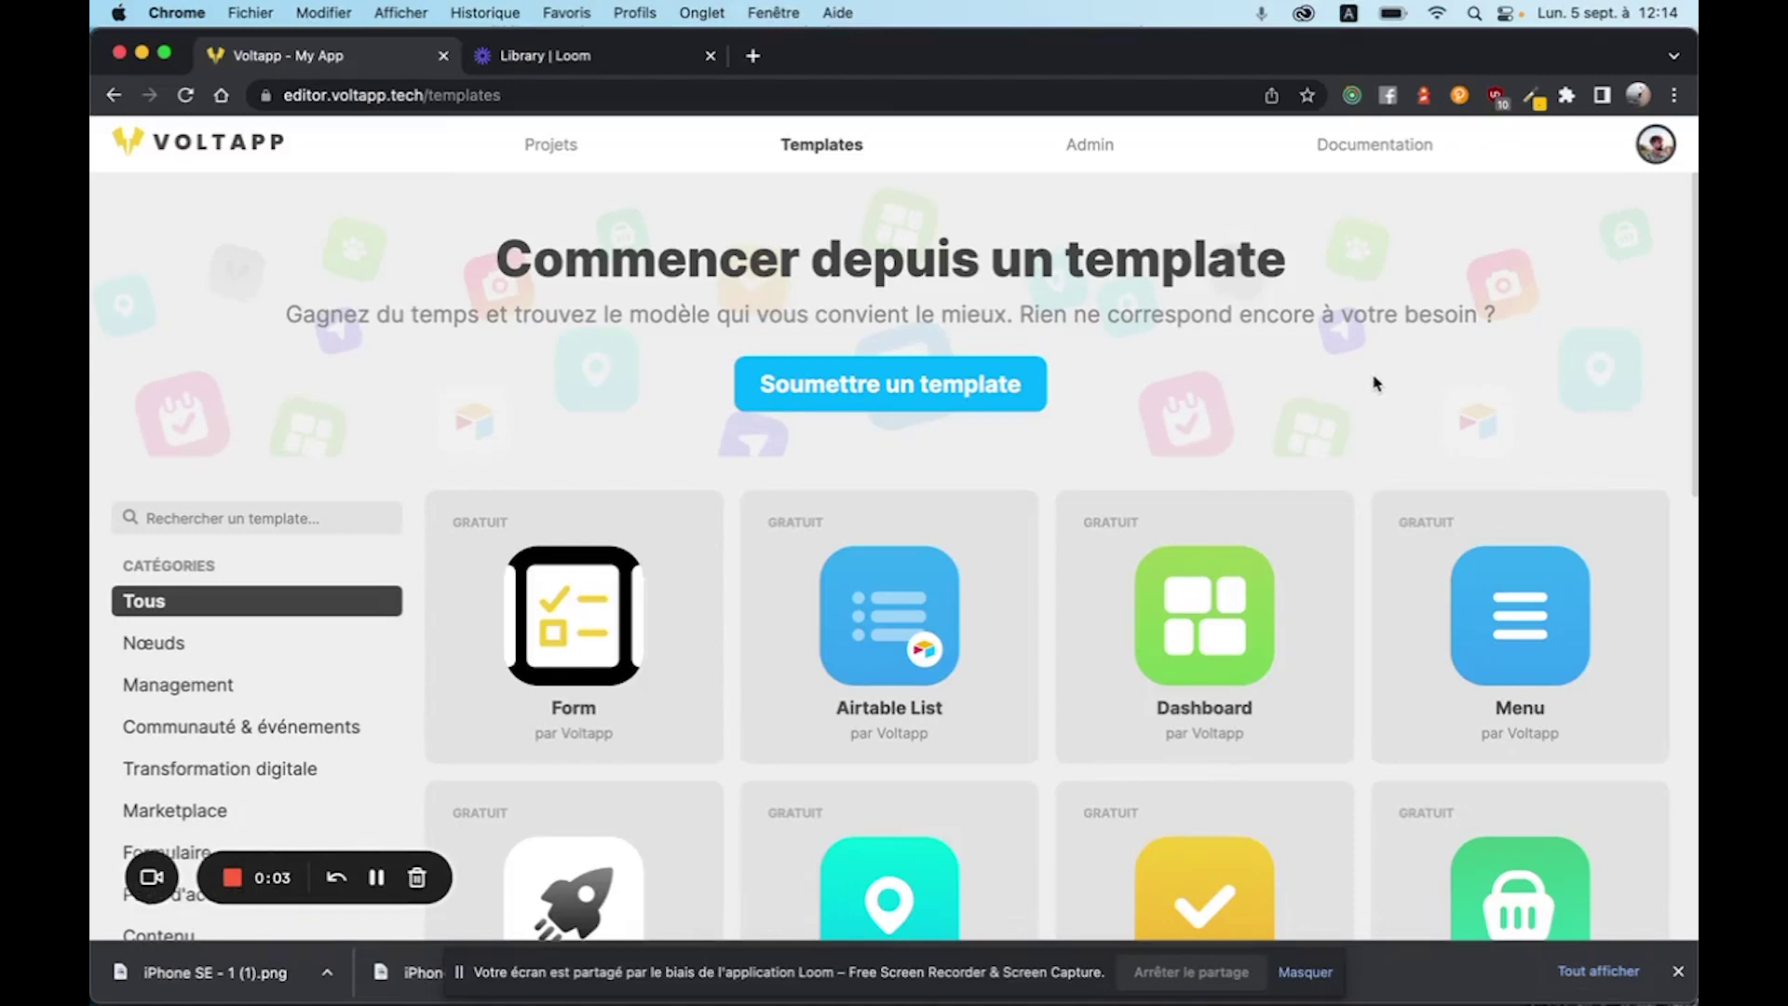
- Copy the Menu template into a new project and select its MenuWrapper section
{"action": "left_click", "coordinate": [1504, 601]}
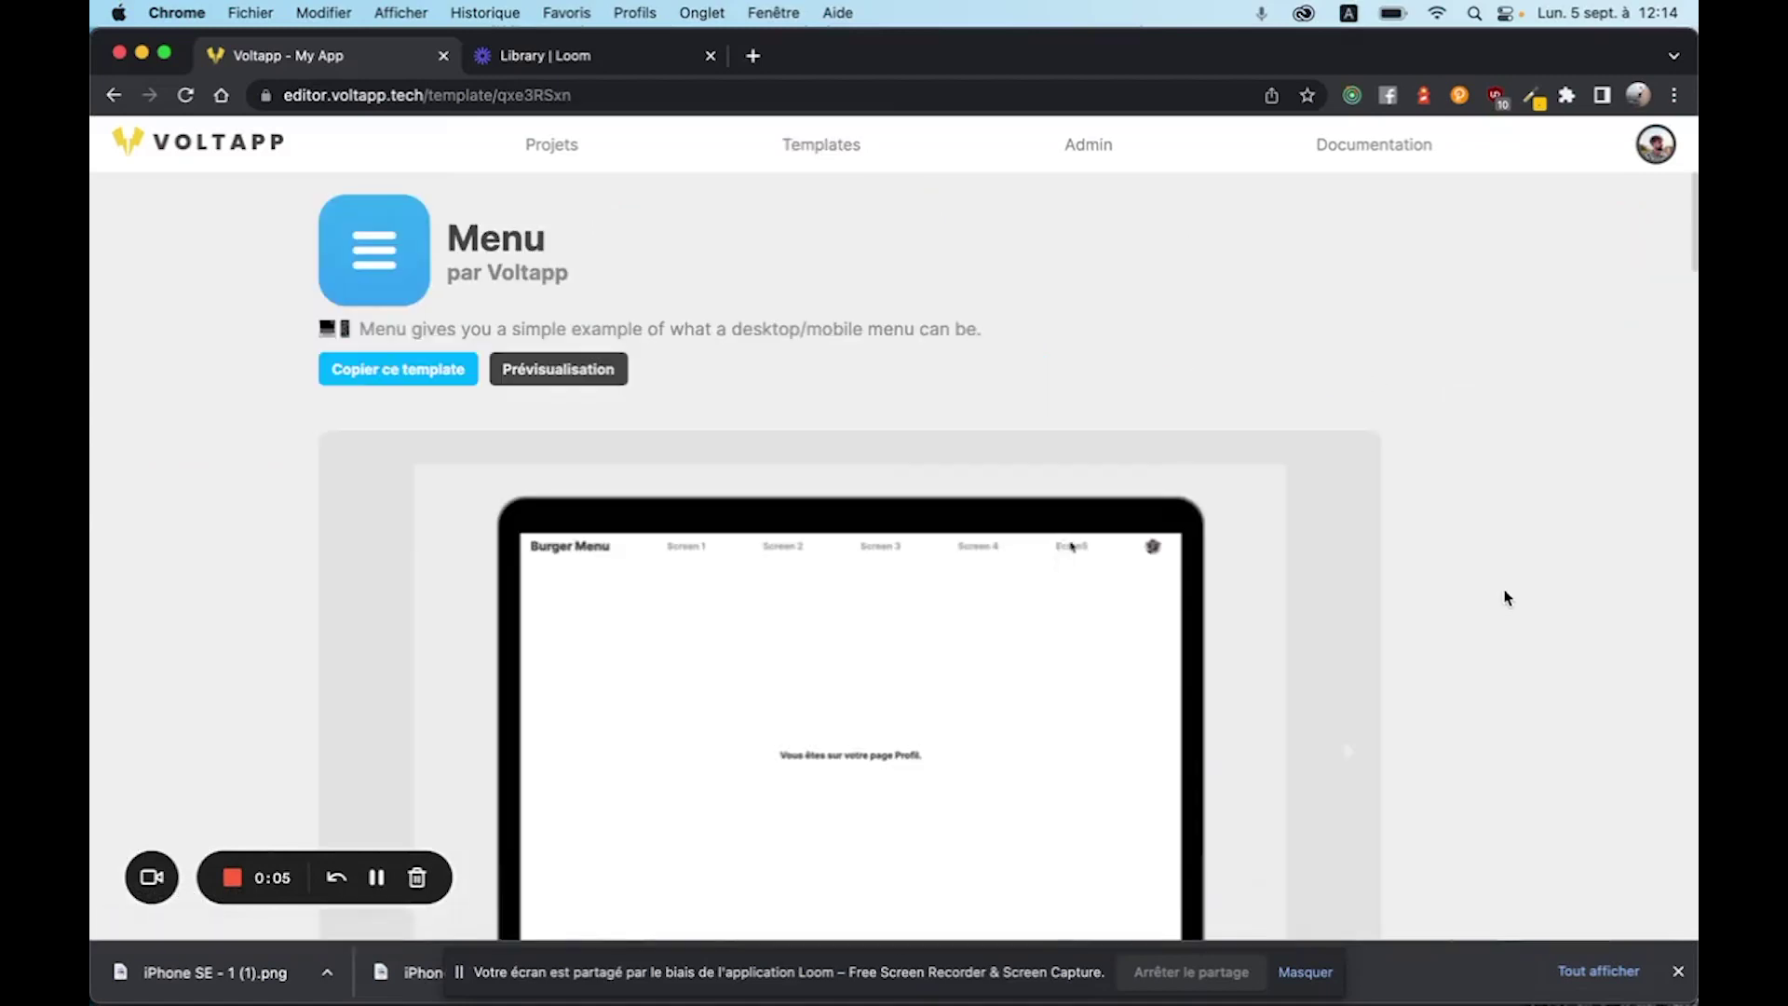
{"action": "scroll", "coordinate": [410, 305], "scroll_direction": "down", "scroll_amount": 1}
{"action": "left_click", "coordinate": [410, 310]}
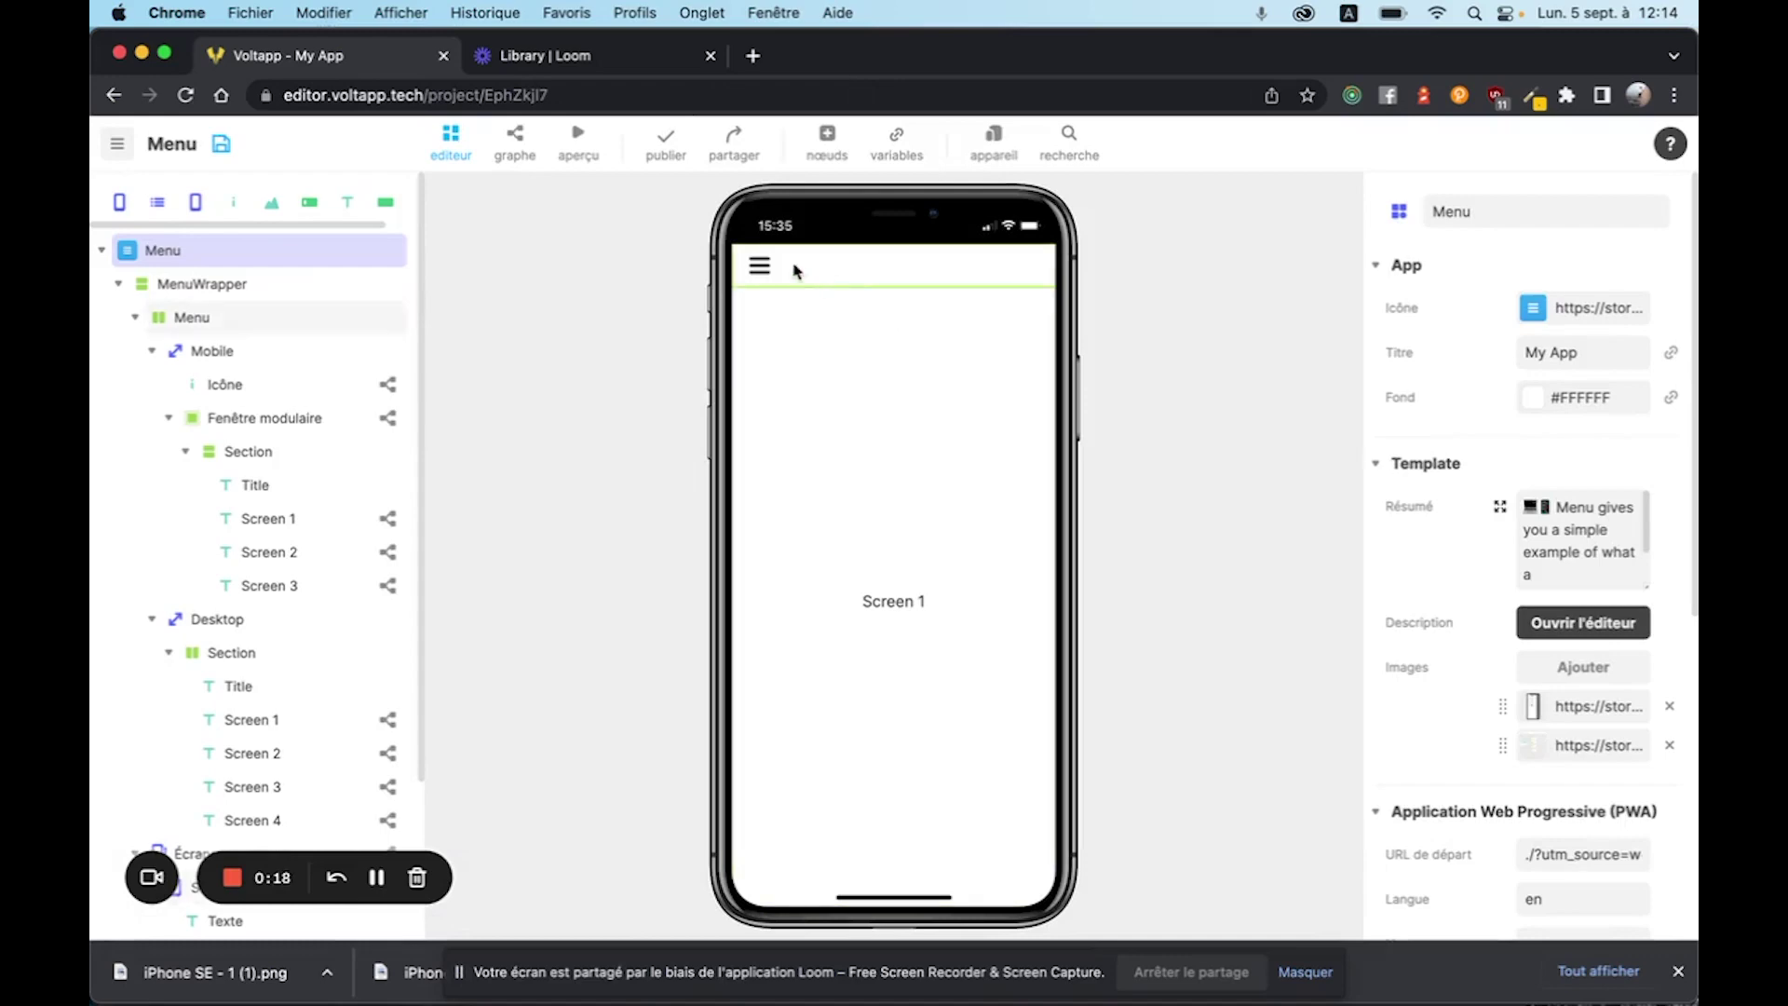
{"action": "left_click", "coordinate": [163, 285]}
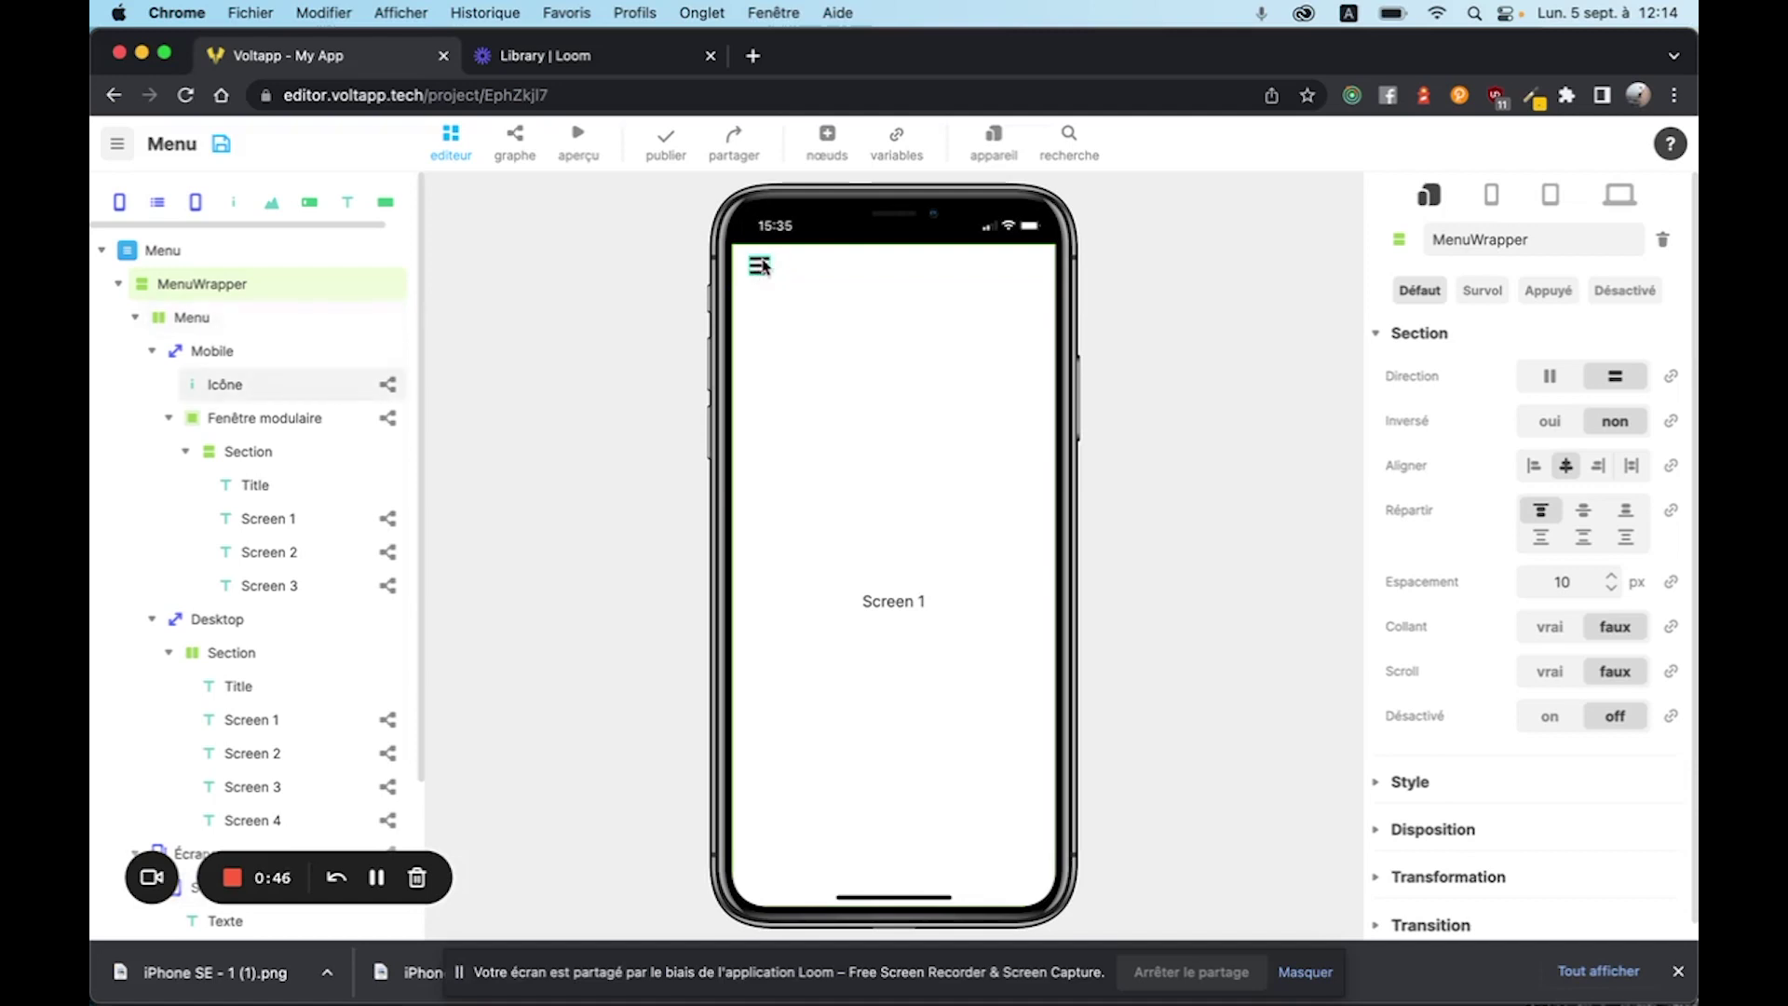
- Preview the app in the phone frame, go to Screen 2 through the burger menu, and return to the editor
{"action": "left_click", "coordinate": [578, 141]}
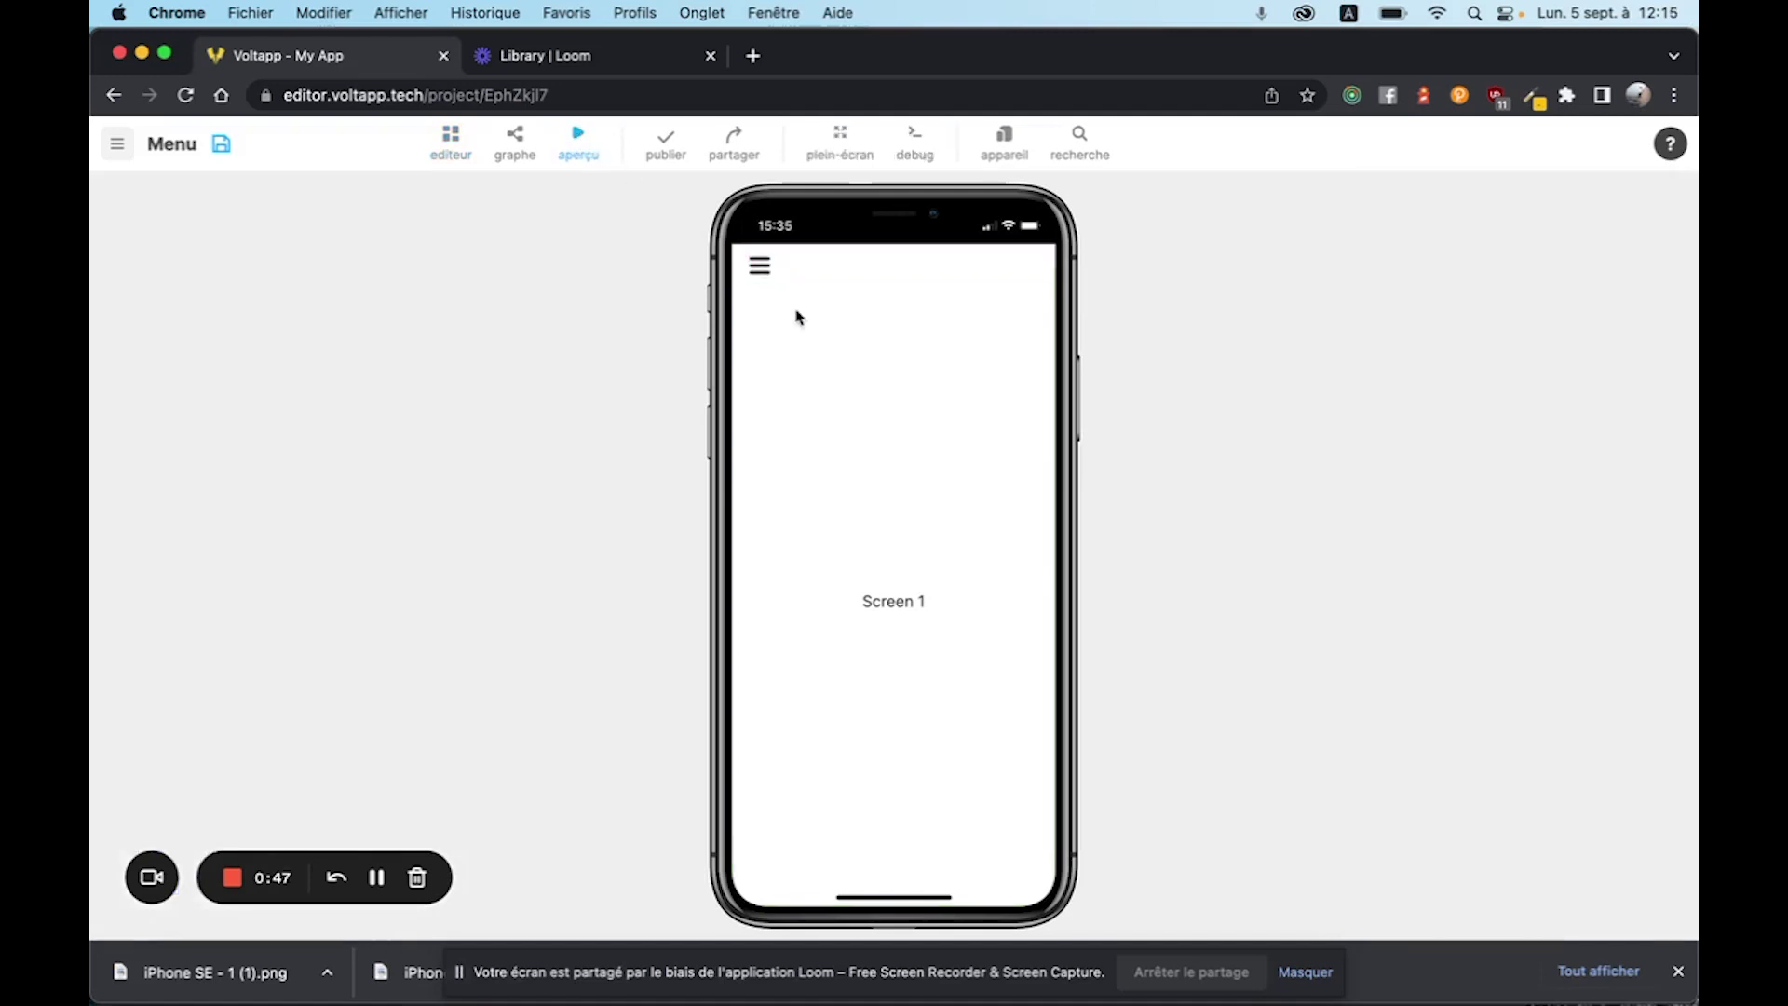
{"action": "left_click", "coordinate": [760, 270]}
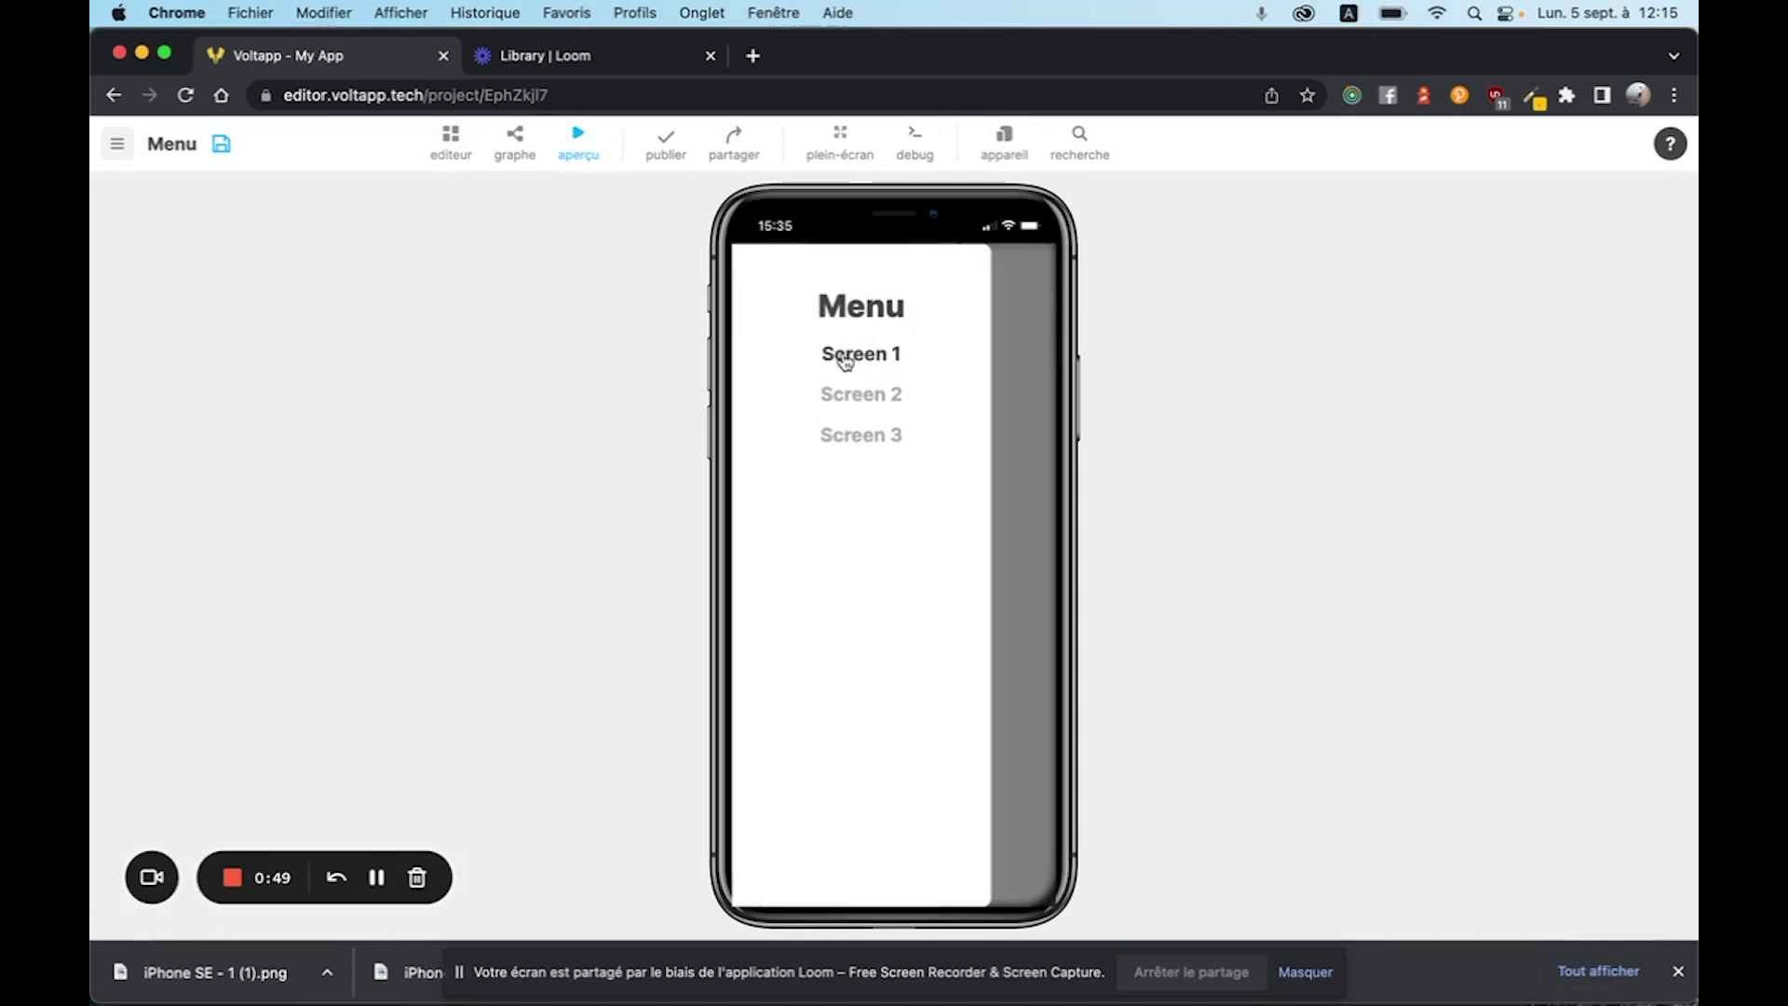
{"action": "left_click", "coordinate": [851, 395]}
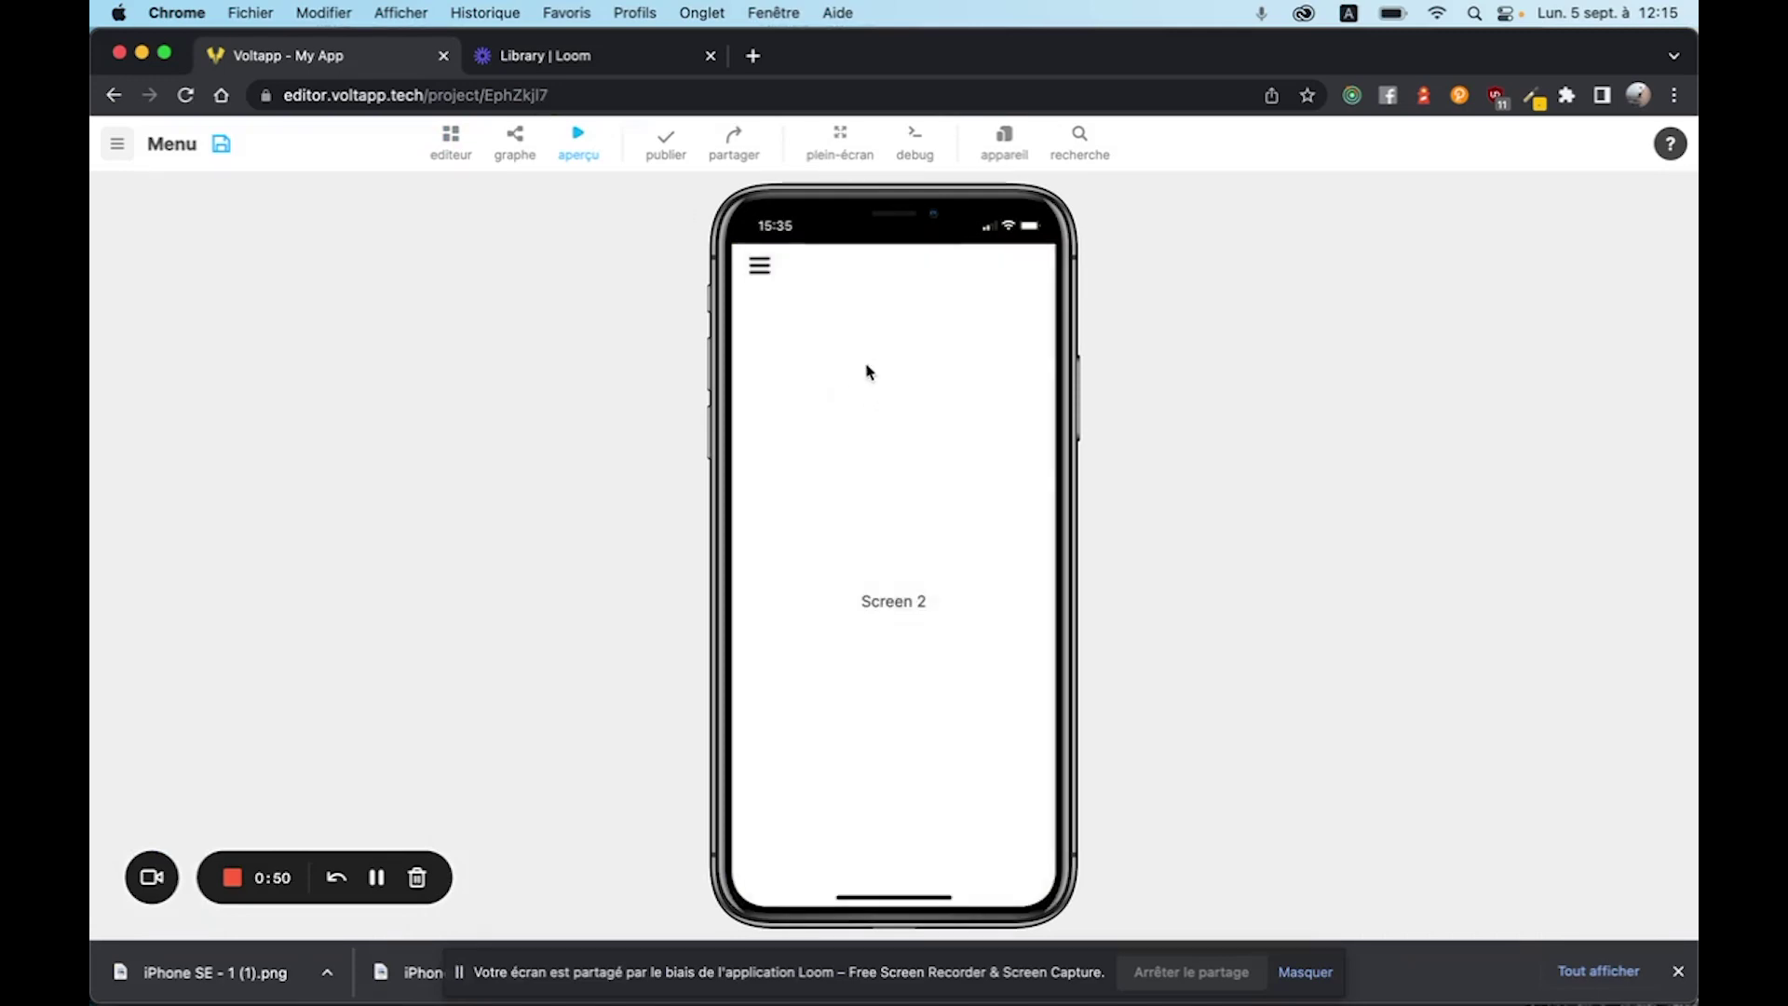
{"action": "left_click", "coordinate": [578, 141]}
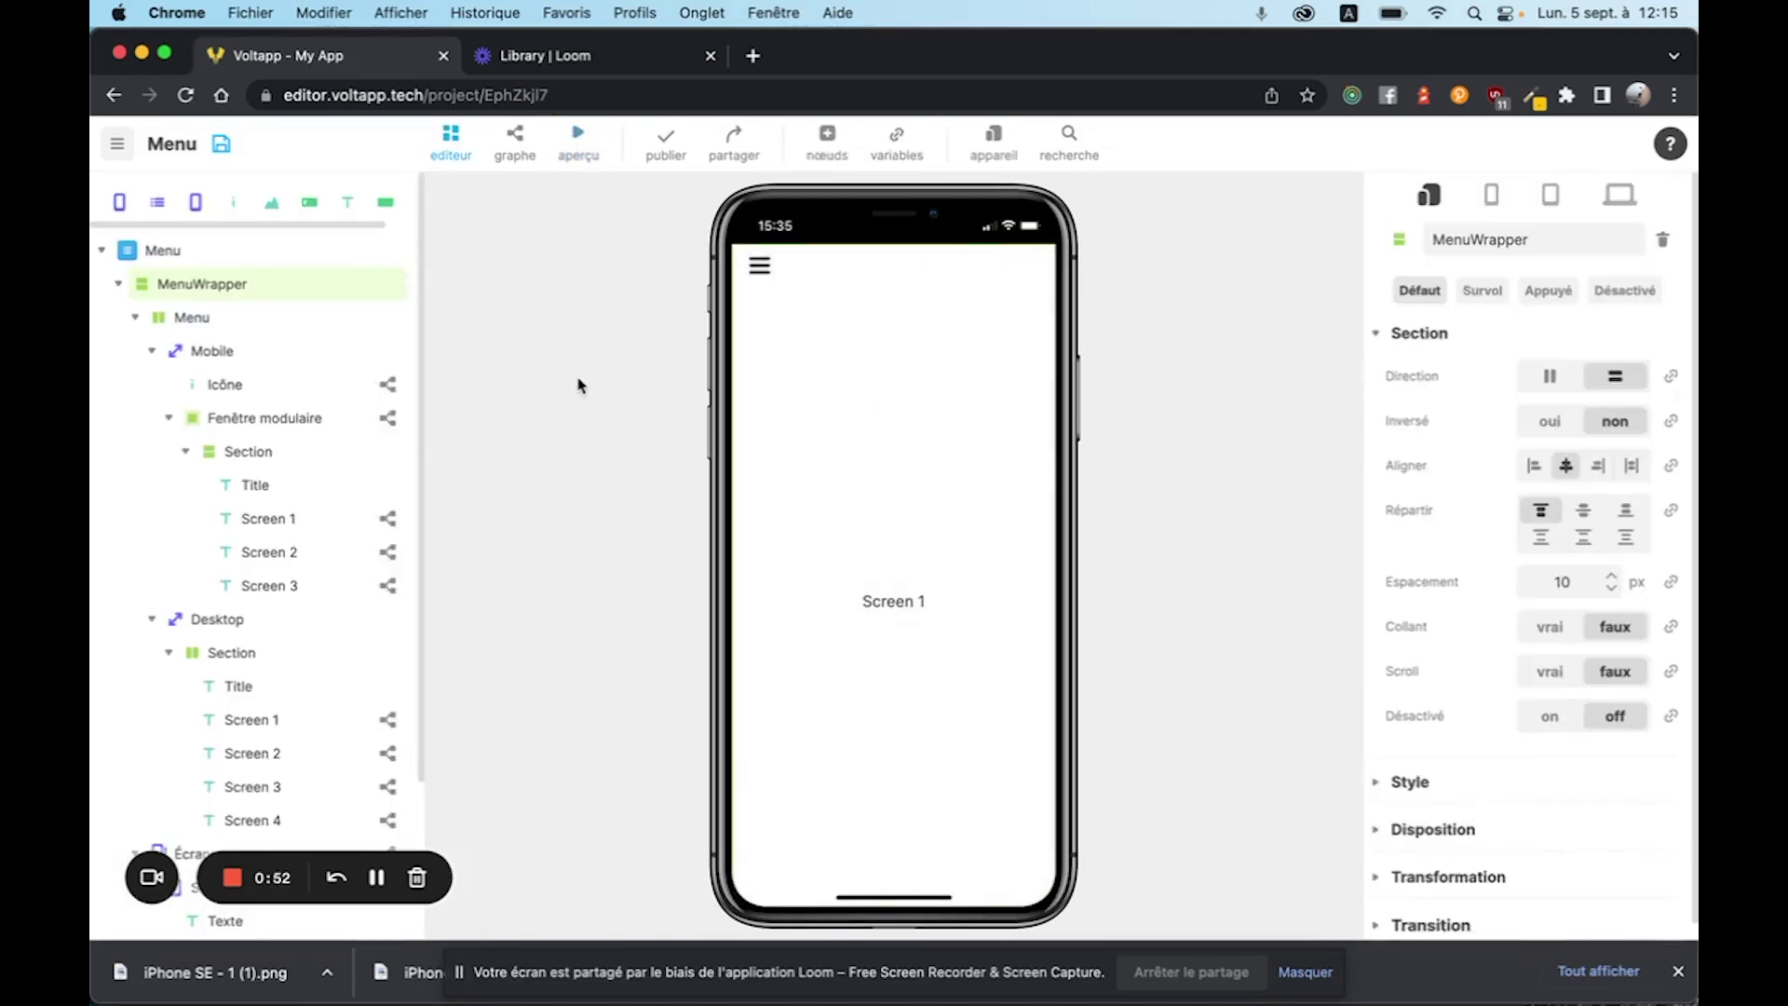
- Switch the display device to MacBook Pro 13" and test the desktop menu's links to Screens 1, 2 and 3 in preview
{"action": "left_click", "coordinate": [992, 144]}
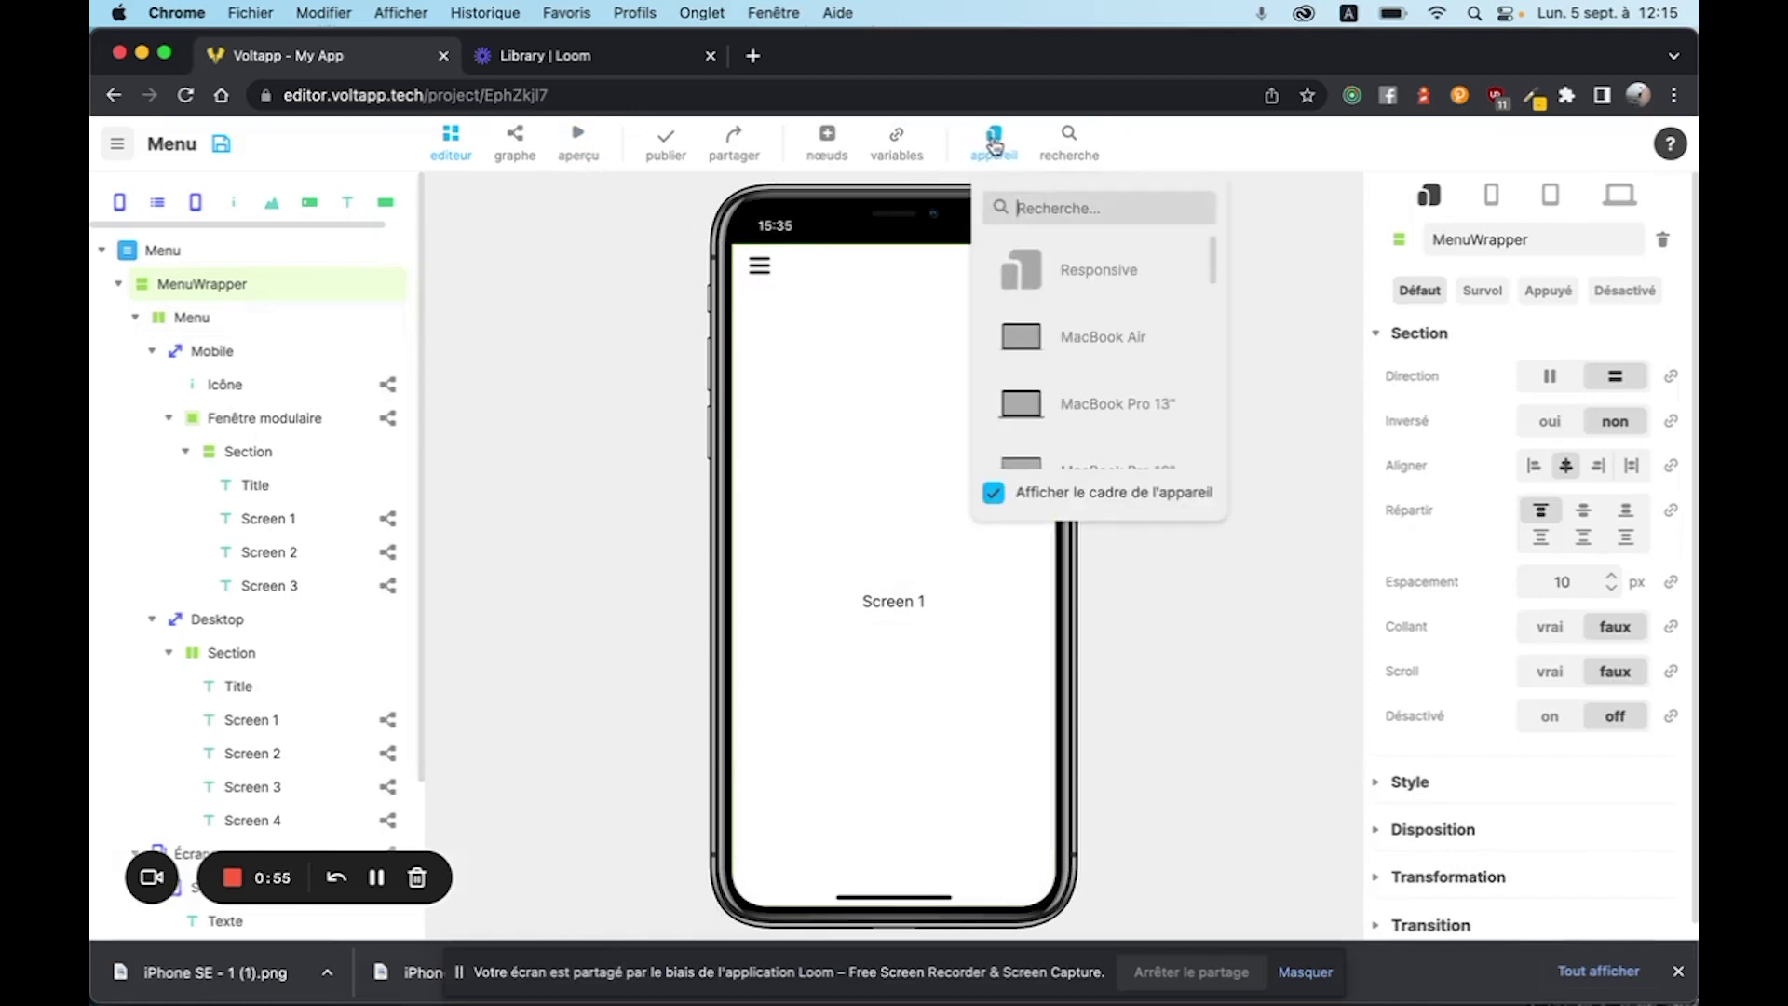
{"action": "left_click", "coordinate": [1054, 394]}
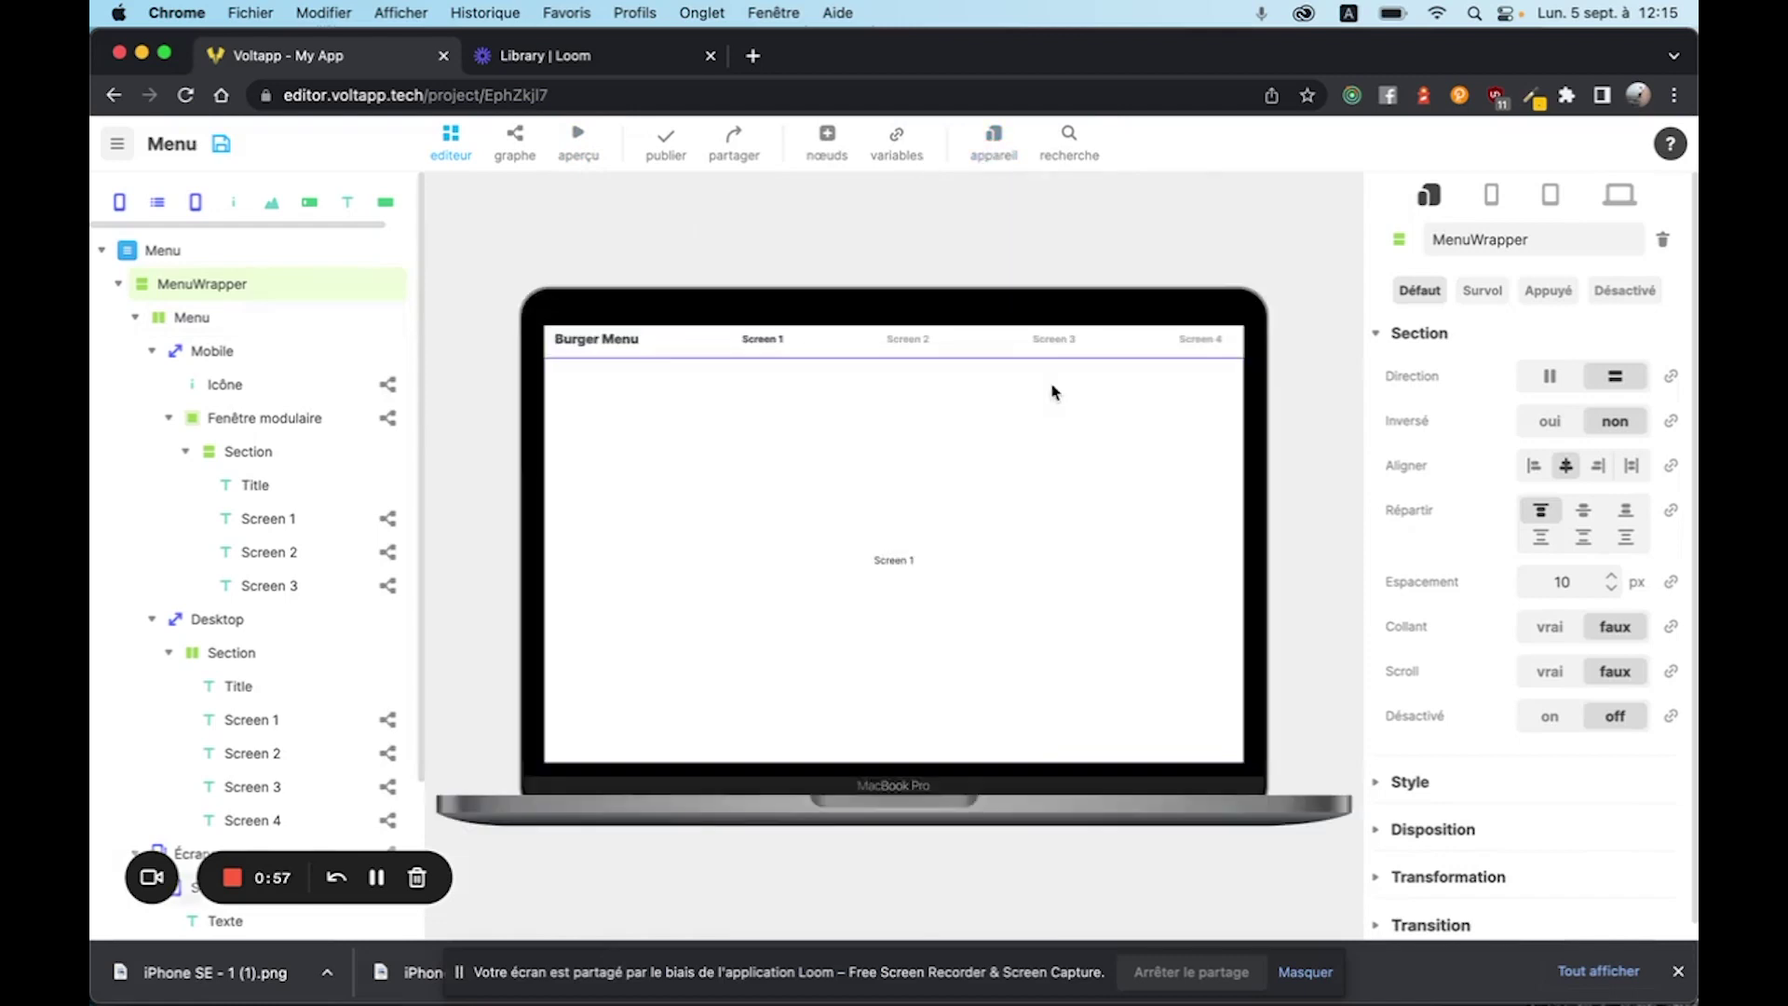
{"action": "left_click", "coordinate": [579, 141]}
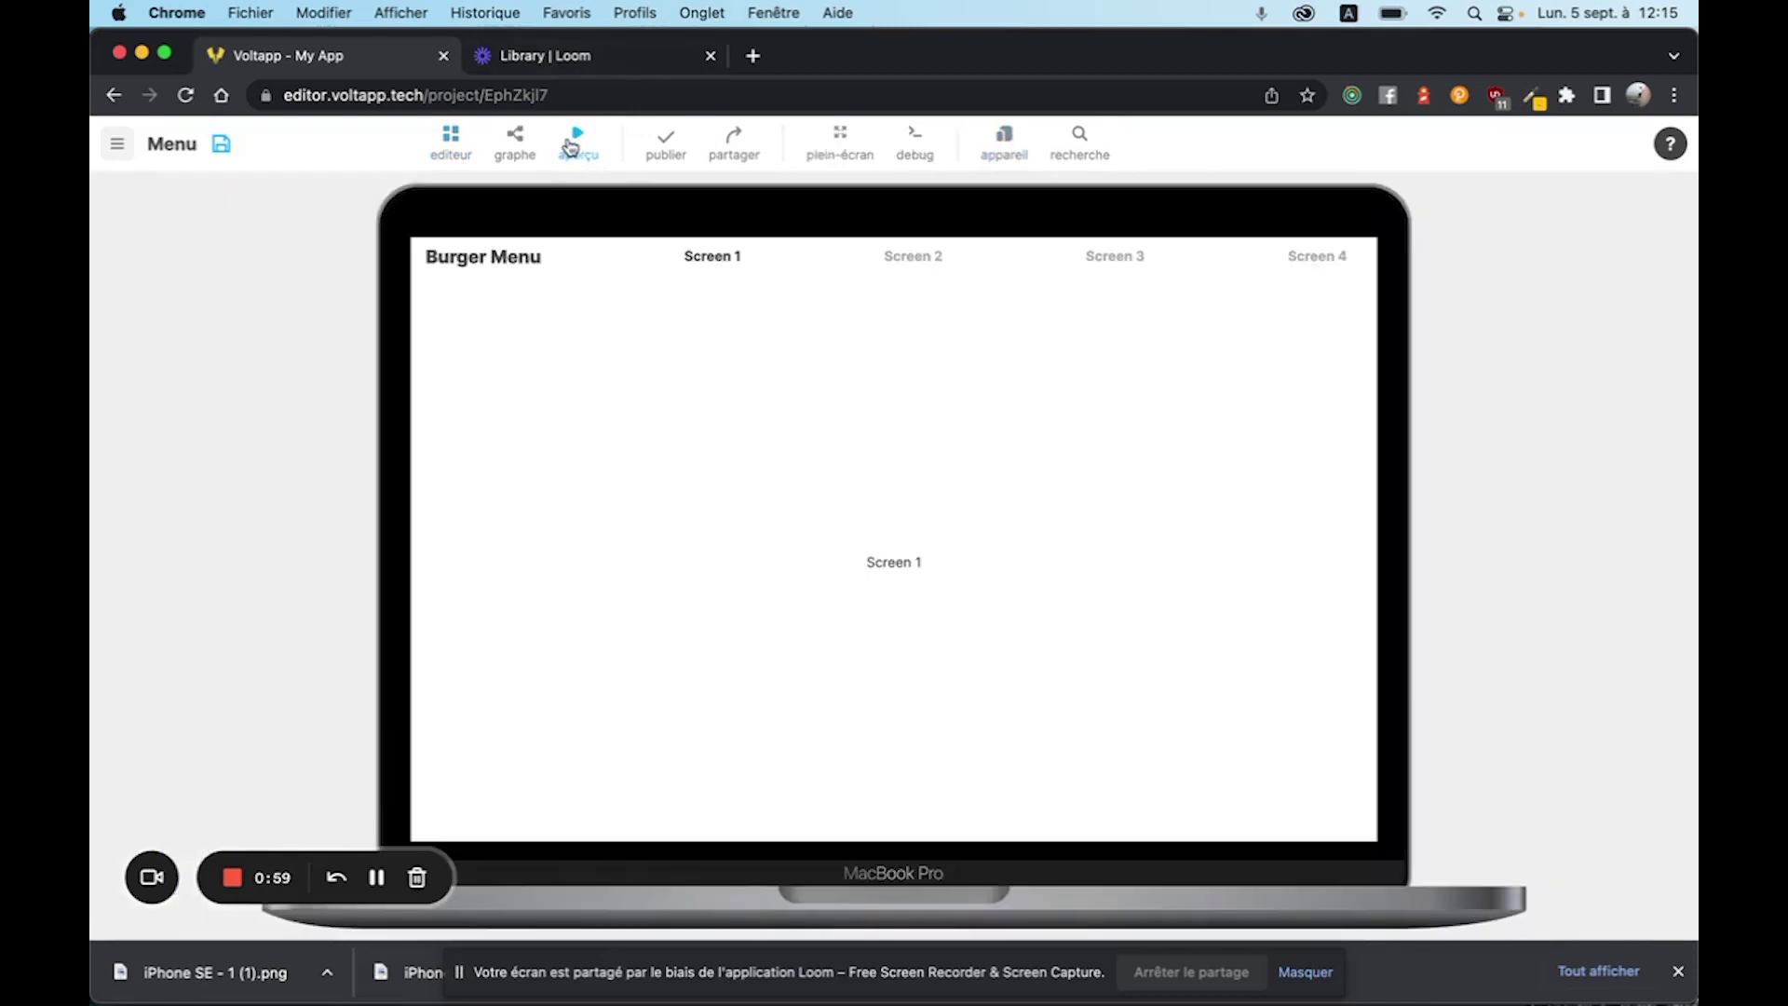
{"action": "left_click", "coordinate": [917, 265]}
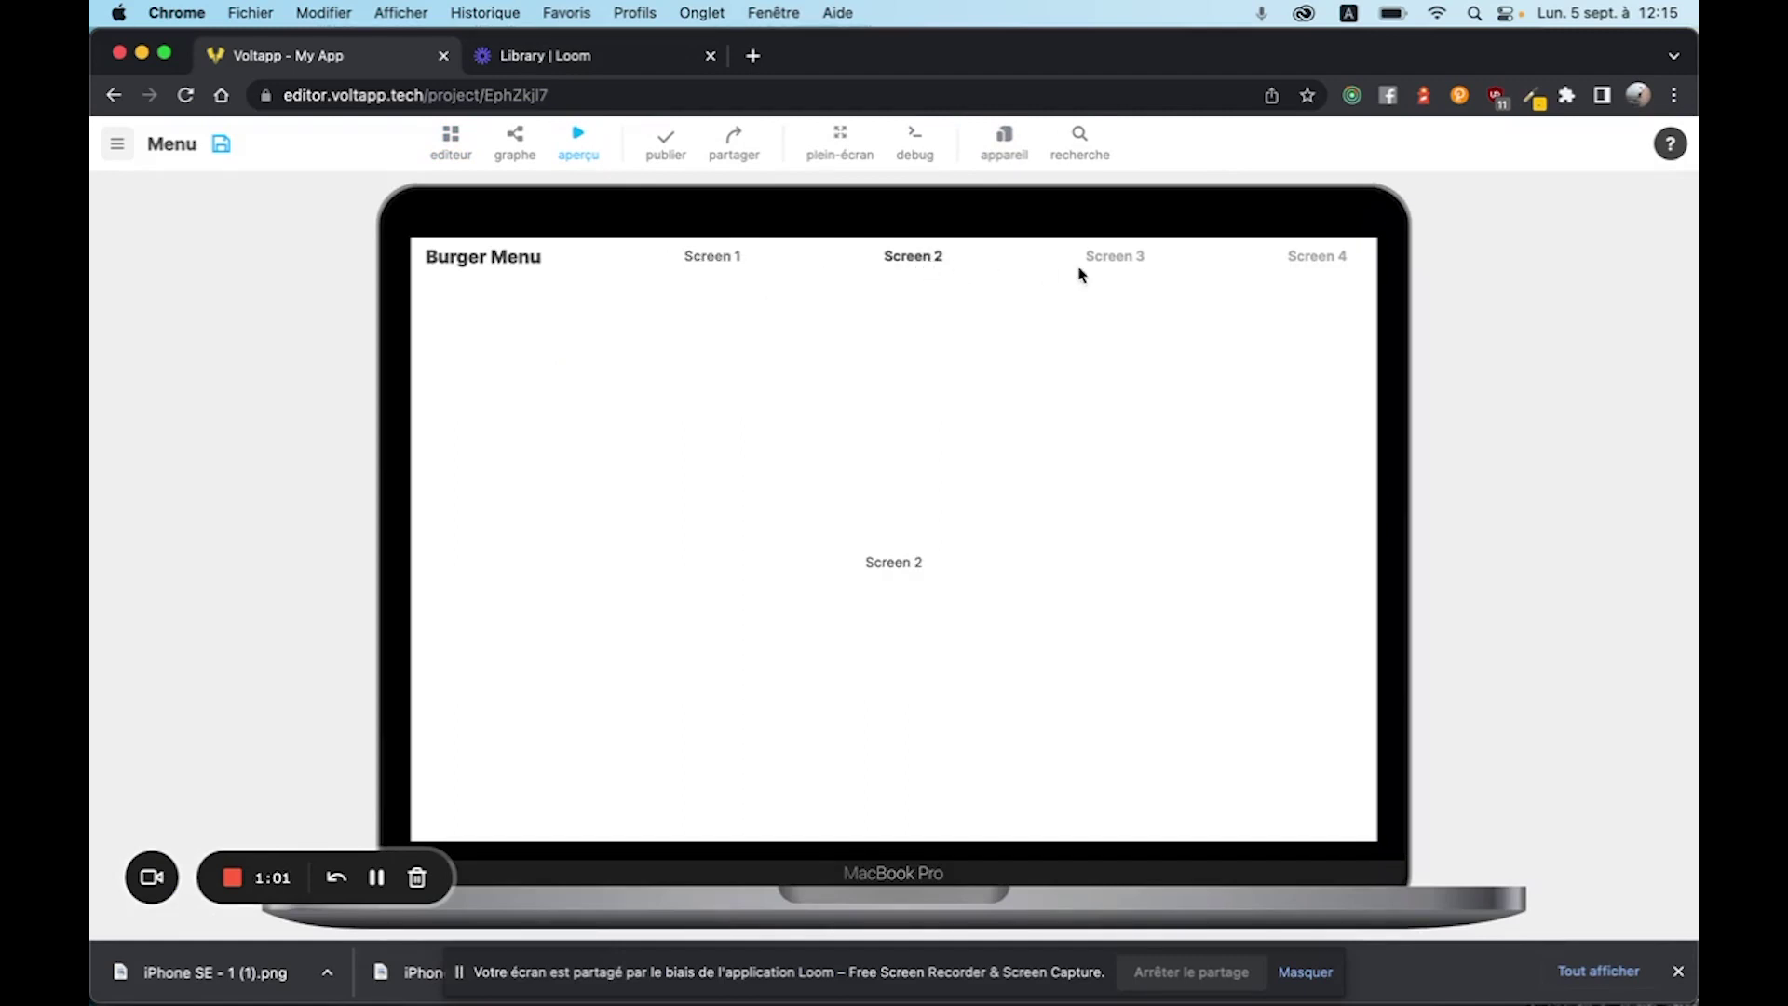
{"action": "left_click", "coordinate": [1136, 261]}
{"action": "left_click", "coordinate": [916, 262]}
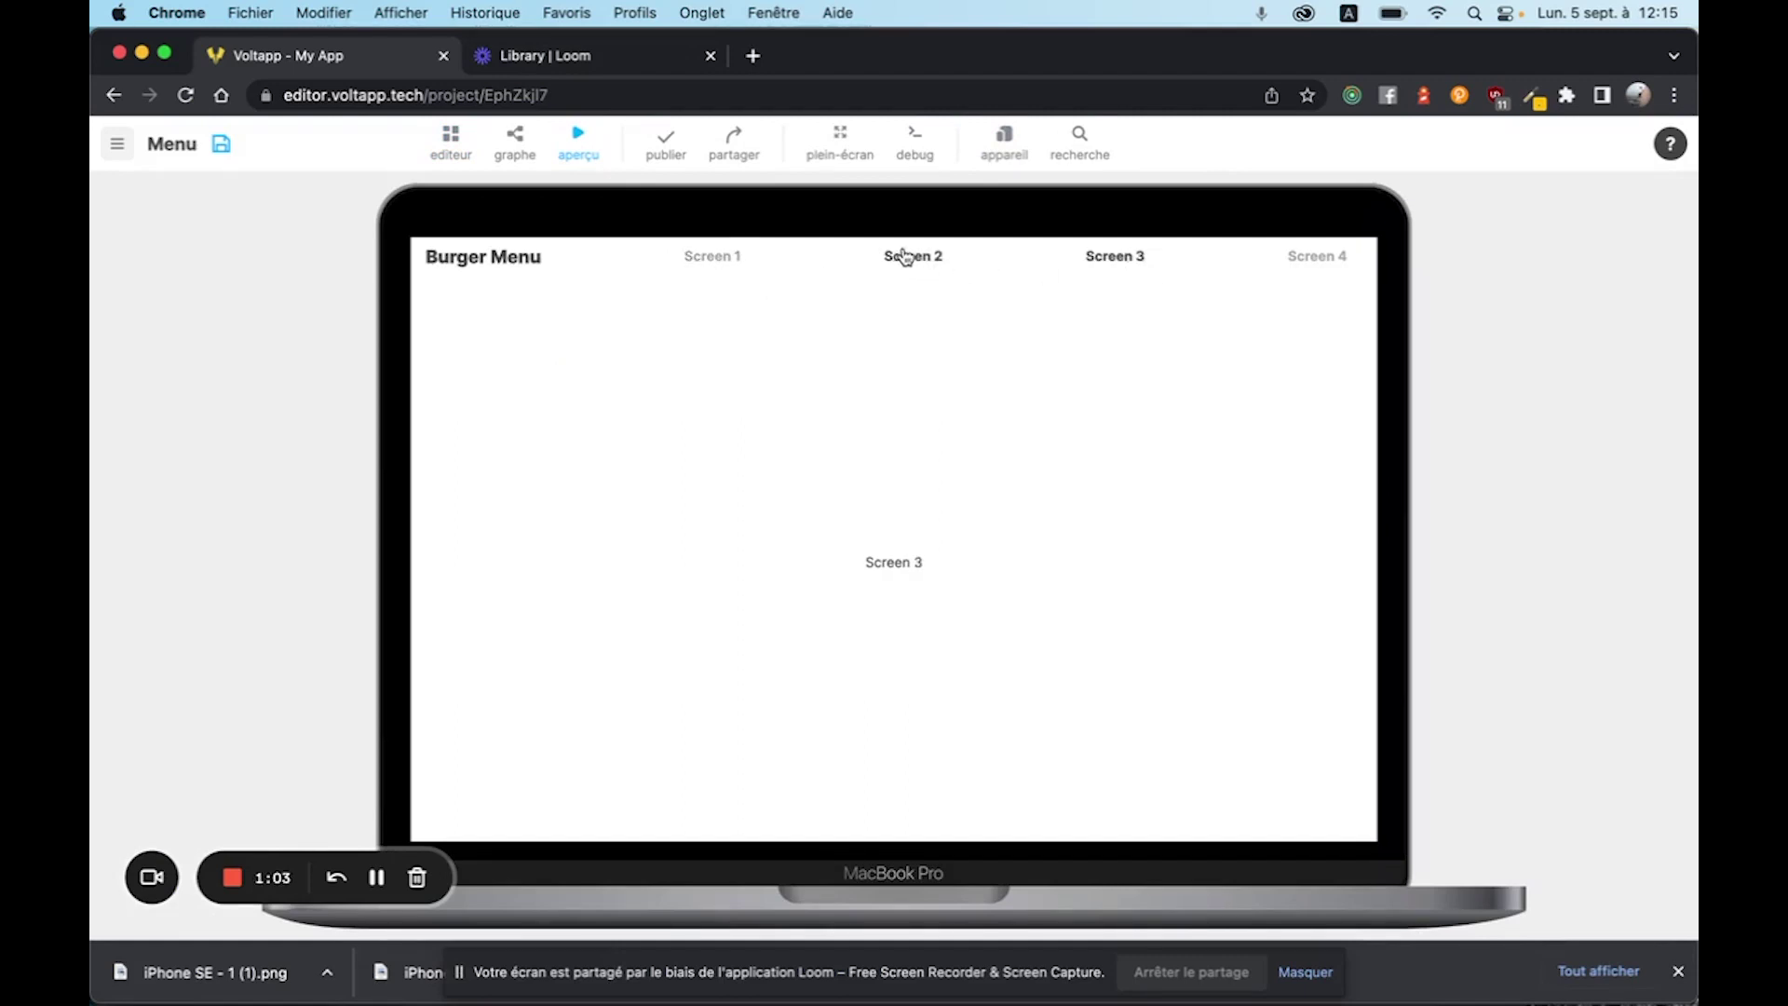
{"action": "left_click", "coordinate": [719, 257]}
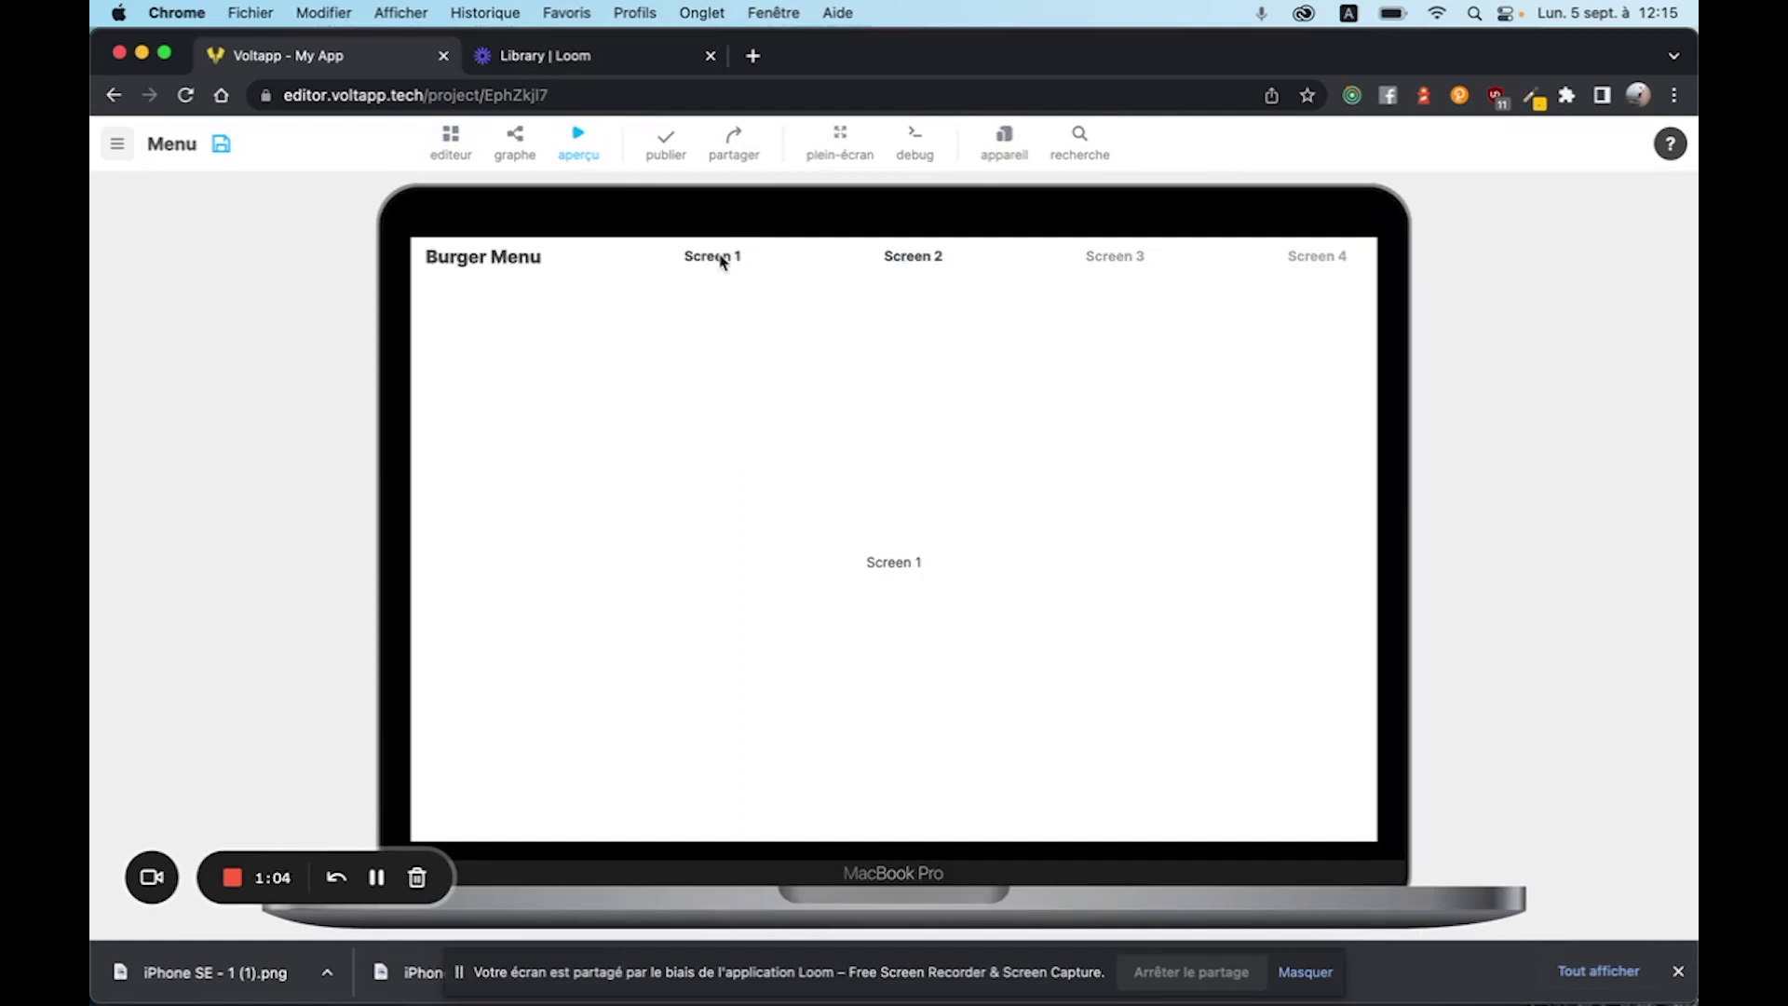
{"action": "left_click", "coordinate": [578, 140]}
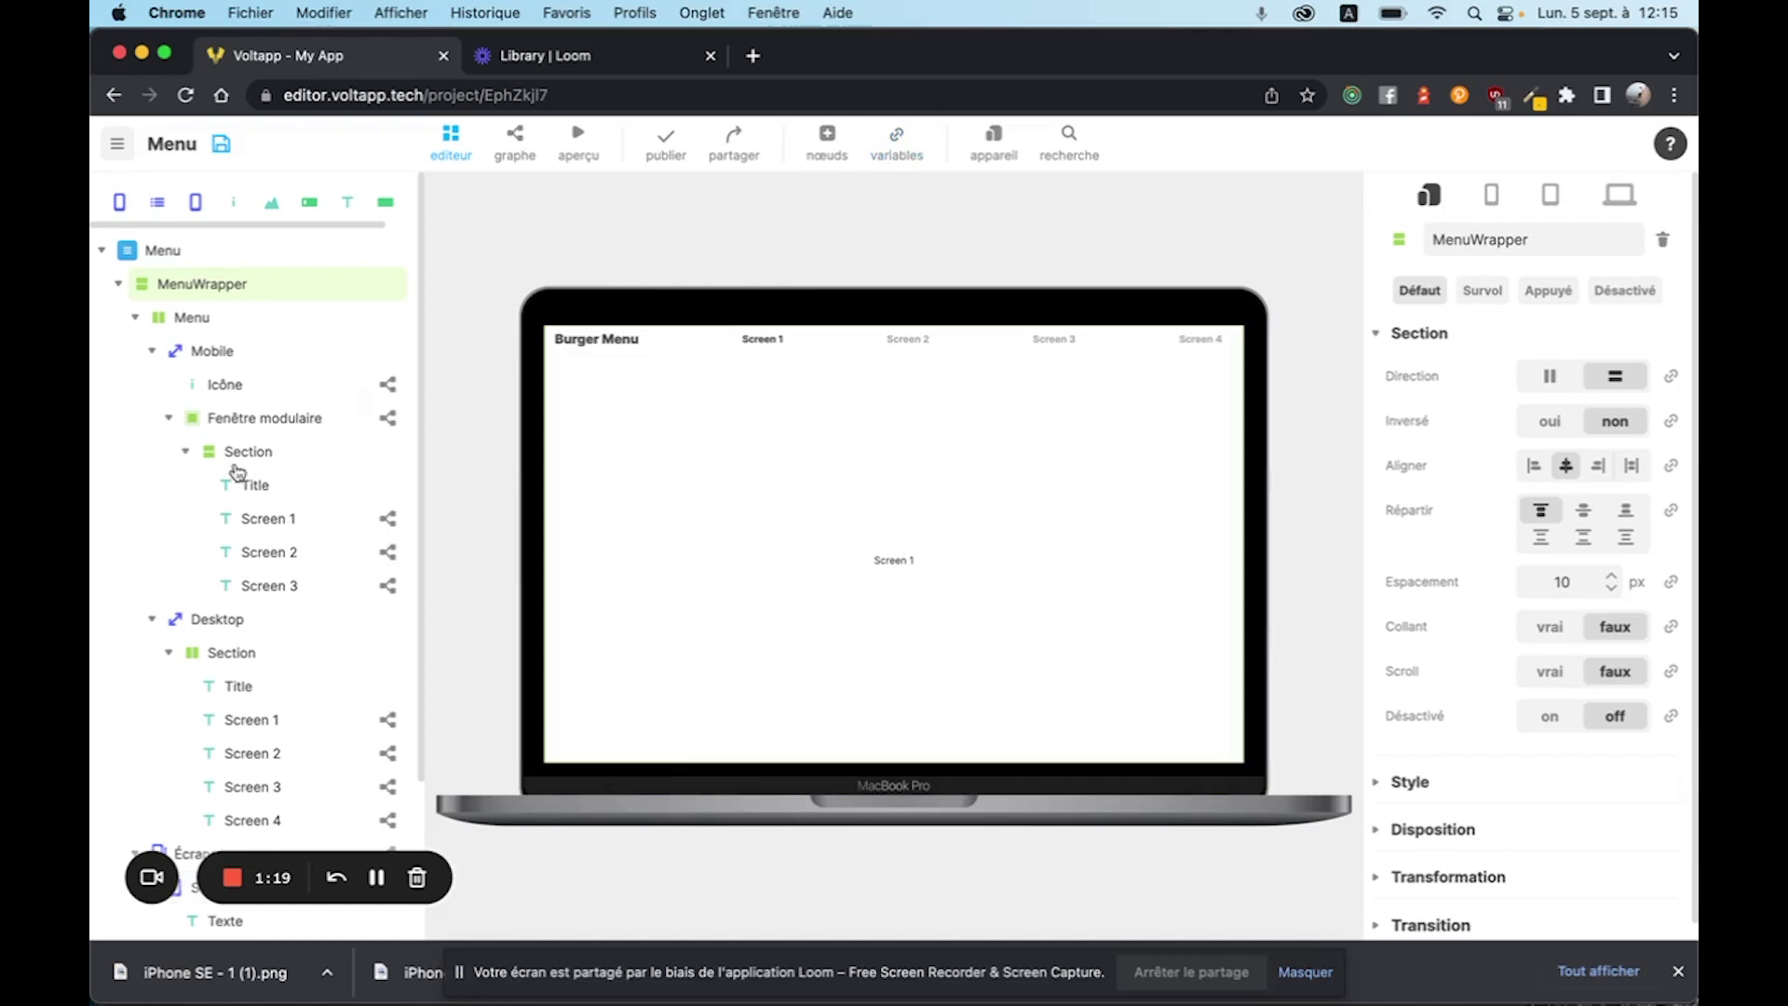
- Examine the Écrans node and its child screens Screen #1, Écran #2 and Écran #3
{"action": "scroll", "coordinate": [246, 585], "scroll_direction": "down", "scroll_amount": 3}
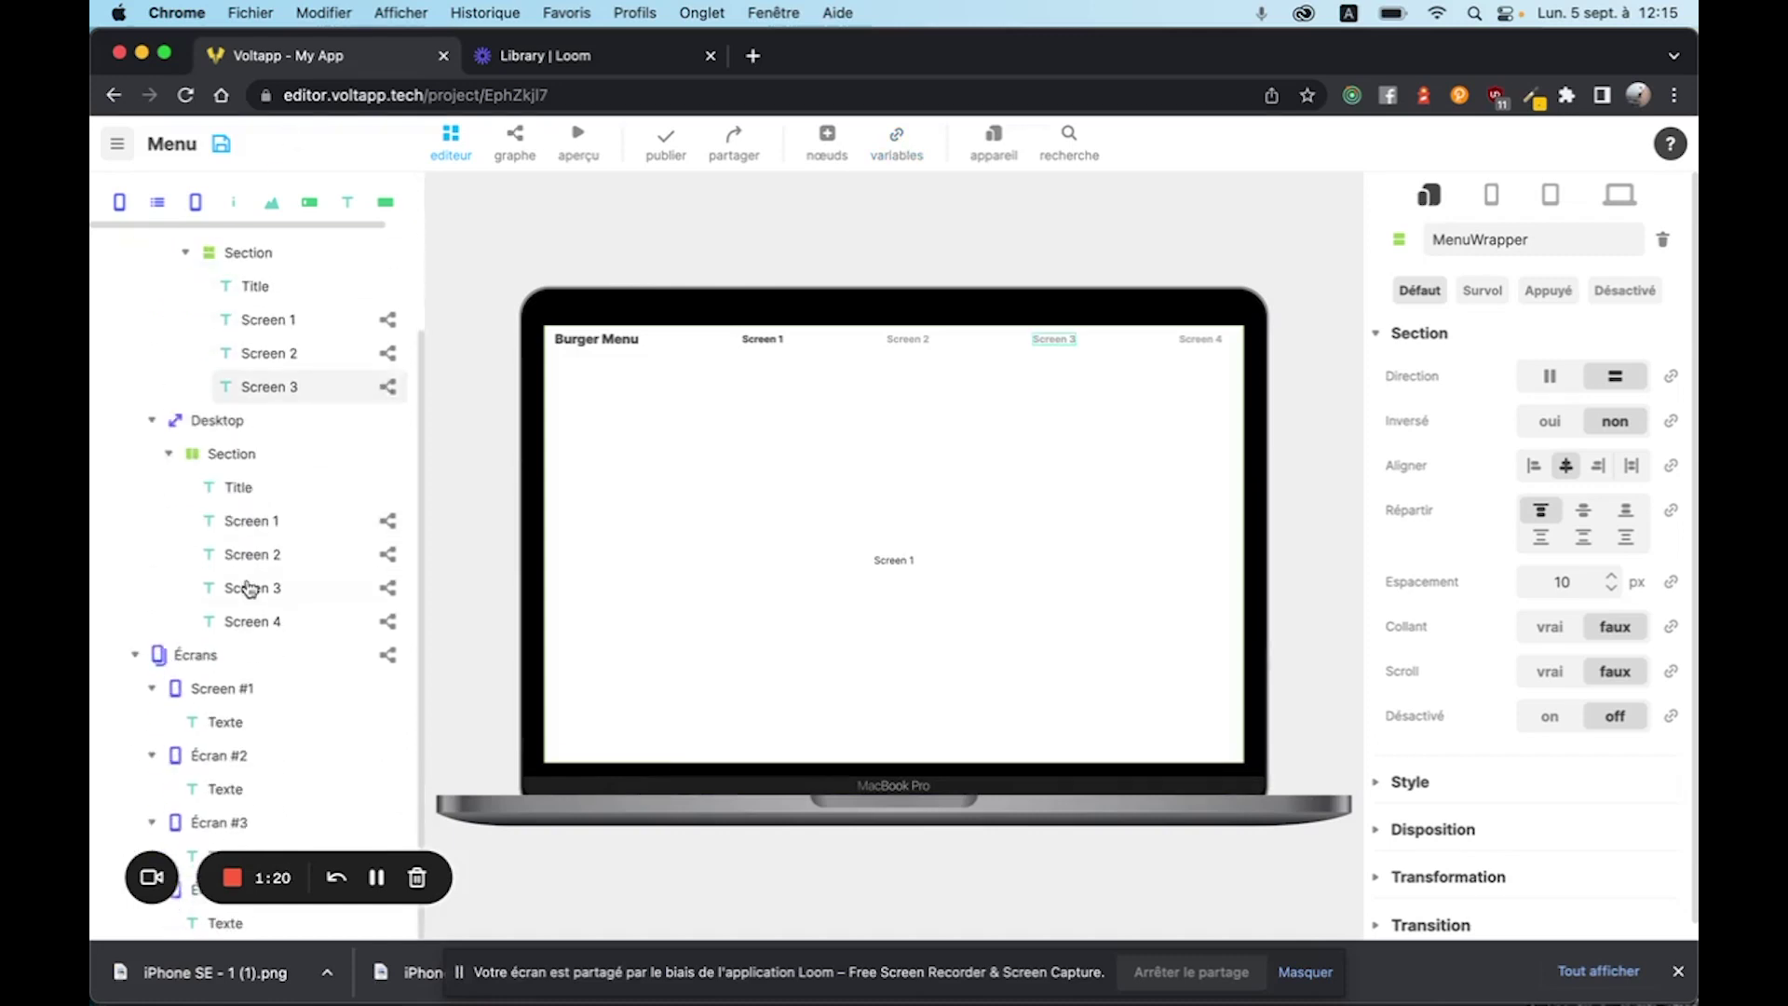
{"action": "left_click", "coordinate": [173, 657]}
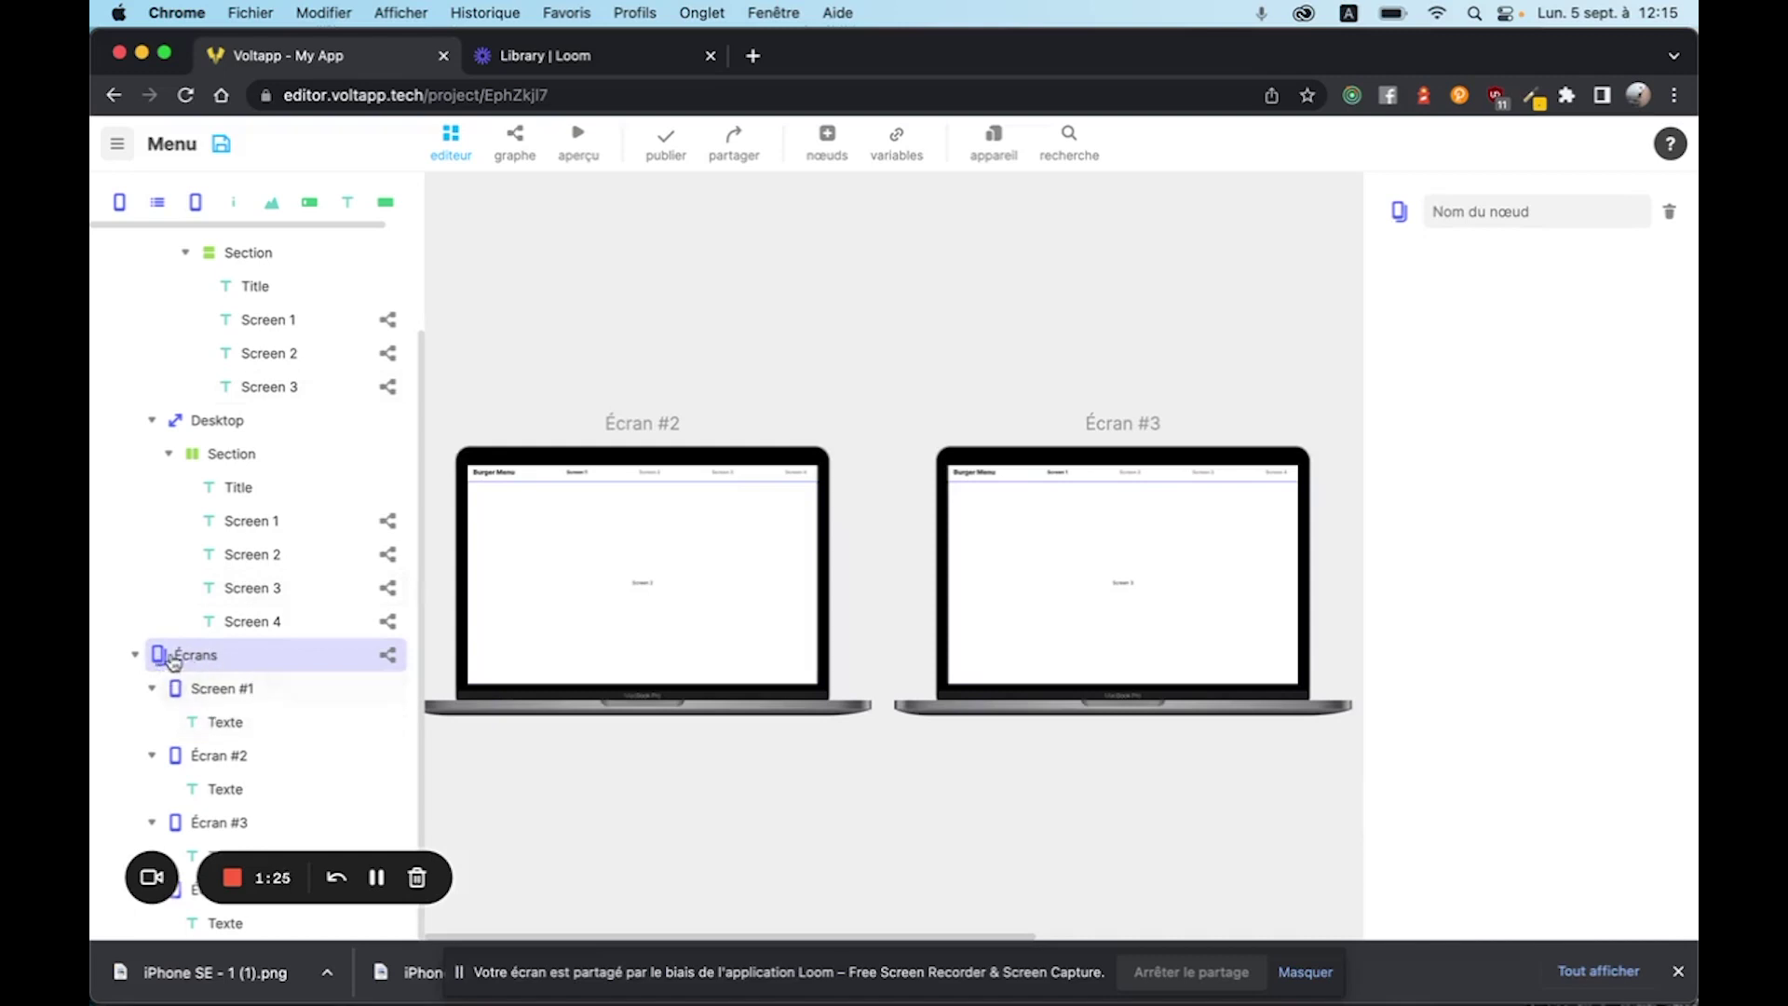
{"action": "left_click", "coordinate": [204, 700]}
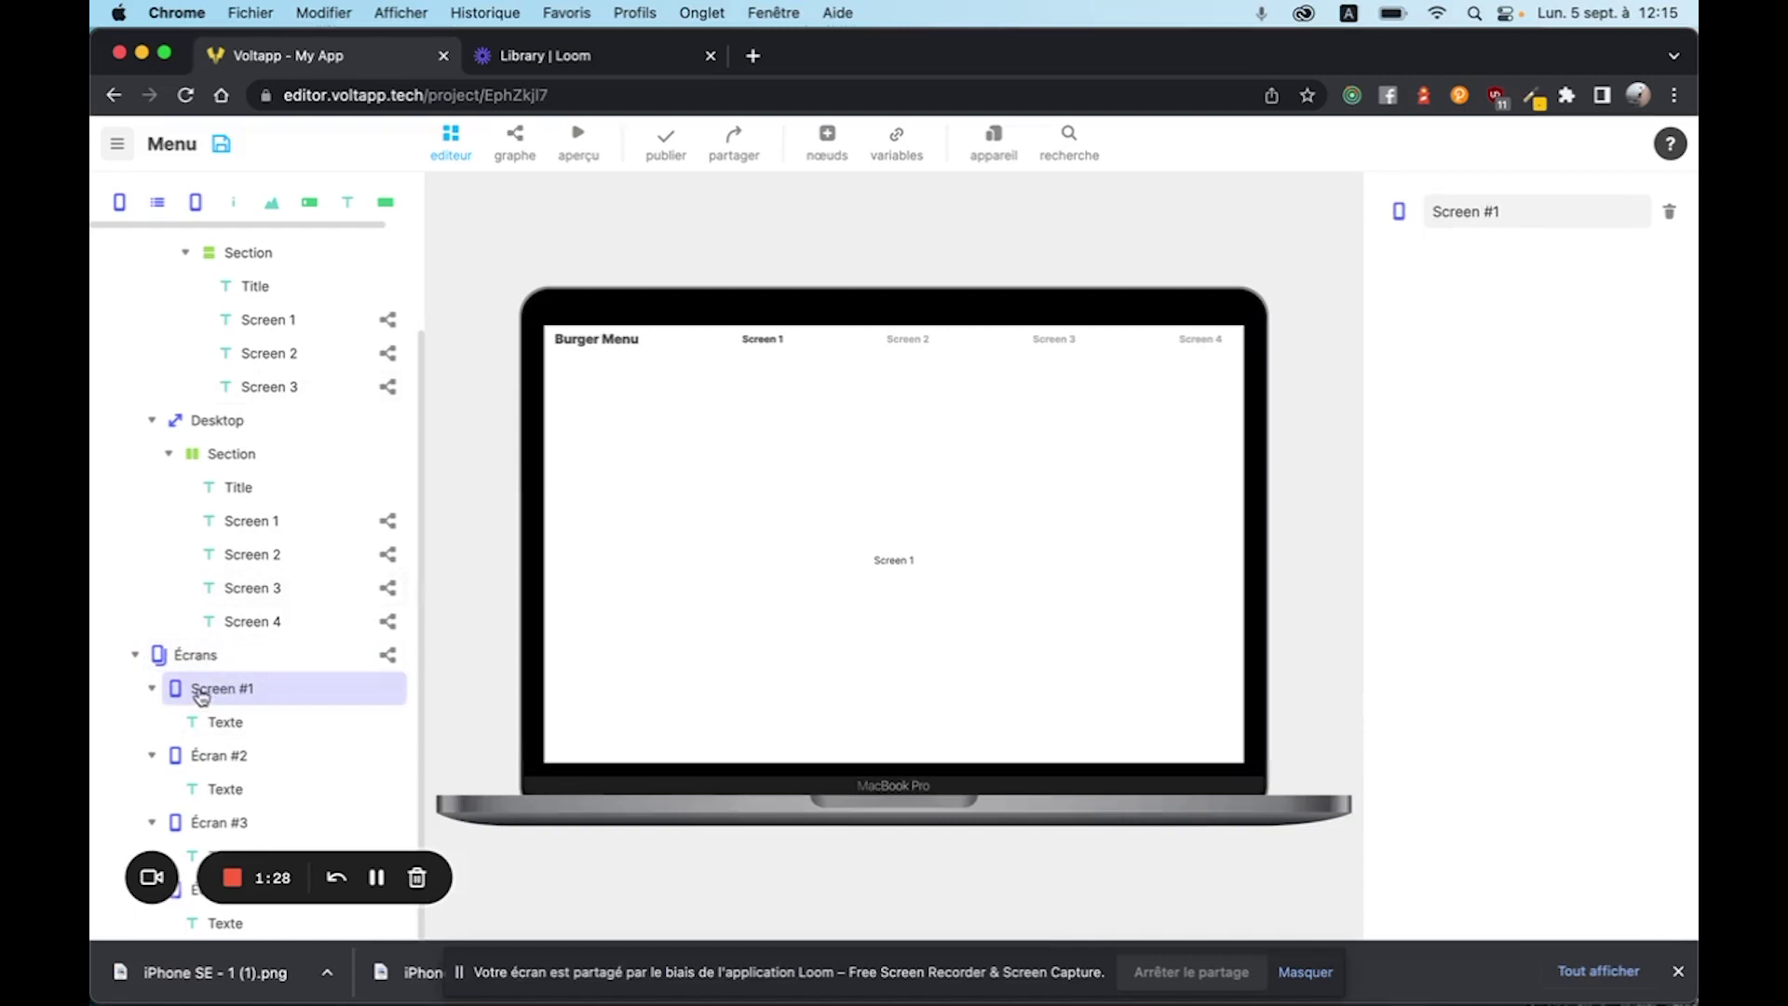
{"action": "left_click", "coordinate": [203, 761]}
{"action": "left_click", "coordinate": [204, 831]}
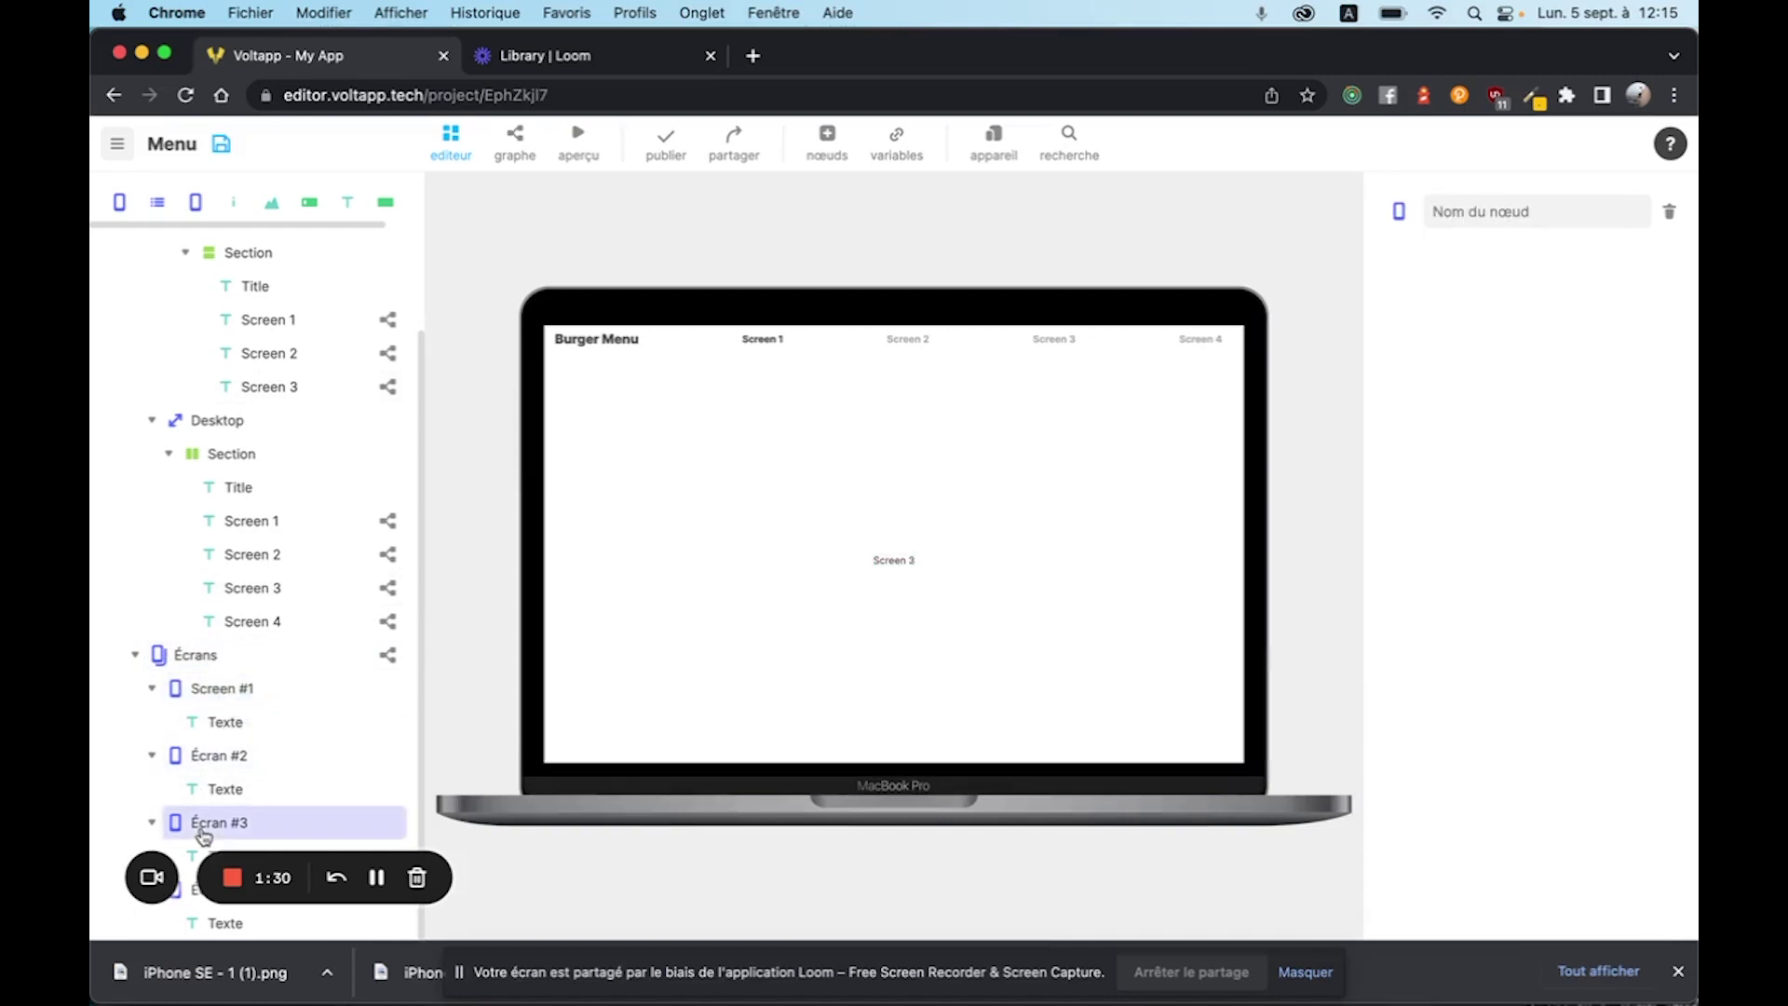
- Inspect the text elements inside Screen #1, Écran #2 and Écran #3
{"action": "left_click", "coordinate": [222, 725]}
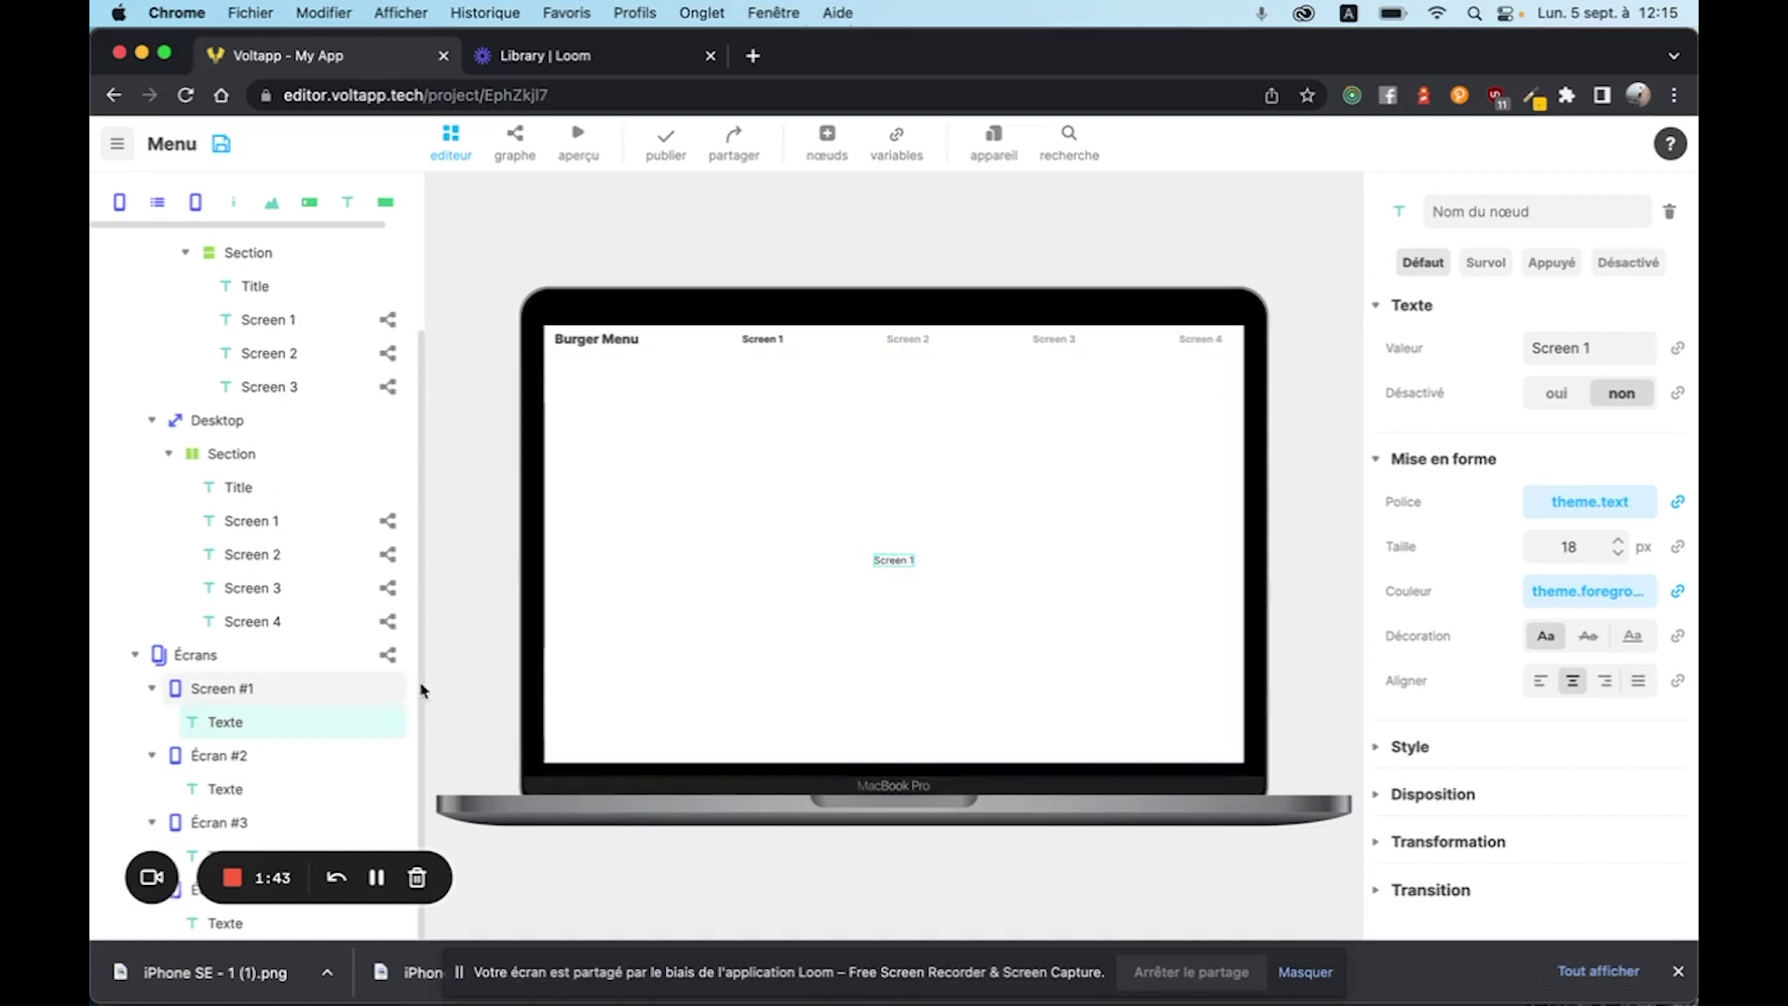
{"action": "left_click", "coordinate": [233, 790]}
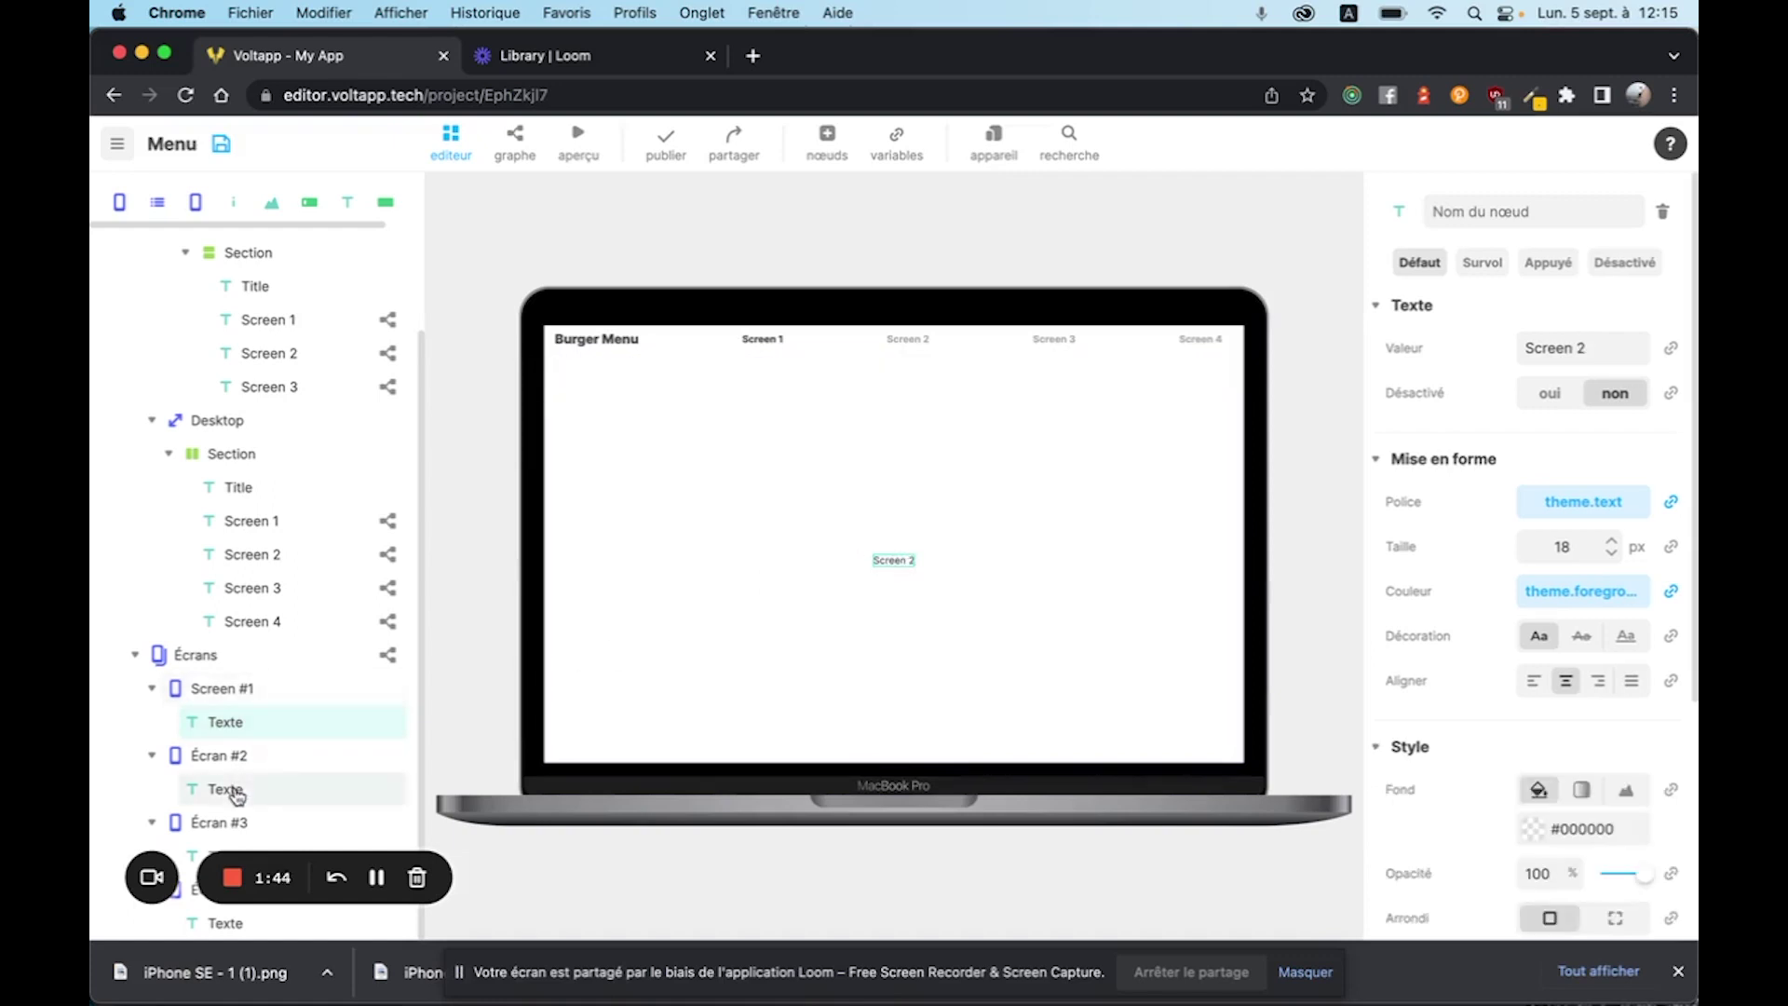
{"action": "left_click", "coordinate": [200, 851]}
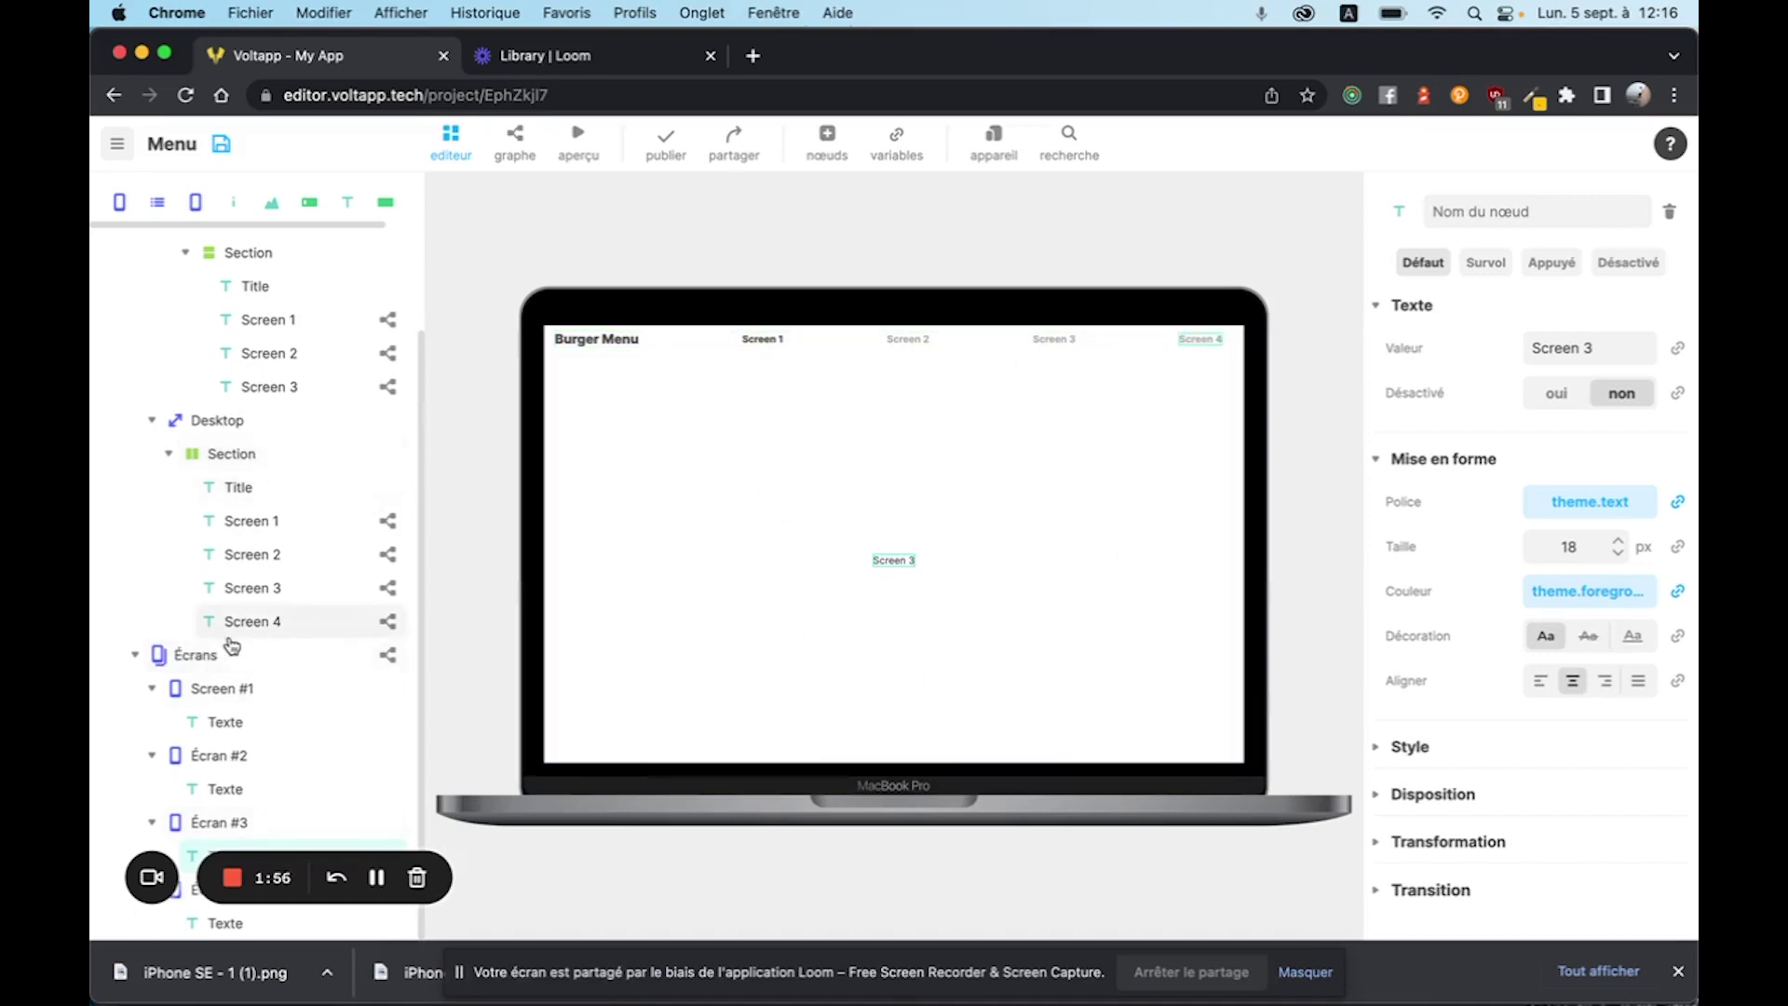
- Open the graph of the Écrans node and examine its currentScreen observer and switch blocks
{"action": "scroll", "coordinate": [232, 647], "scroll_direction": "up", "scroll_amount": 5}
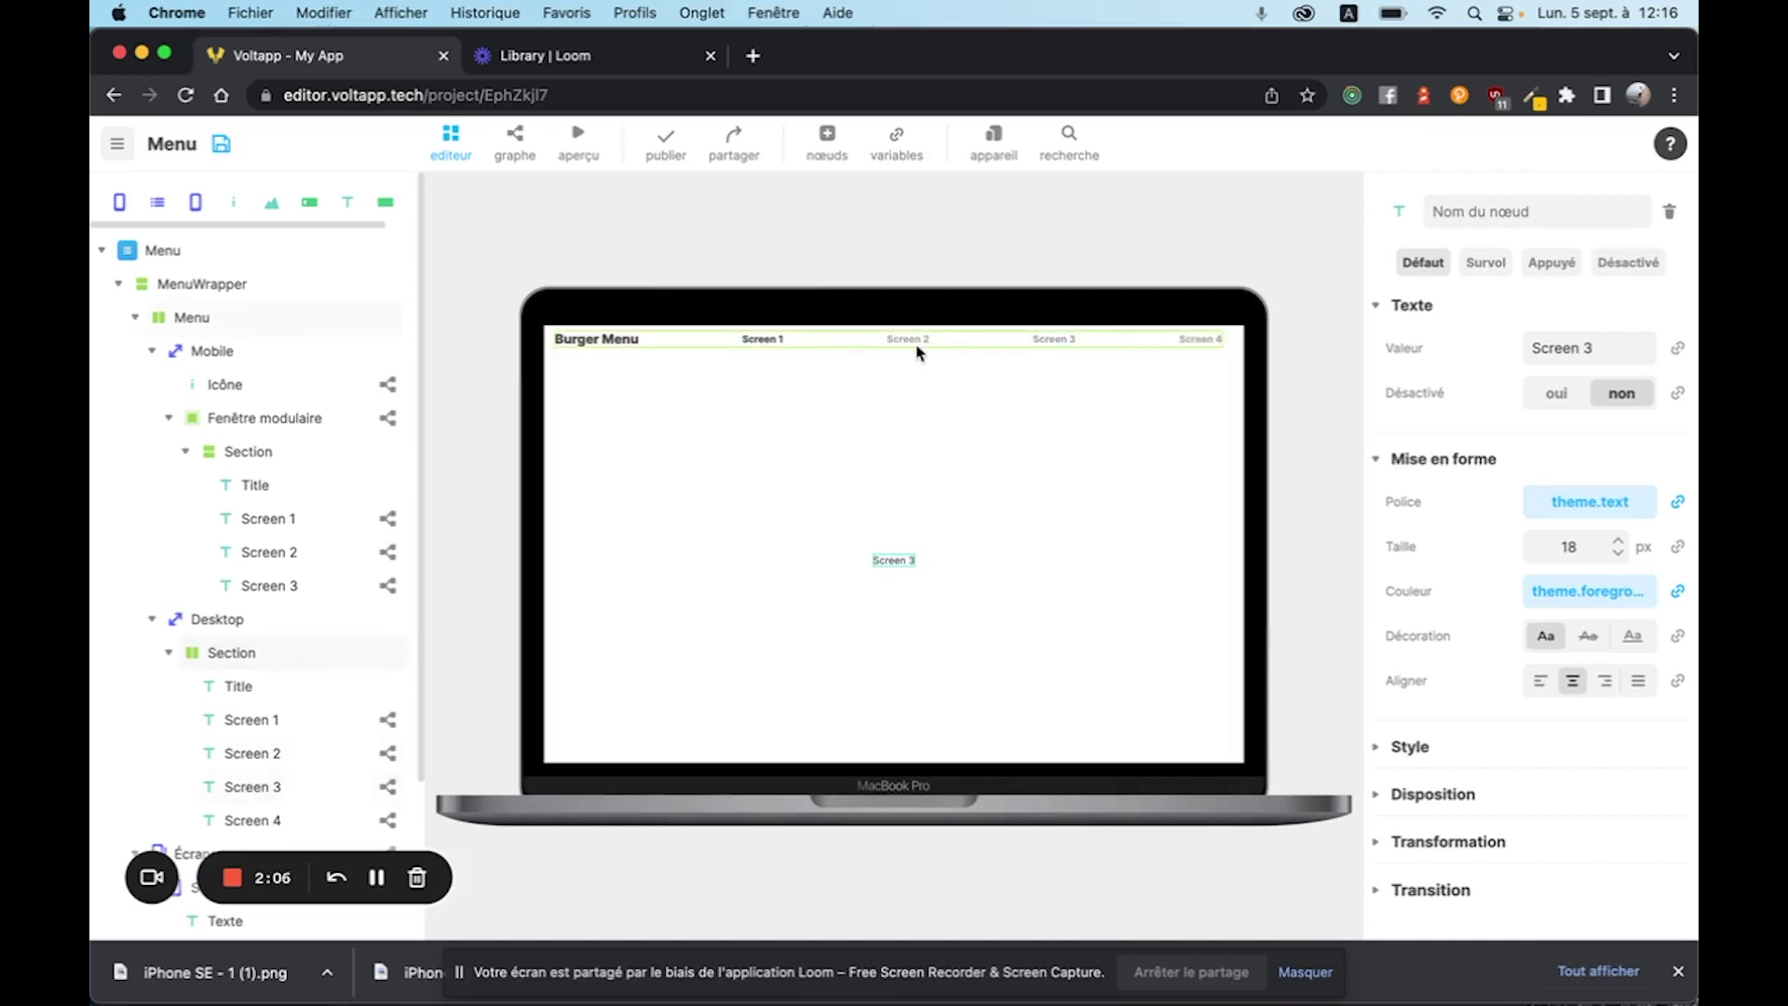
{"action": "scroll", "coordinate": [272, 548], "scroll_direction": "down", "scroll_amount": 4}
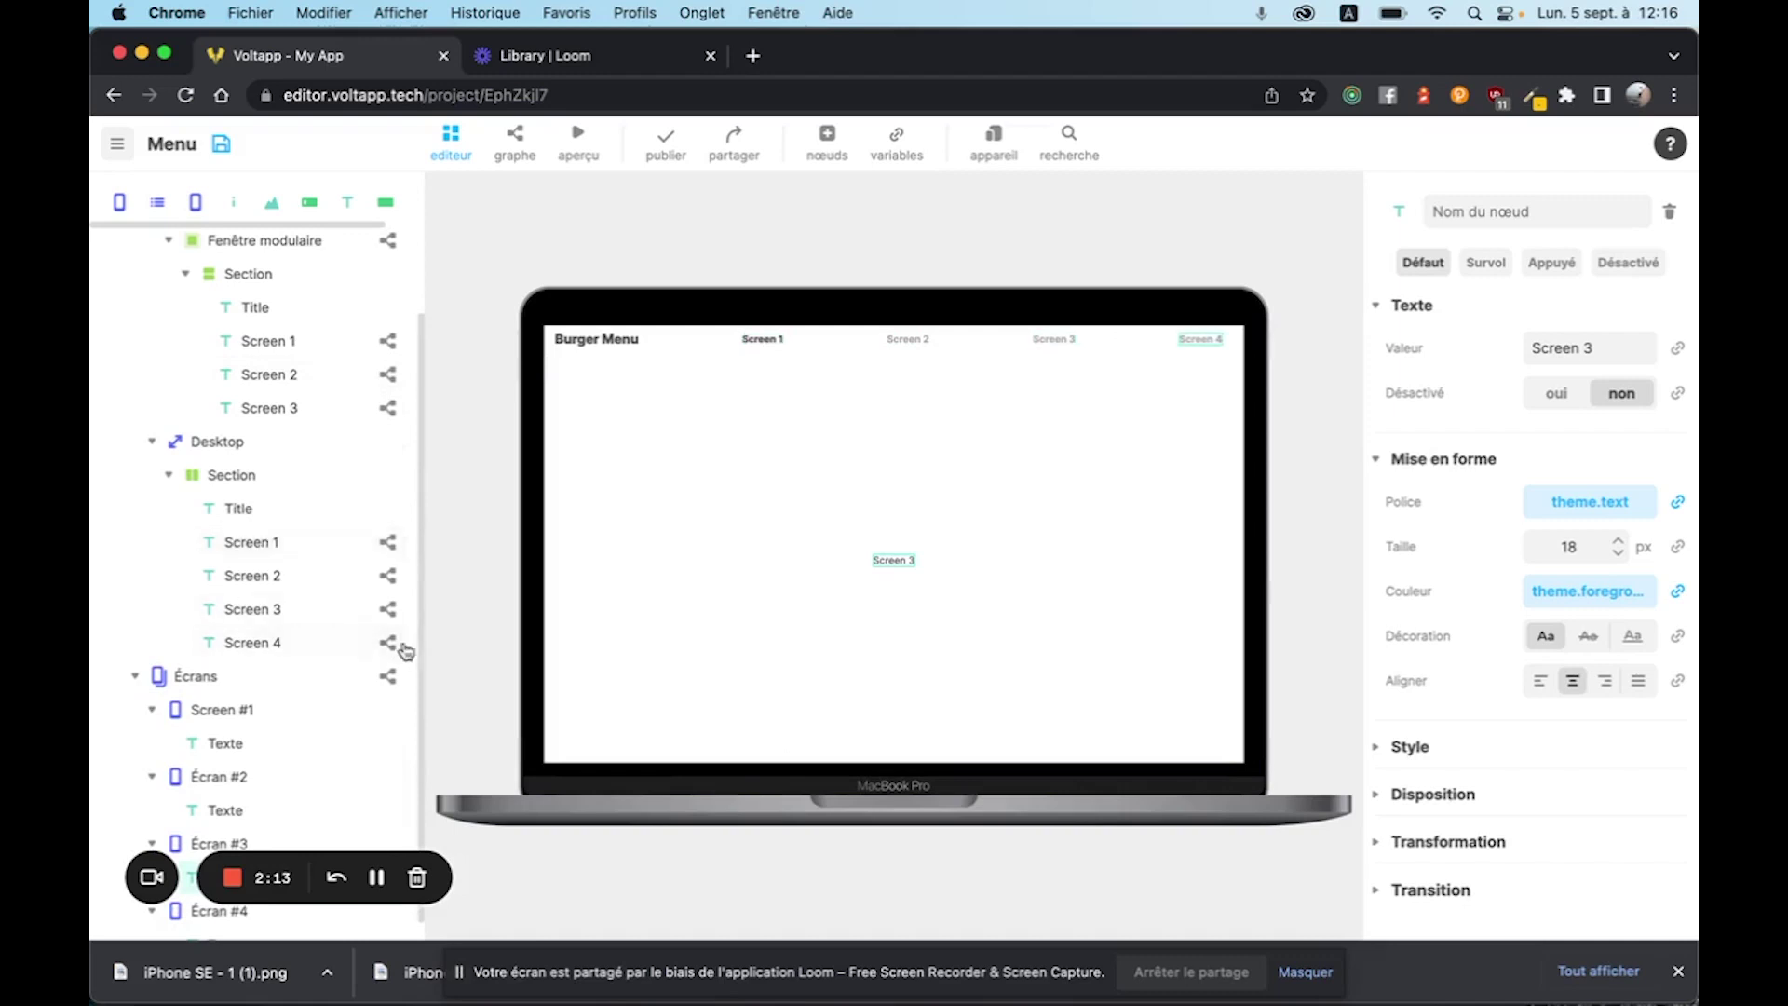
{"action": "left_click", "coordinate": [387, 677]}
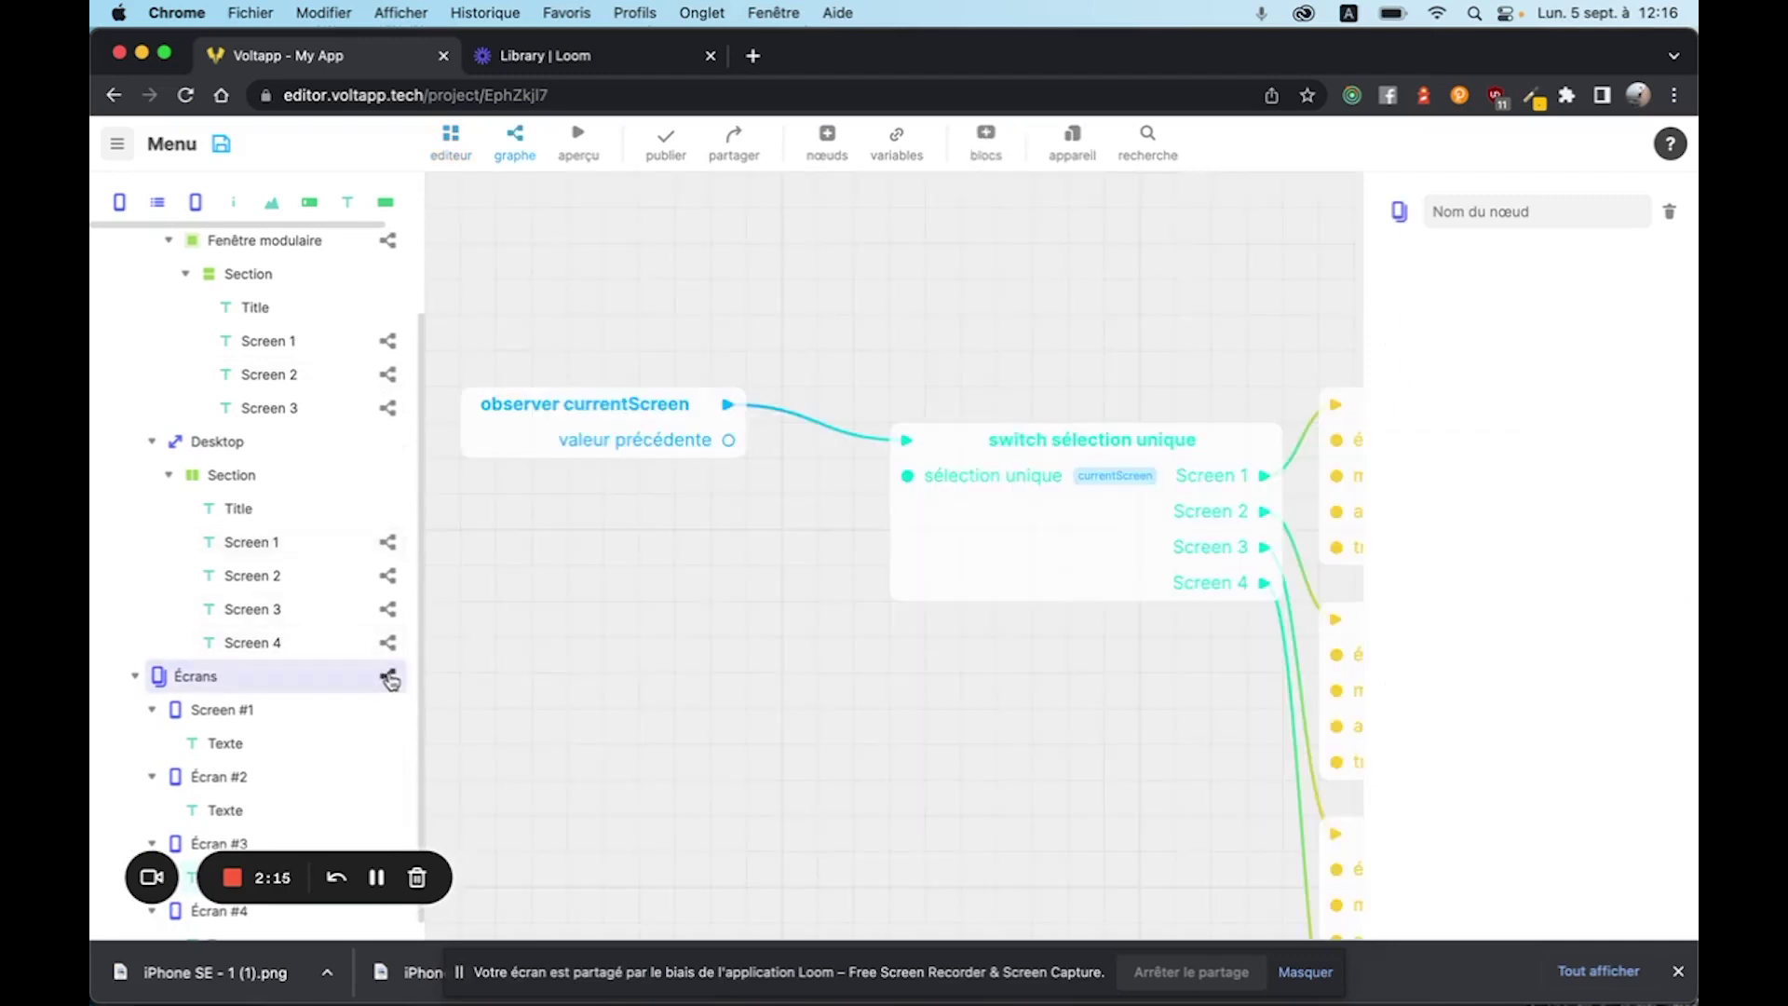
{"action": "scroll", "coordinate": [643, 643], "scroll_direction": "right", "scroll_amount": 3}
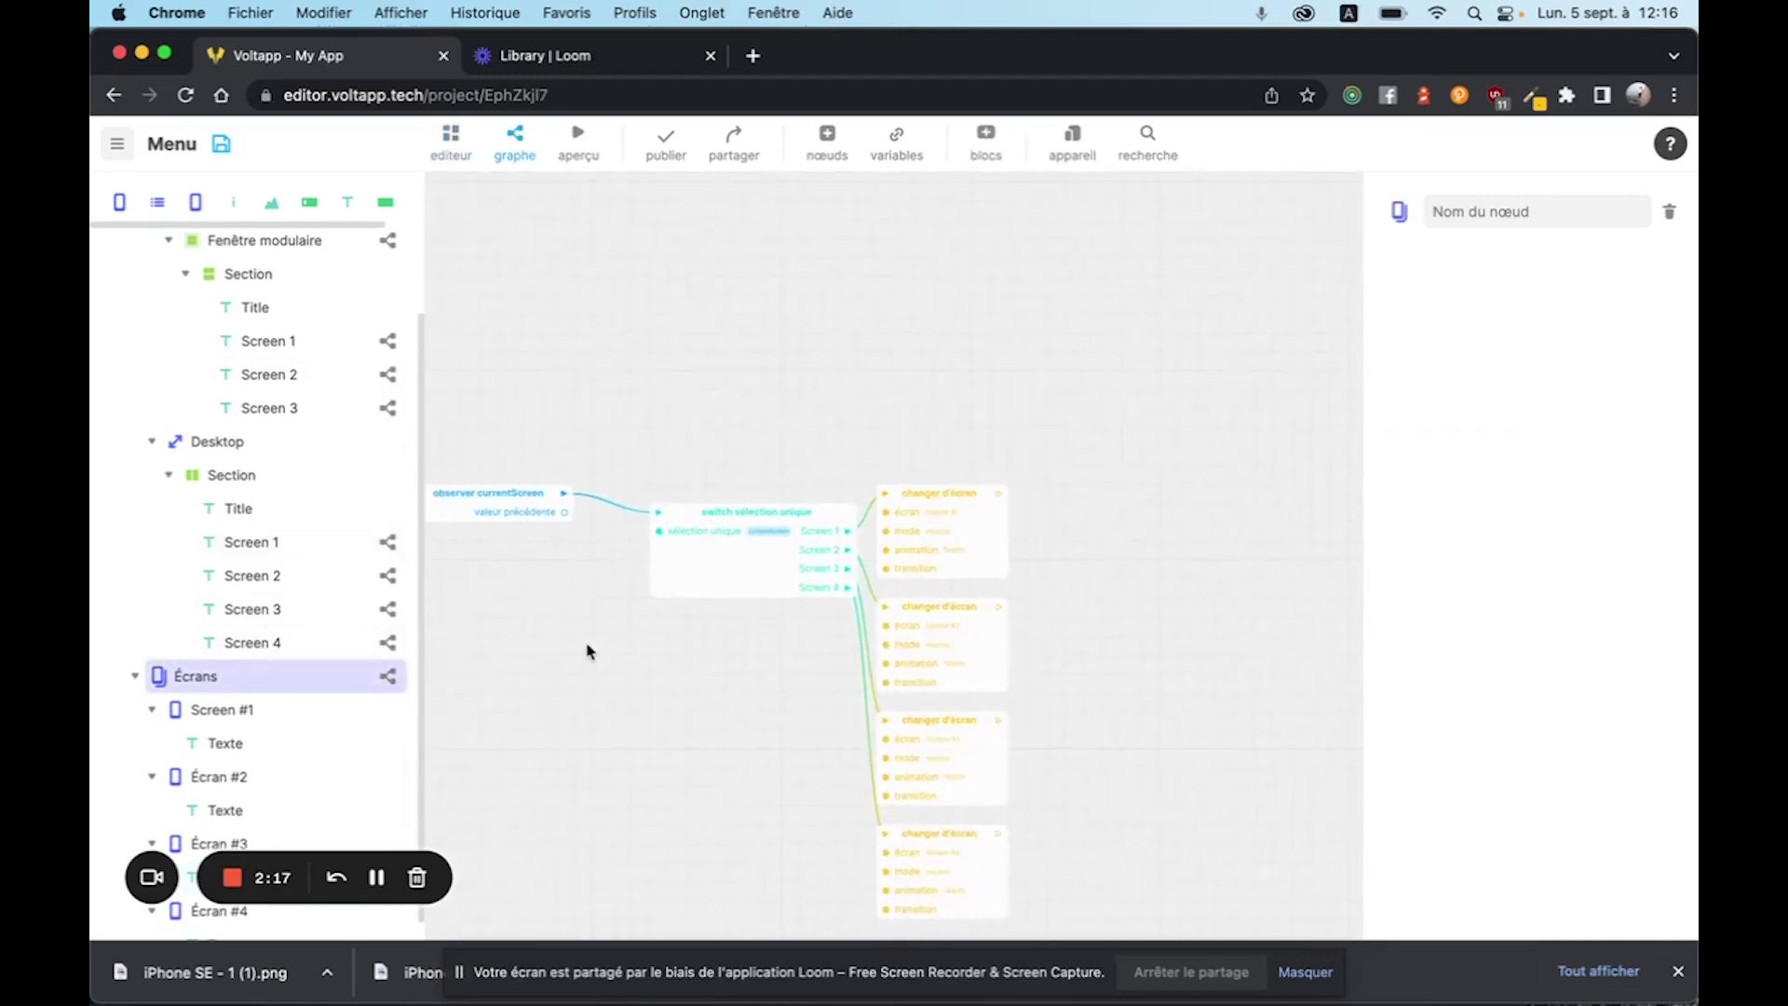
{"action": "scroll", "coordinate": [624, 646], "scroll_direction": "left", "scroll_amount": 2}
{"action": "scroll", "coordinate": [656, 531], "scroll_direction": "up", "scroll_amount": 5}
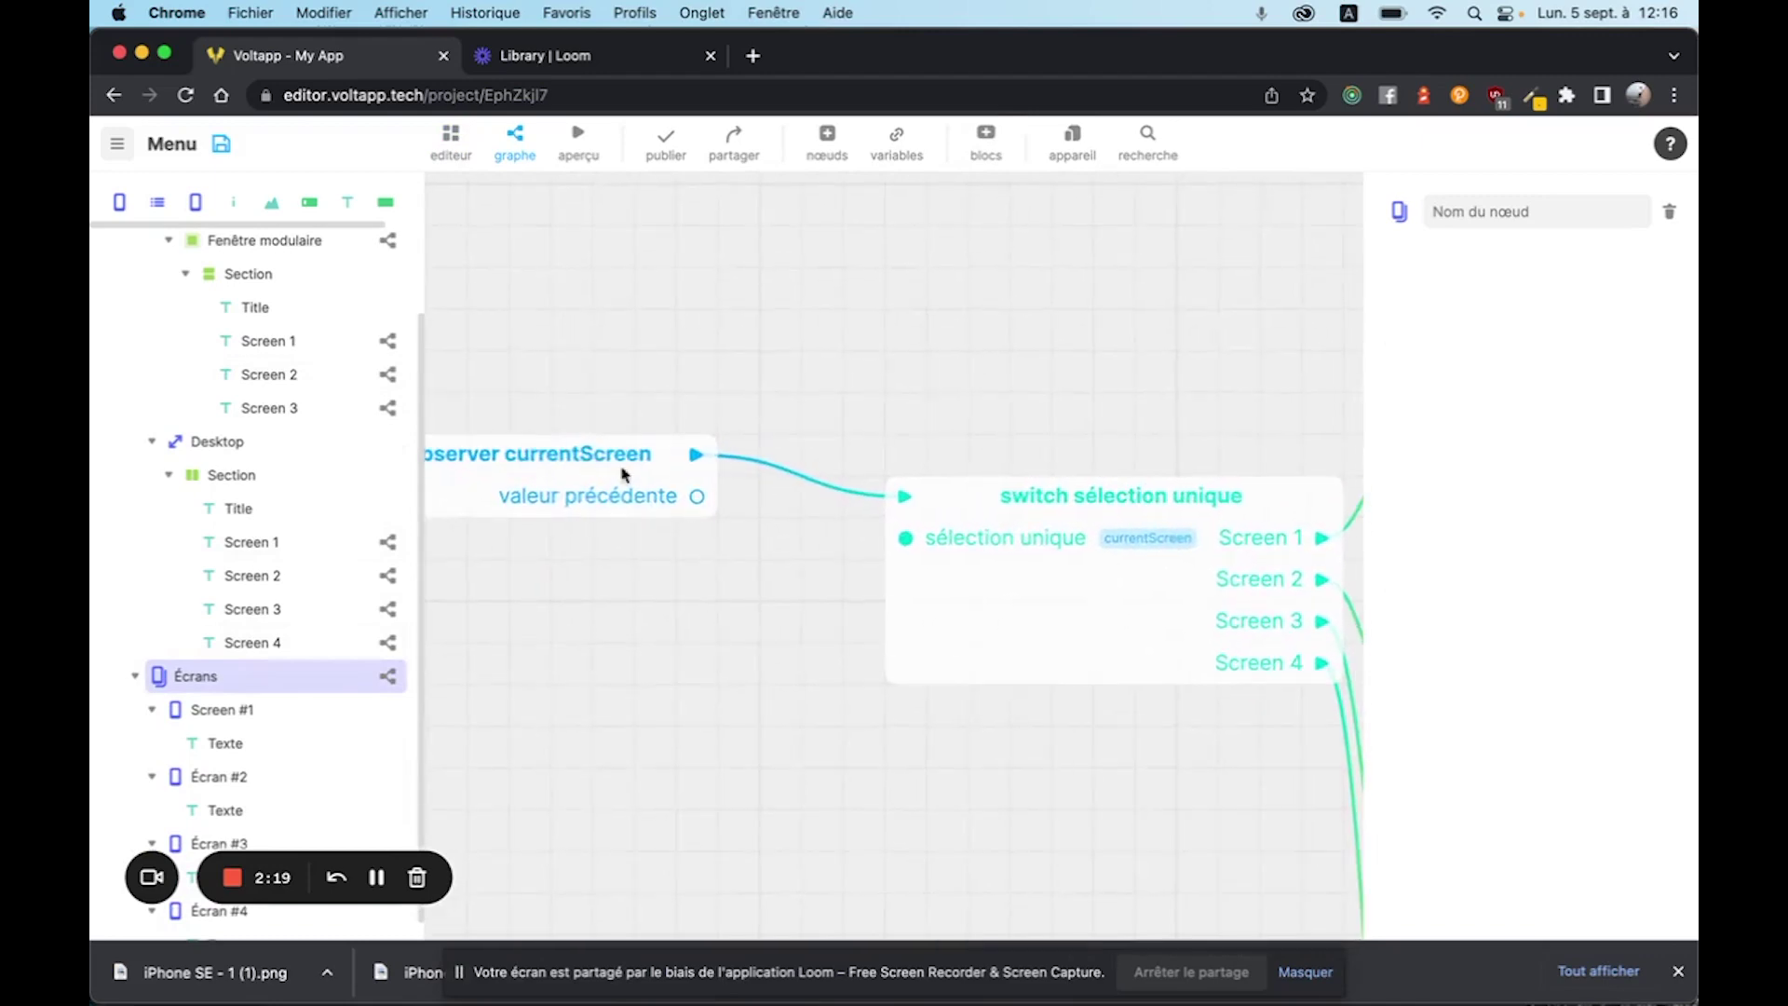
- Review the currentScreen variable's definition in the project variables and close the dialog
{"action": "left_click", "coordinate": [900, 143]}
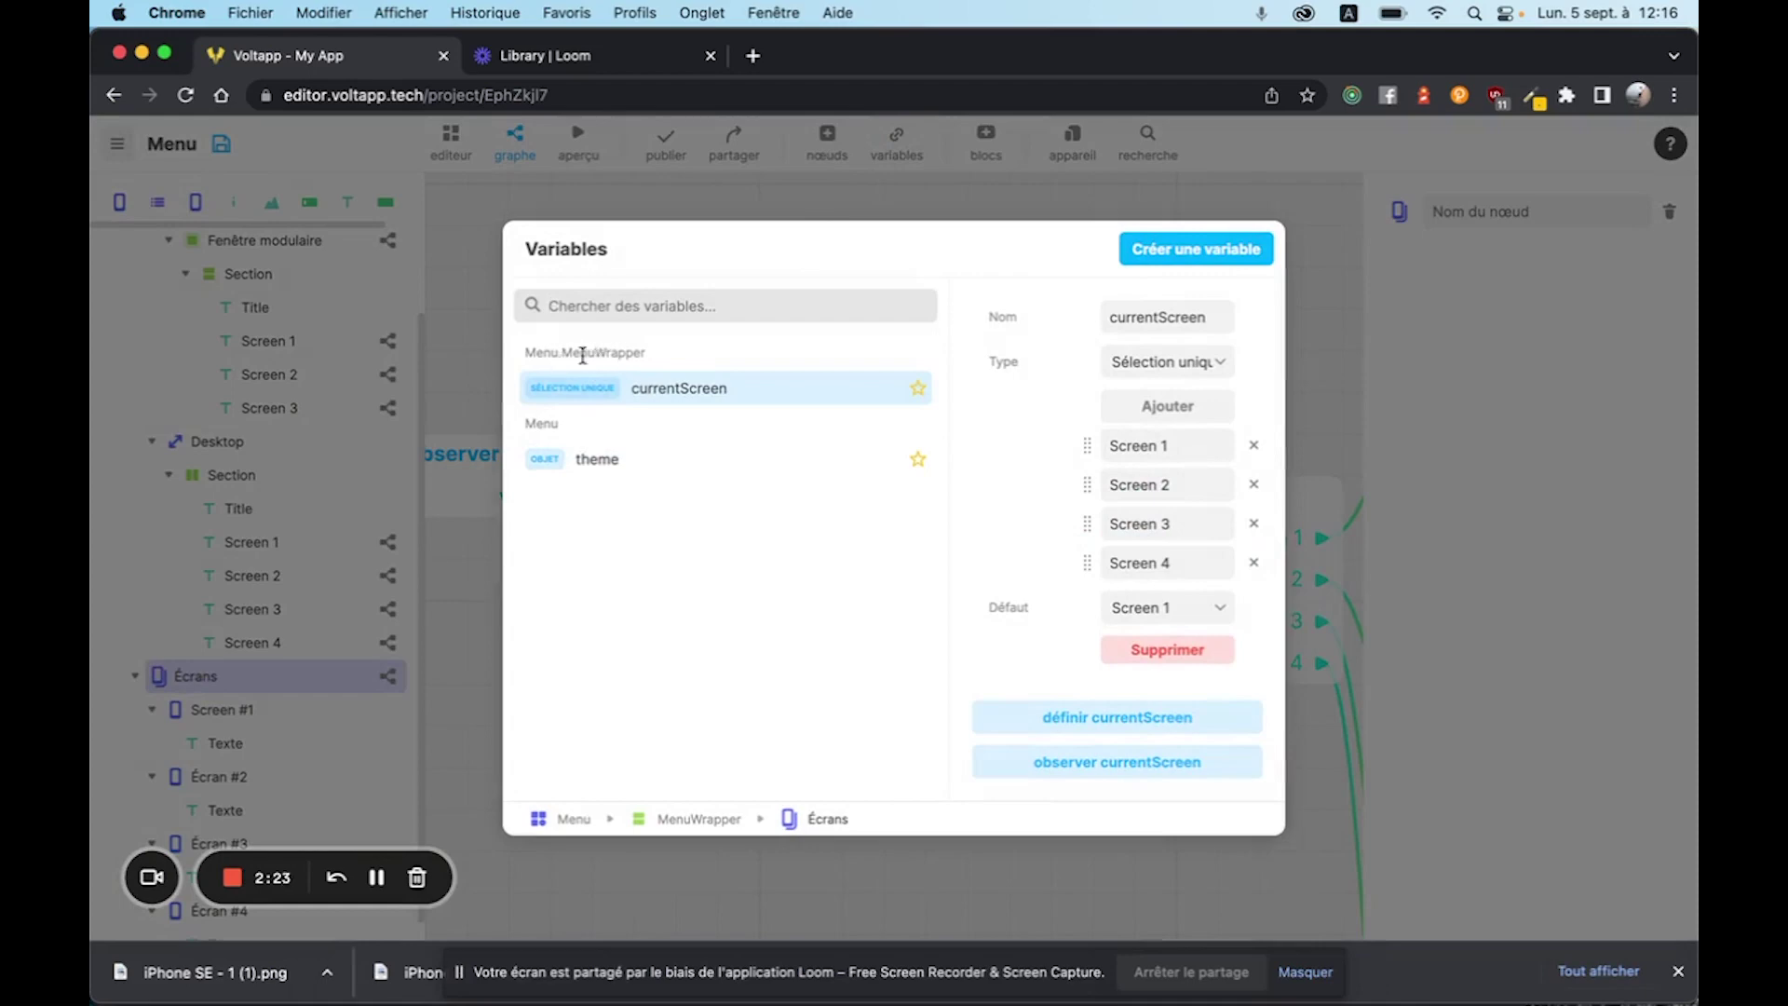
{"action": "left_click", "coordinate": [264, 326]}
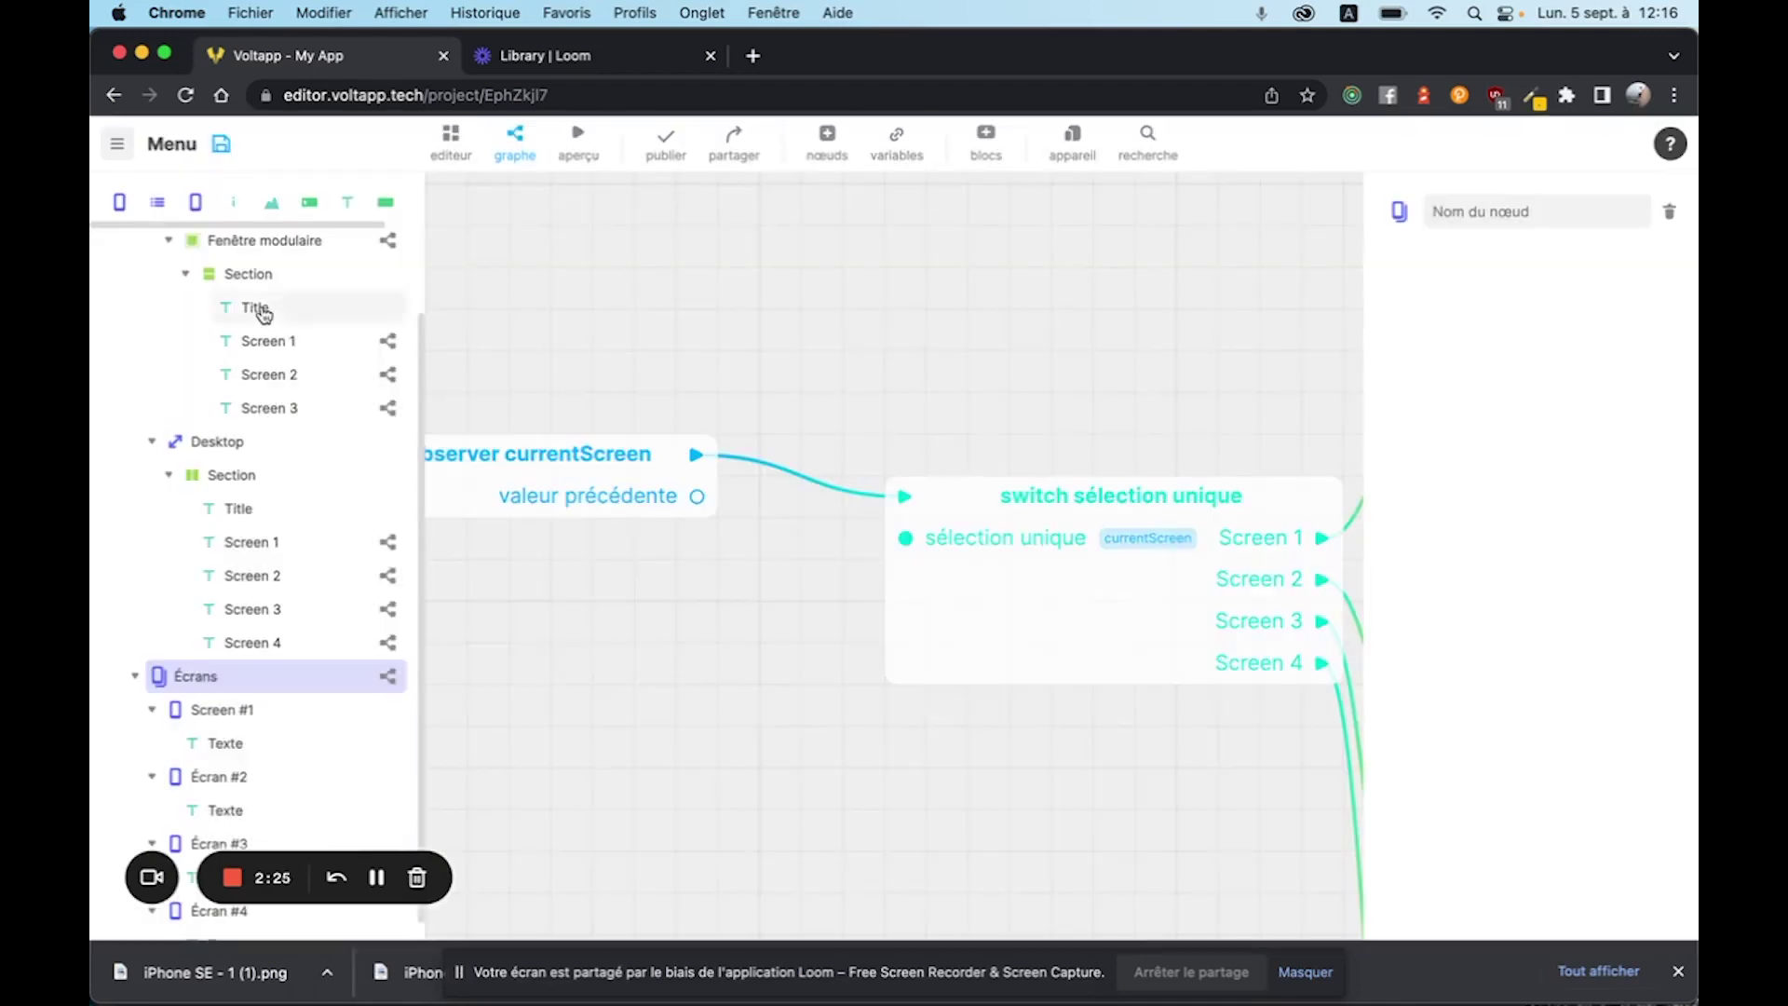
{"action": "scroll", "coordinate": [265, 317], "scroll_direction": "up", "scroll_amount": 3}
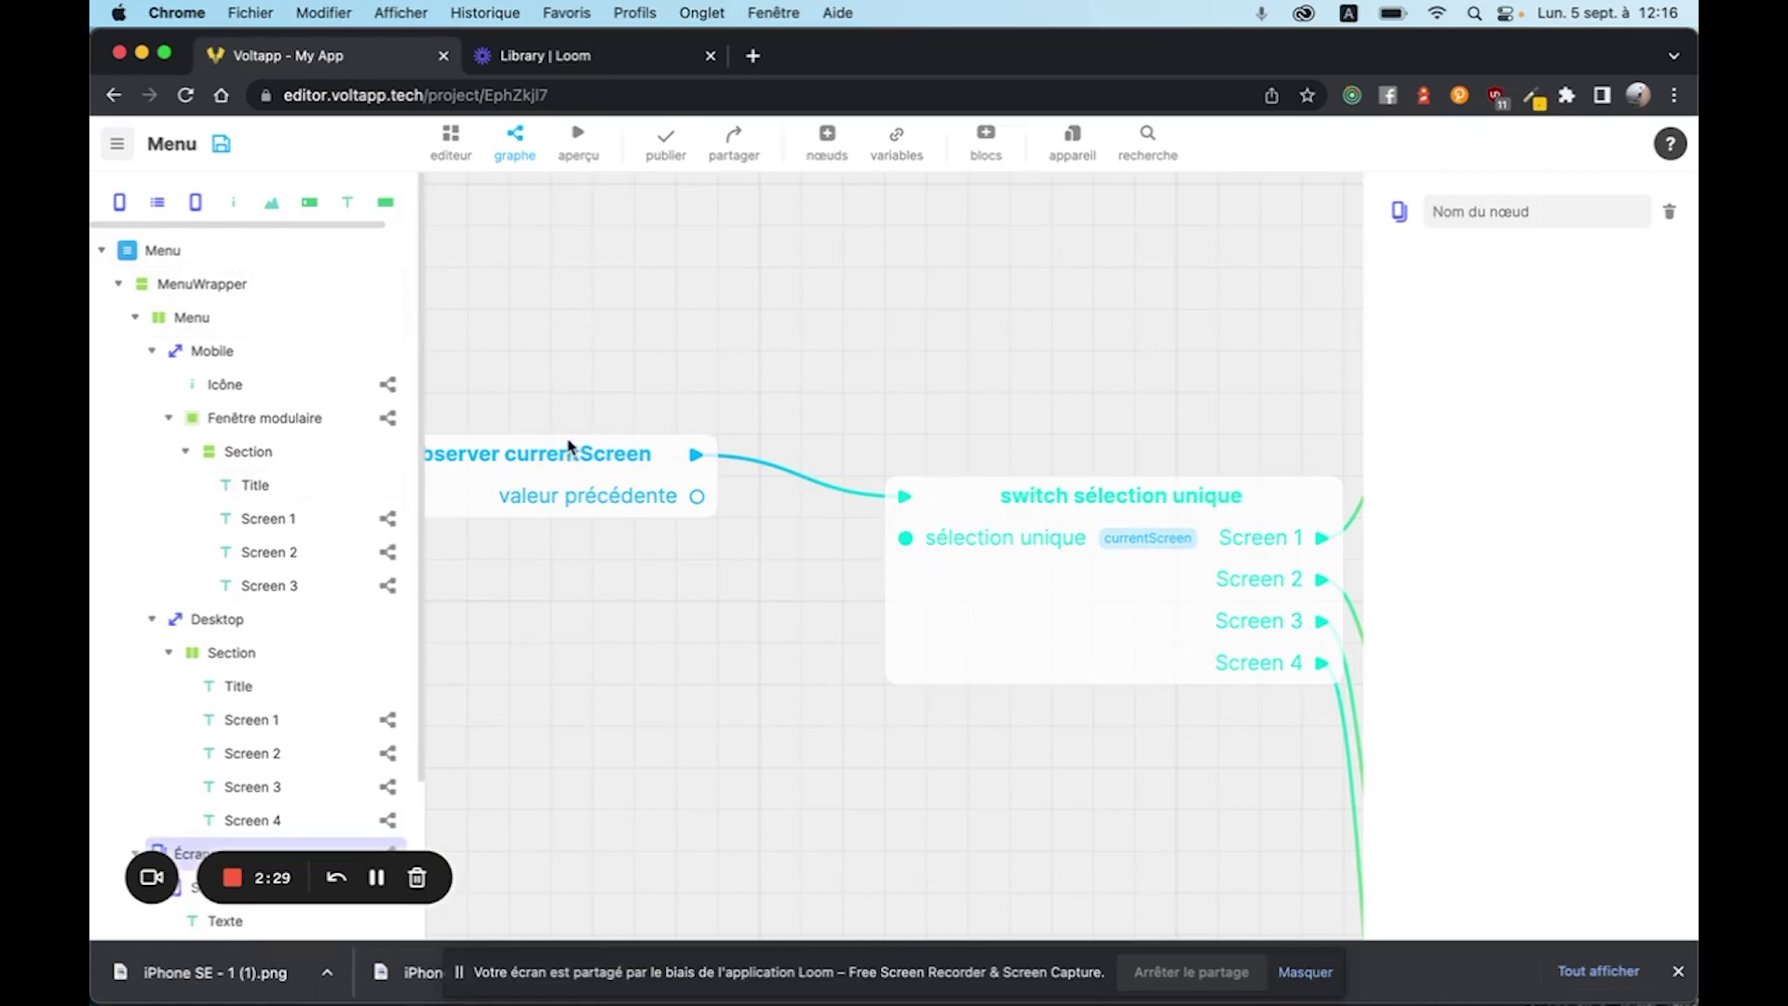
- Trace the Écrans graph from the currentScreen observer through the switch block and inspect the settings of the "changer d'écran" block for Screen #1
{"action": "left_click_drag", "start_coordinate": [611, 389], "coordinate": [727, 350]}
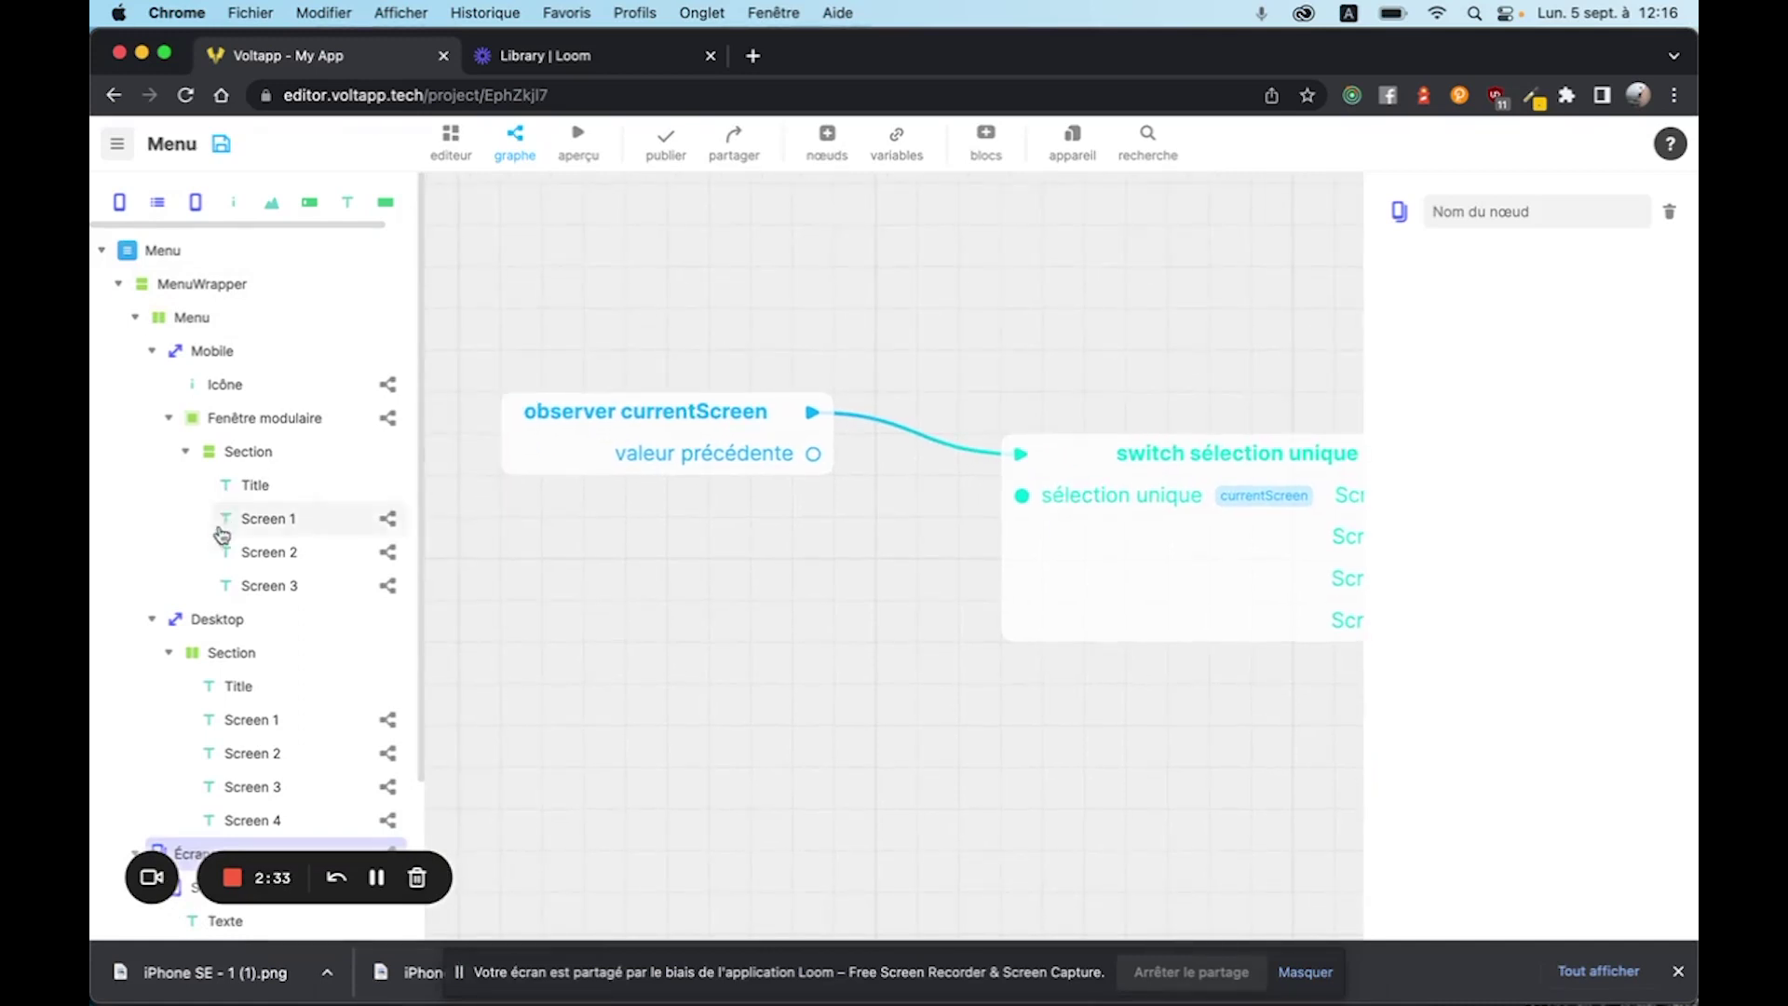
{"action": "scroll", "coordinate": [220, 519], "scroll_direction": "down", "scroll_amount": 4}
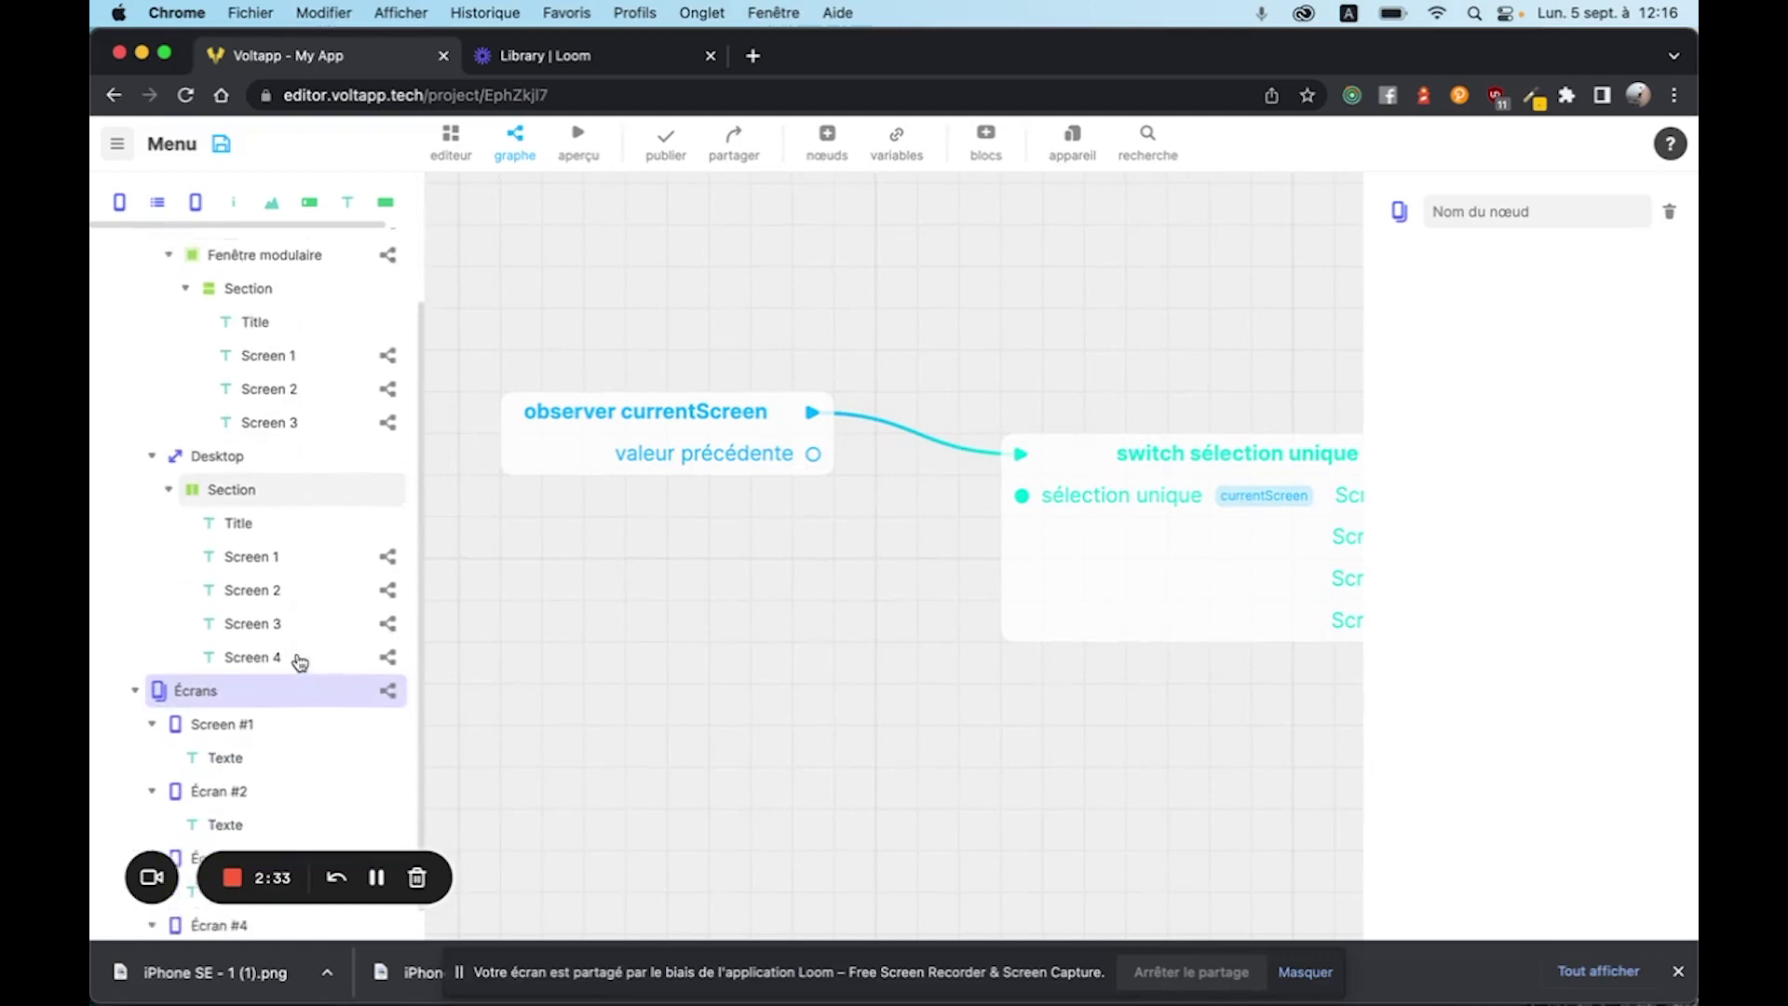
{"action": "left_click", "coordinate": [630, 427]}
{"action": "left_click_drag", "start_coordinate": [875, 626], "coordinate": [531, 627]}
{"action": "left_click_drag", "start_coordinate": [532, 562], "coordinate": [769, 571]}
{"action": "scroll", "coordinate": [719, 541], "scroll_direction": "down", "scroll_amount": 3}
{"action": "left_click", "coordinate": [787, 751]}
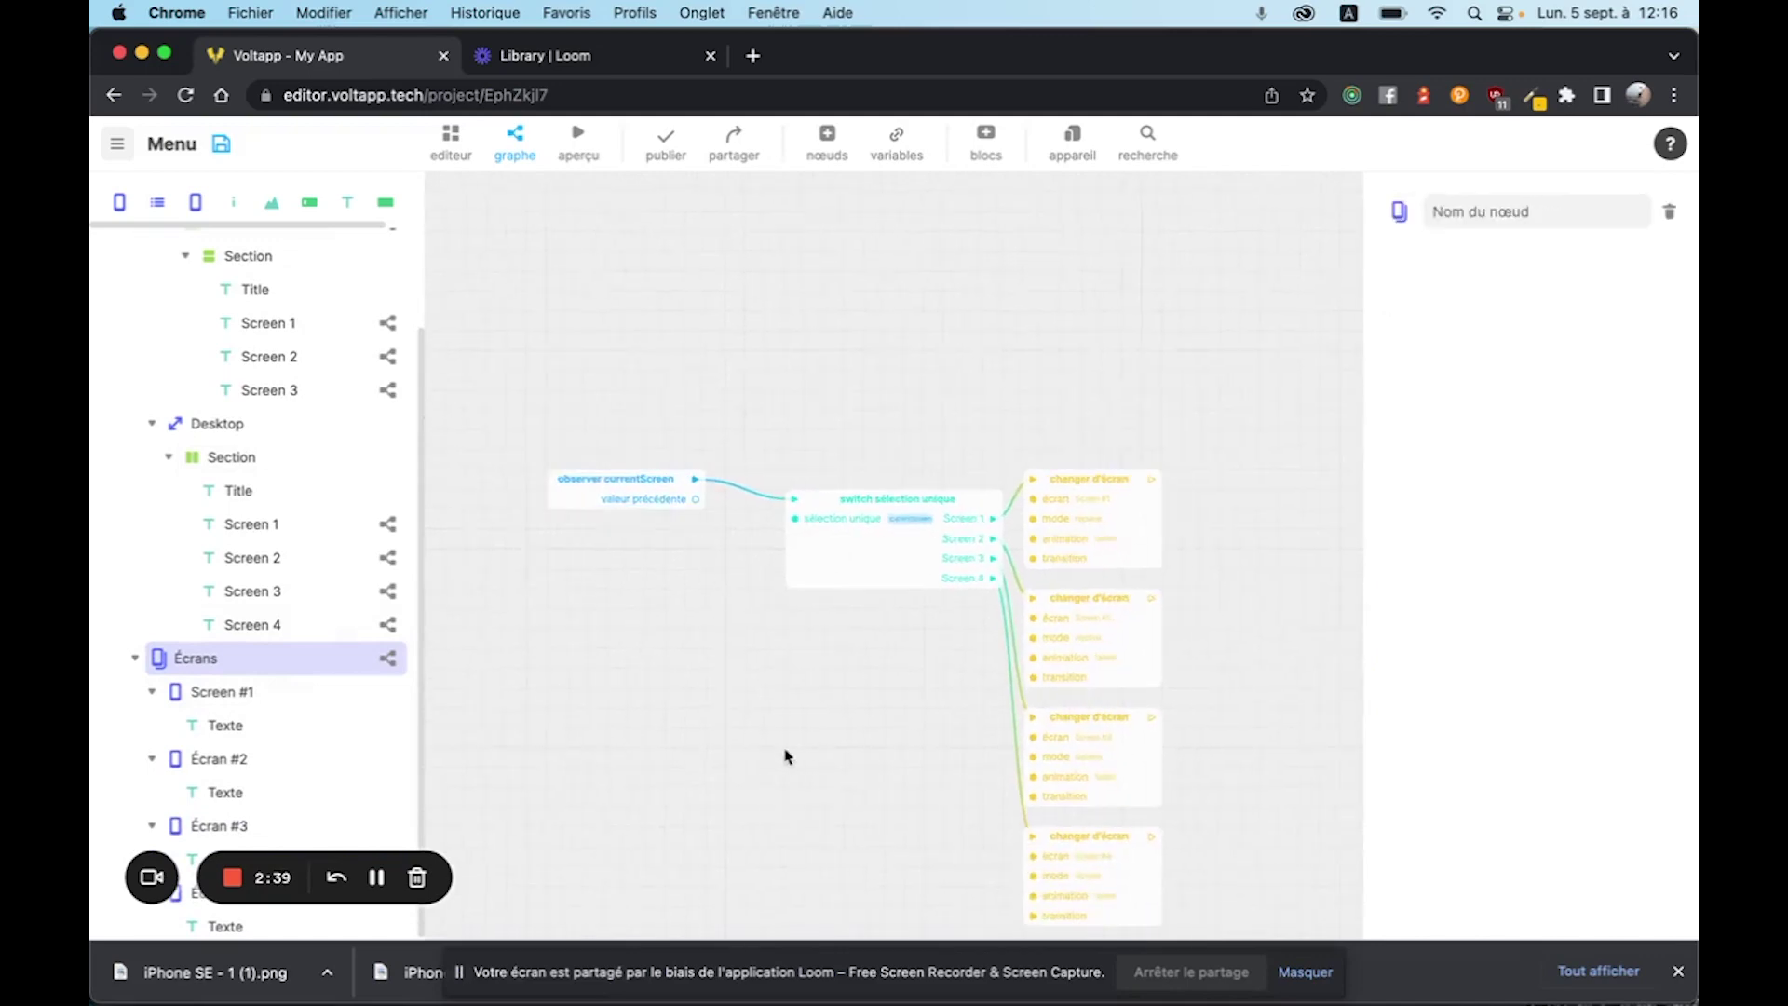
{"action": "scroll", "coordinate": [666, 747], "scroll_direction": "down", "scroll_amount": 2}
{"action": "scroll", "coordinate": [769, 535], "scroll_direction": "up", "scroll_amount": 5}
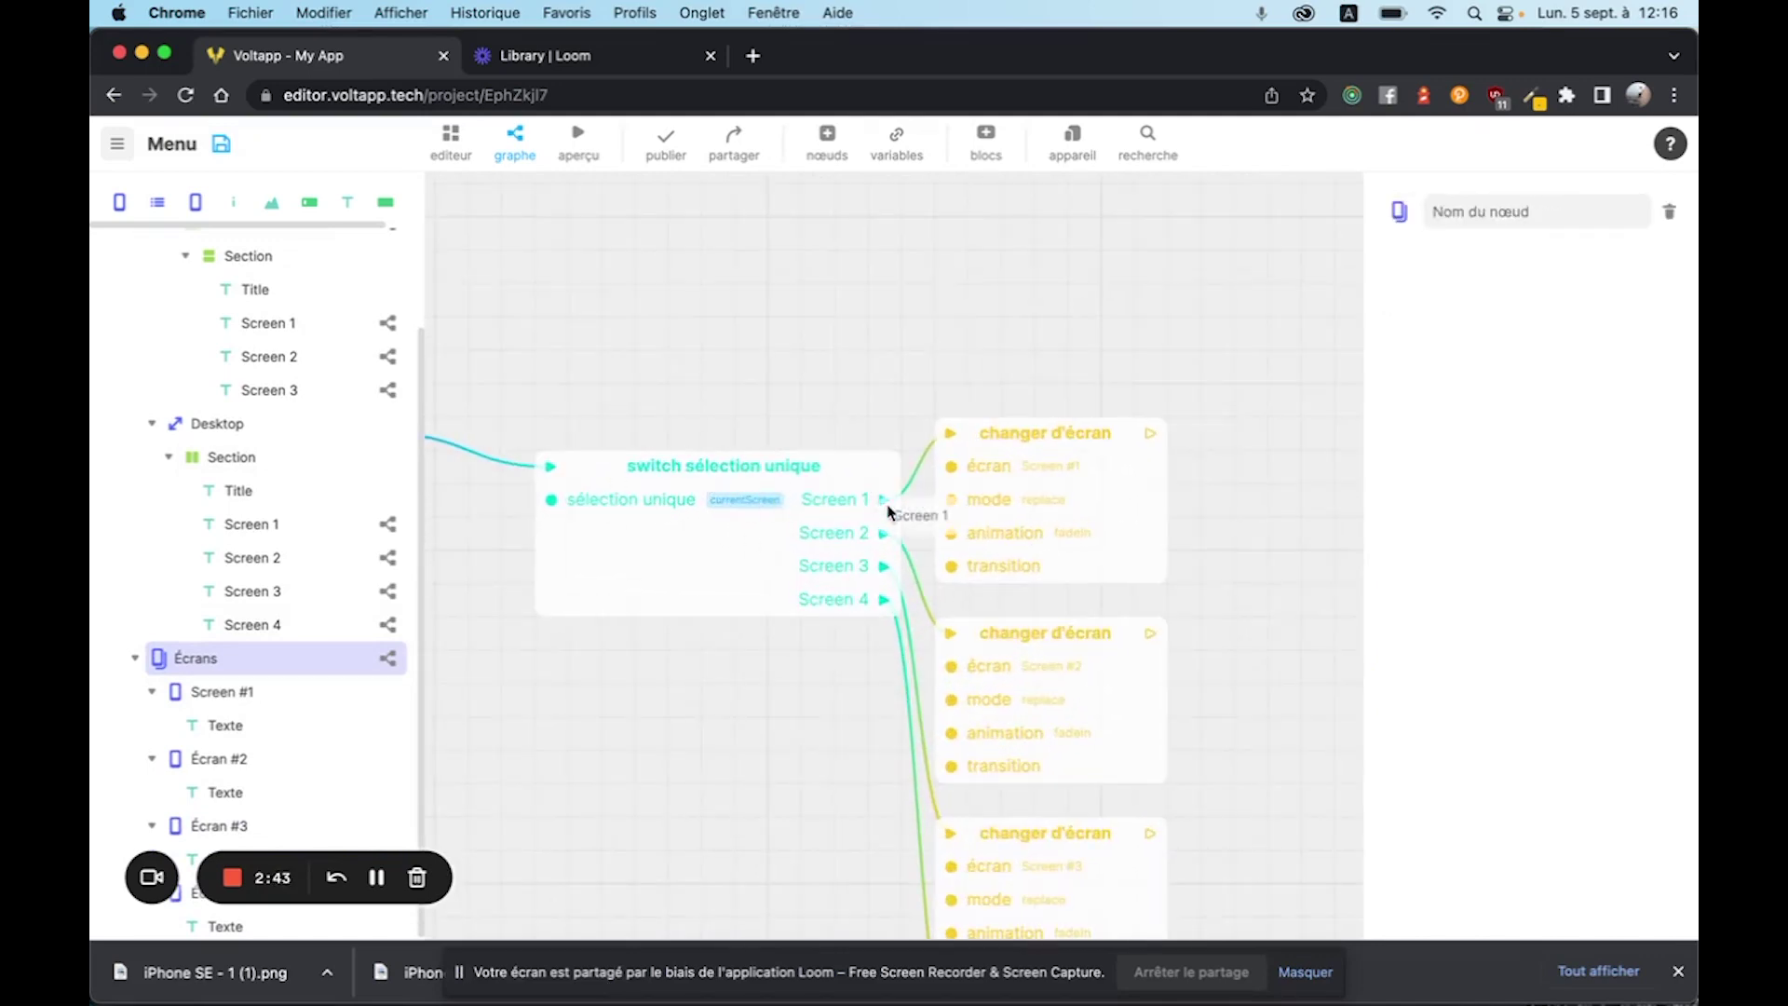
{"action": "left_click", "coordinate": [1058, 451]}
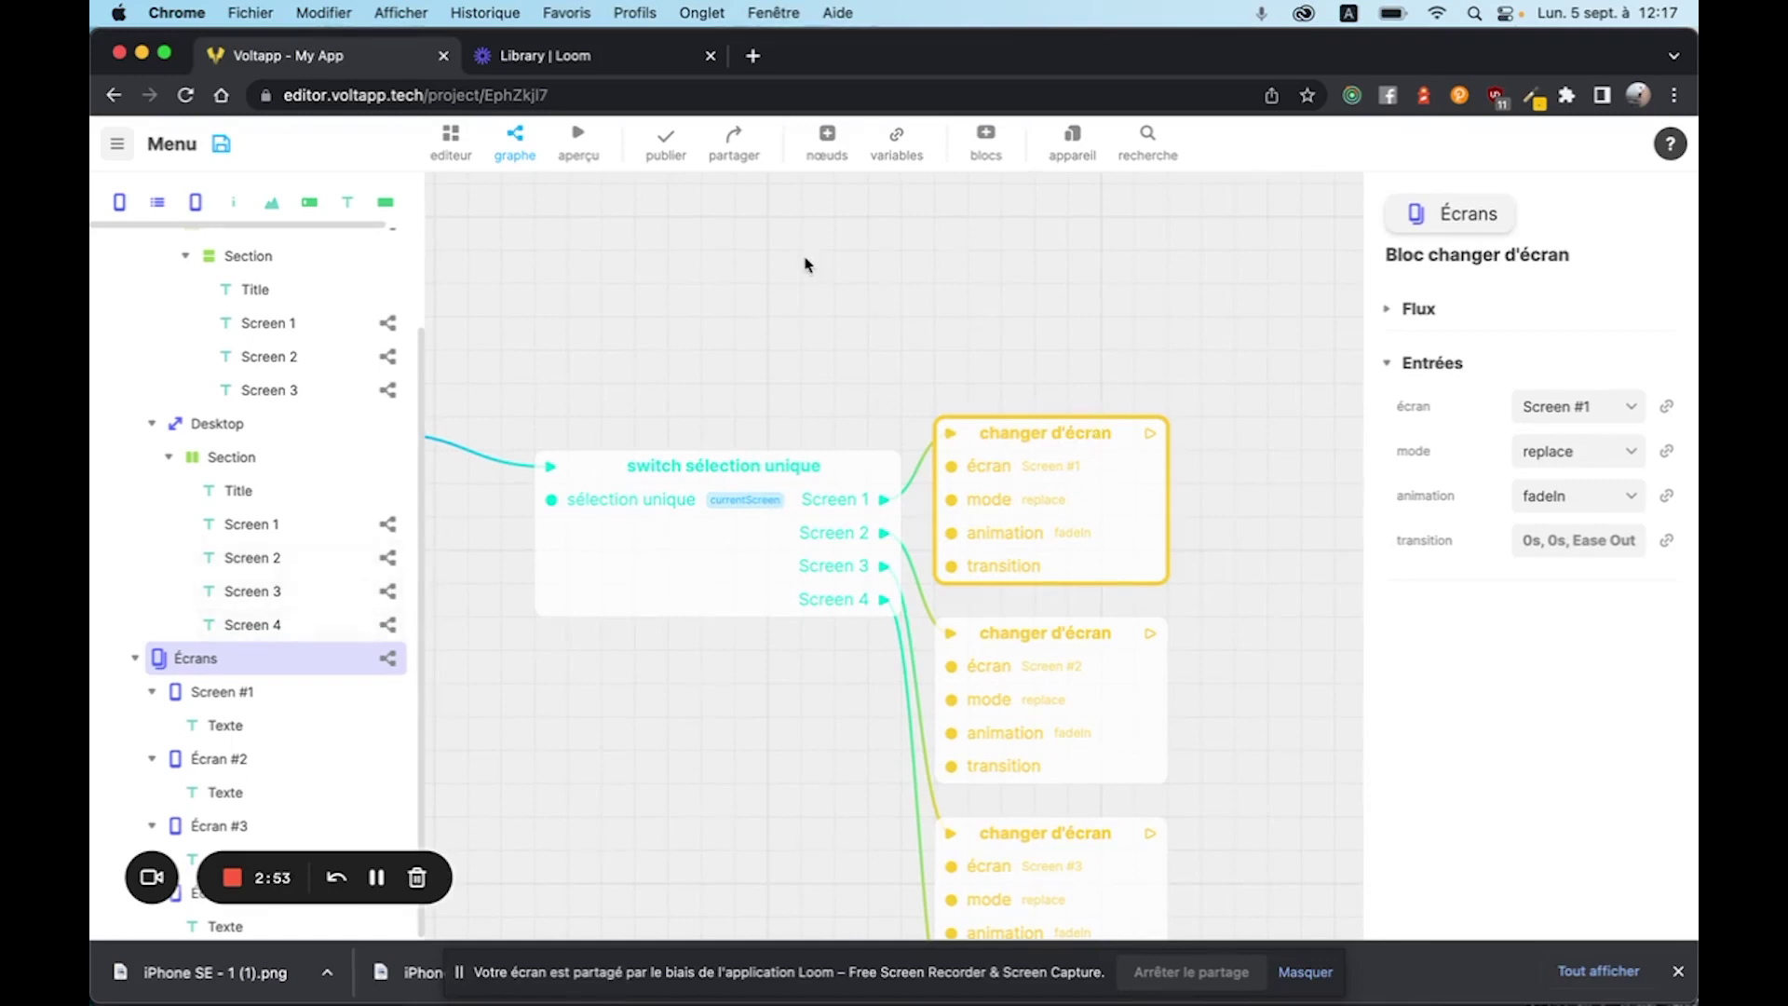
{"action": "scroll", "coordinate": [611, 477], "scroll_direction": "down", "scroll_amount": 2}
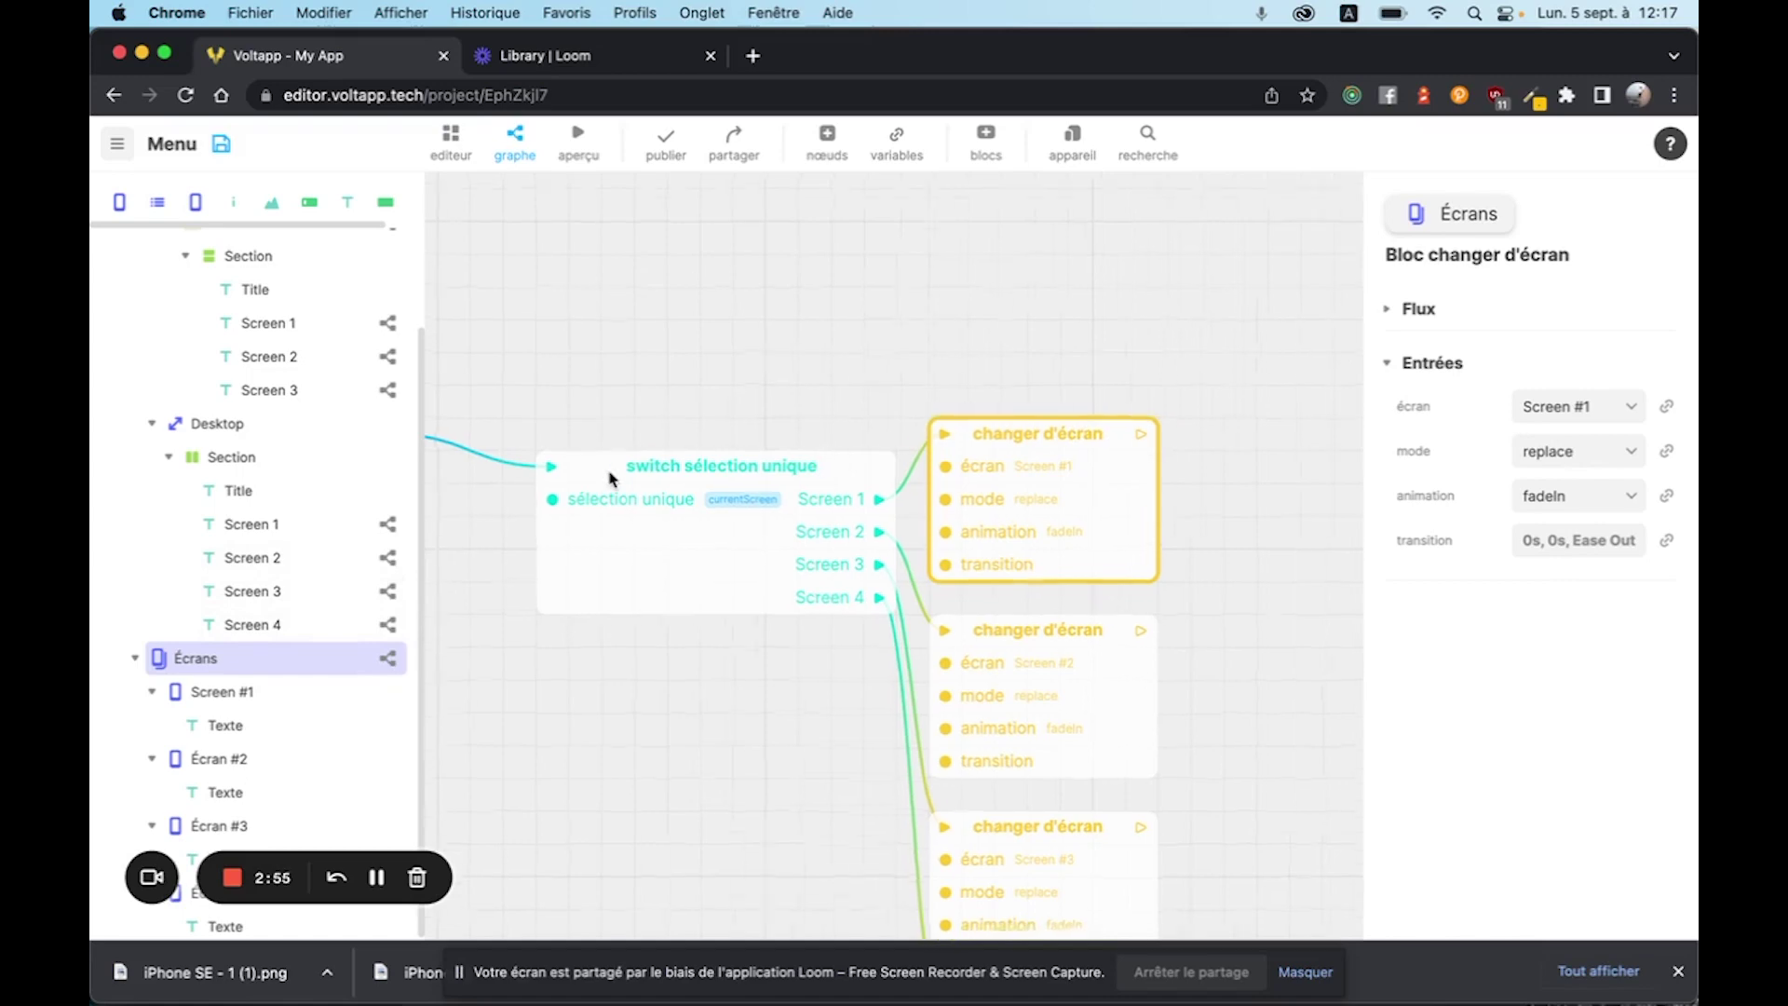
- Examine the outputs of the switch block and the settings of the "changer d'écran" block for Screen #2
{"action": "scroll", "coordinate": [697, 491], "scroll_direction": "up", "scroll_amount": 3}
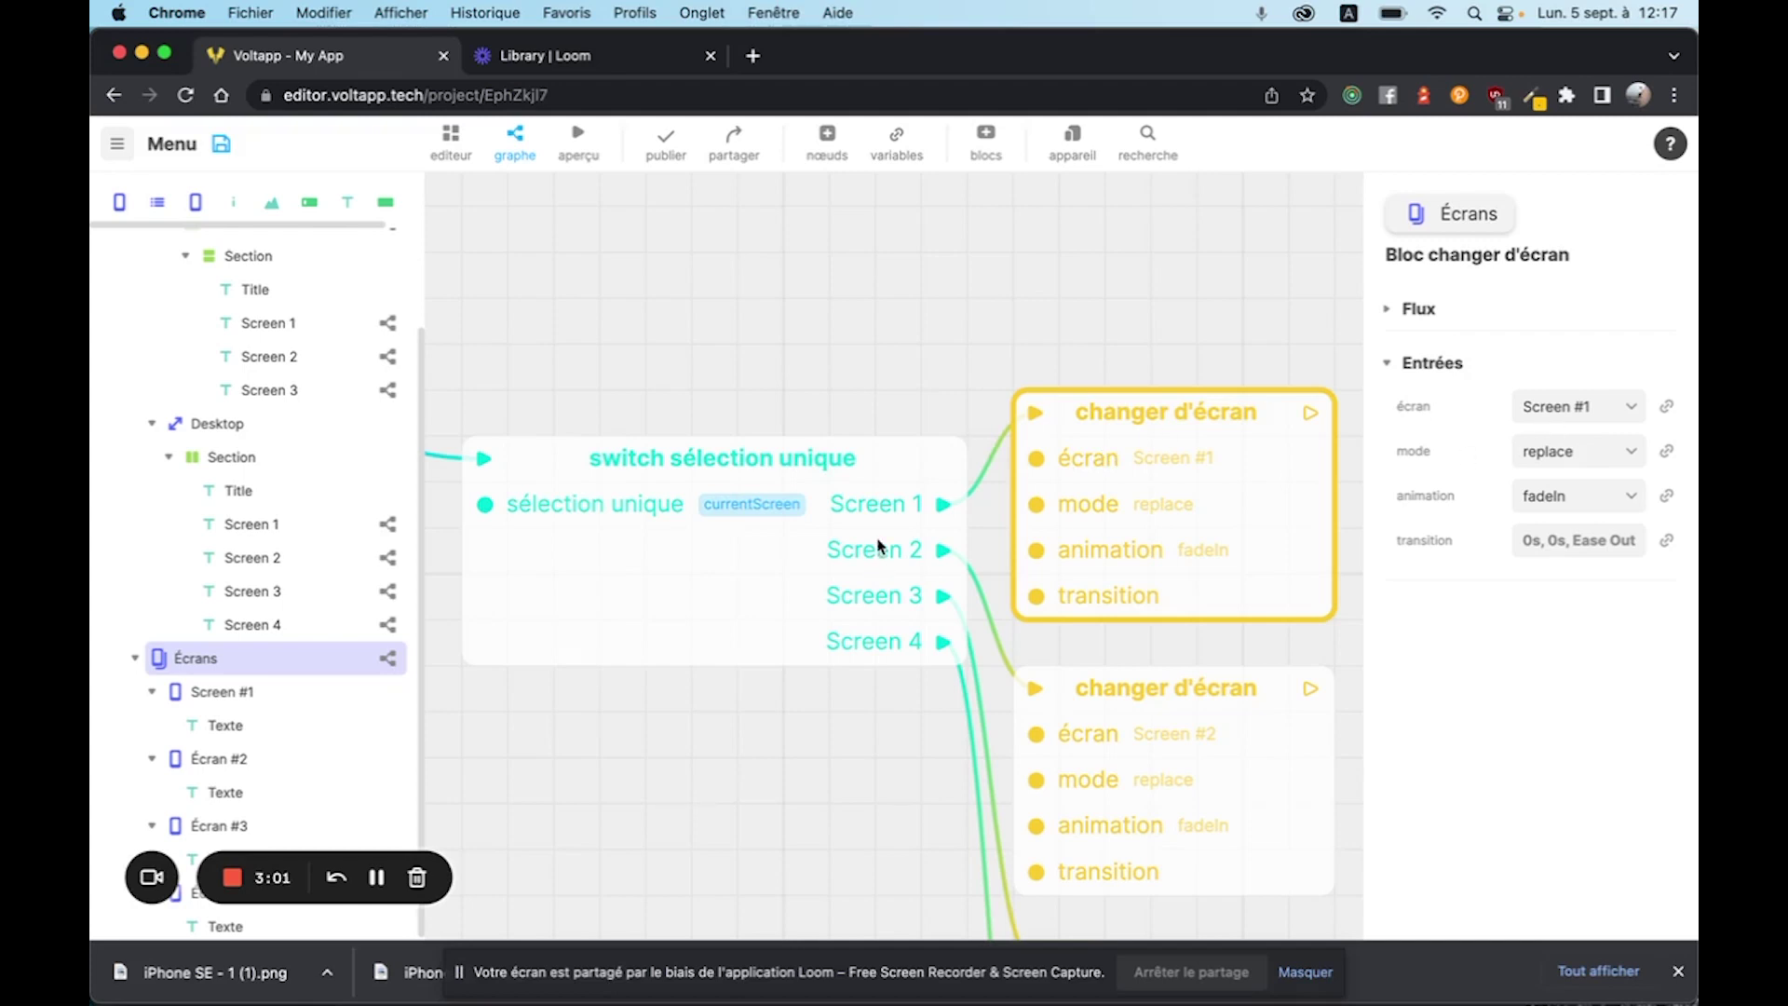
{"action": "scroll", "coordinate": [1178, 466], "scroll_direction": "down", "scroll_amount": 3}
{"action": "left_click", "coordinate": [990, 723]}
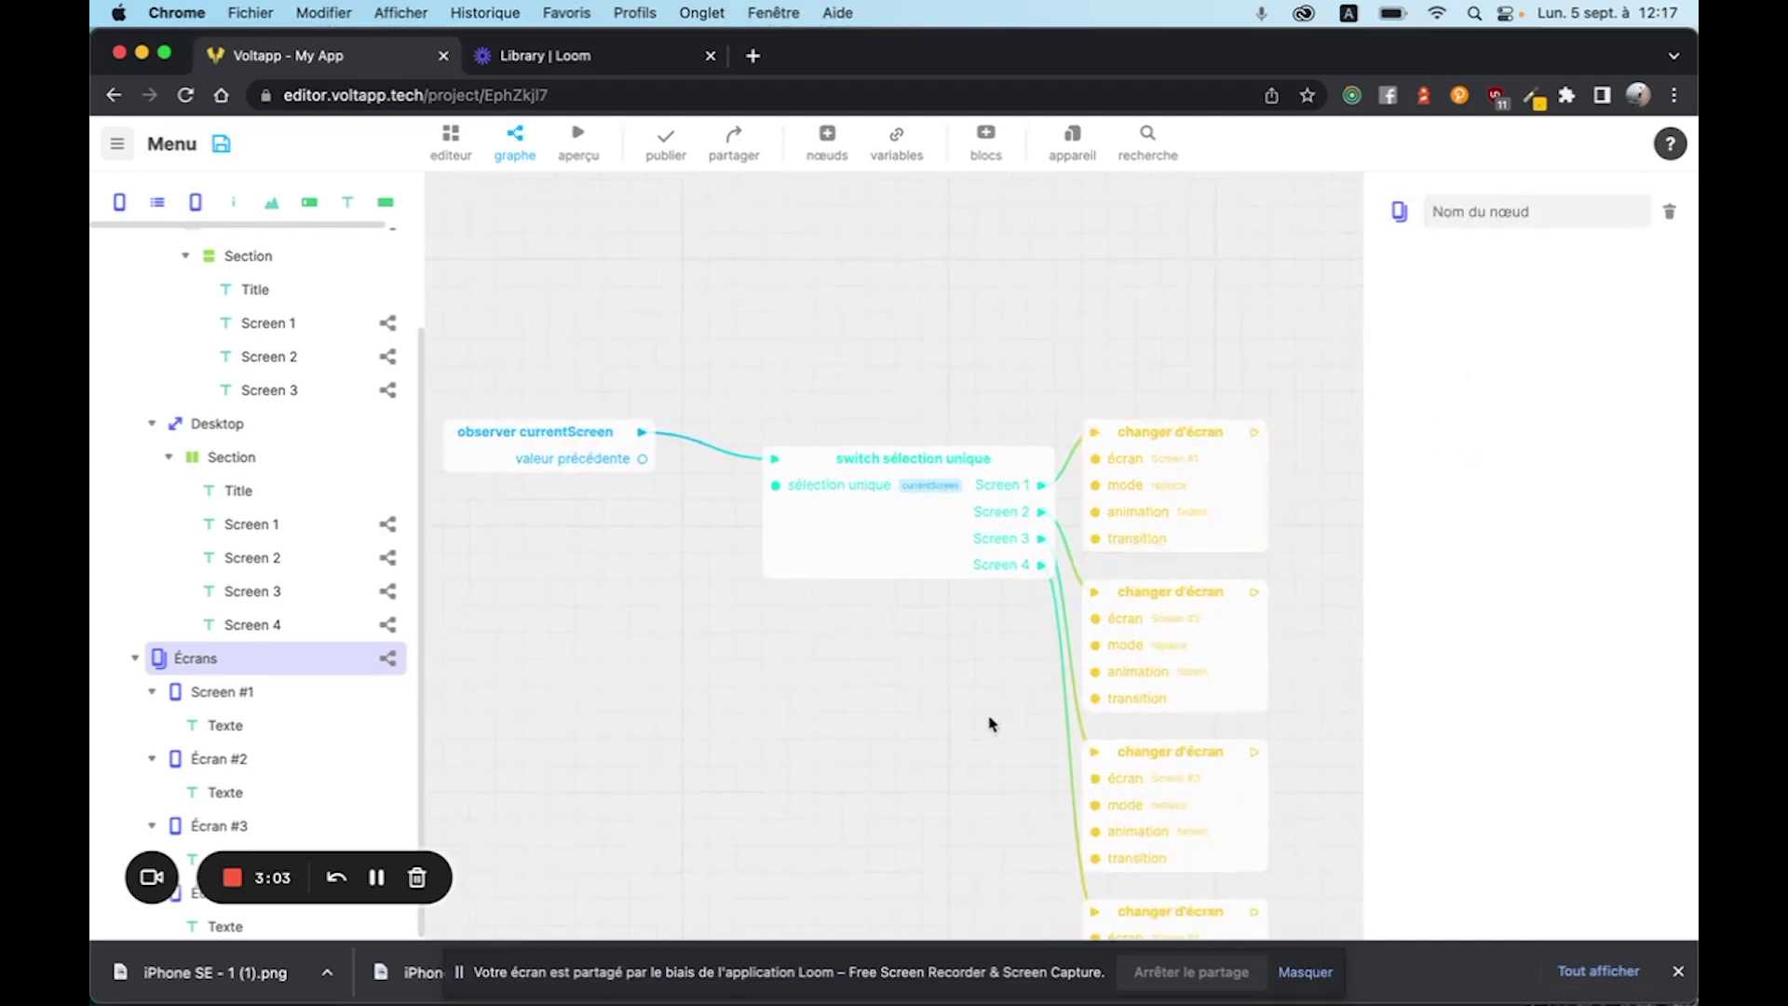
{"action": "left_click_drag", "start_coordinate": [990, 723], "coordinate": [810, 491]}
{"action": "left_click", "coordinate": [1050, 413]}
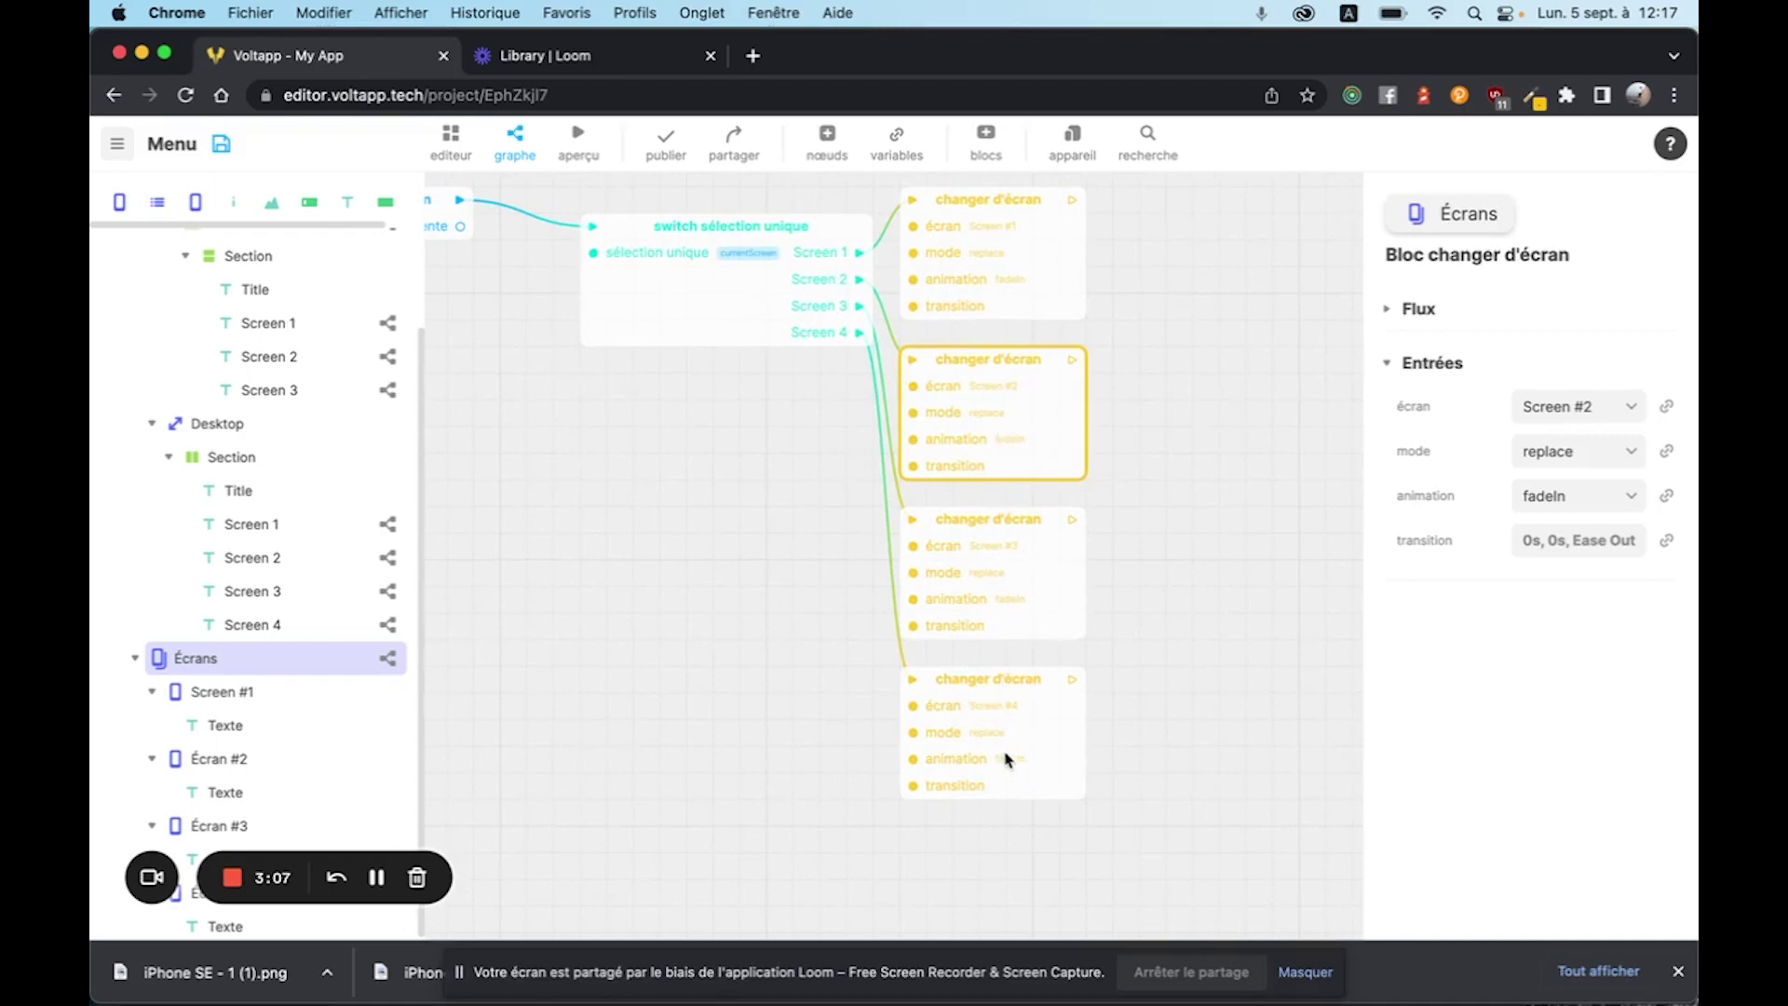
{"action": "scroll", "coordinate": [762, 417], "scroll_direction": "down", "scroll_amount": 1}
{"action": "left_click", "coordinate": [761, 418]}
{"action": "scroll", "coordinate": [882, 661], "scroll_direction": "up", "scroll_amount": 3}
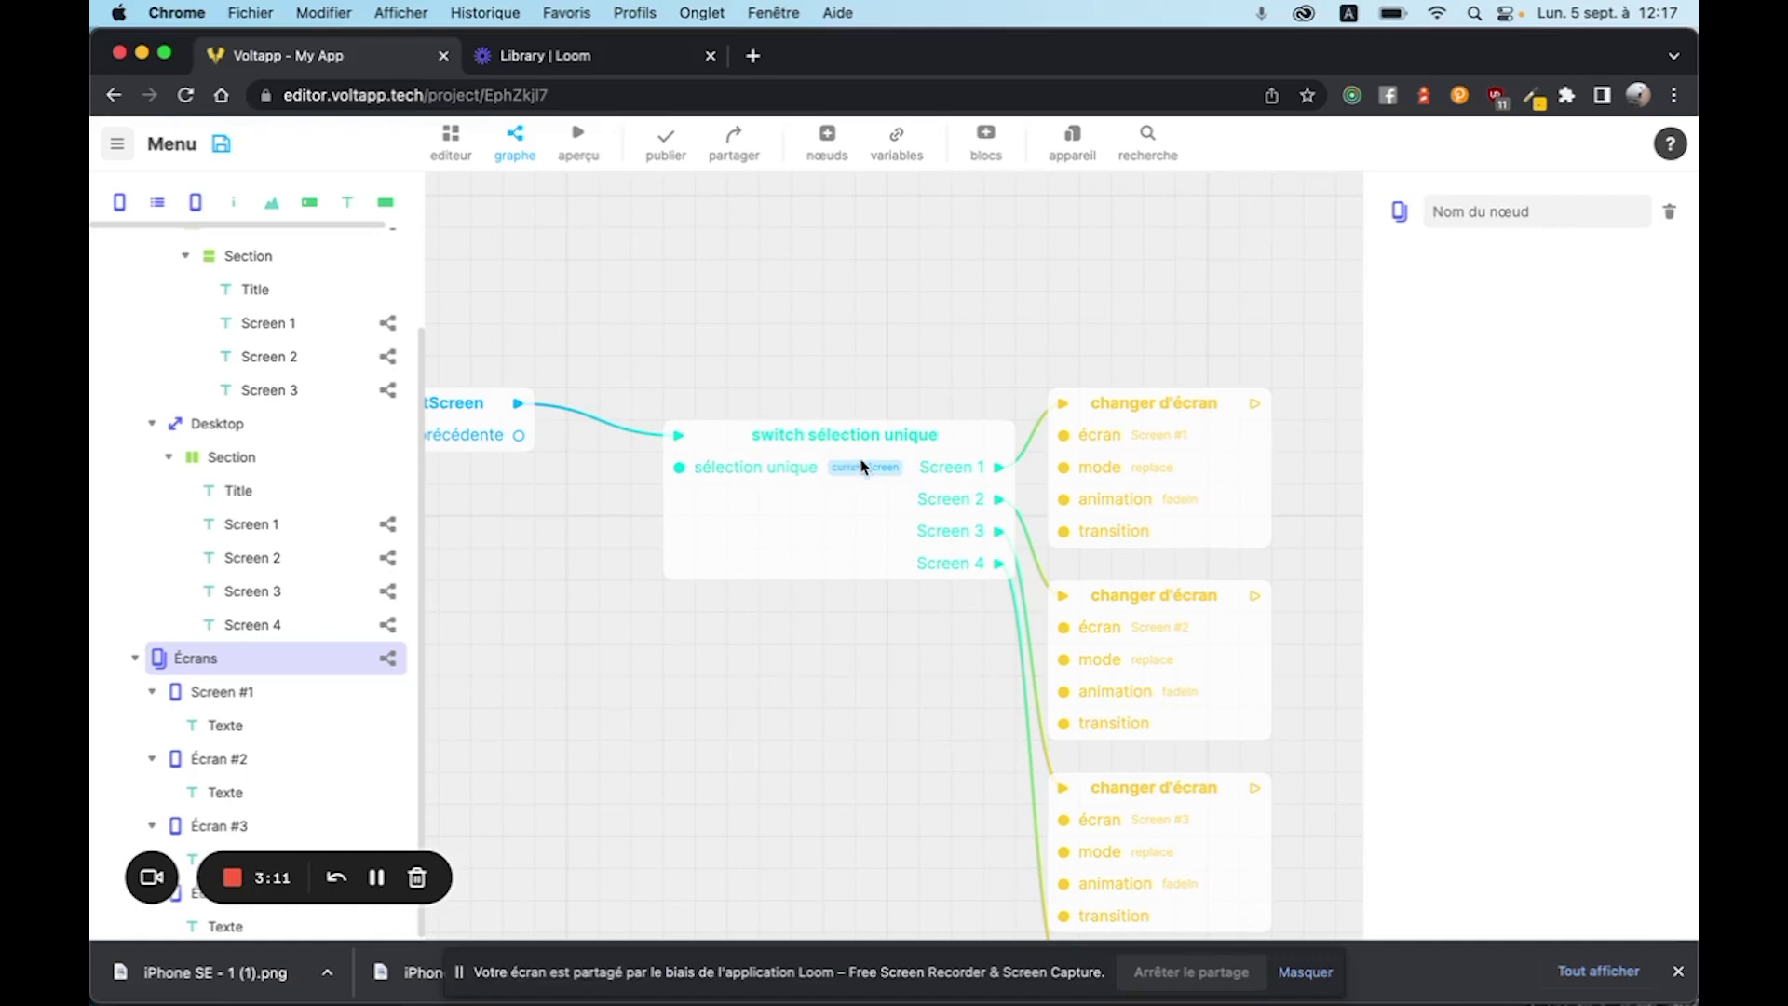
- Review the currentScreen variable and add a Screen 5 option to its list of choices
{"action": "left_click", "coordinate": [897, 144]}
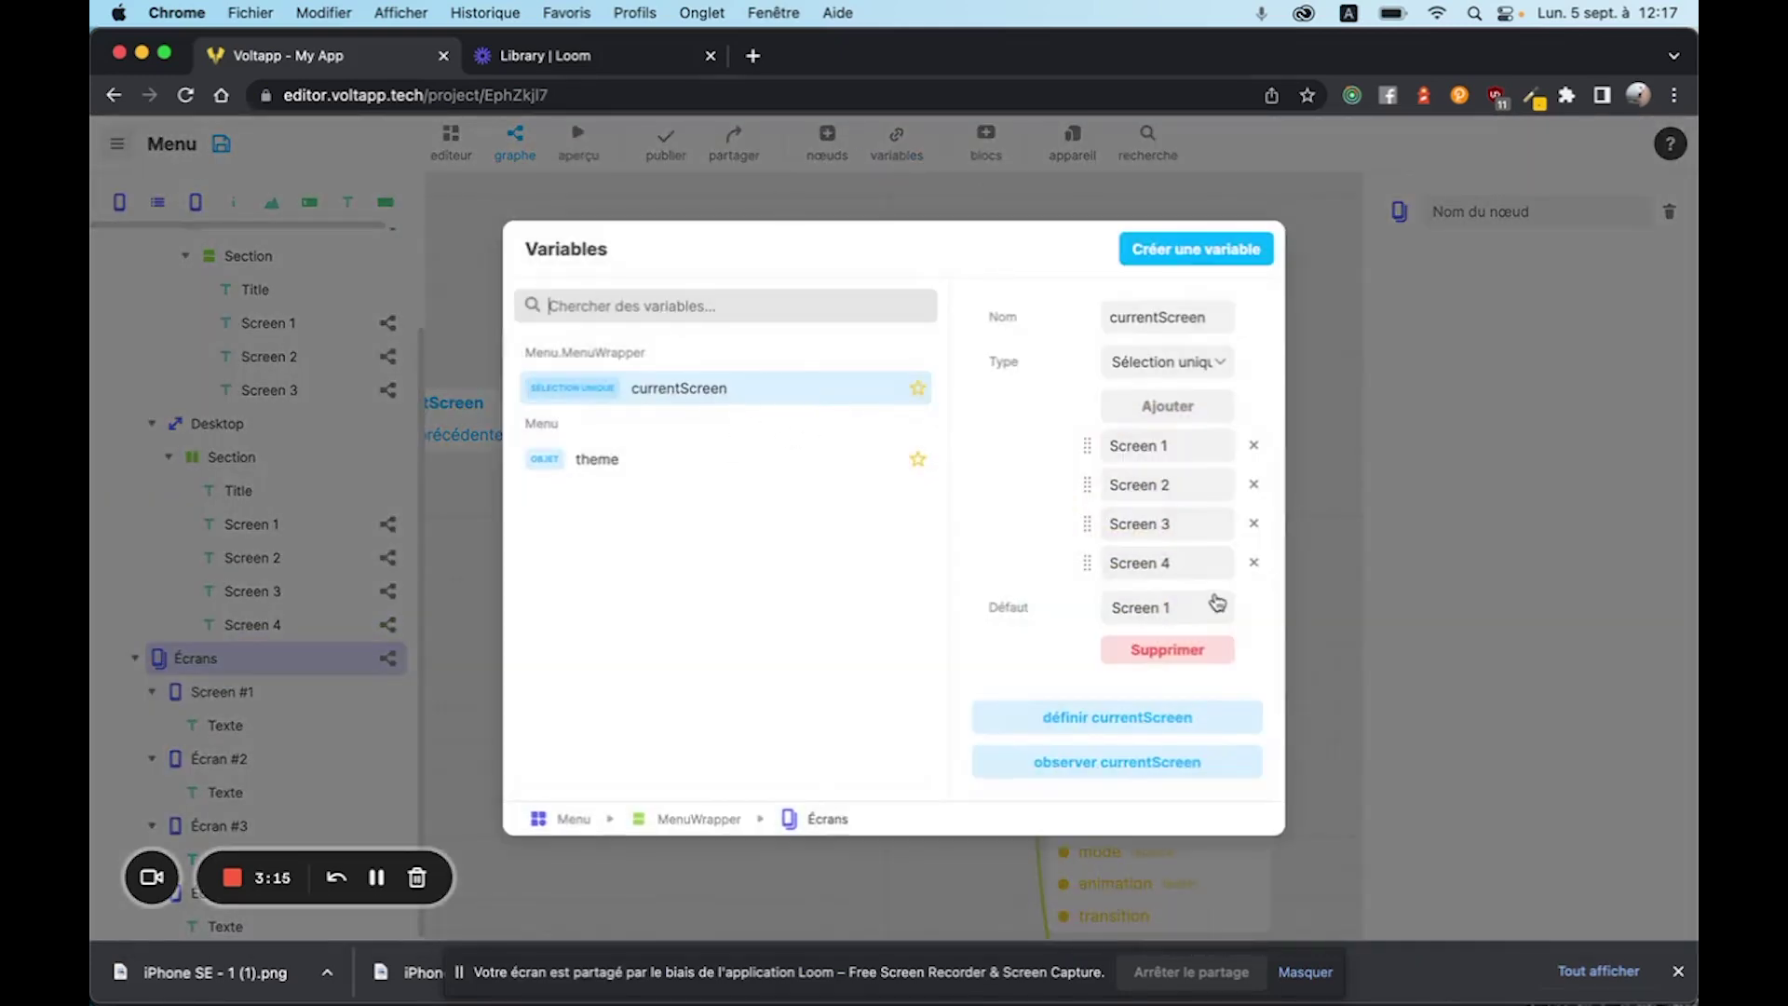
{"action": "left_click", "coordinate": [1089, 203]}
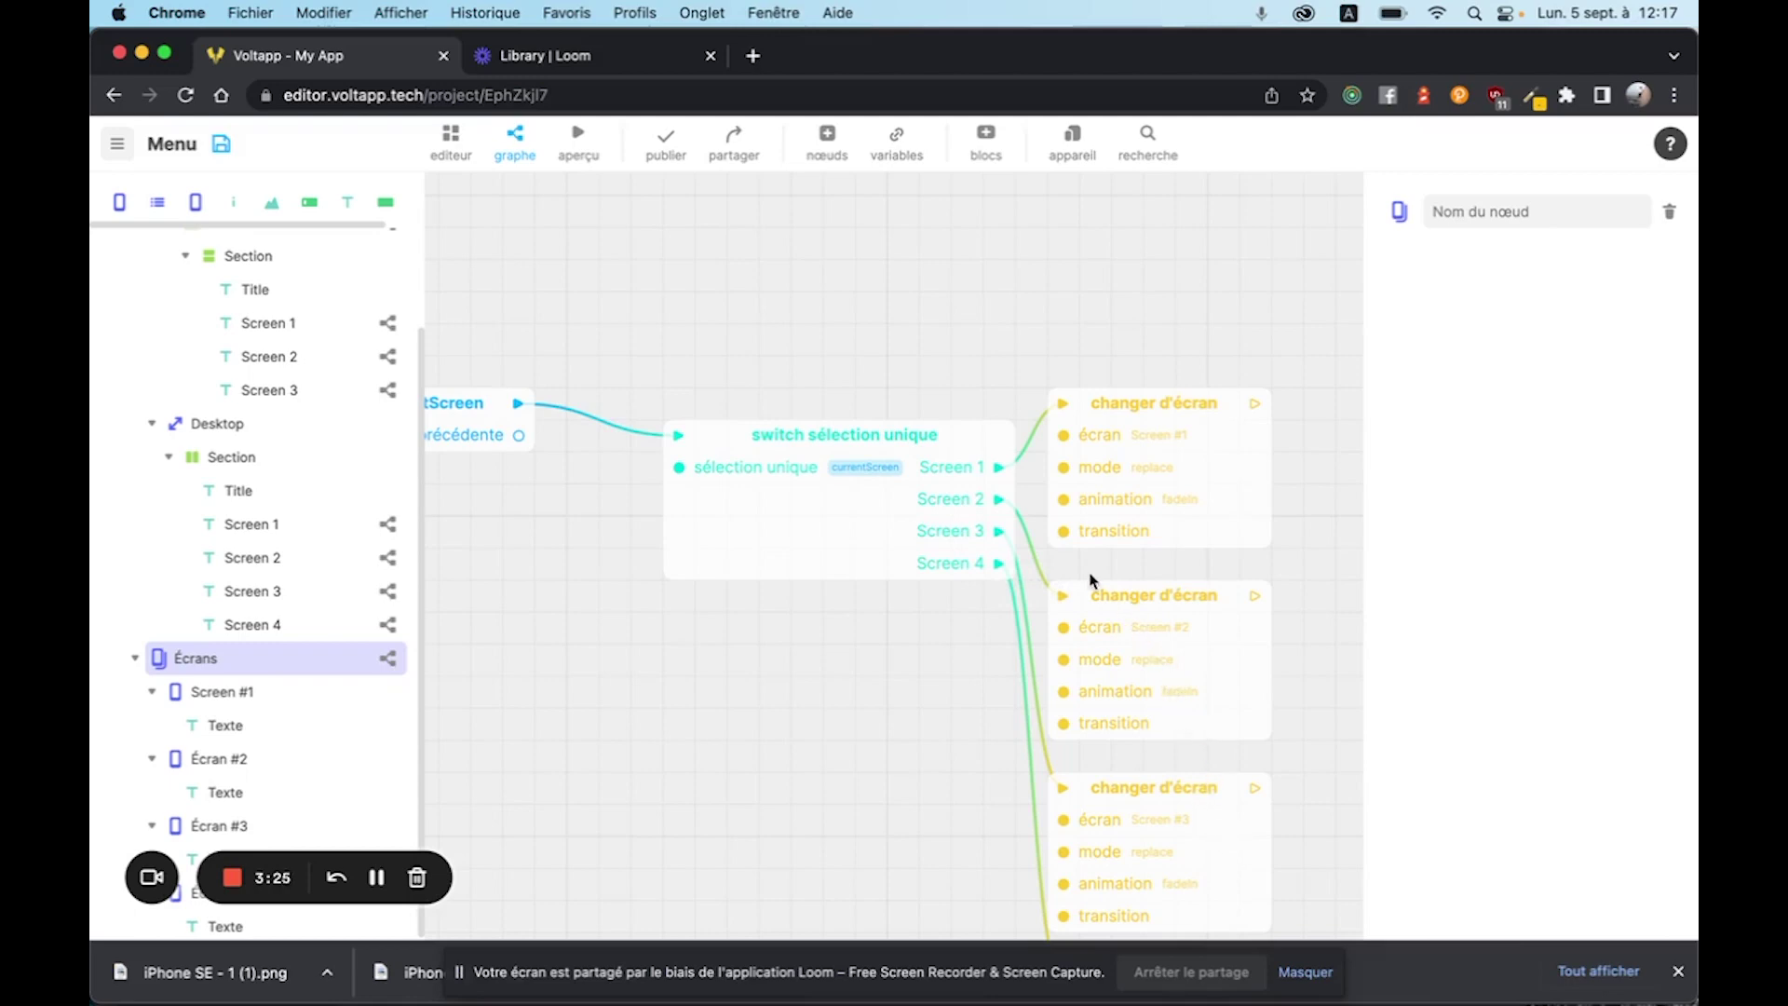
{"action": "left_click", "coordinate": [887, 142]}
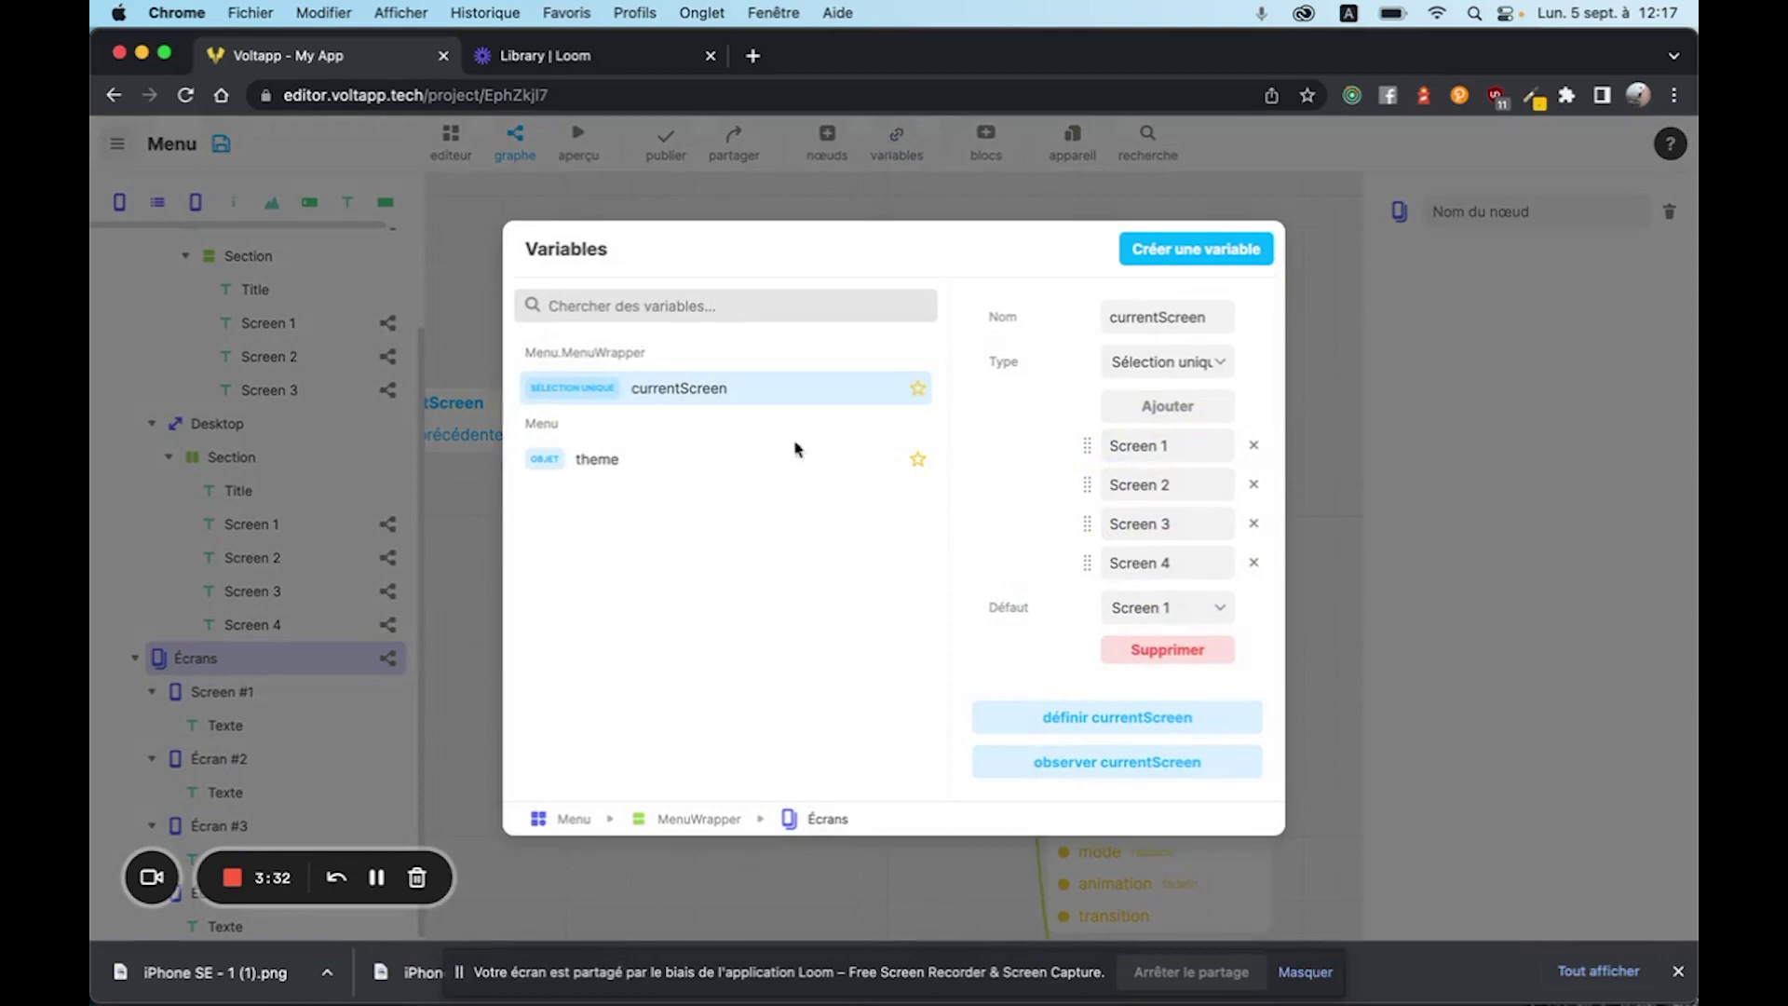
{"action": "left_click", "coordinate": [1170, 410]}
{"action": "left_click", "coordinate": [1142, 604]}
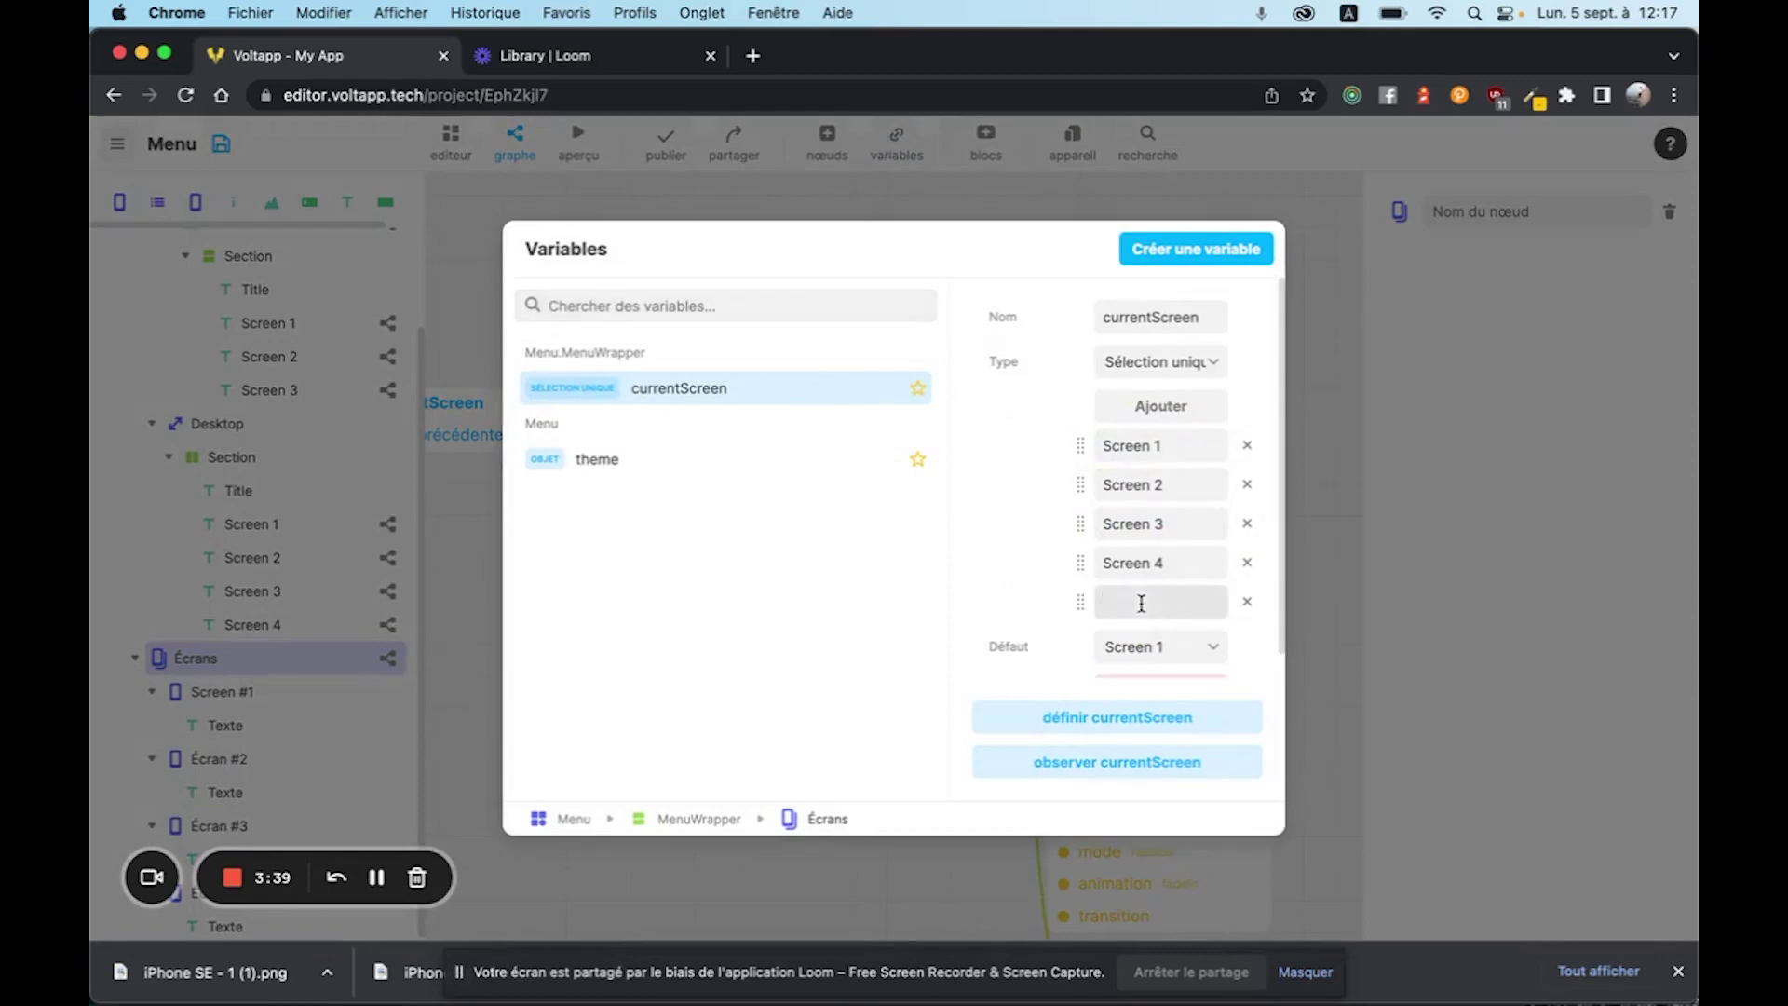
{"action": "type", "text": "Screen 5"}
{"action": "left_click", "coordinate": [998, 616]}
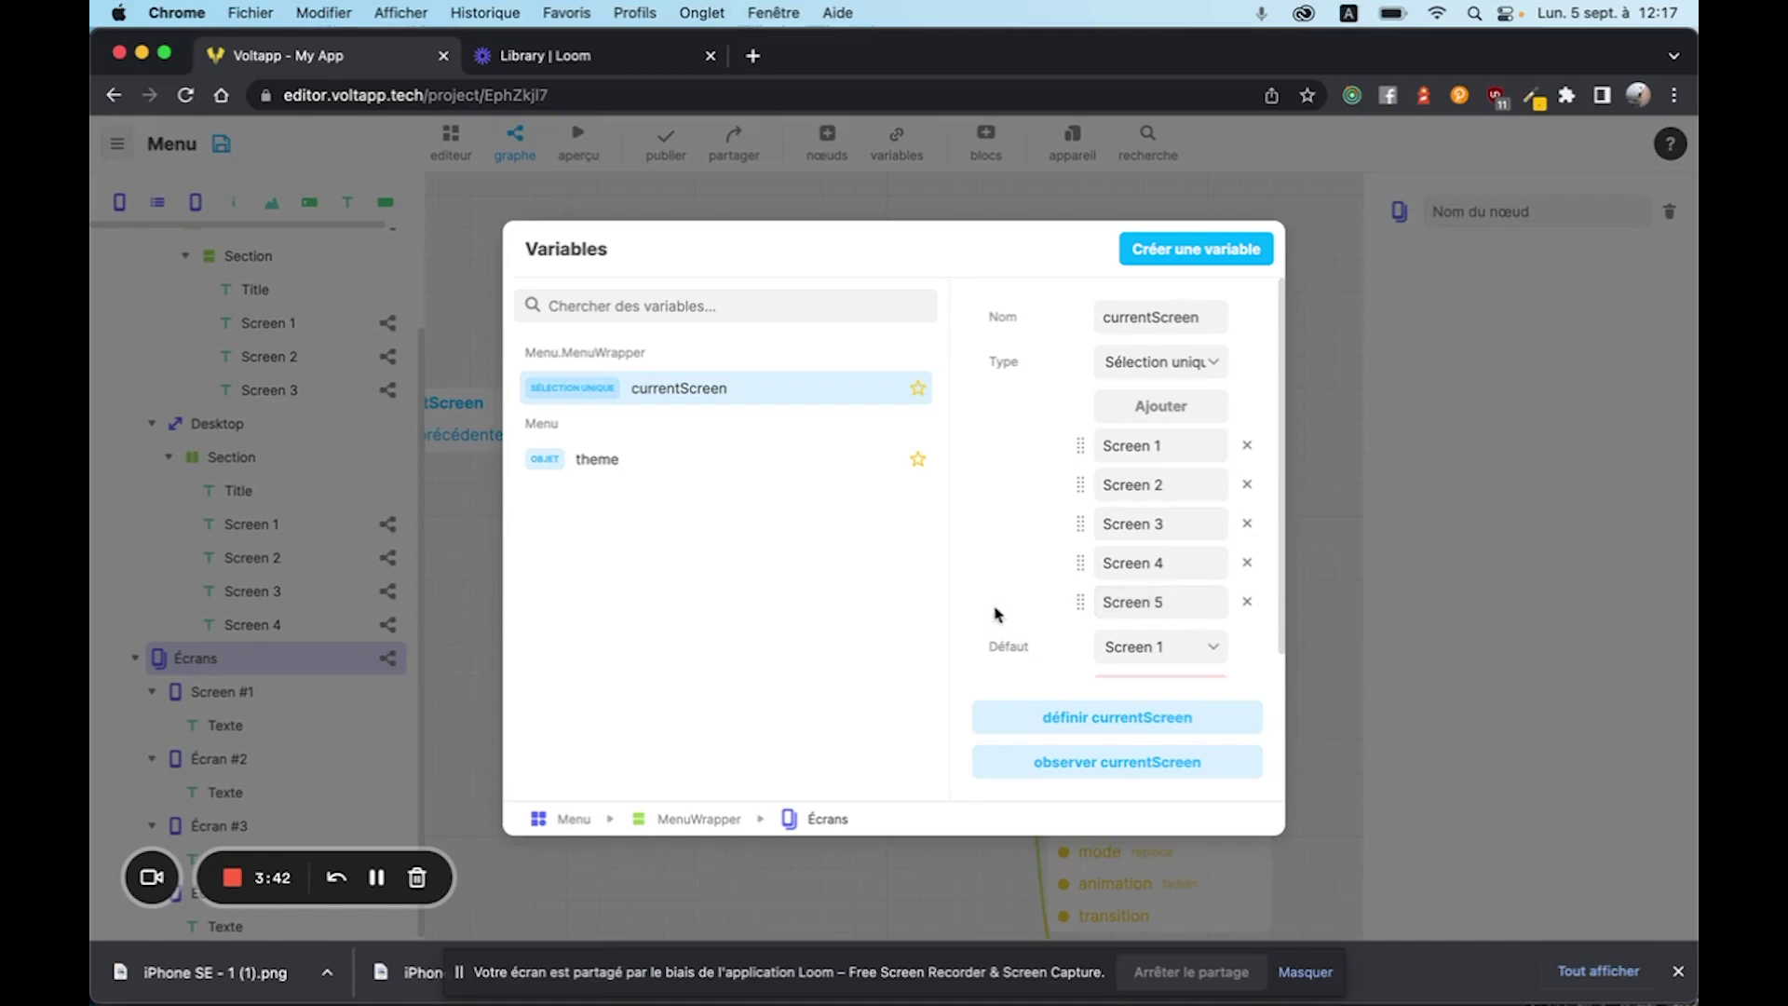
{"action": "scroll", "coordinate": [1010, 601], "scroll_direction": "down", "scroll_amount": 1}
- Replace the existing switch block with a new "switch sélection unique" block connected to the currentScreen observer
{"action": "scroll", "coordinate": [882, 543], "scroll_direction": "down", "scroll_amount": 5}
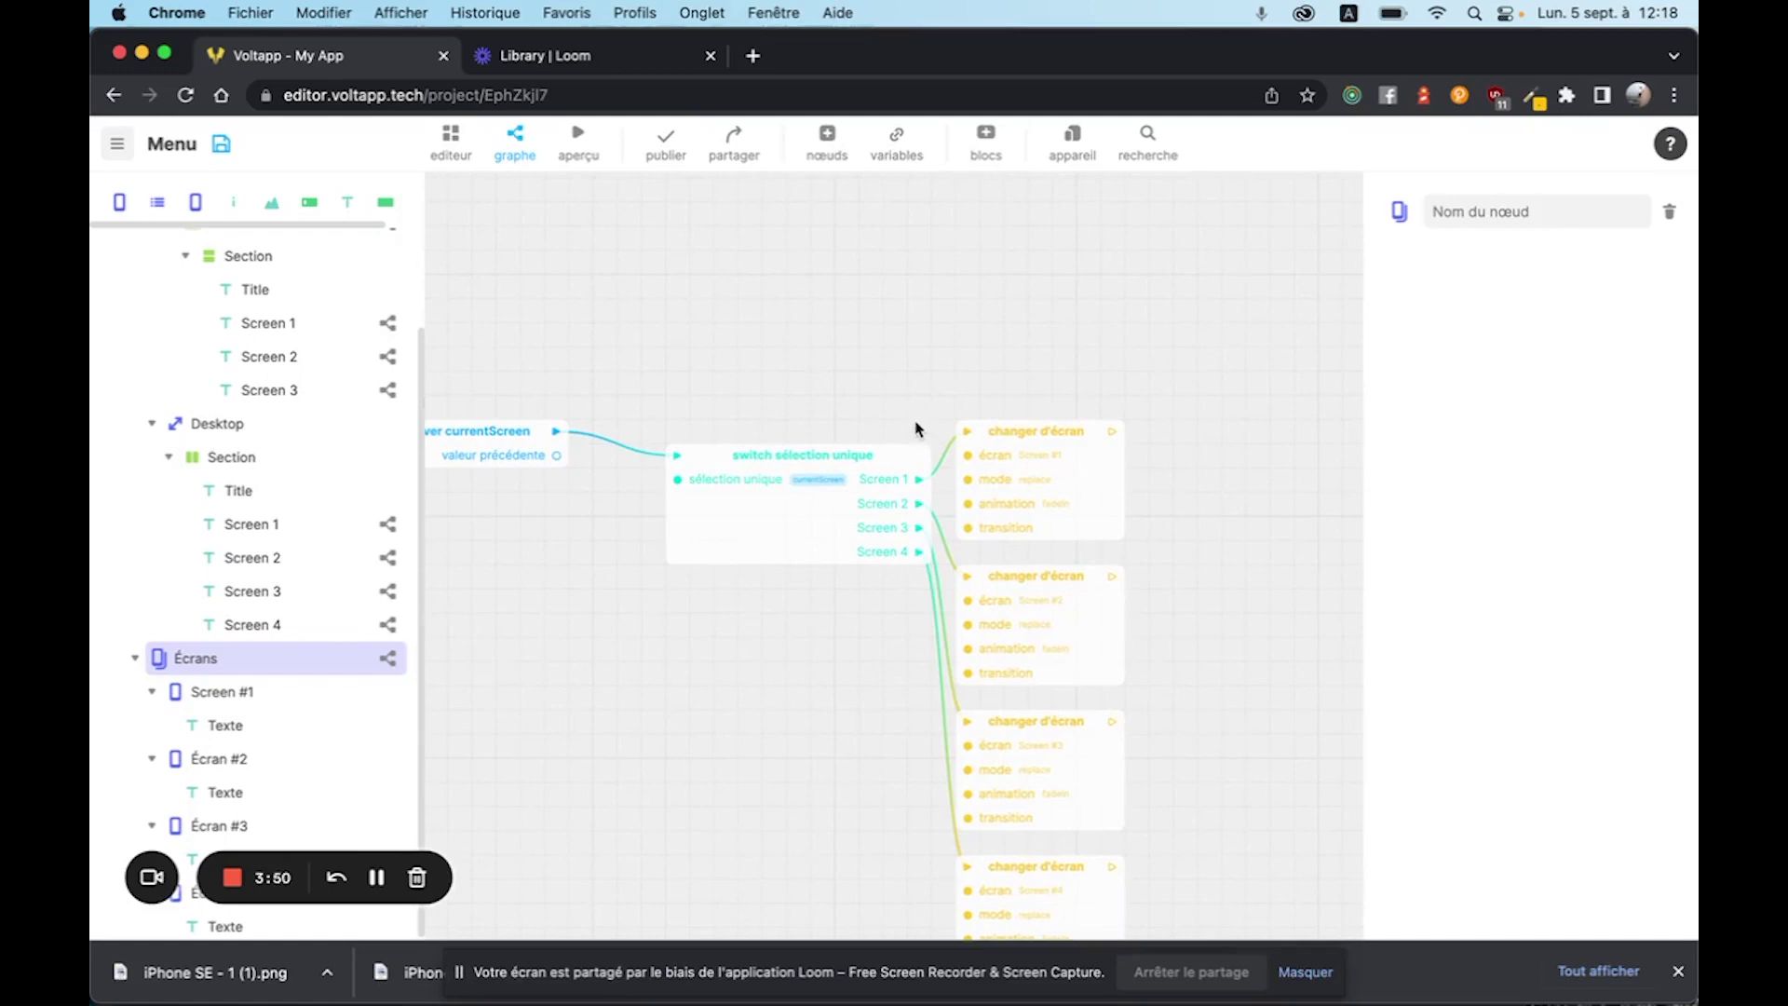
{"action": "left_click", "coordinate": [806, 456]}
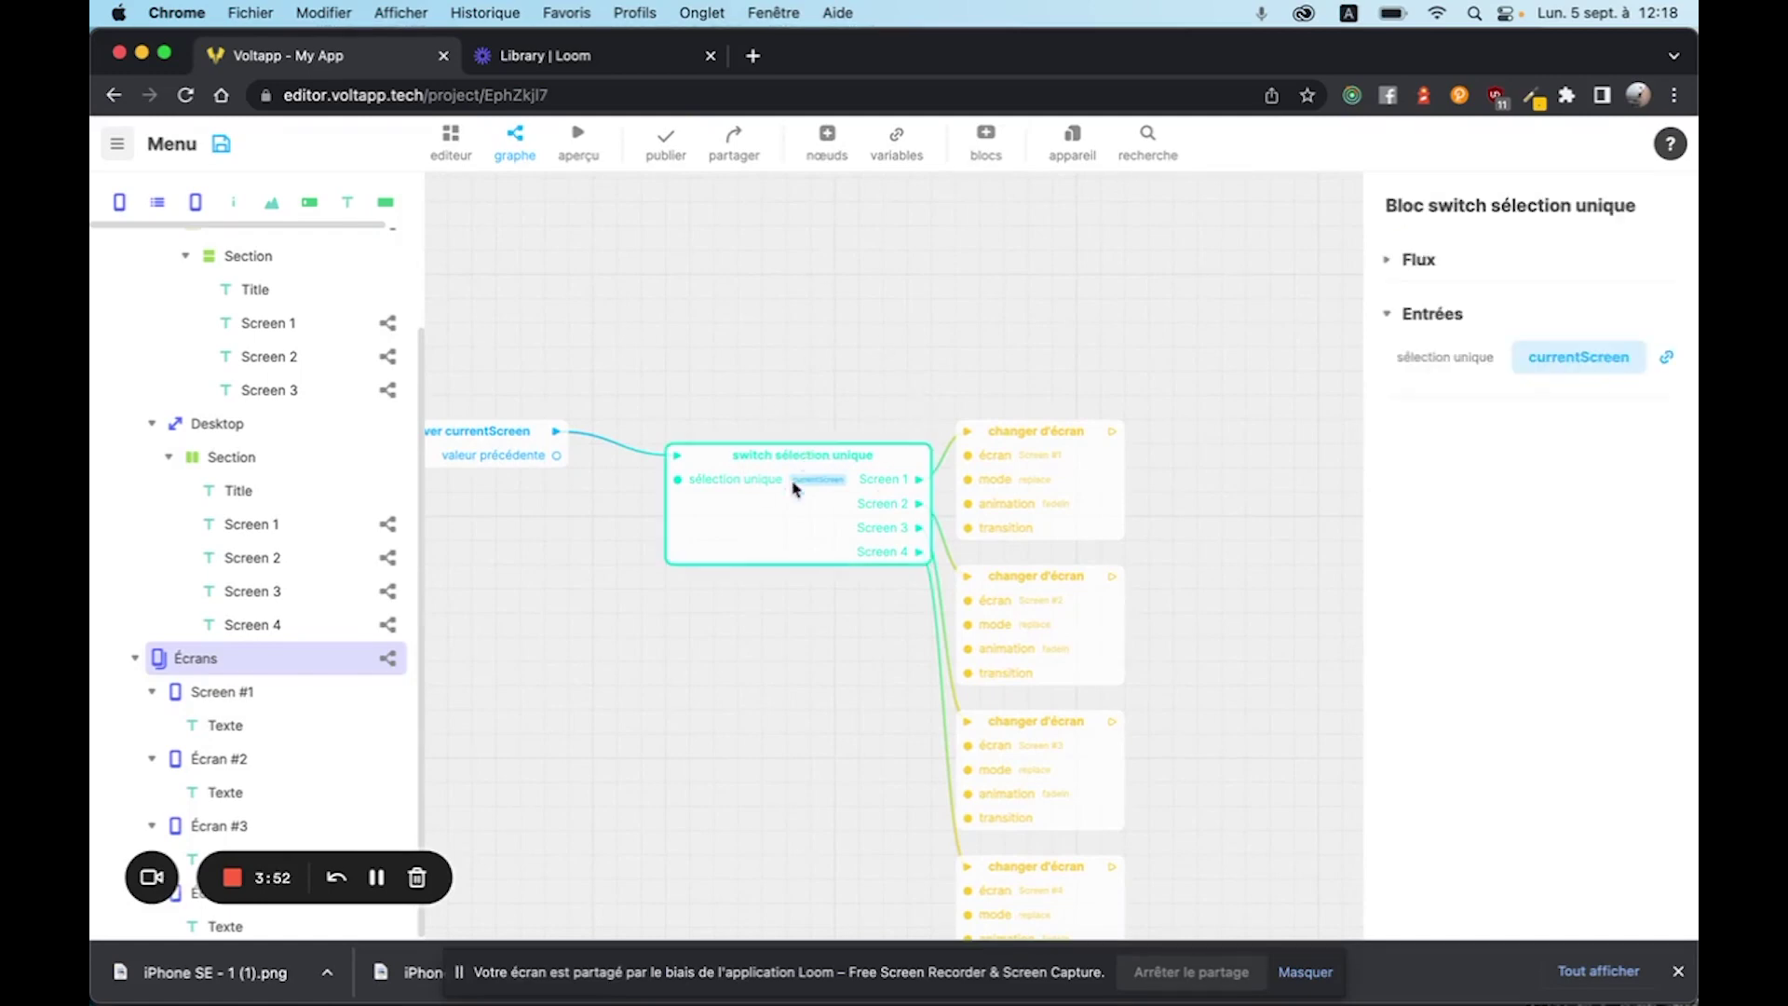
{"action": "key", "text": "BackSpace"}
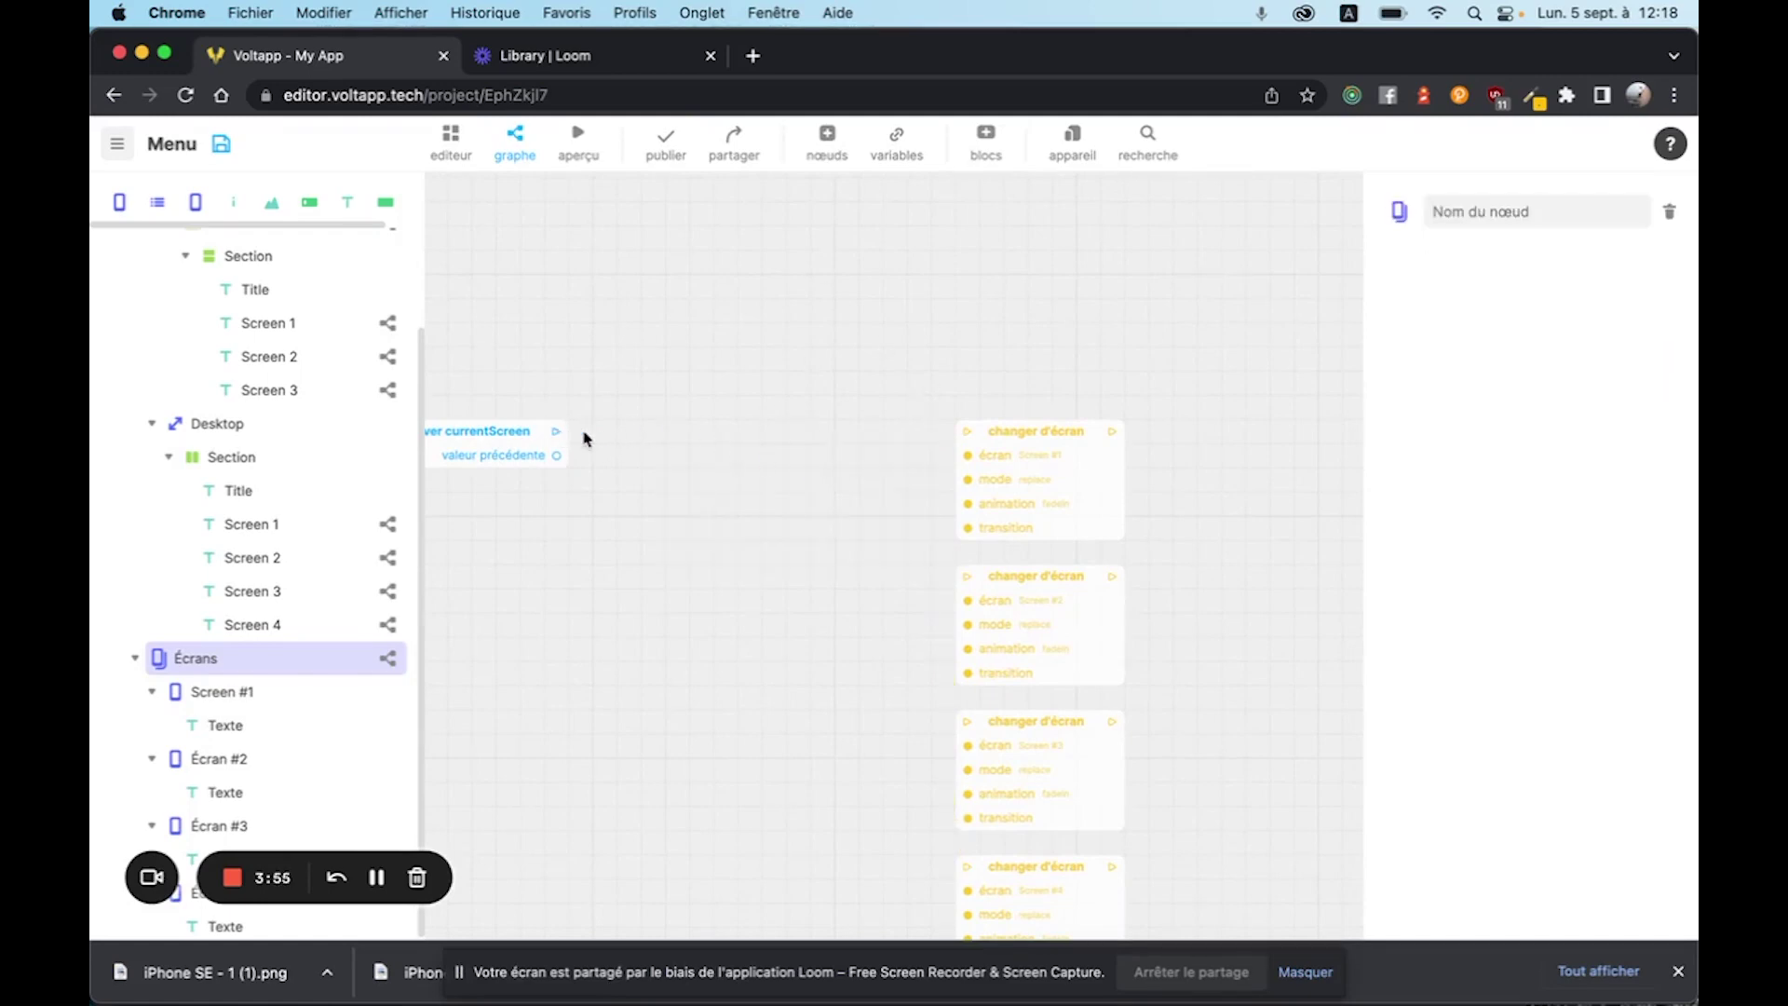
{"action": "double_click", "coordinate": [750, 505]}
{"action": "type", "text": "swi"}
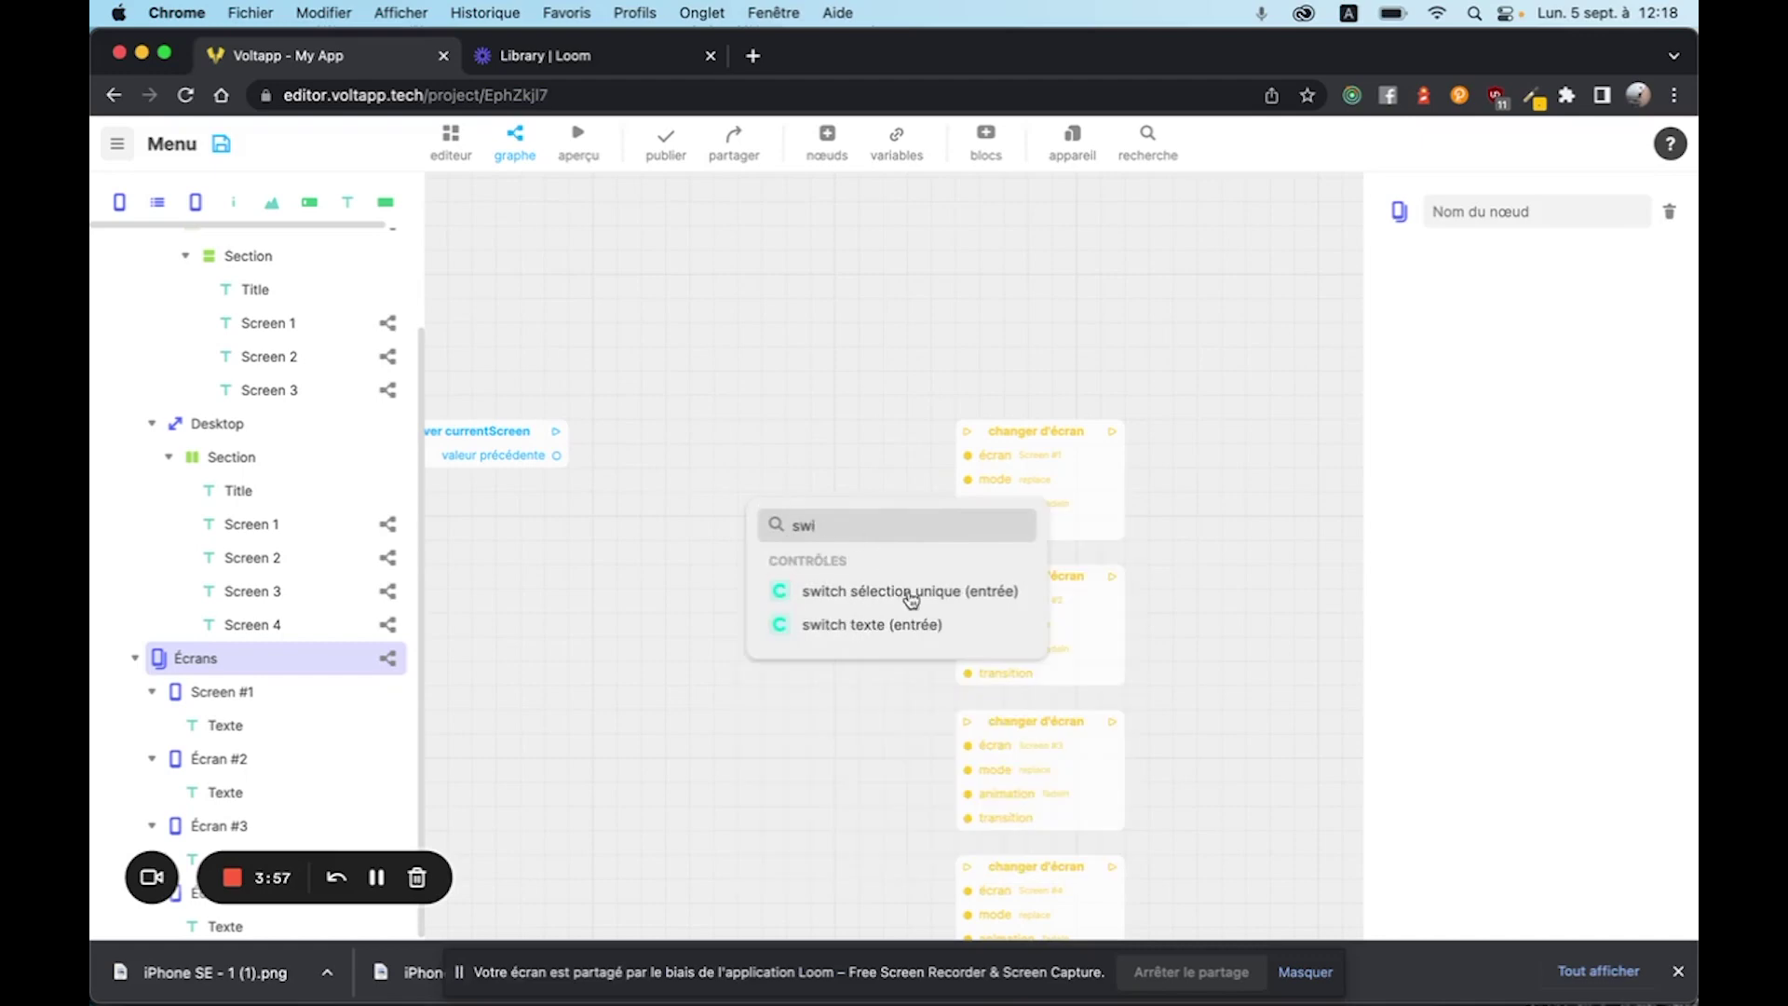
{"action": "left_click", "coordinate": [911, 599]}
{"action": "left_click_drag", "start_coordinate": [896, 492], "coordinate": [824, 419]}
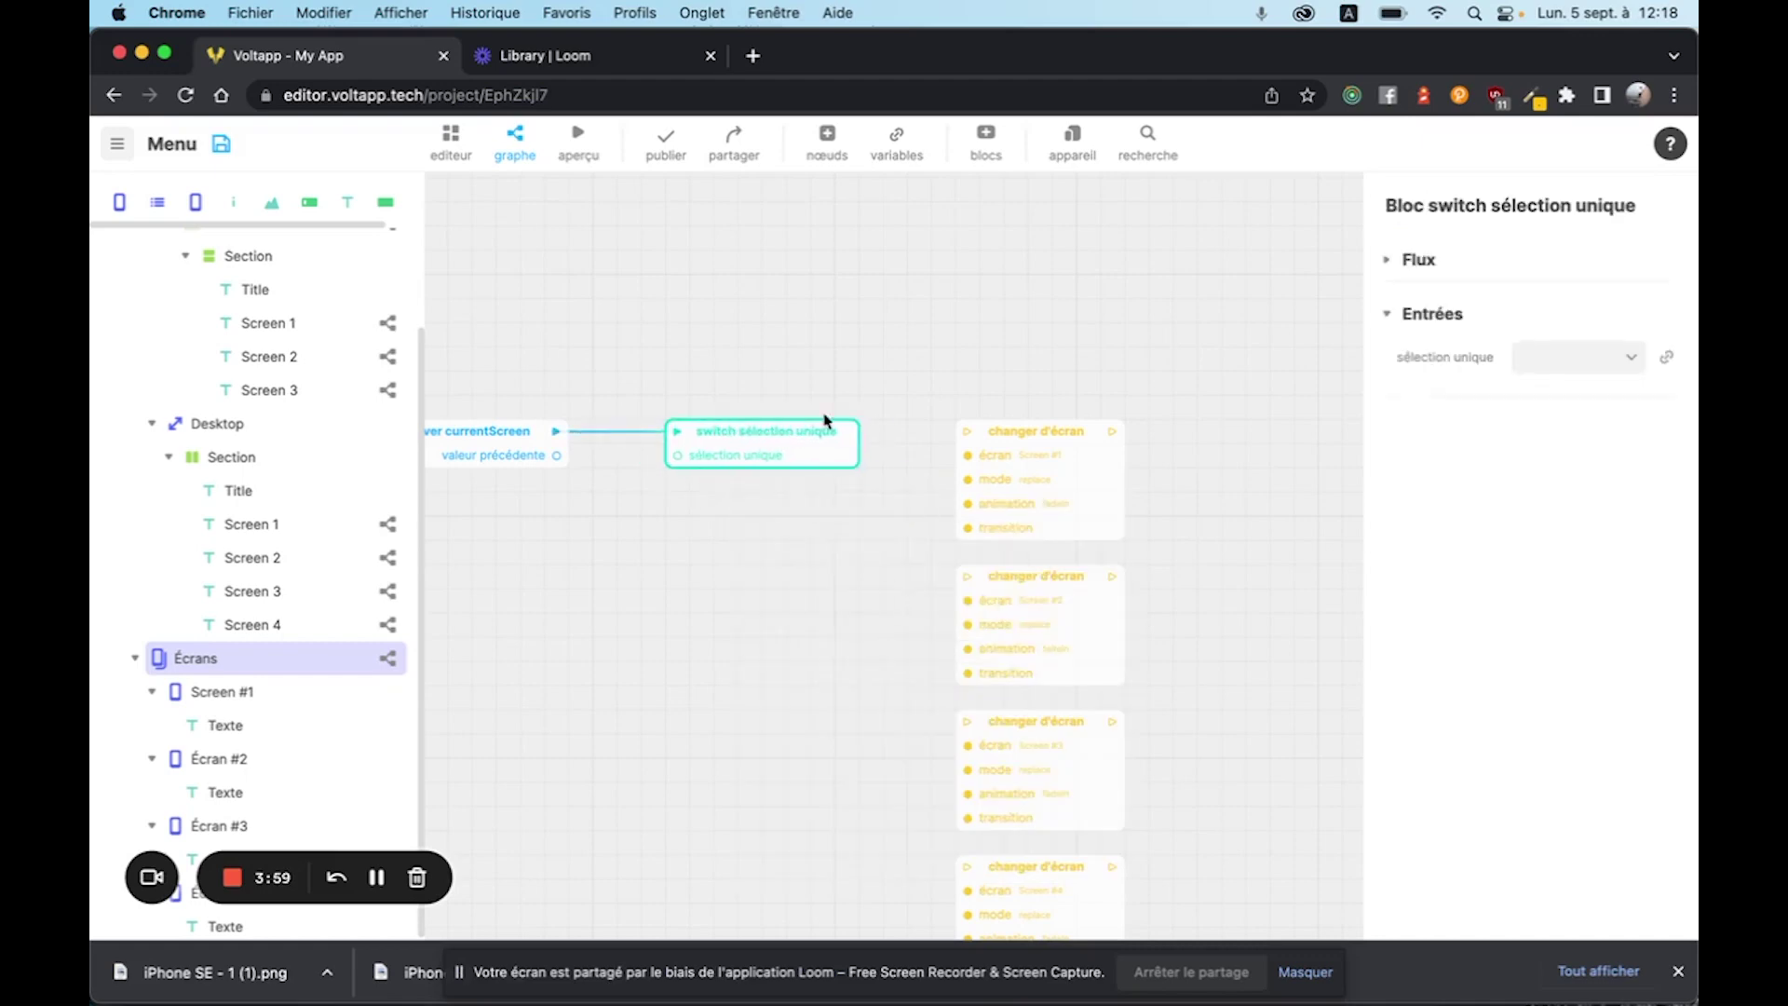
- Link the new switch block's "sélection unique" input to the currentScreen variable and move the block closer to the observer
{"action": "left_click", "coordinate": [1666, 357]}
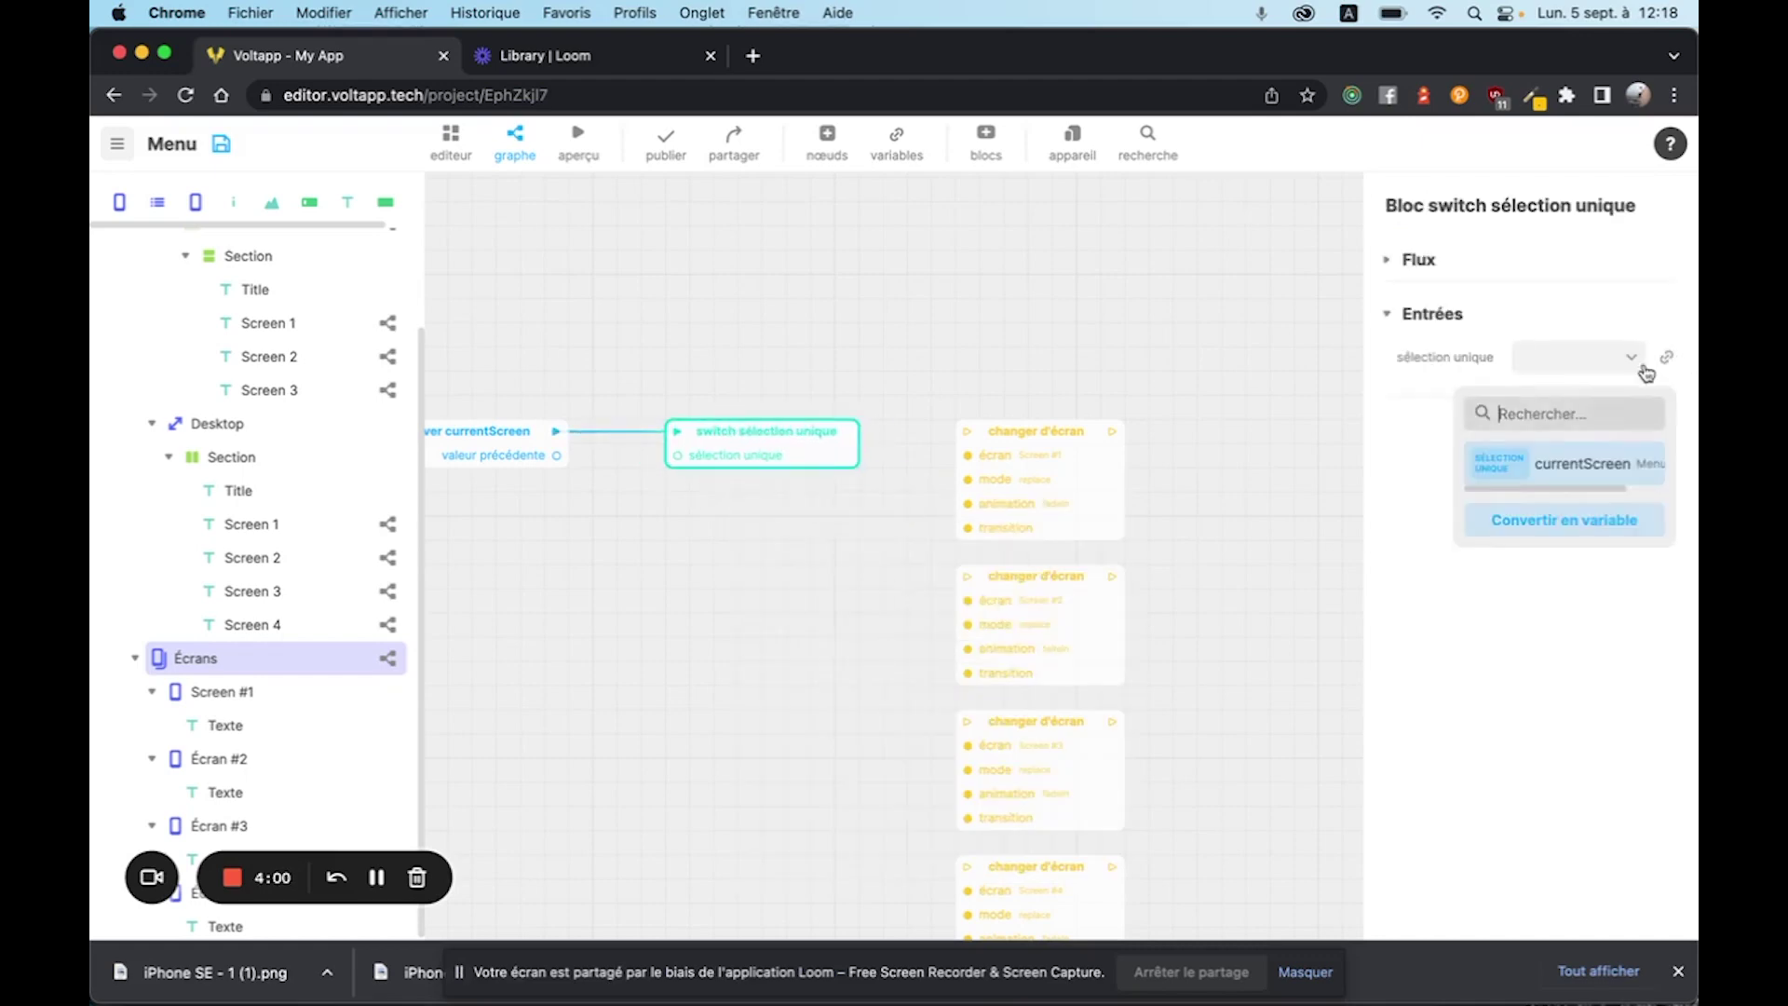
{"action": "left_click", "coordinate": [1565, 466]}
{"action": "left_click_drag", "start_coordinate": [718, 478], "coordinate": [684, 453]}
- Connect the switch outputs Screen 1 to Screen 4 to the four matching "changer d'écran" blocks
{"action": "left_click_drag", "start_coordinate": [874, 456], "coordinate": [979, 447]}
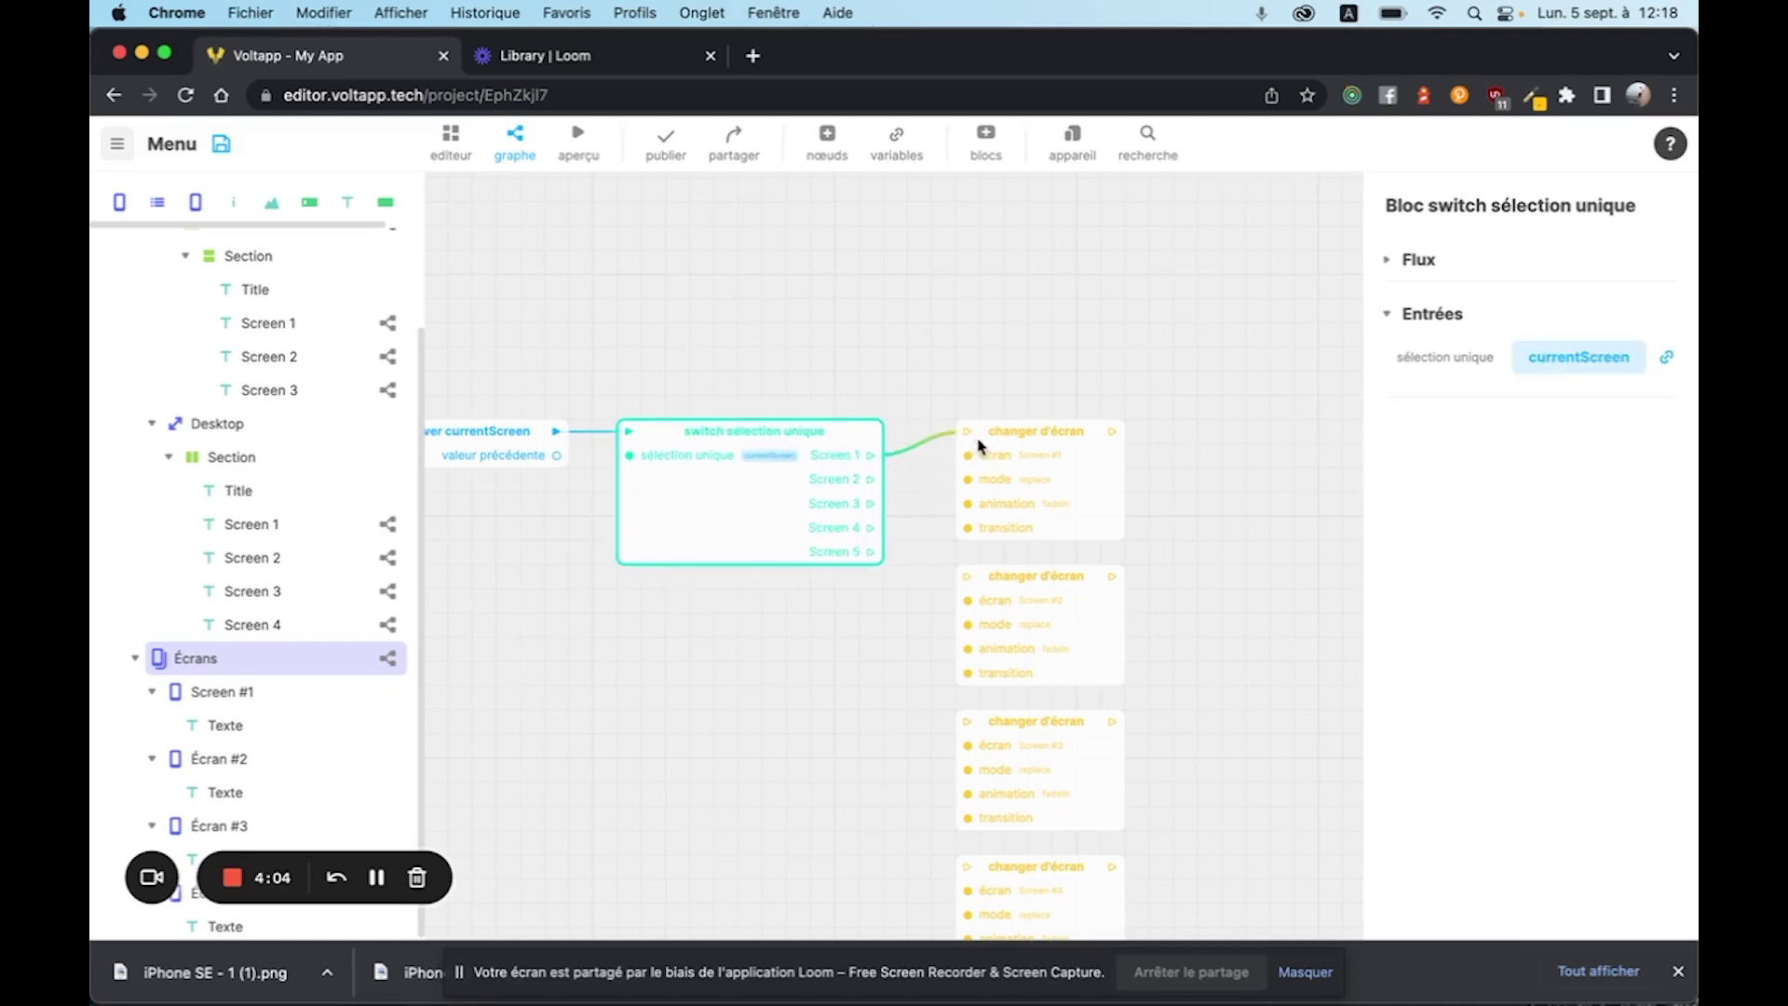
{"action": "left_click_drag", "start_coordinate": [900, 503], "coordinate": [965, 583]}
{"action": "left_click_drag", "start_coordinate": [873, 508], "coordinate": [967, 725]}
{"action": "left_click_drag", "start_coordinate": [871, 527], "coordinate": [968, 872]}
{"action": "scroll", "coordinate": [945, 862], "scroll_direction": "down", "scroll_amount": 3}
{"action": "left_click", "coordinate": [897, 839]}
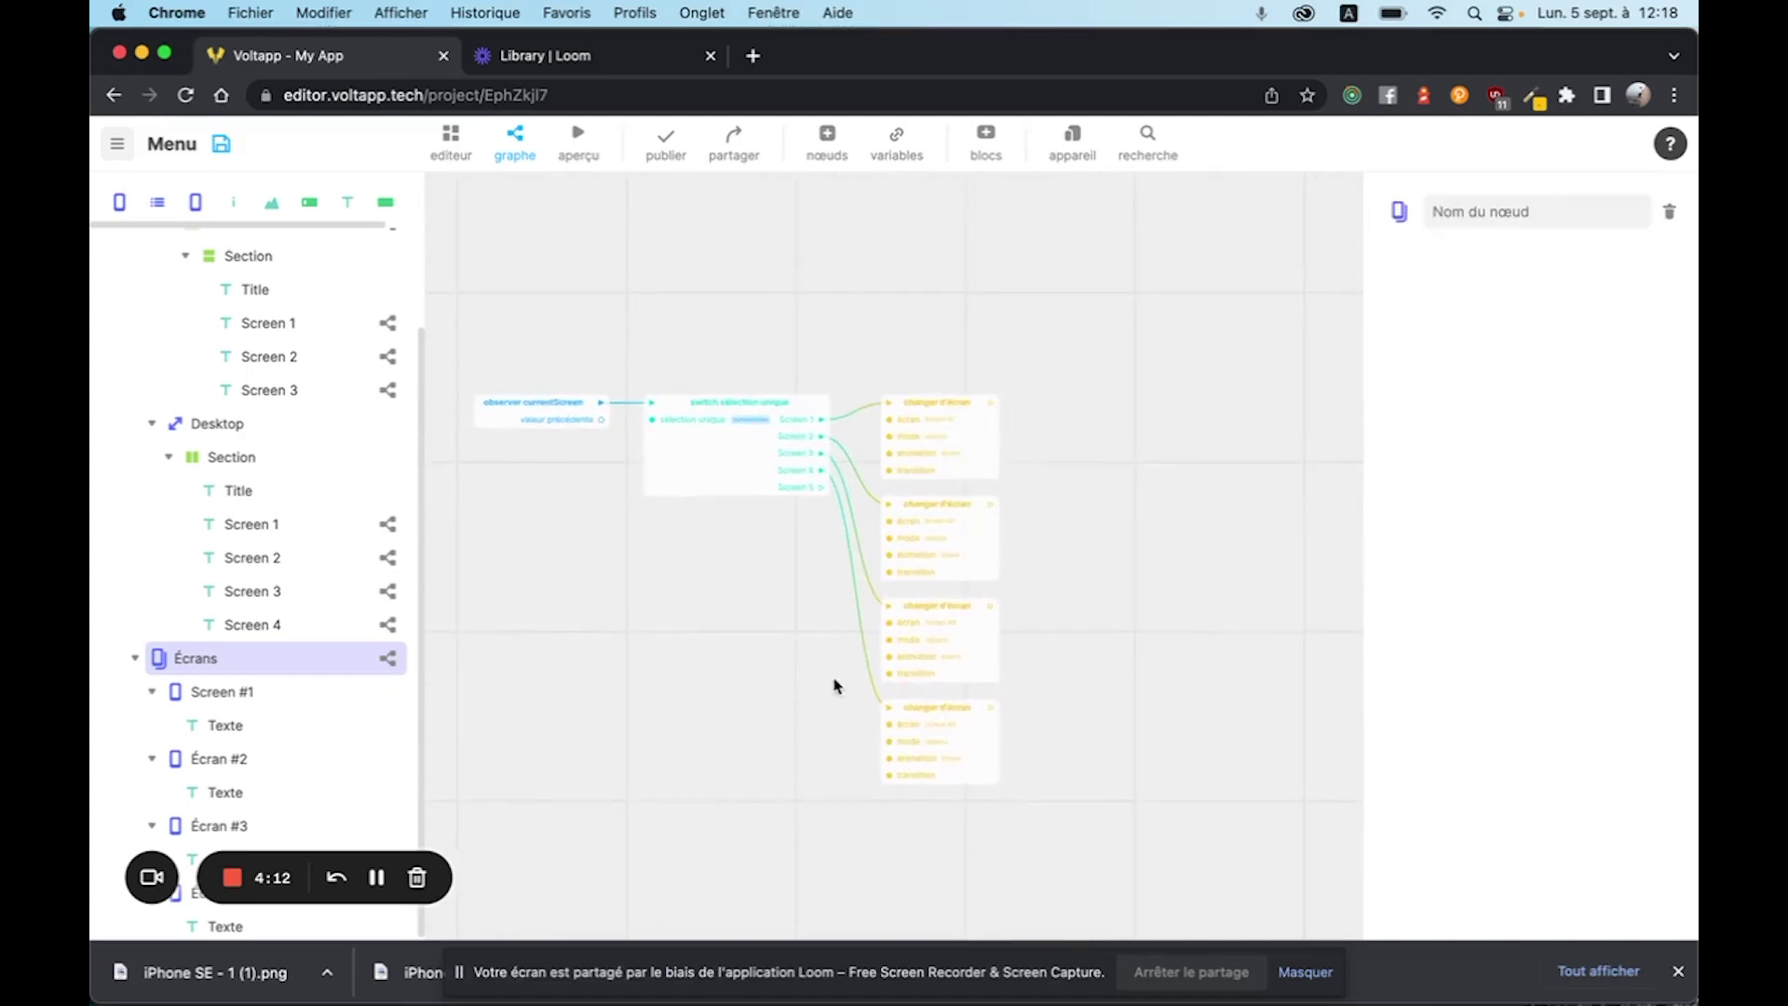
- Try to route the Screen 5 output to a new "changer d'écran" block, and delete that block
{"action": "left_click_drag", "start_coordinate": [823, 503], "coordinate": [946, 827]}
{"action": "type", "text": "ch"}
{"action": "left_click", "coordinate": [1020, 607]}
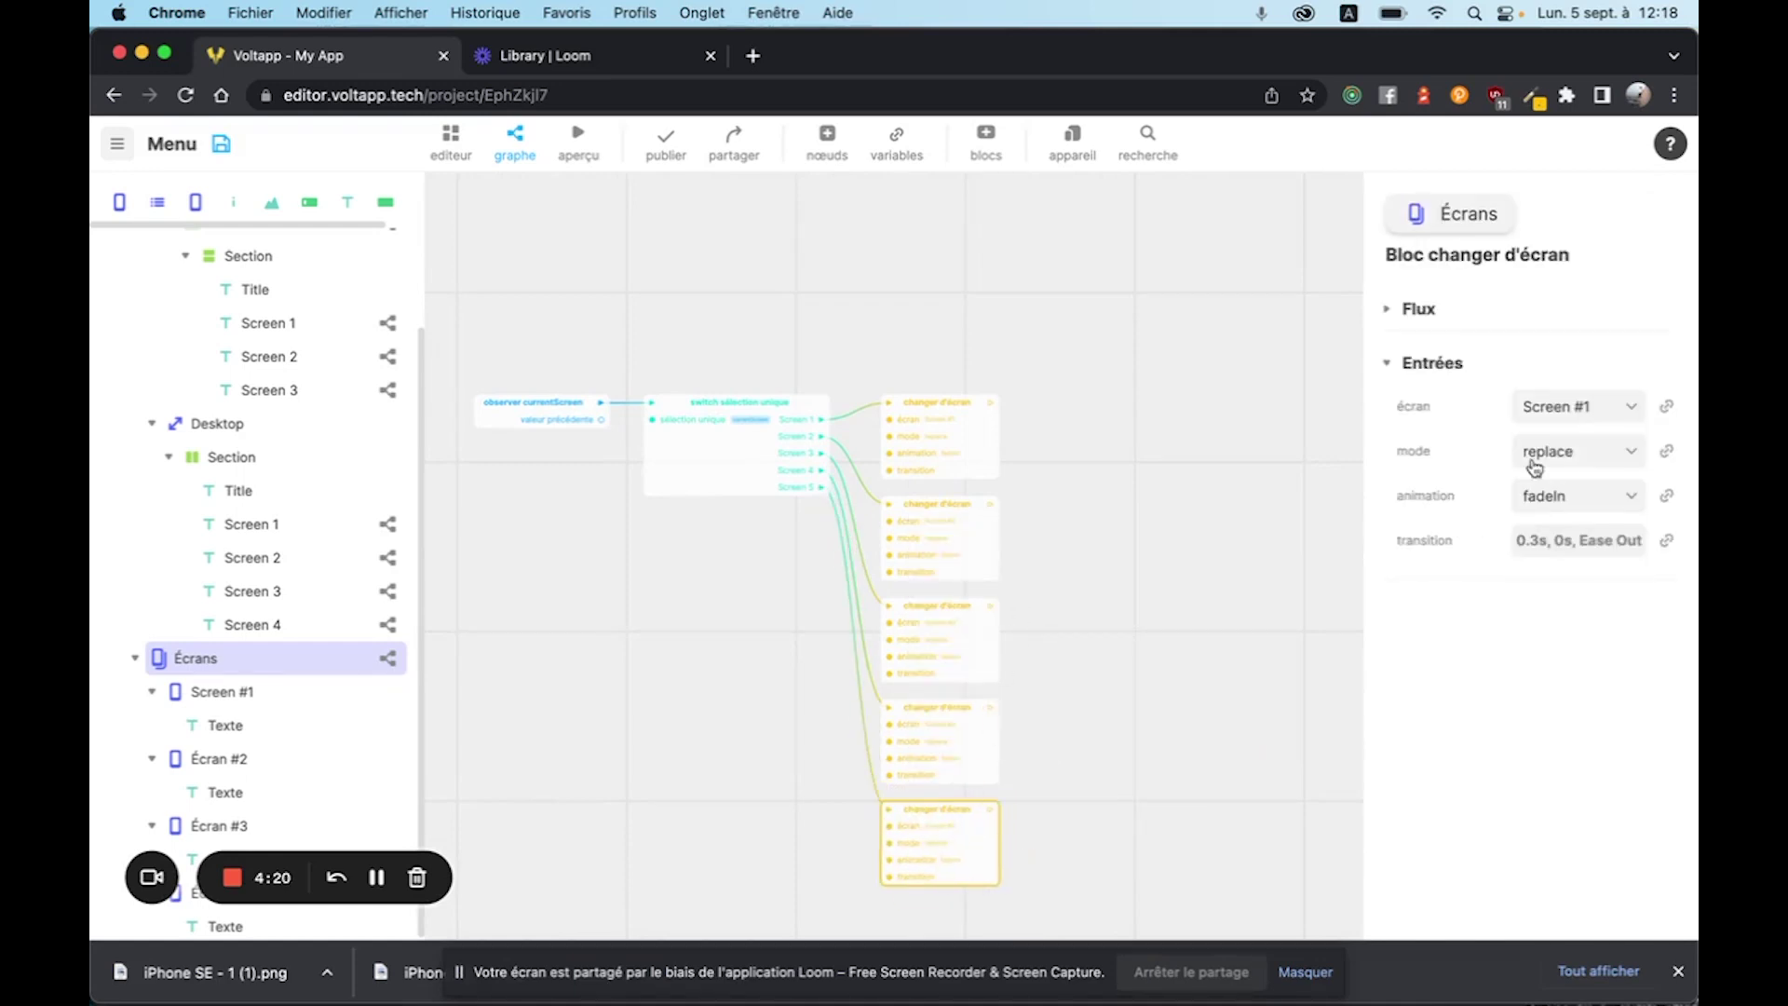
{"action": "left_click", "coordinate": [1564, 419]}
{"action": "left_click", "coordinate": [1450, 419]}
{"action": "left_click", "coordinate": [1017, 795]}
{"action": "left_click", "coordinate": [936, 840]}
{"action": "left_click", "coordinate": [1574, 417]}
{"action": "left_click", "coordinate": [1211, 572]}
{"action": "right_click", "coordinate": [936, 848]}
{"action": "left_click", "coordinate": [1018, 706]}
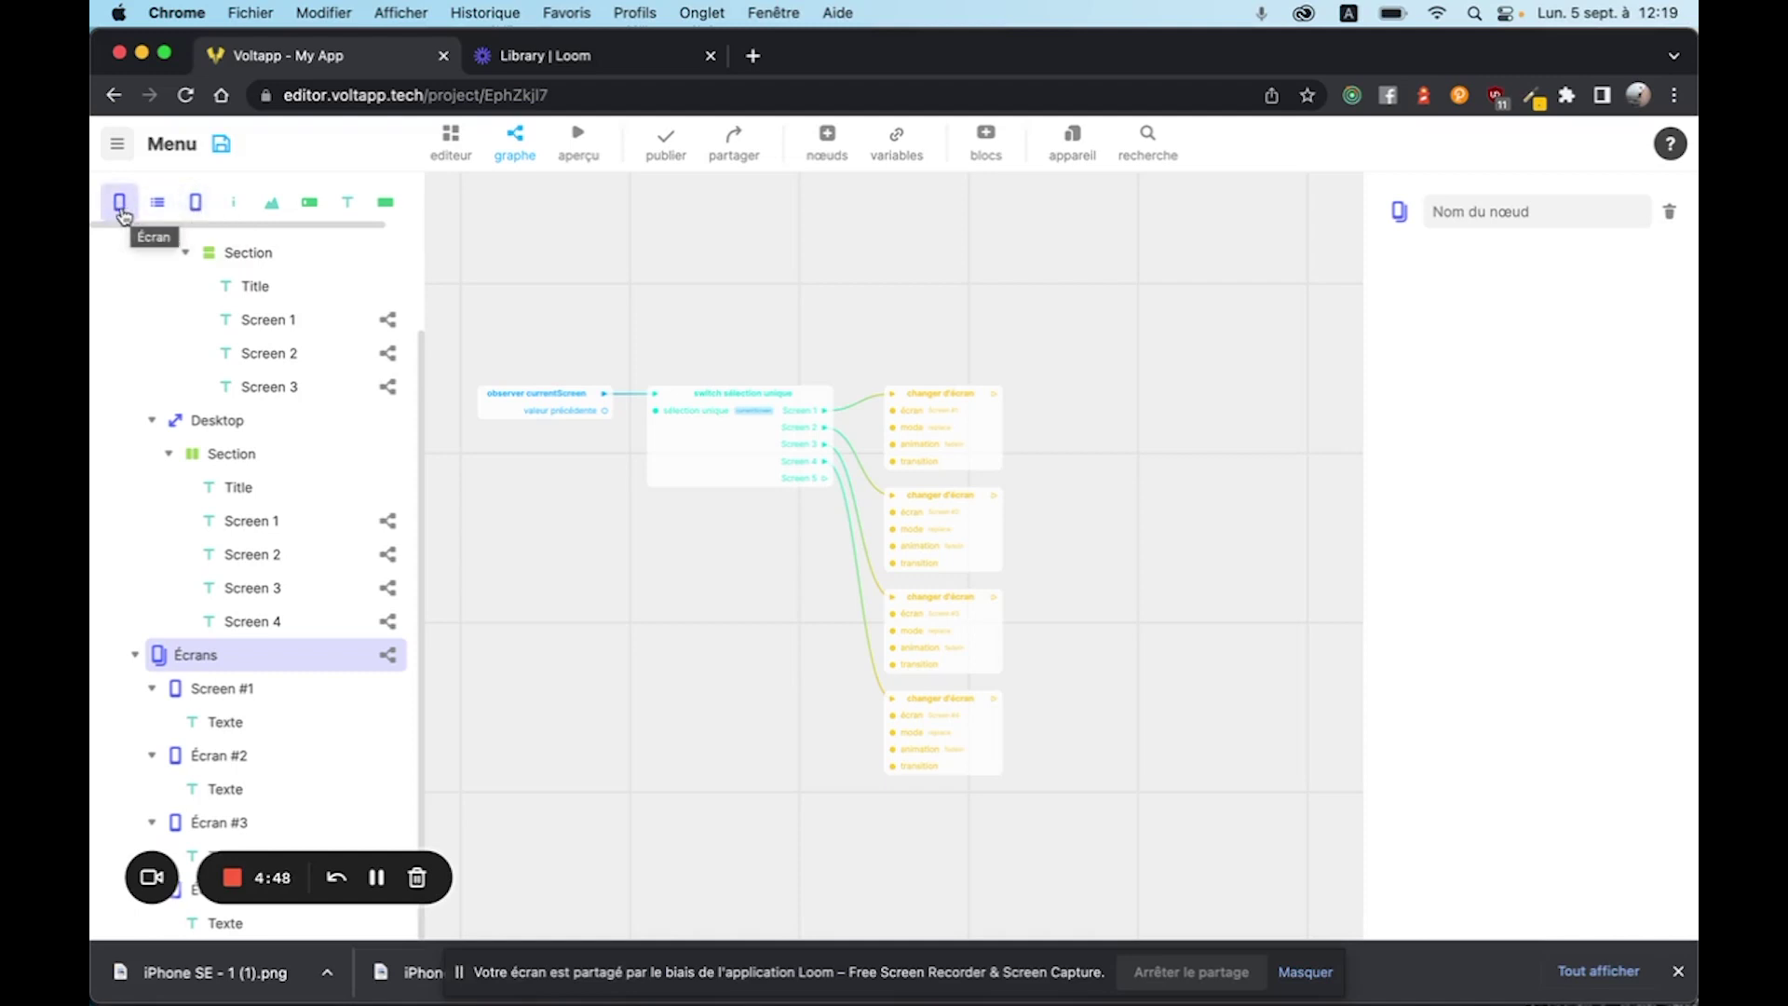
- Add a fifth screen under Écrans and place an image and a button in it
{"action": "left_click_drag", "start_coordinate": [119, 203], "coordinate": [220, 663]}
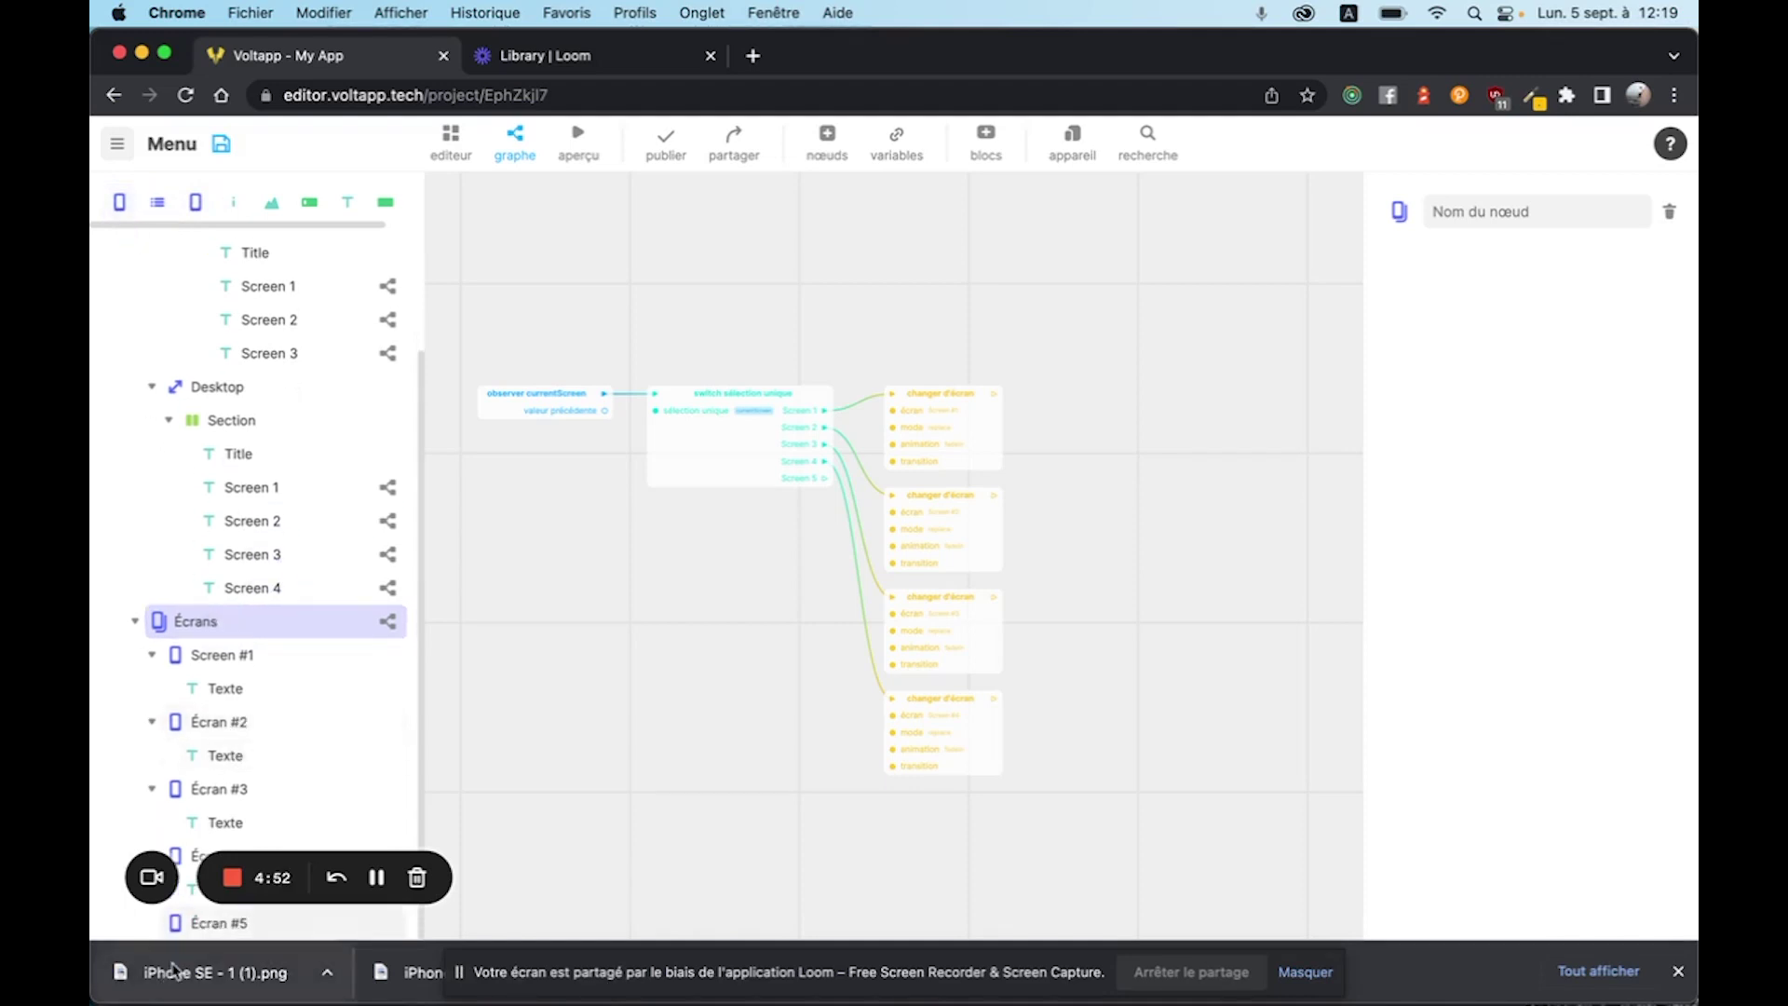
{"action": "left_click", "coordinate": [191, 925]}
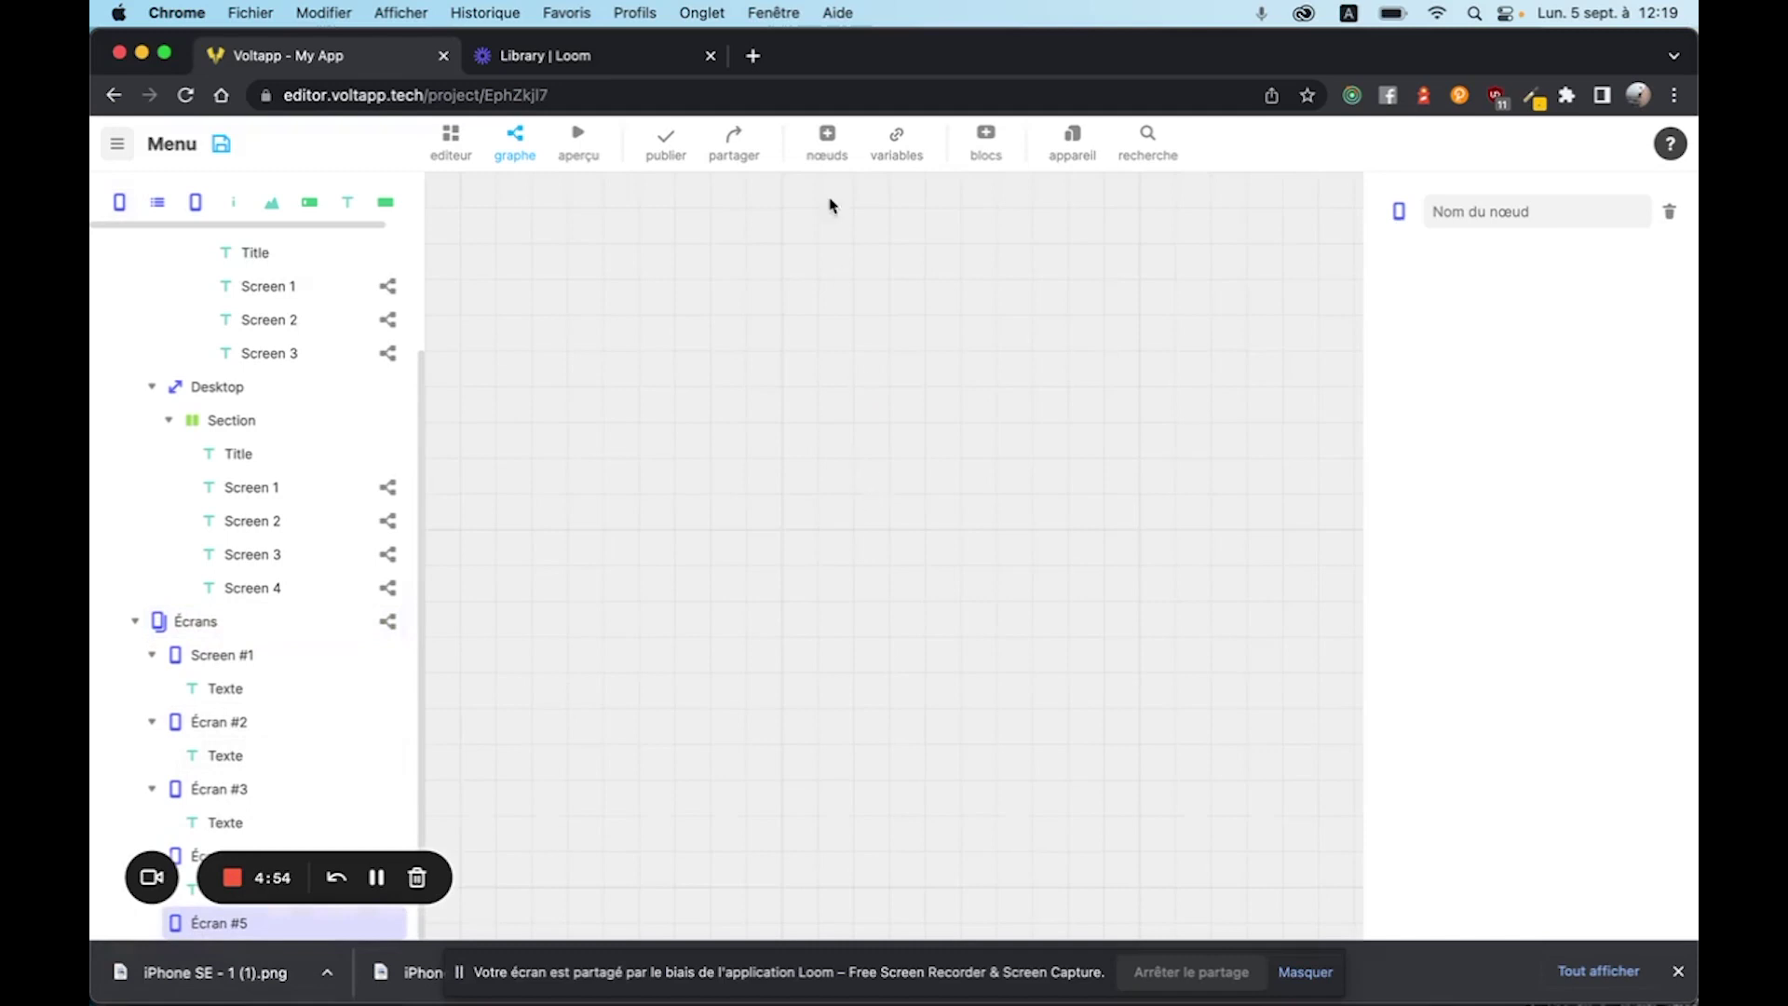
{"action": "left_click", "coordinate": [451, 142]}
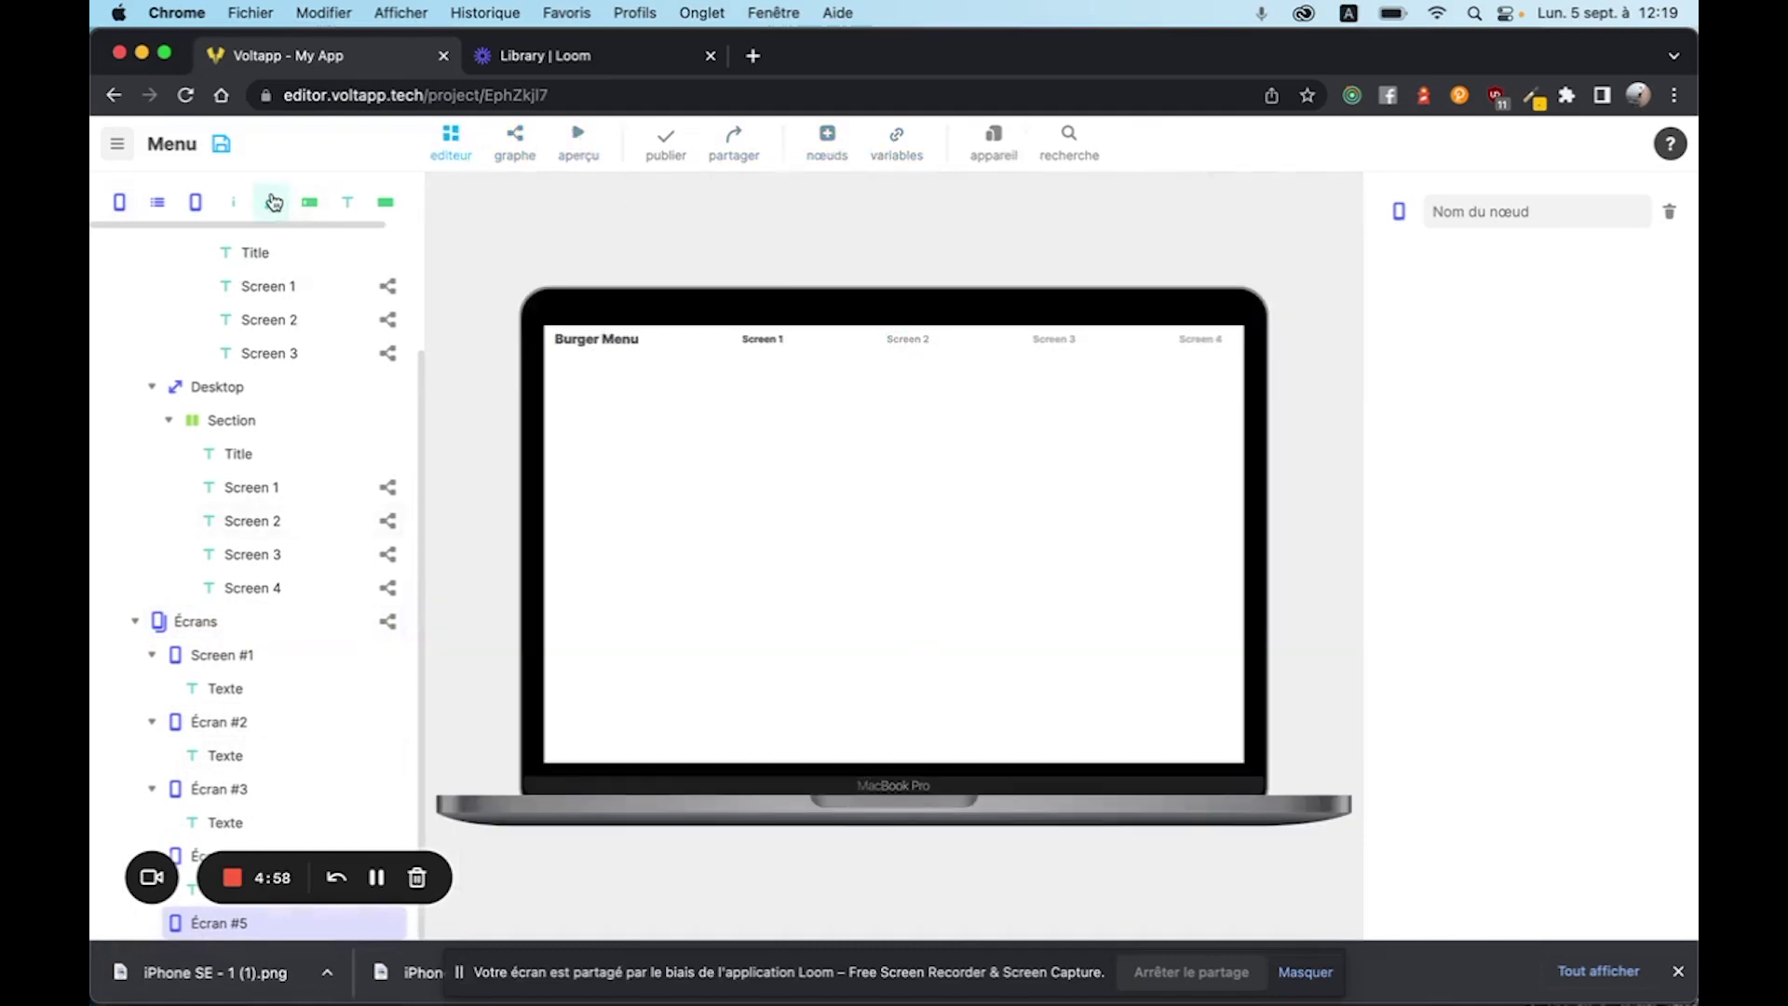
{"action": "left_click_drag", "start_coordinate": [272, 202], "coordinate": [182, 924]}
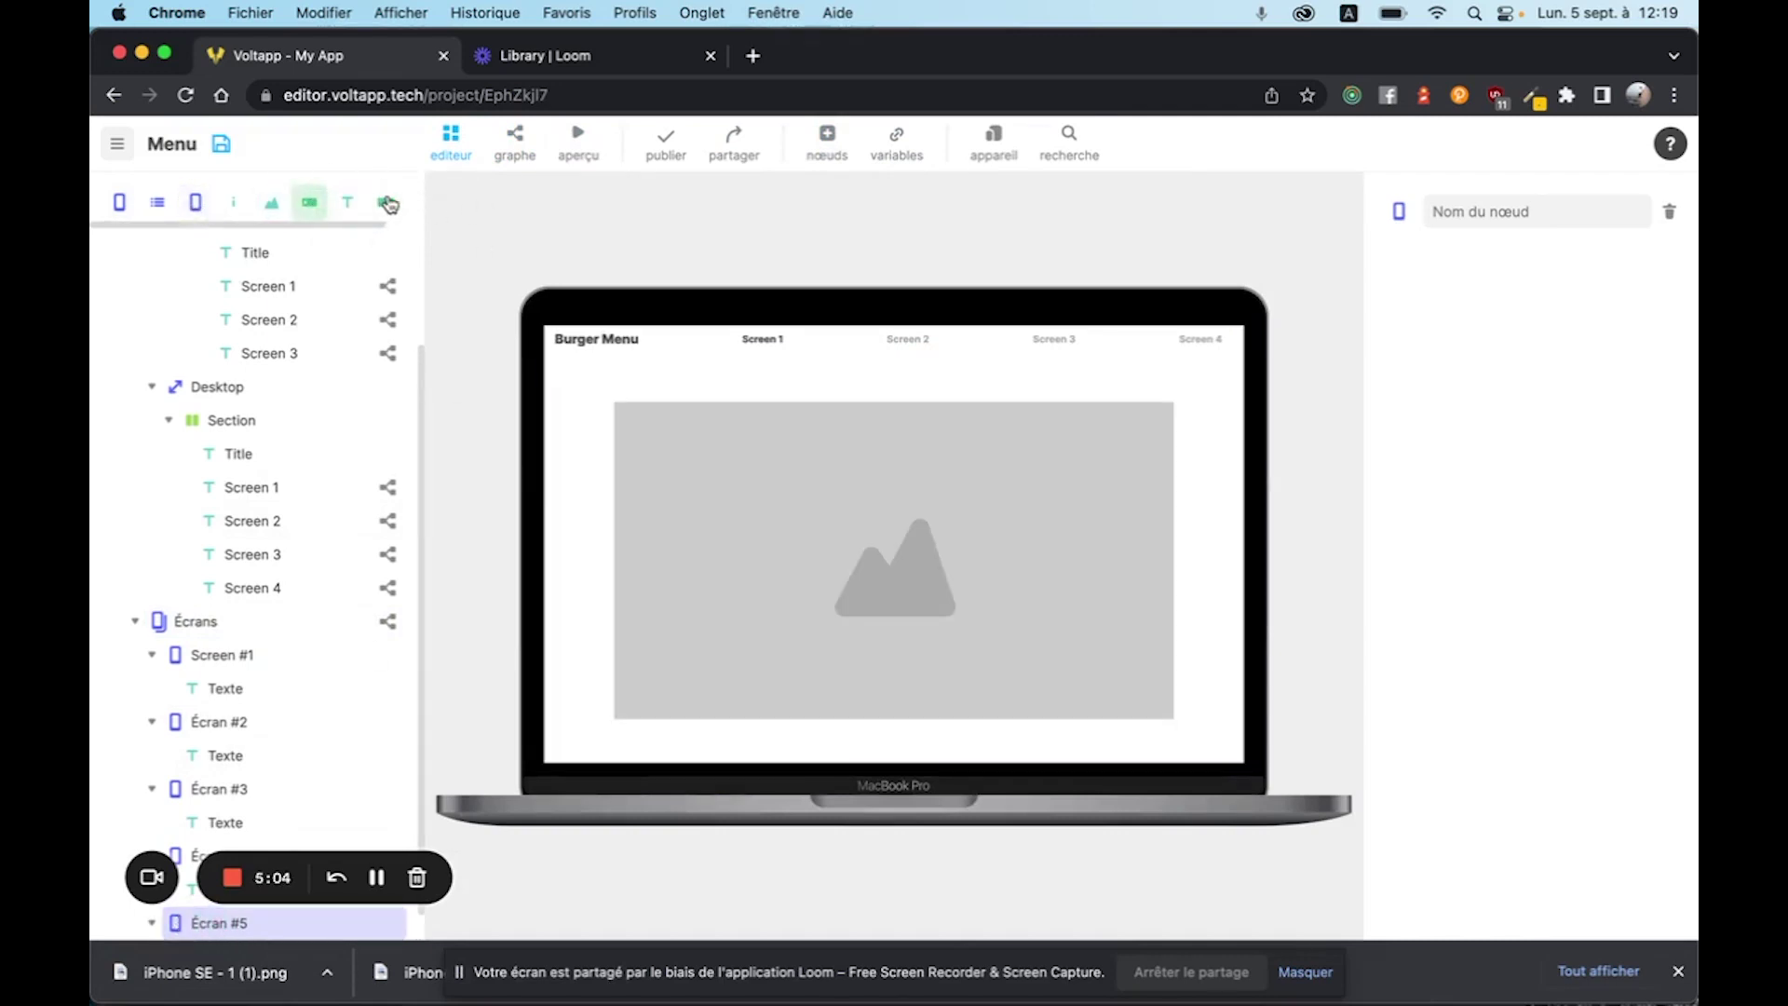
{"action": "left_click_drag", "start_coordinate": [160, 877], "coordinate": [186, 925]}
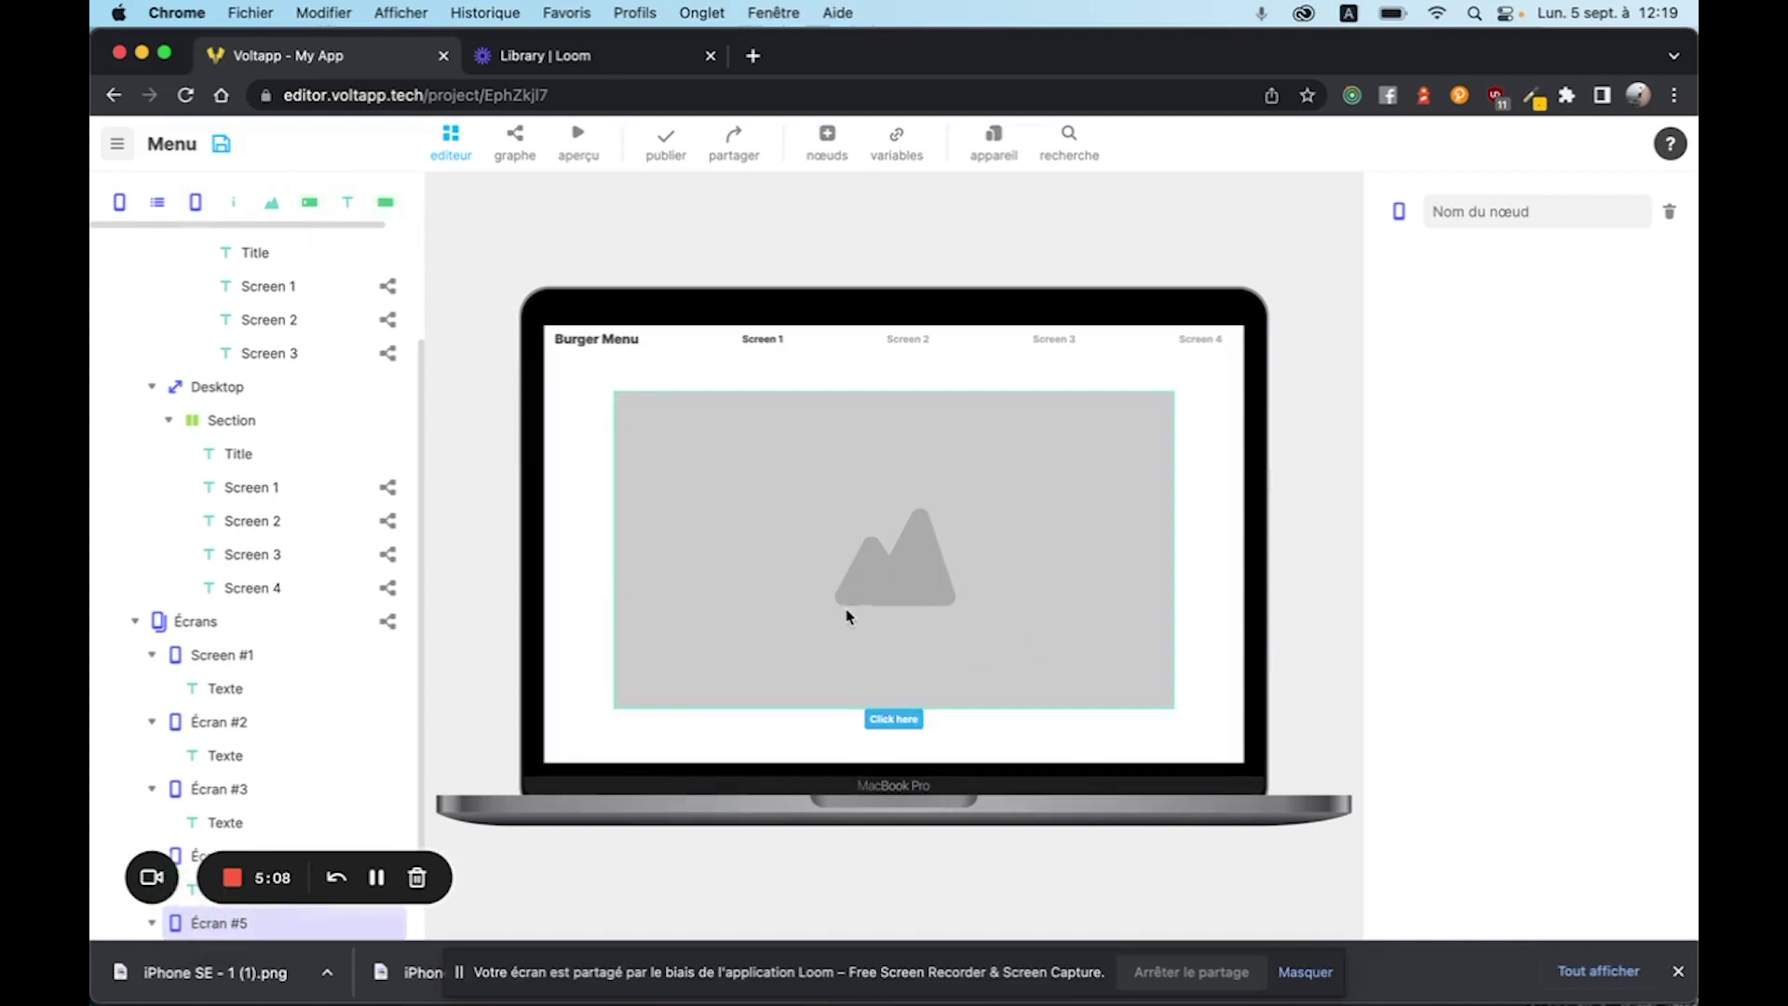
- In the Écrans graph, connect the switch's Screen 5 output to a new "changer d'écran" block
{"action": "left_click", "coordinate": [311, 622]}
{"action": "left_click", "coordinate": [387, 620]}
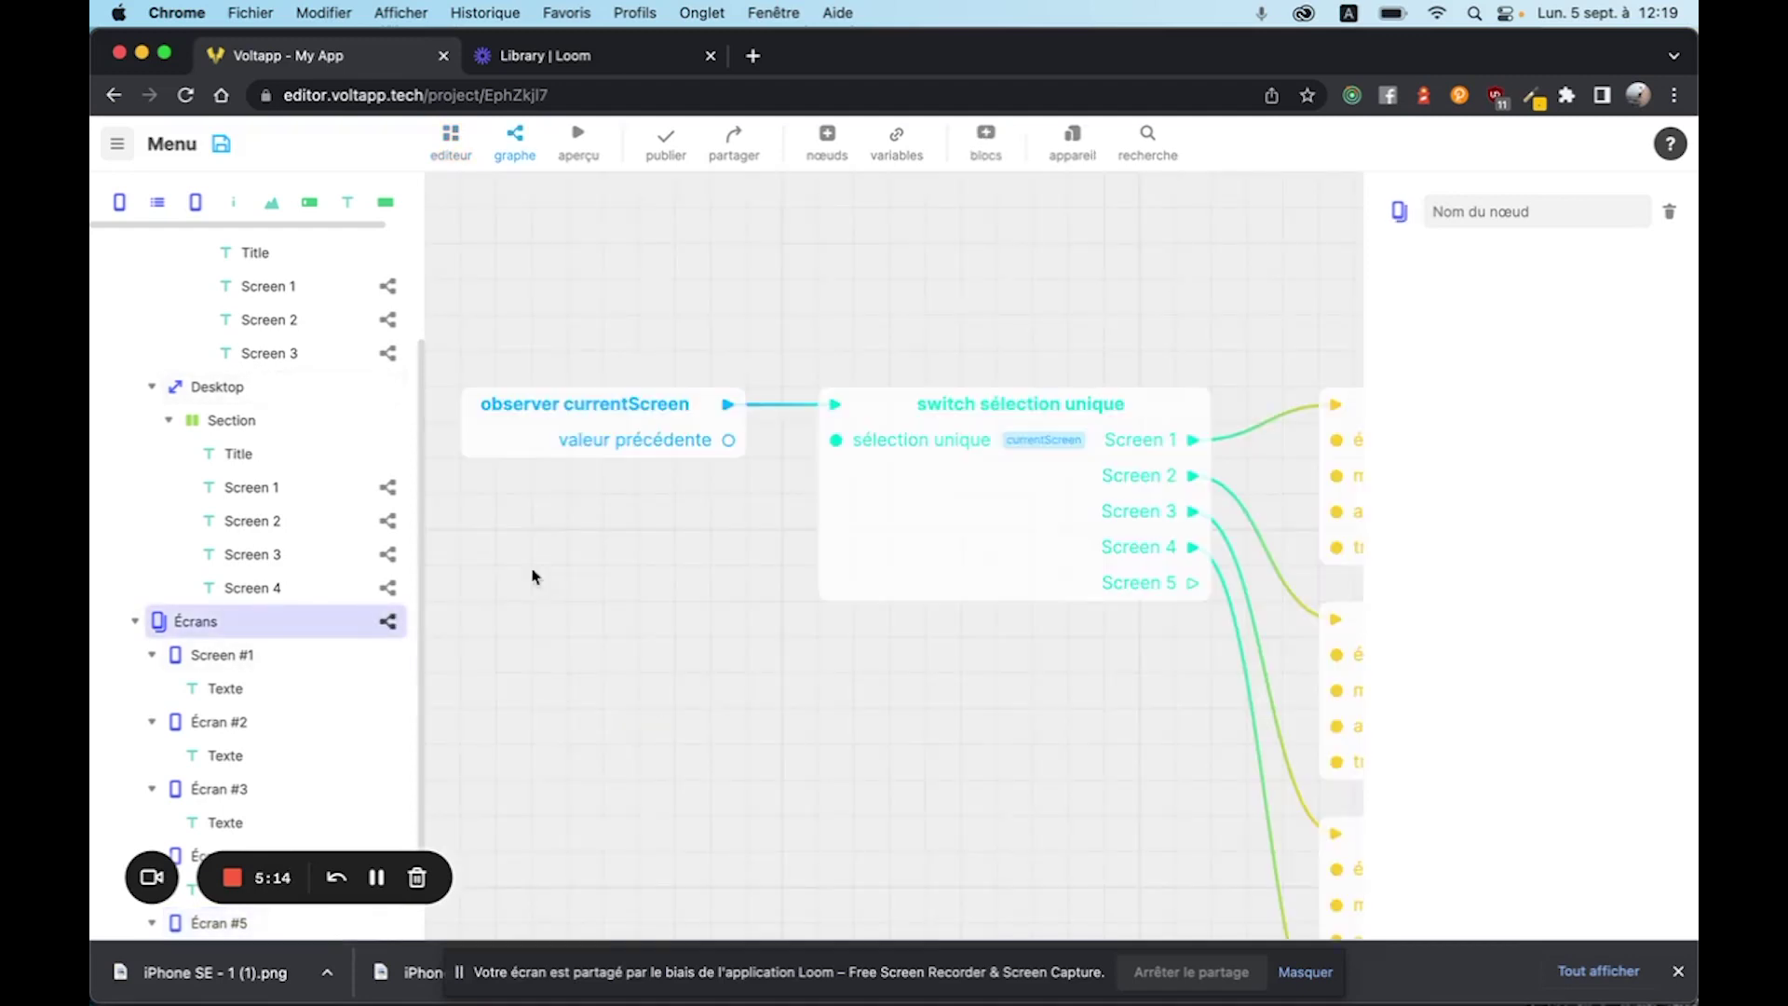
{"action": "scroll", "coordinate": [987, 586], "scroll_direction": "down", "scroll_amount": 5}
{"action": "scroll", "coordinate": [987, 586], "scroll_direction": "right", "scroll_amount": 4}
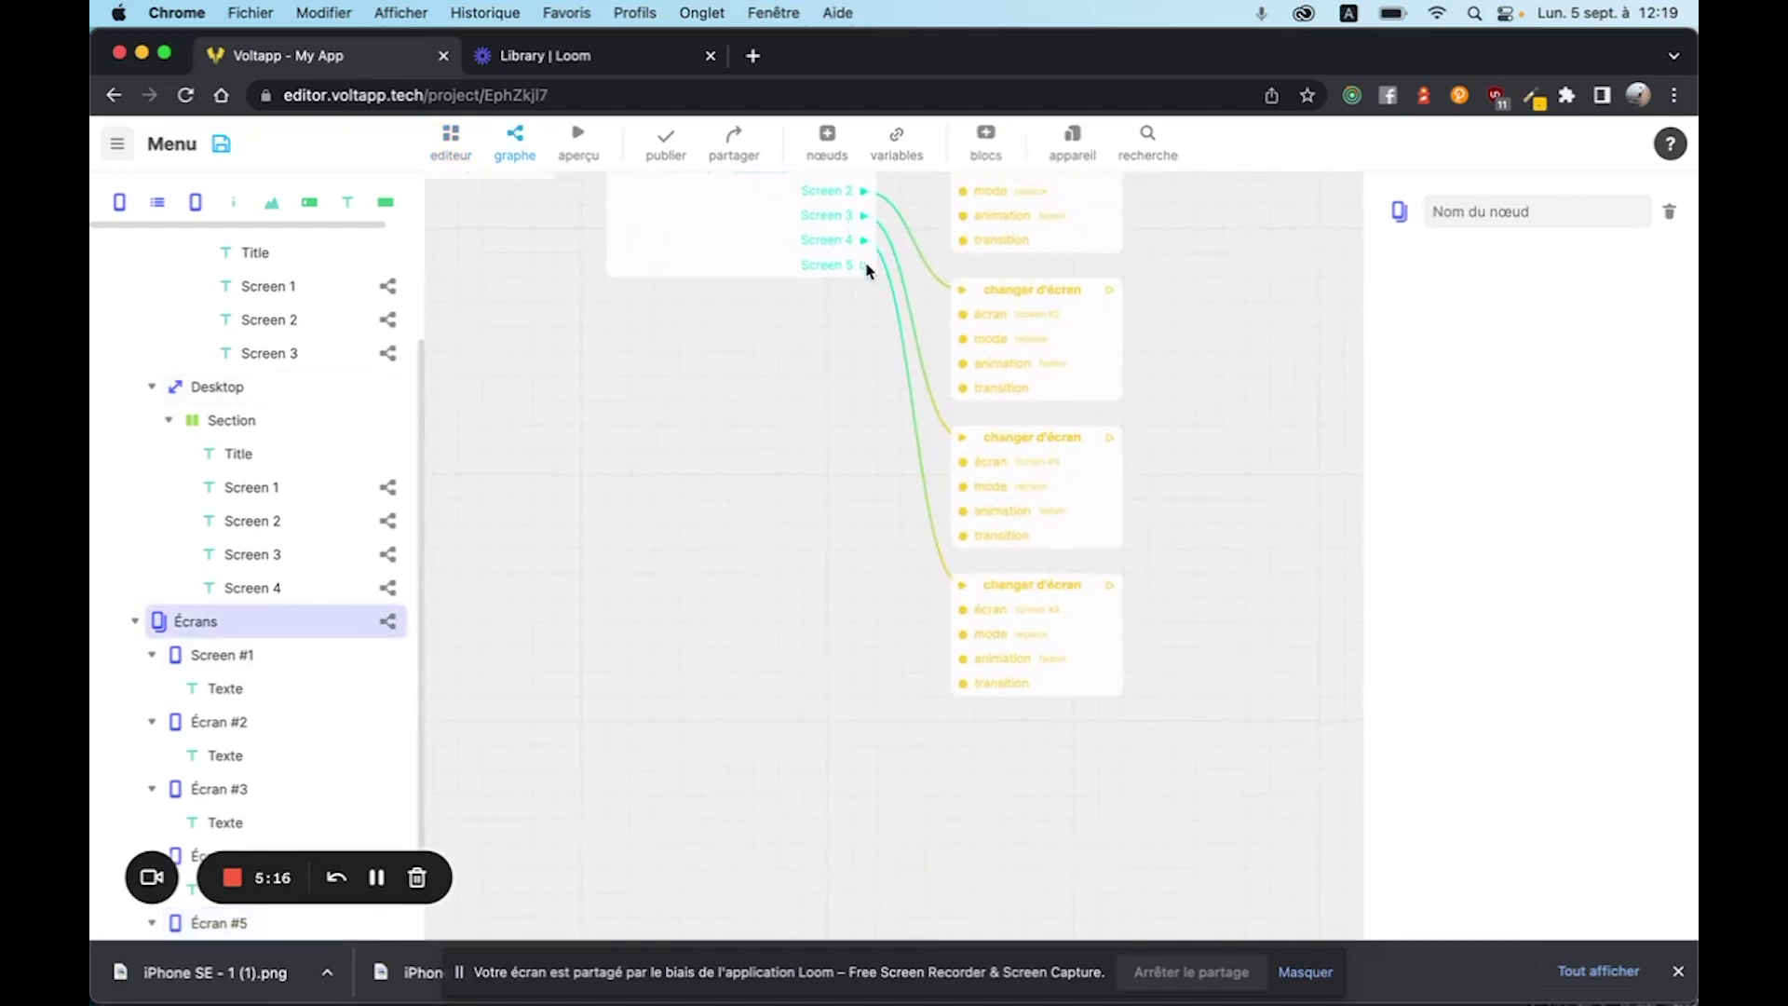
{"action": "left_click_drag", "start_coordinate": [866, 270], "coordinate": [935, 762]}
{"action": "type", "text": "chan"}
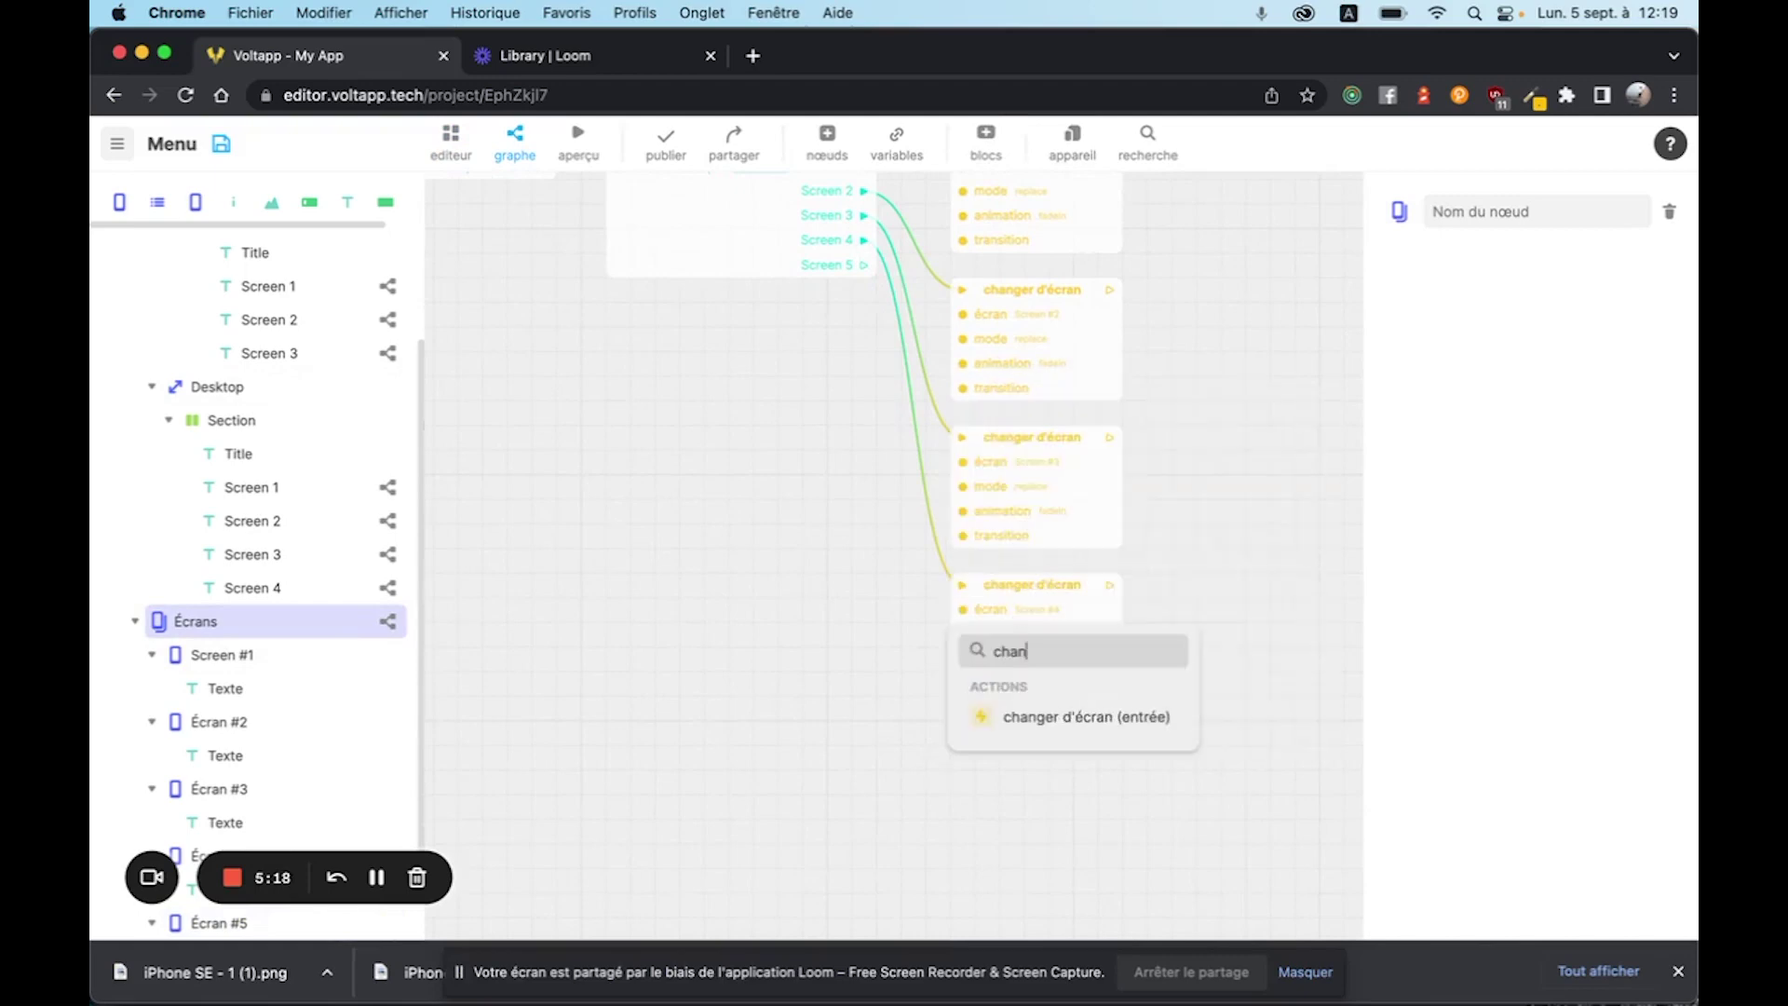
{"action": "left_click", "coordinate": [1073, 718]}
- Set the target screen of the new "changer d'écran" block to Screen #5
{"action": "left_click", "coordinate": [1047, 740]}
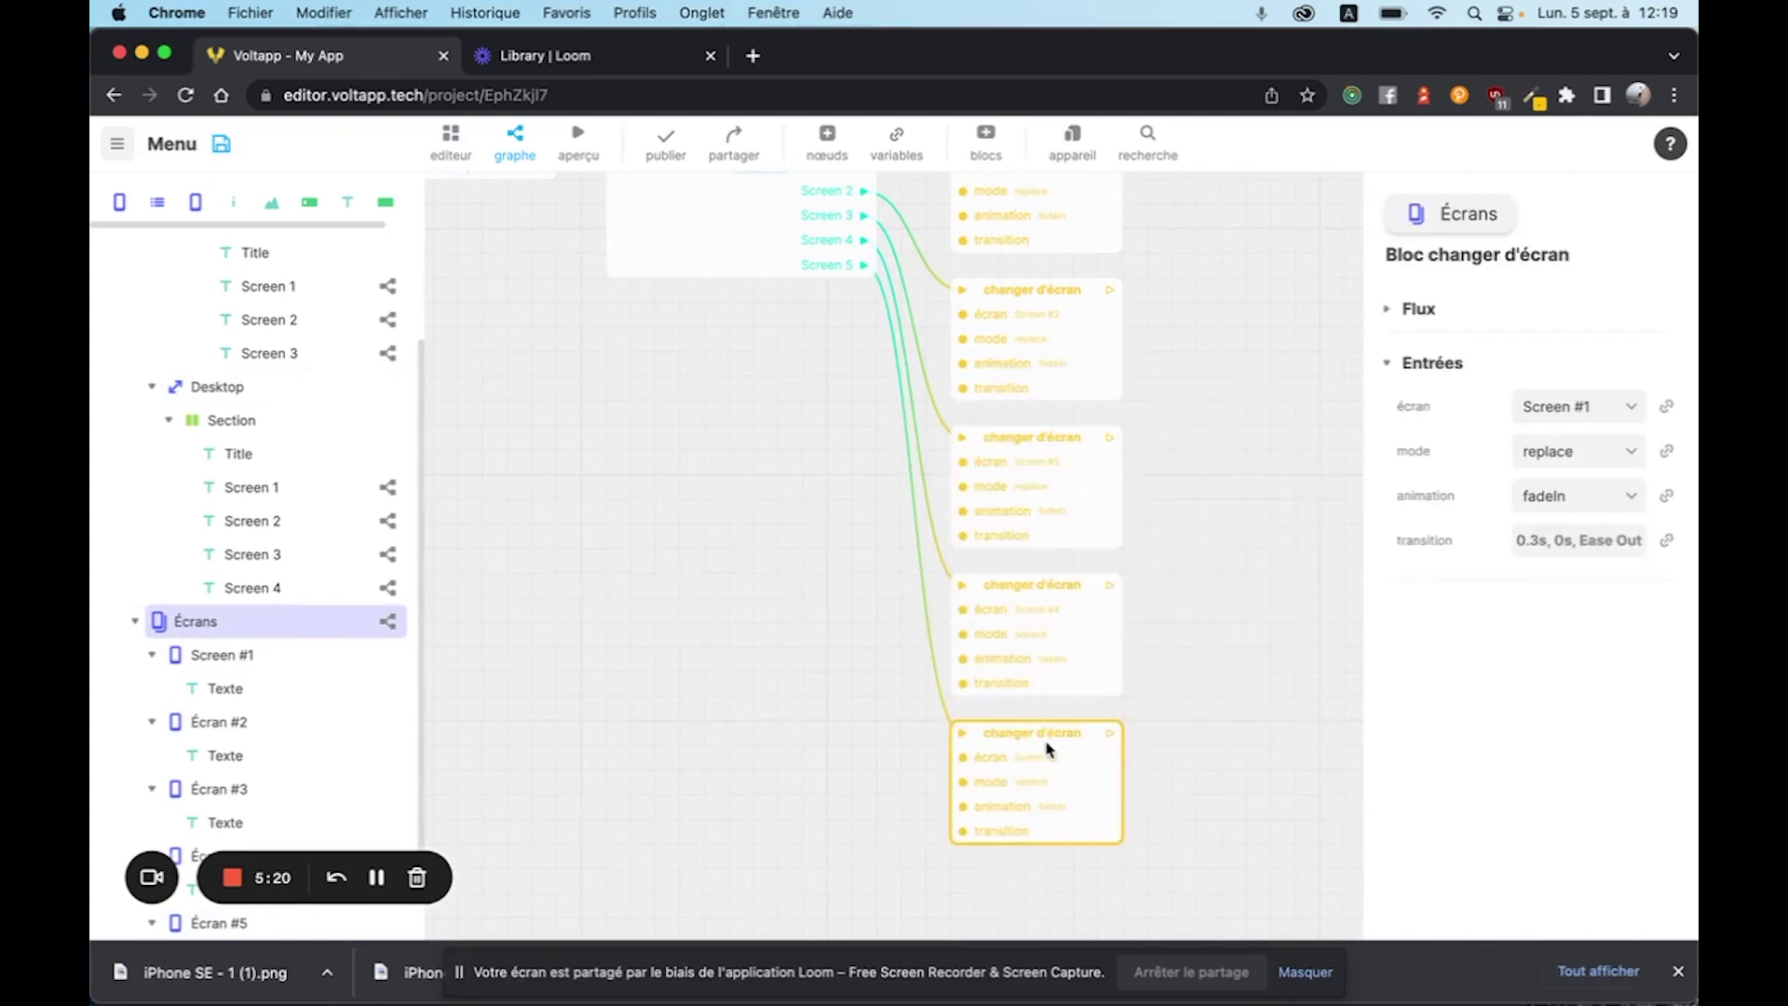
{"action": "left_click", "coordinate": [1527, 418]}
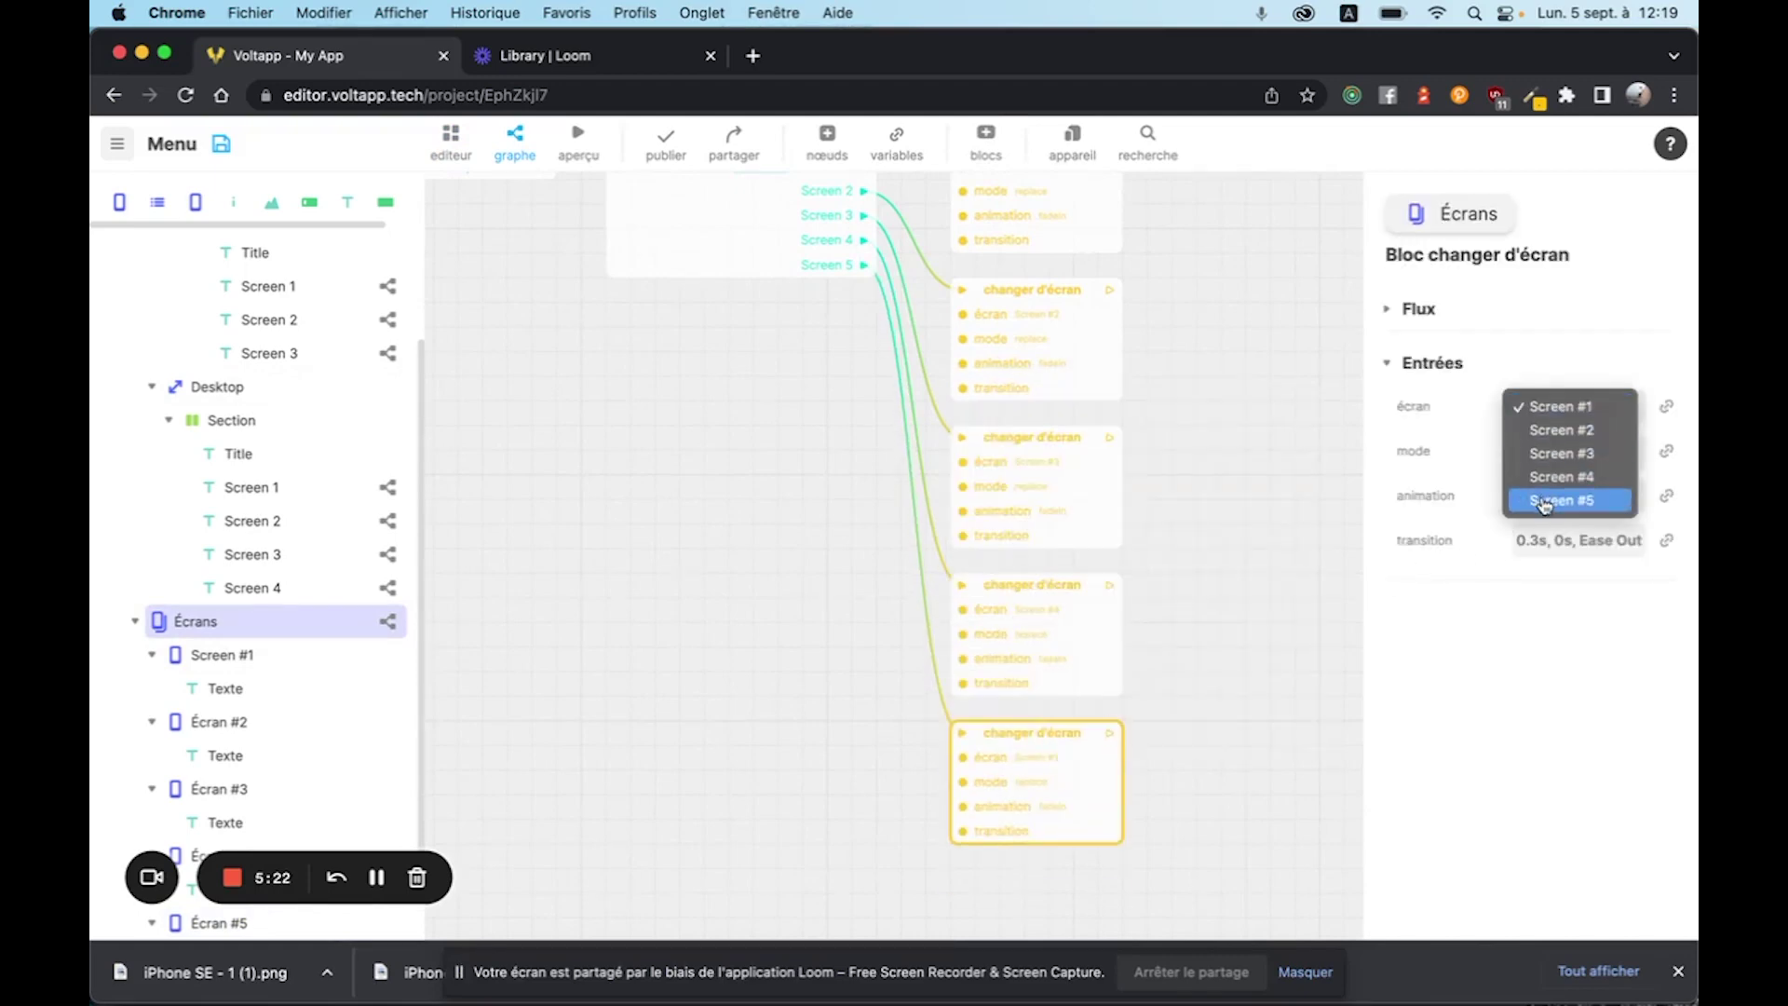
{"action": "left_click", "coordinate": [1065, 570]}
{"action": "left_click", "coordinate": [803, 570]}
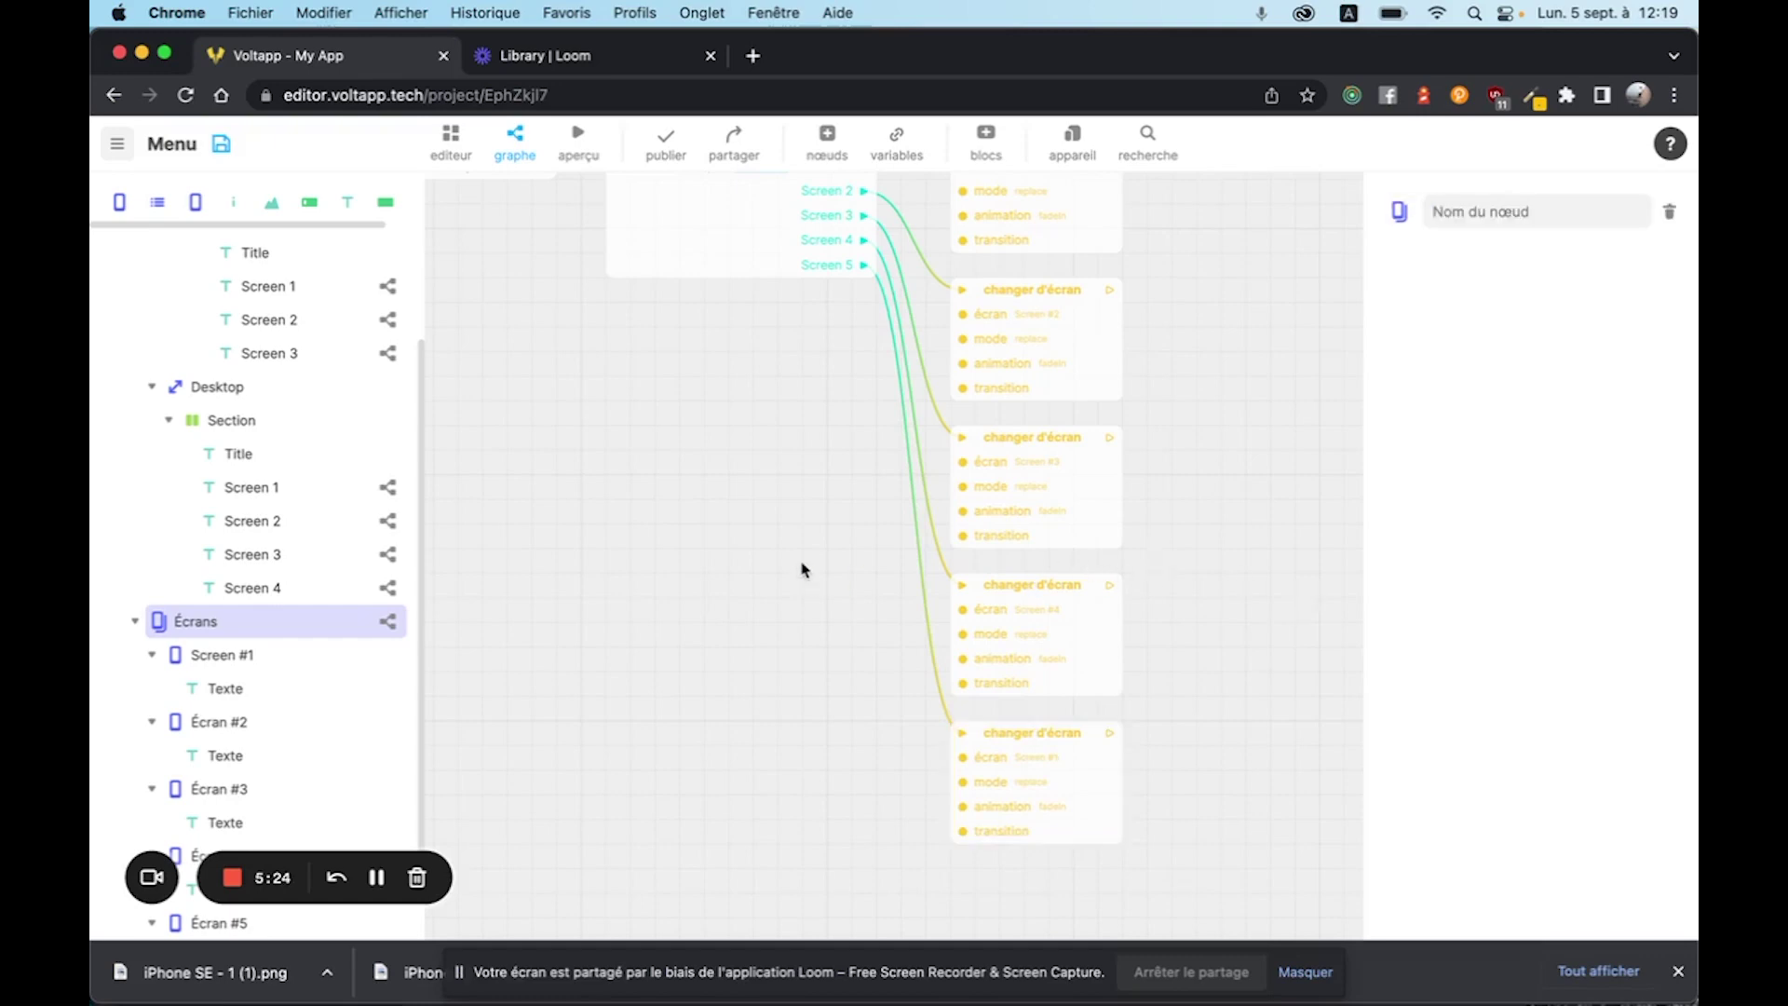
{"action": "scroll", "coordinate": [806, 558], "scroll_direction": "down", "scroll_amount": 5}
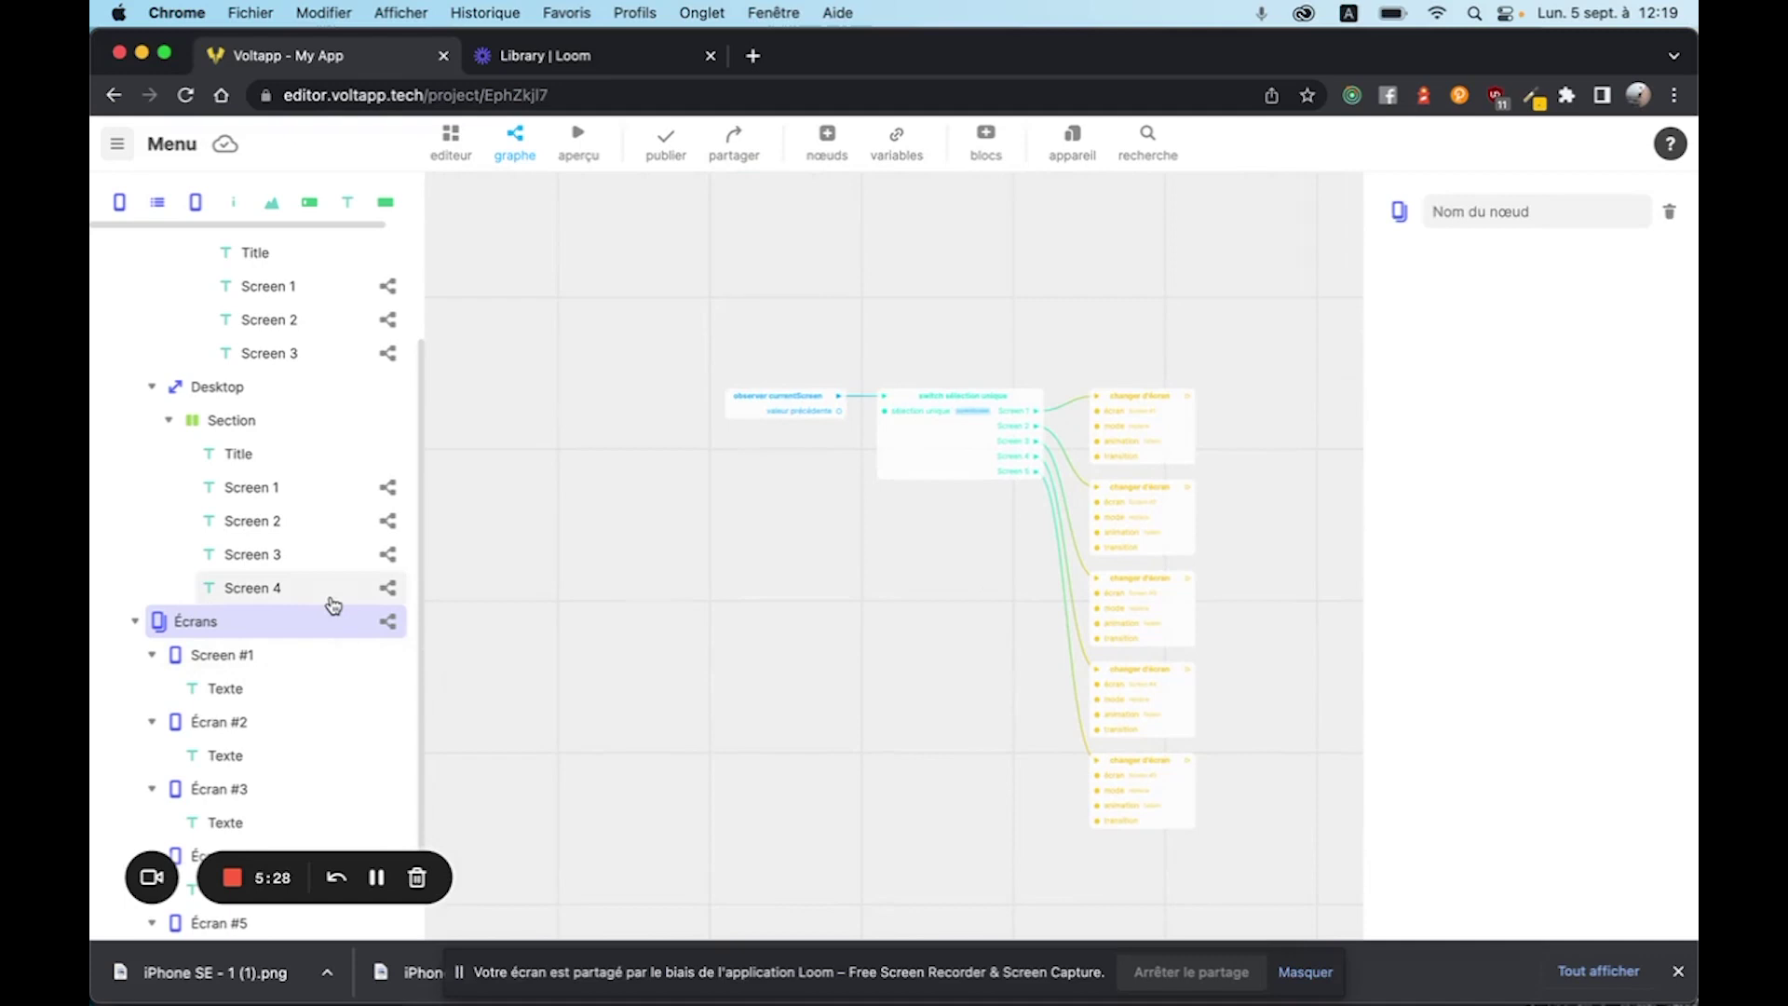
- Review the screens in the editor, the Écrans graph, and the mobile and desktop menu nodes in the tree
{"action": "left_click", "coordinate": [448, 137]}
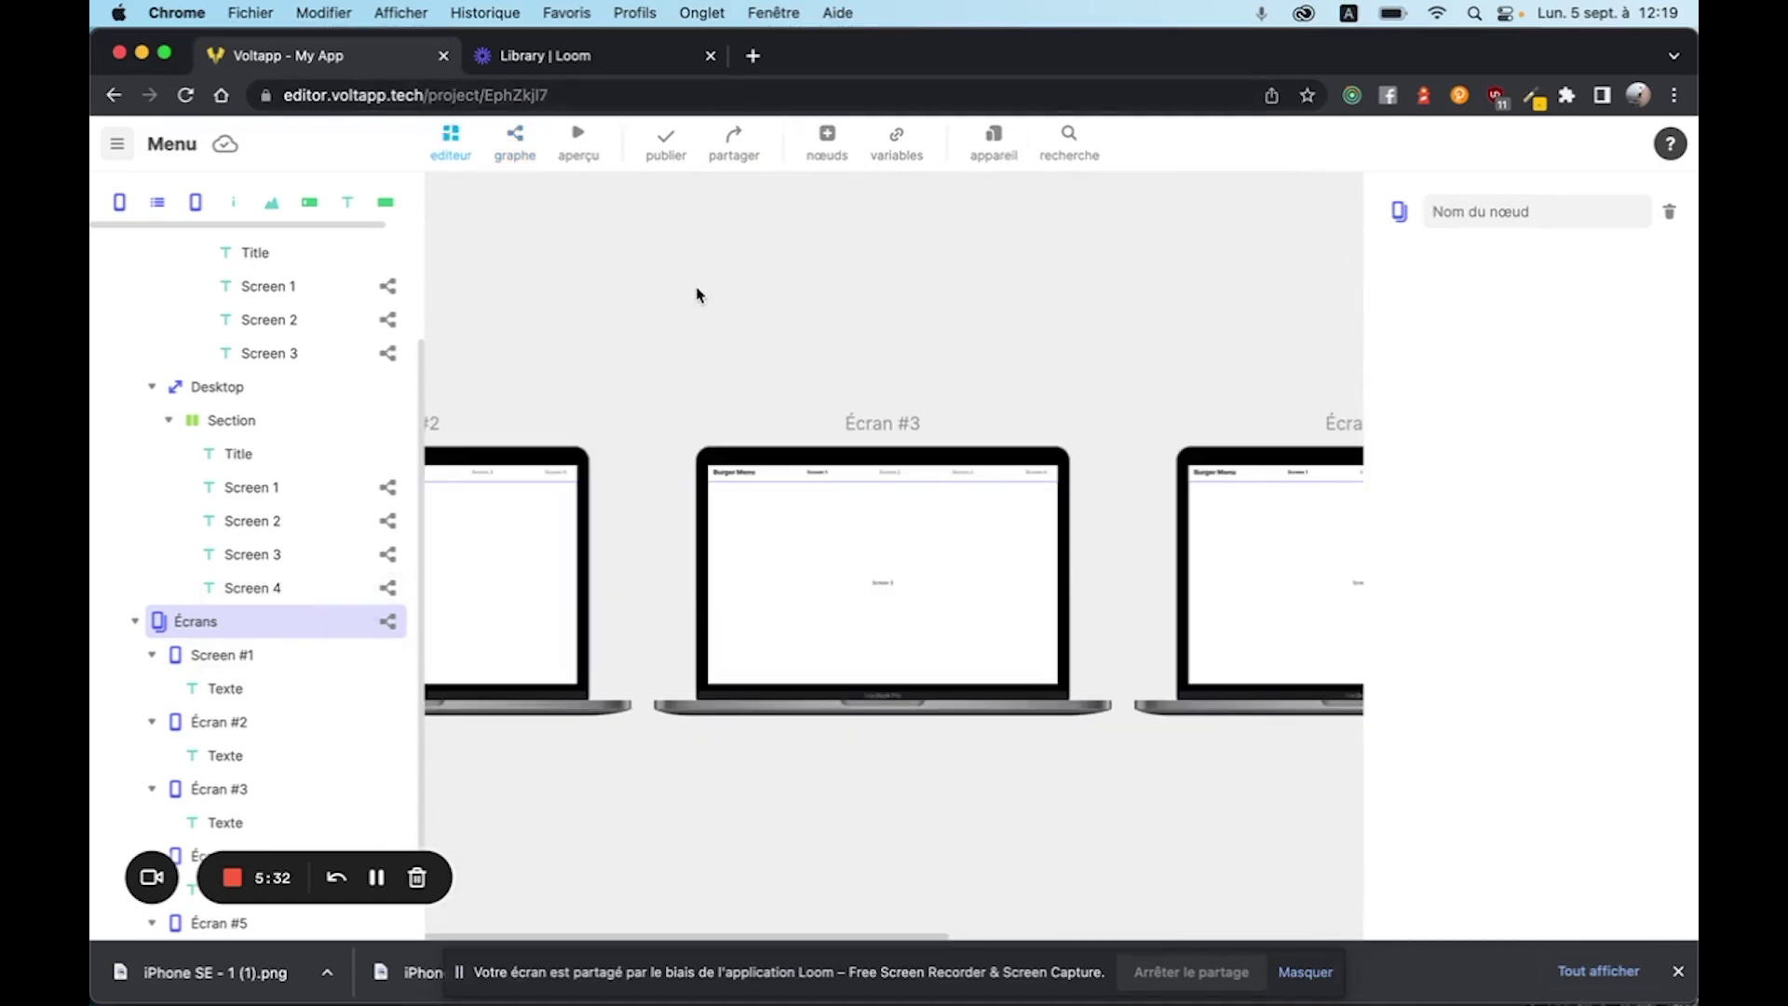
{"action": "scroll", "coordinate": [224, 447], "scroll_direction": "up", "scroll_amount": 5}
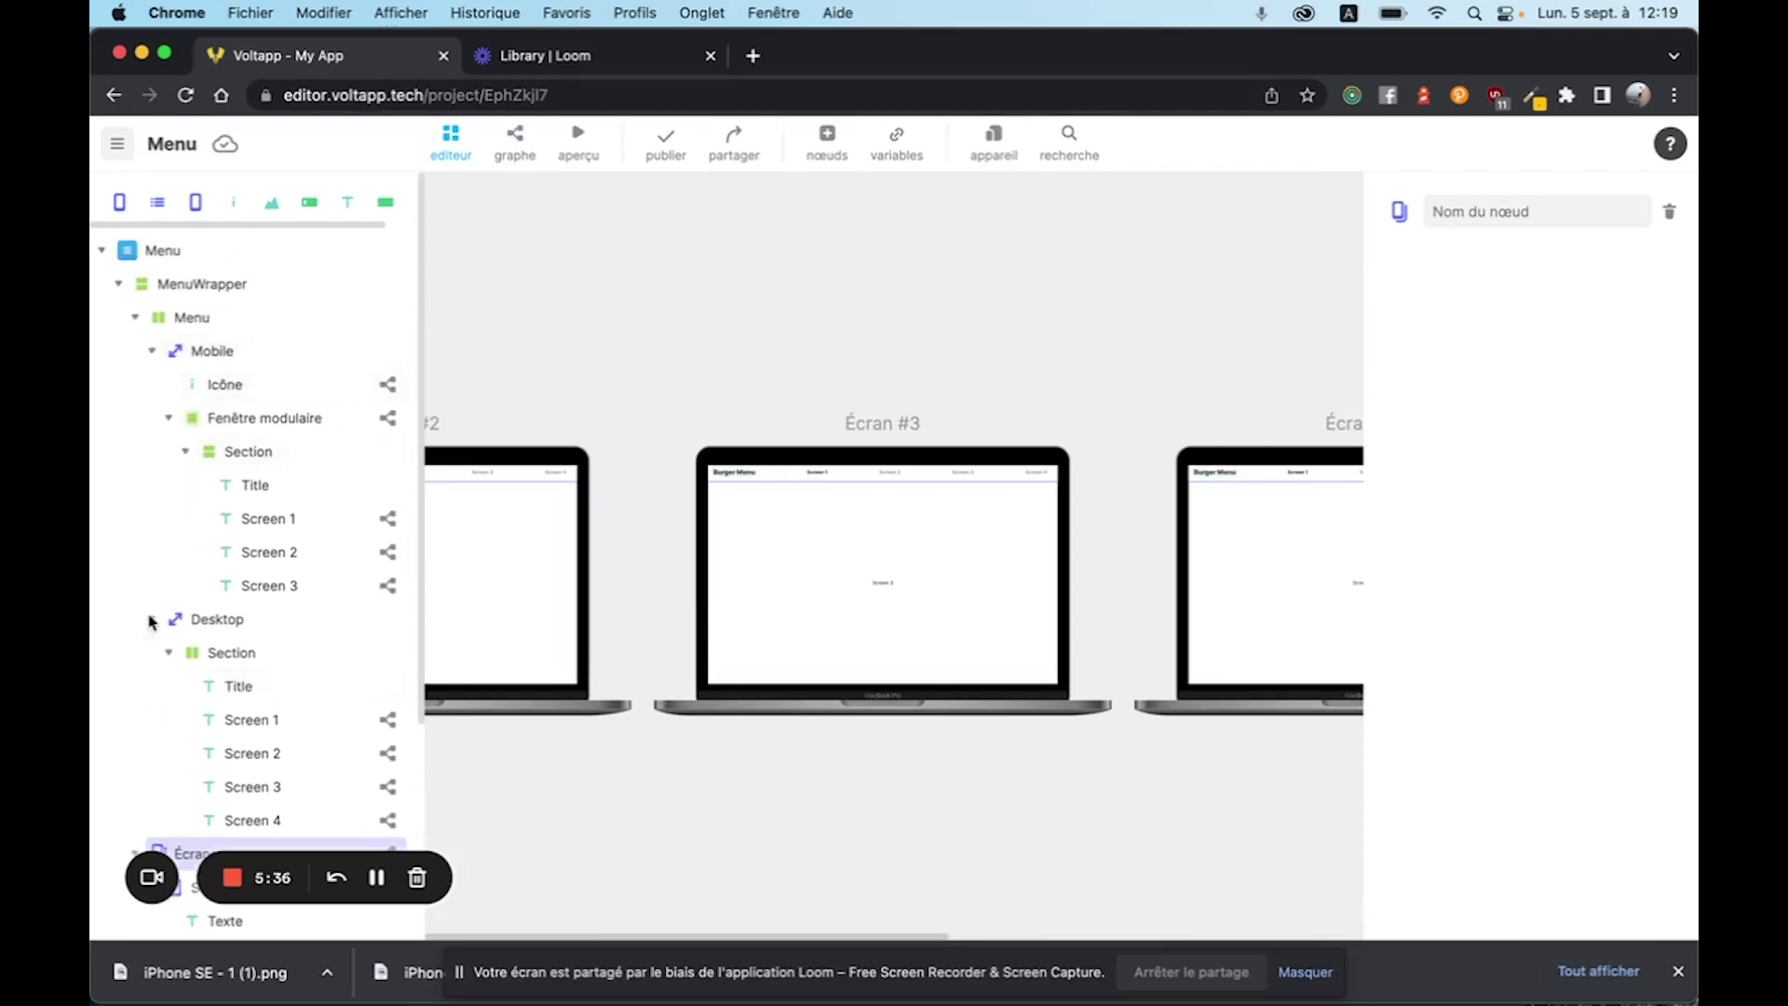
{"action": "scroll", "coordinate": [168, 661], "scroll_direction": "down", "scroll_amount": 4}
{"action": "scroll", "coordinate": [175, 689], "scroll_direction": "down", "scroll_amount": 2}
{"action": "left_click", "coordinate": [387, 566]}
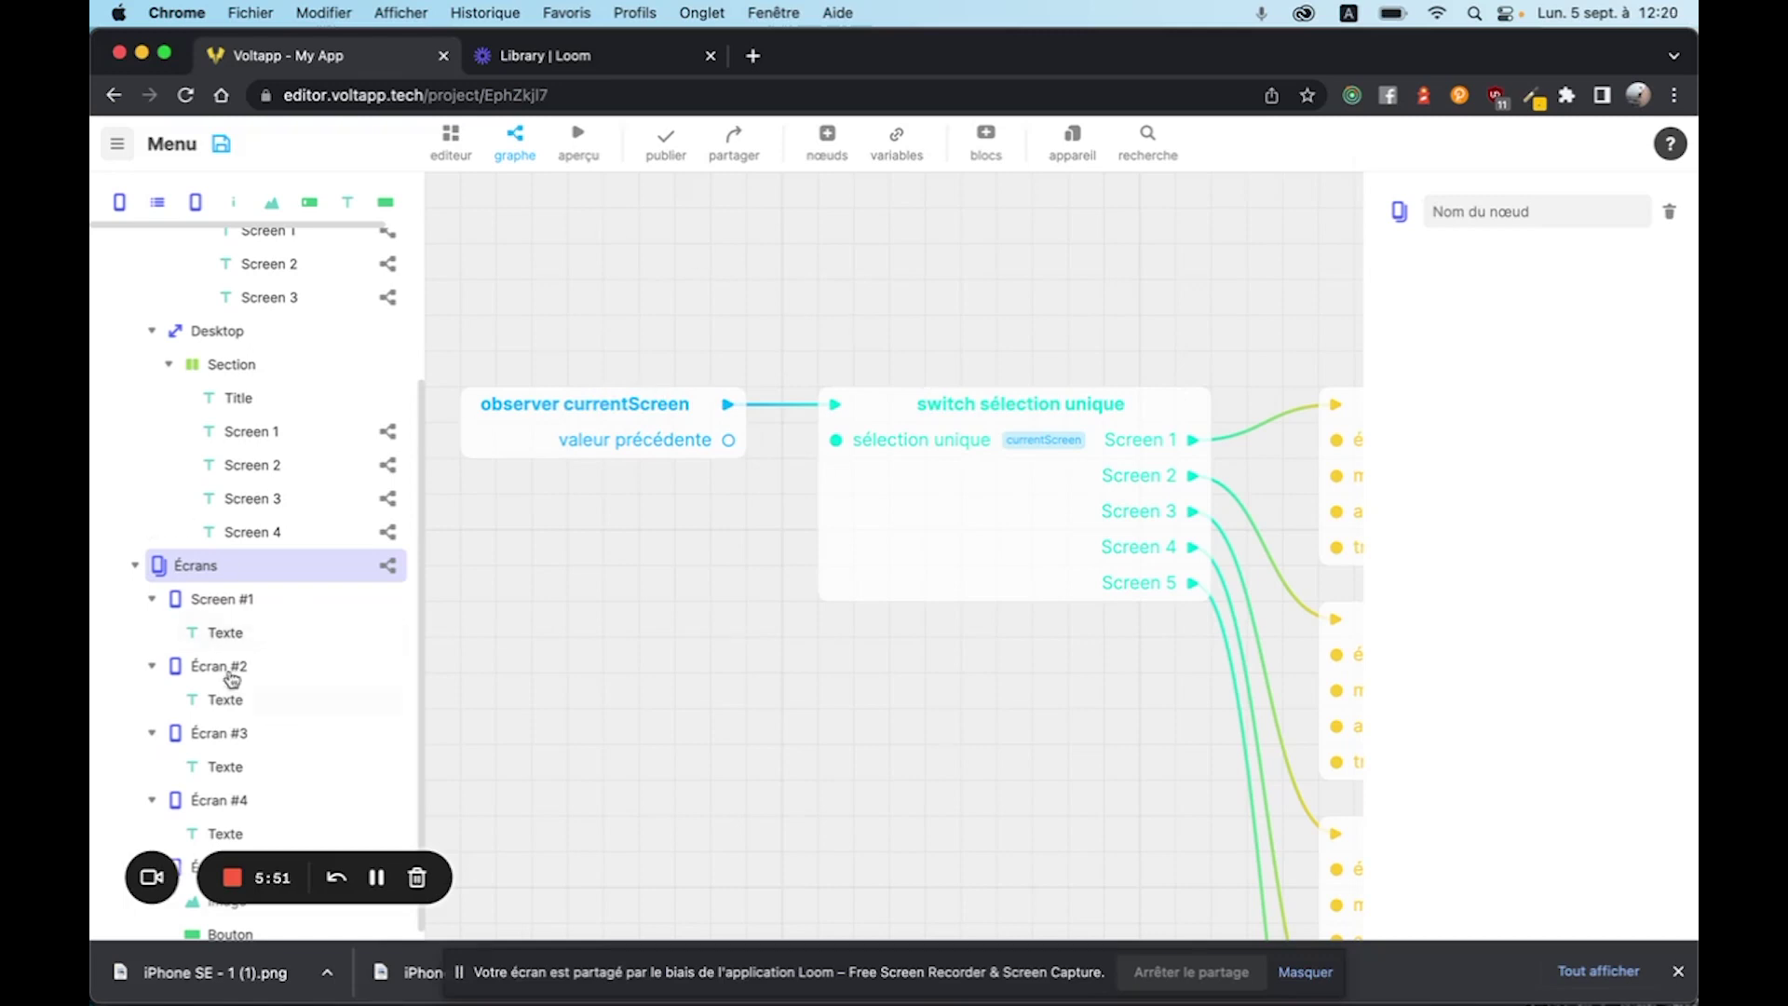
{"action": "scroll", "coordinate": [271, 617], "scroll_direction": "up", "scroll_amount": 1}
{"action": "scroll", "coordinate": [270, 615], "scroll_direction": "up", "scroll_amount": 10}
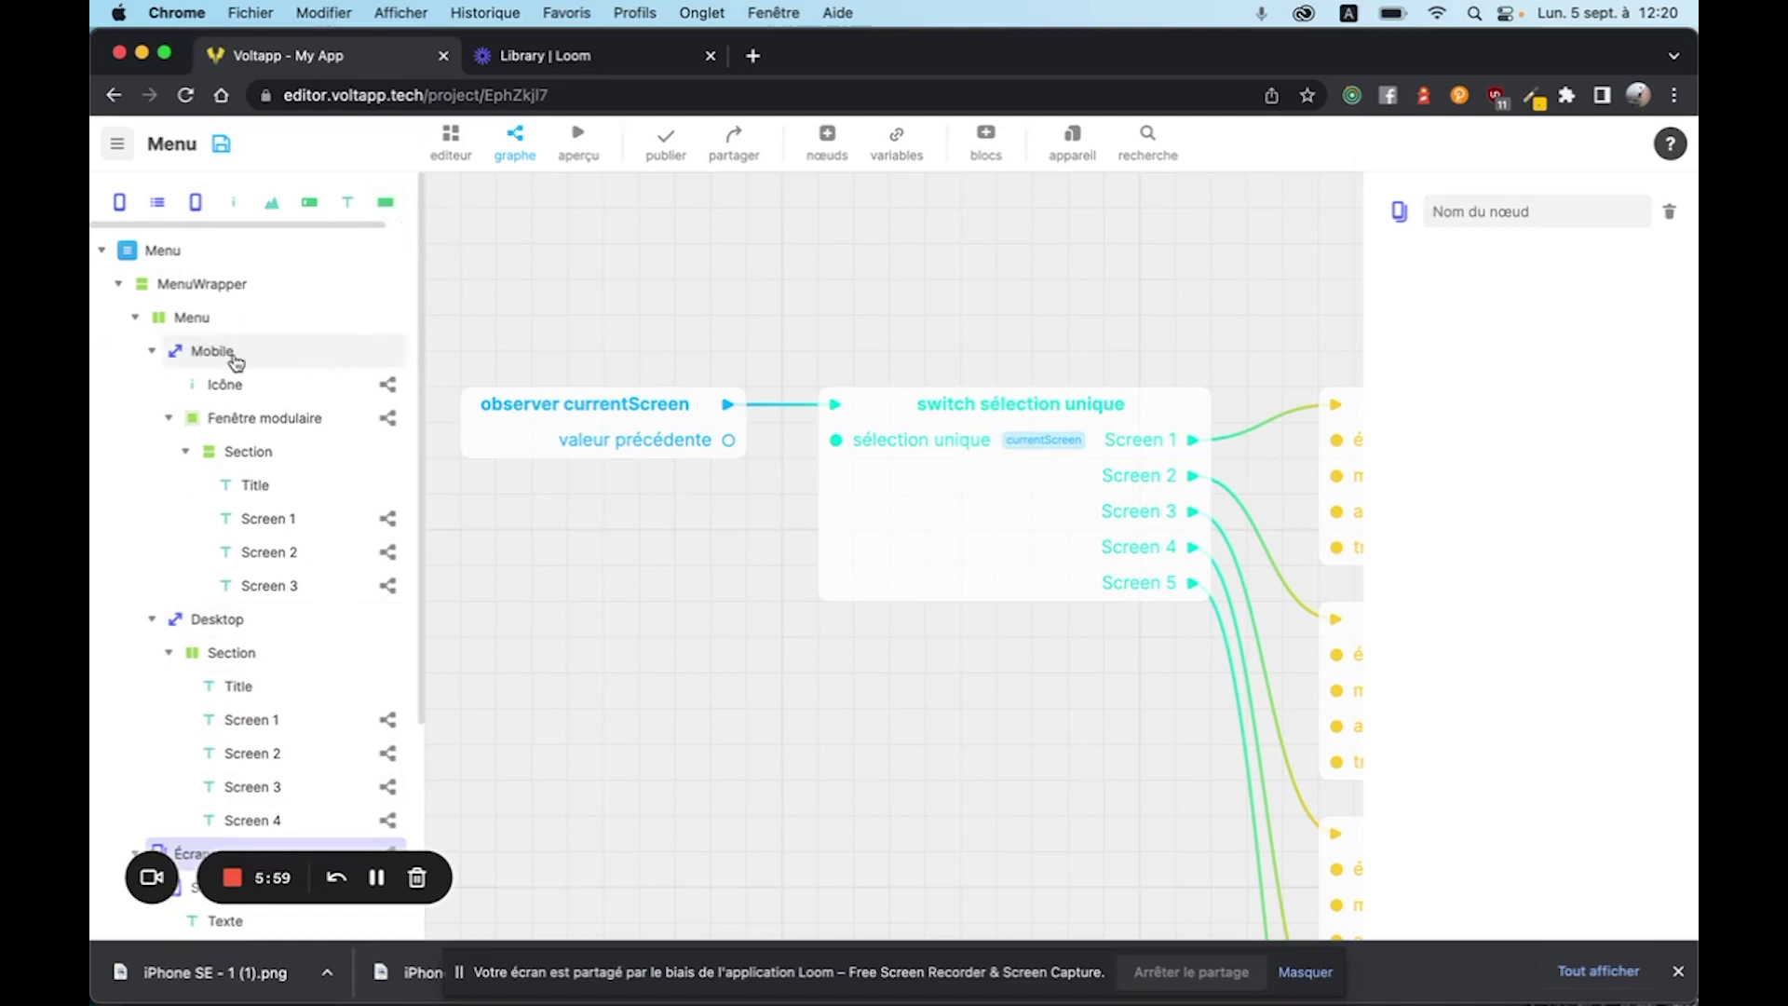
- Look up the "Taille d'écran" node in the node library and view its documentation
{"action": "left_click", "coordinate": [816, 149]}
{"action": "scroll", "coordinate": [755, 524], "scroll_direction": "down", "scroll_amount": 10}
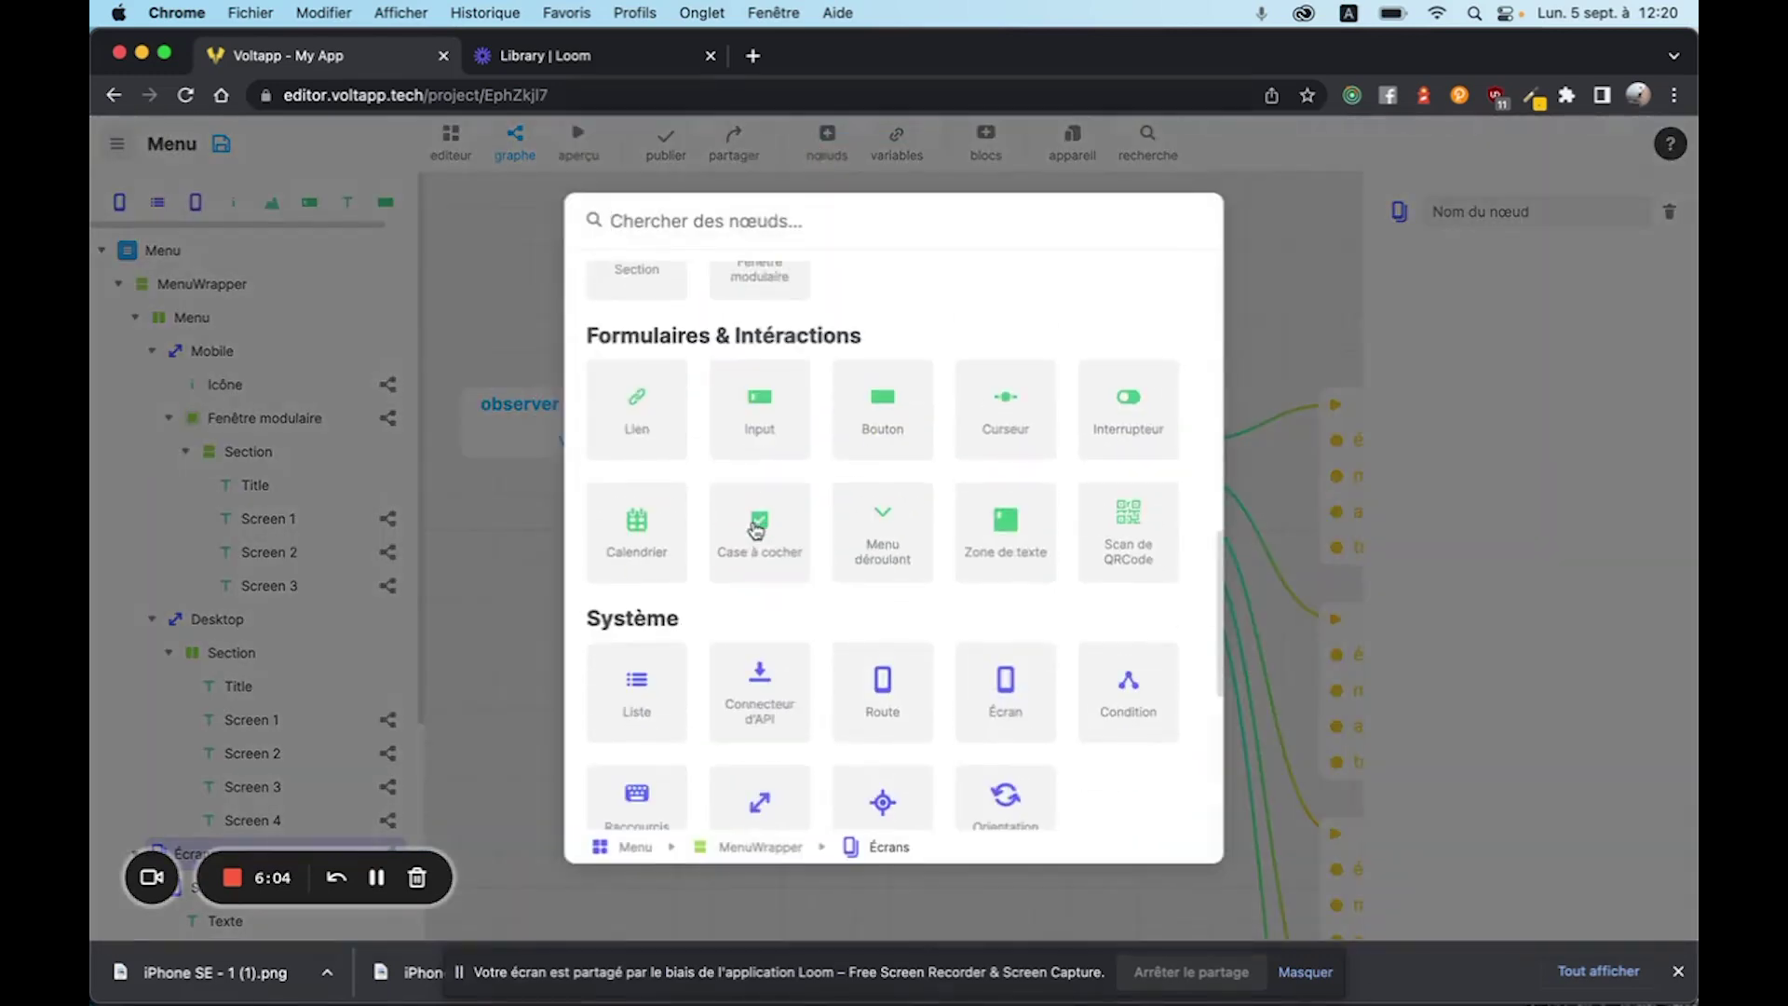
{"action": "left_click", "coordinate": [753, 517]}
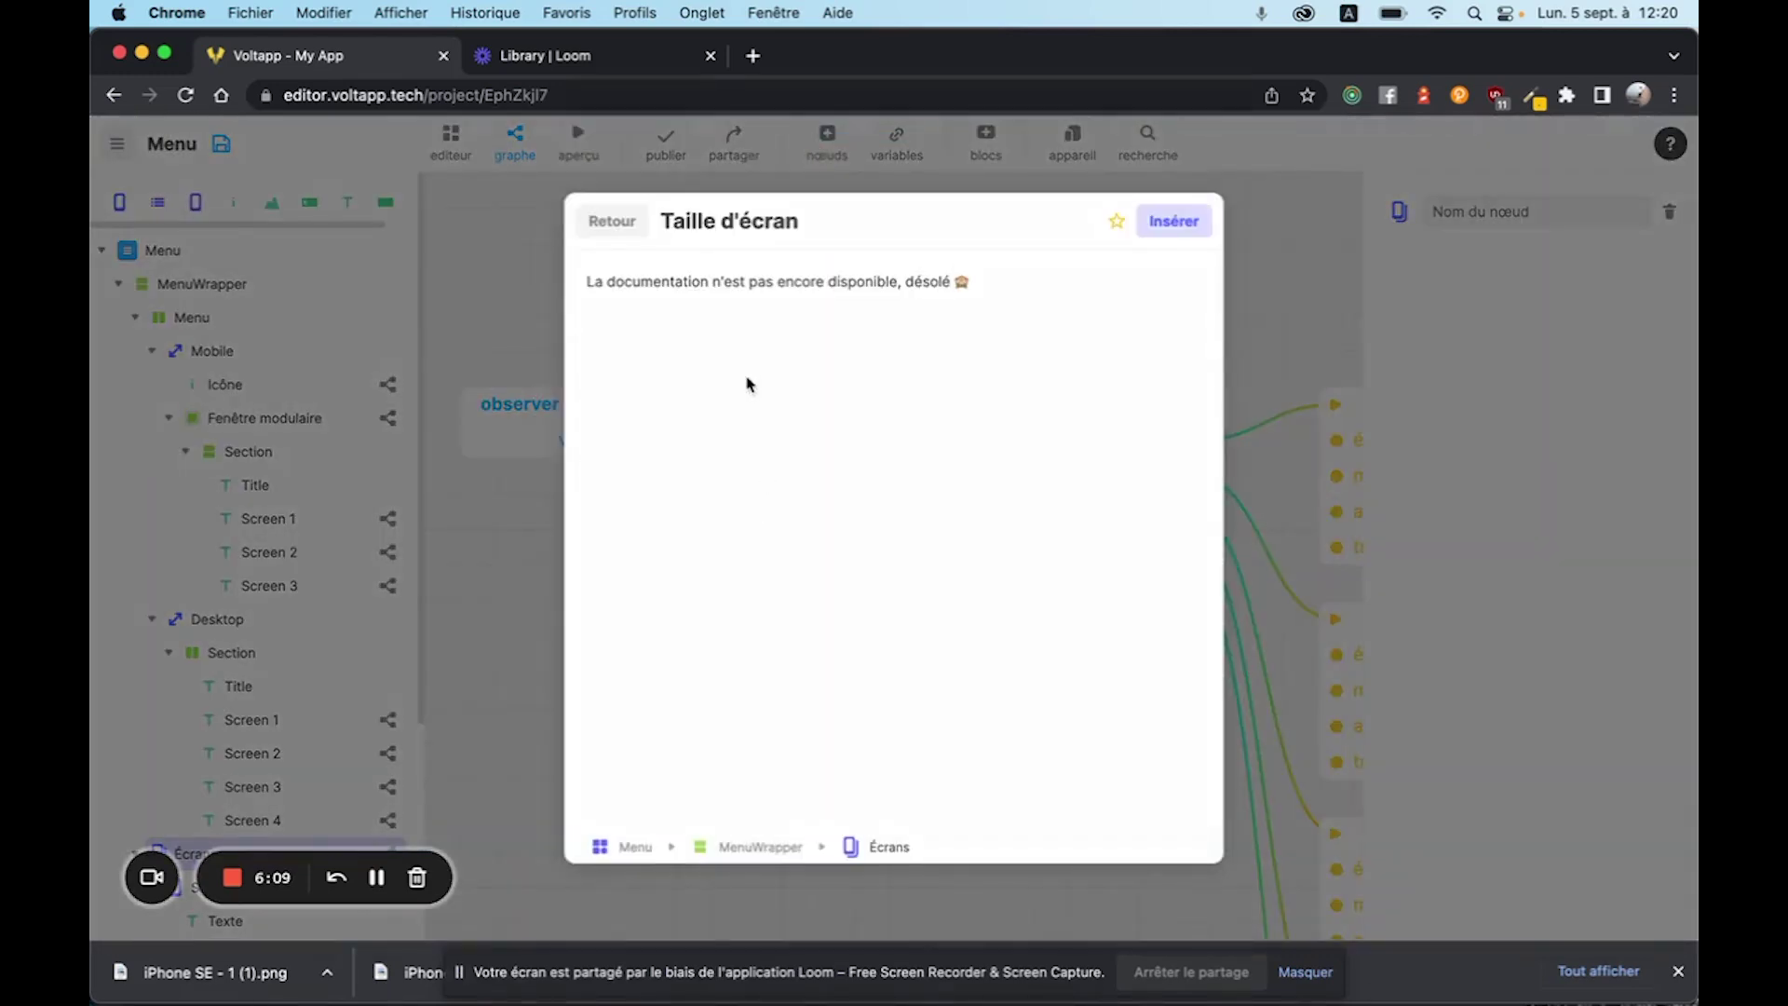
{"action": "left_click", "coordinate": [448, 262]}
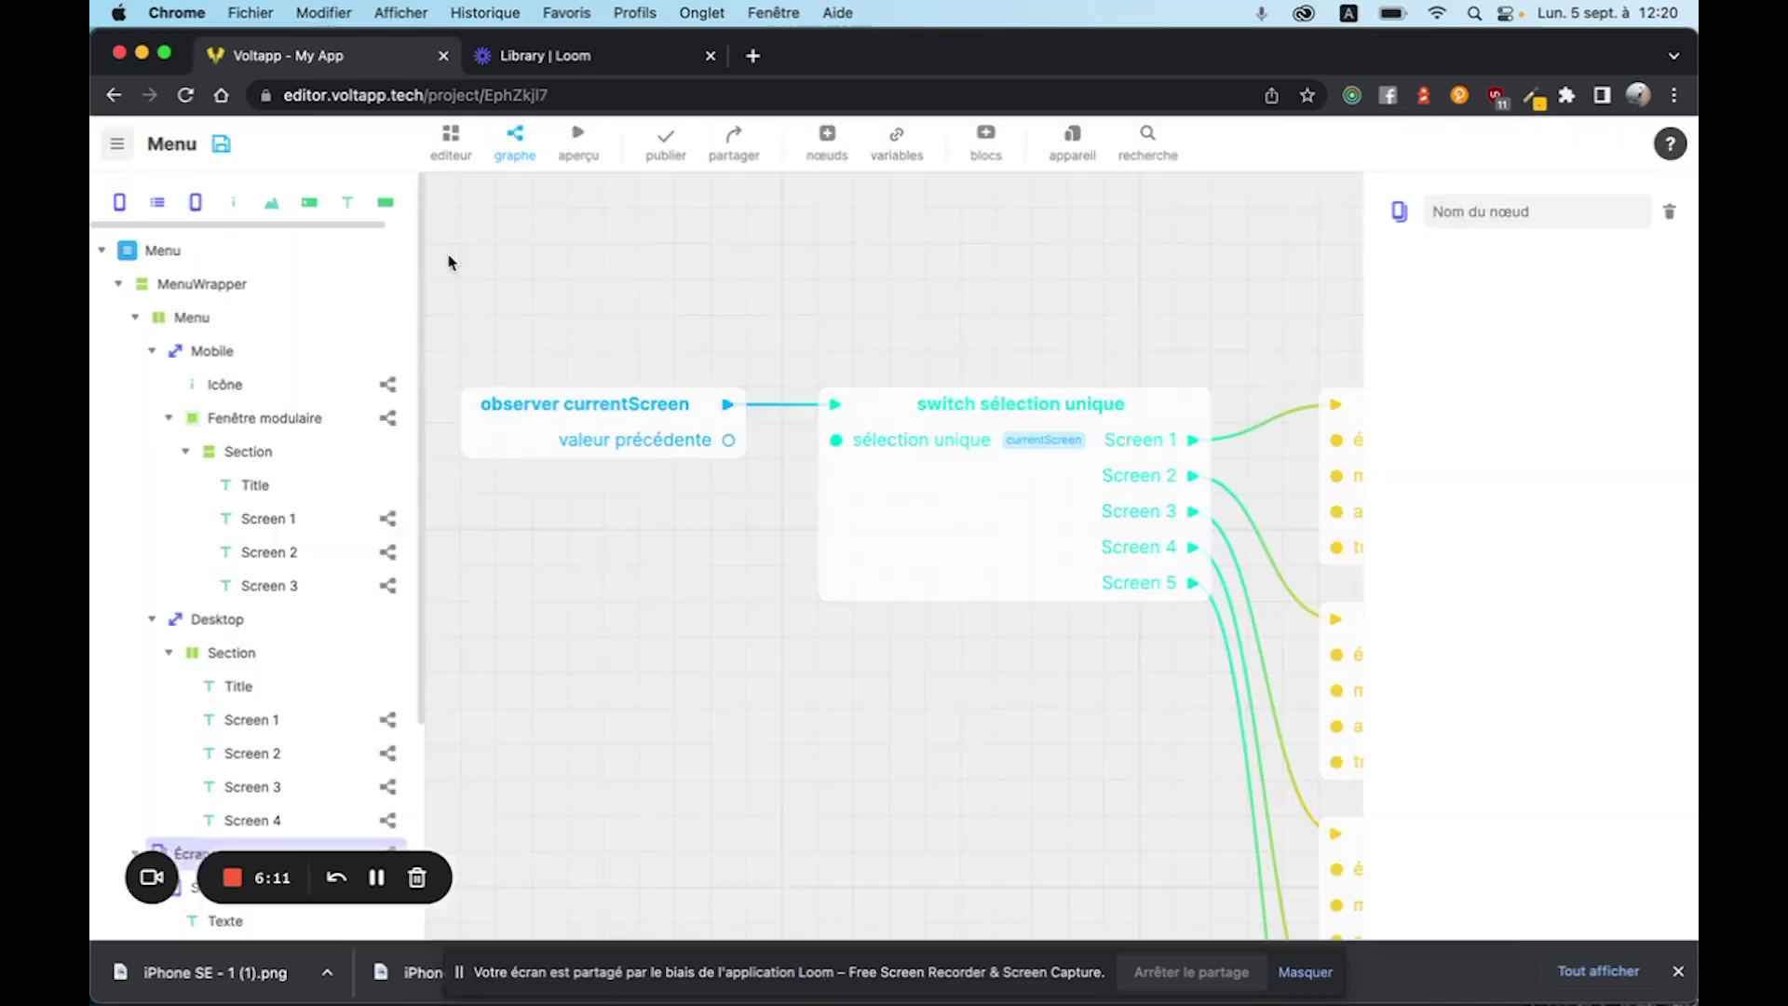
- Examine the width type and value settings of the Mobile and Desktop screen-size nodes
{"action": "left_click", "coordinate": [217, 361]}
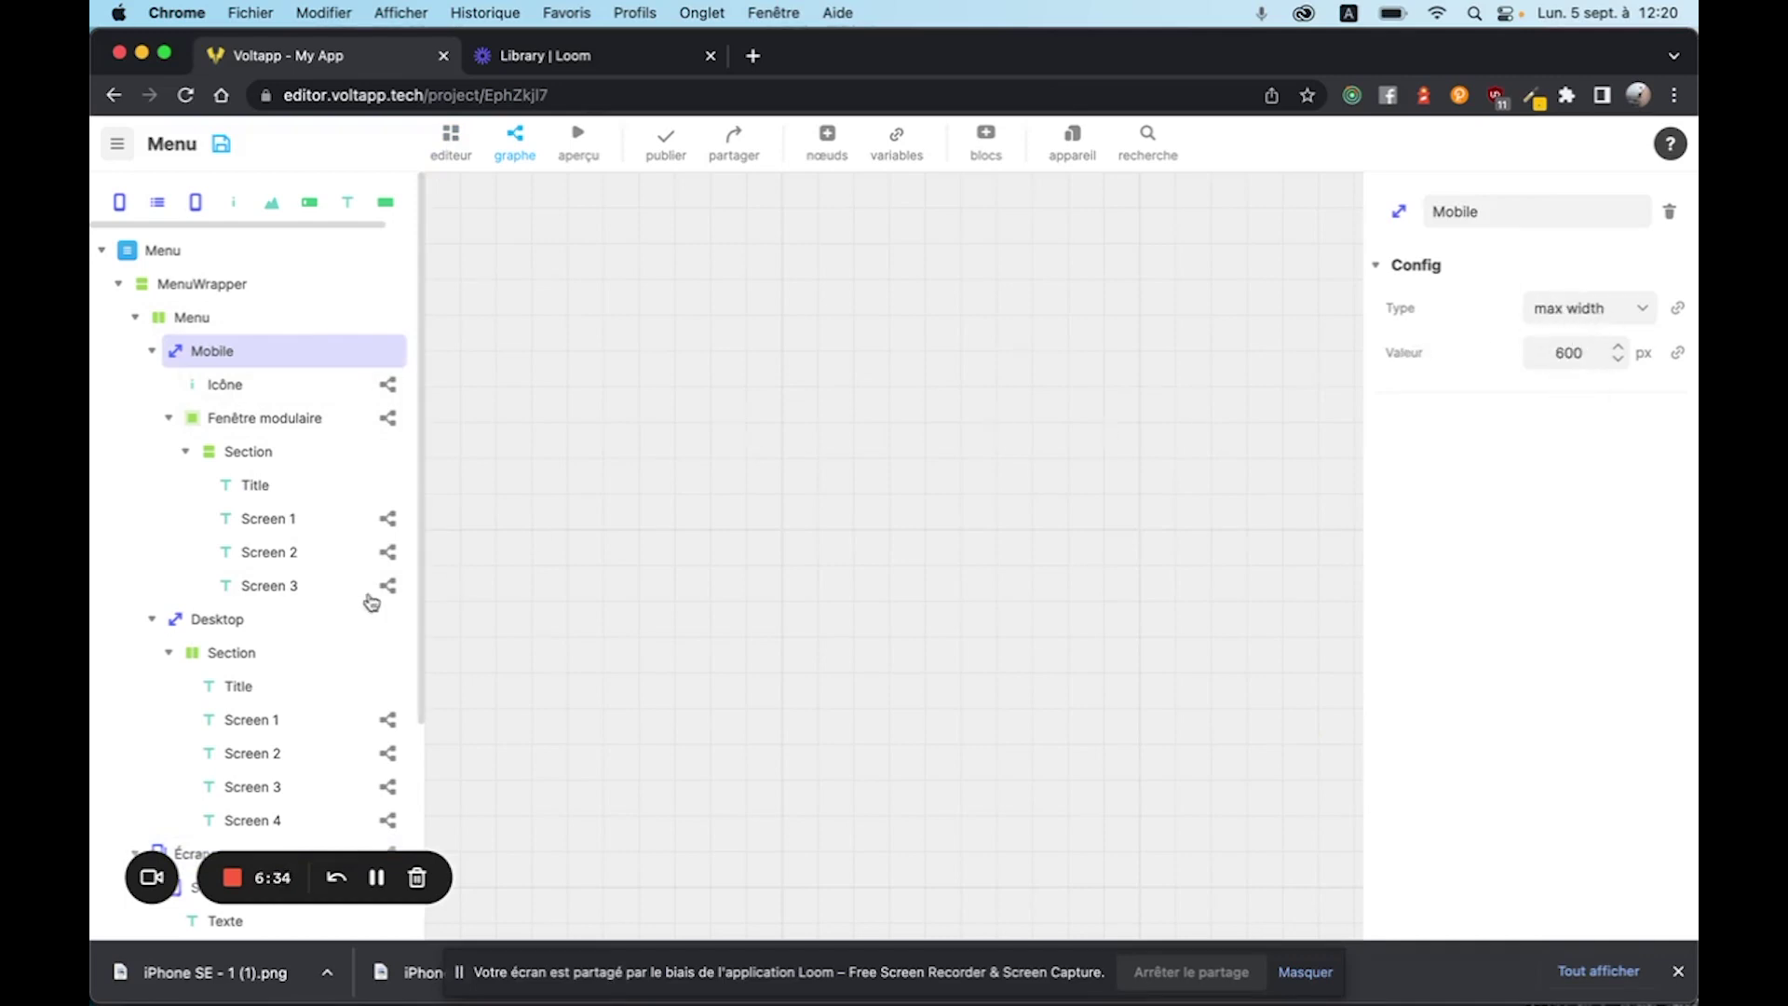
{"action": "left_click", "coordinate": [285, 619]}
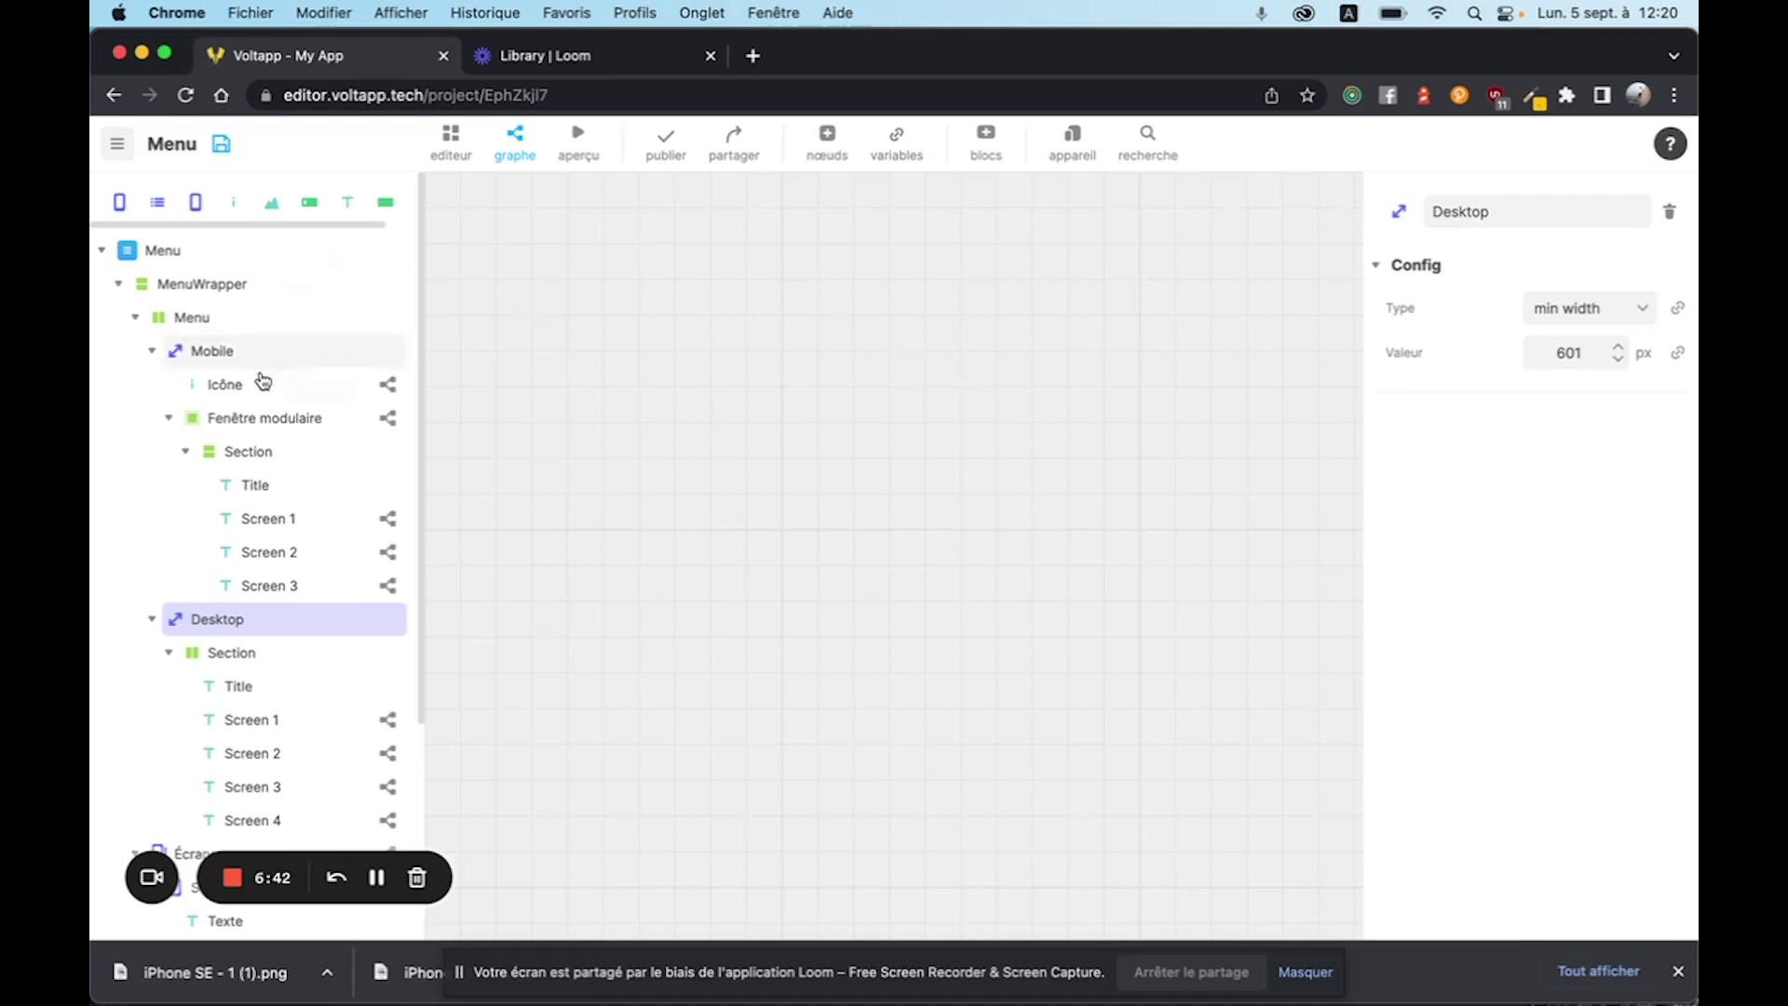
{"action": "scroll", "coordinate": [244, 482], "scroll_direction": "down", "scroll_amount": 2}
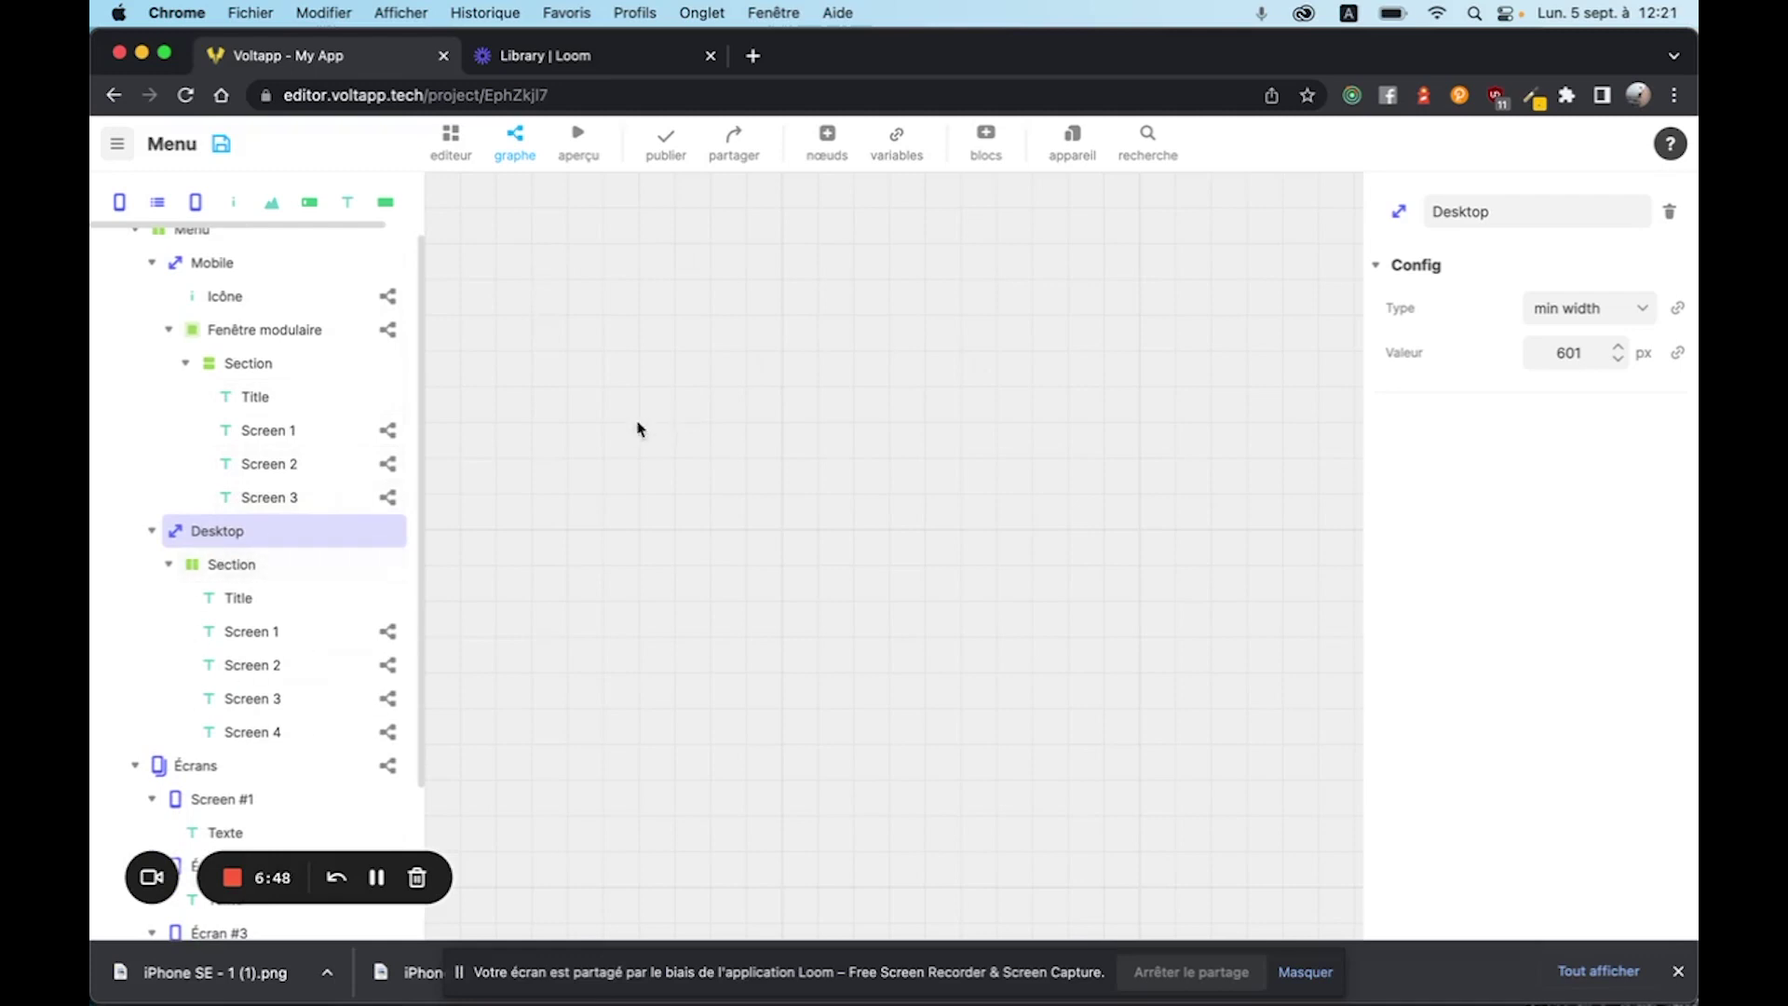
{"action": "scroll", "coordinate": [292, 410], "scroll_direction": "up", "scroll_amount": 2}
- Preview the desktop menu and examine the click graph of its Screen 4 text
{"action": "left_click", "coordinate": [475, 147]}
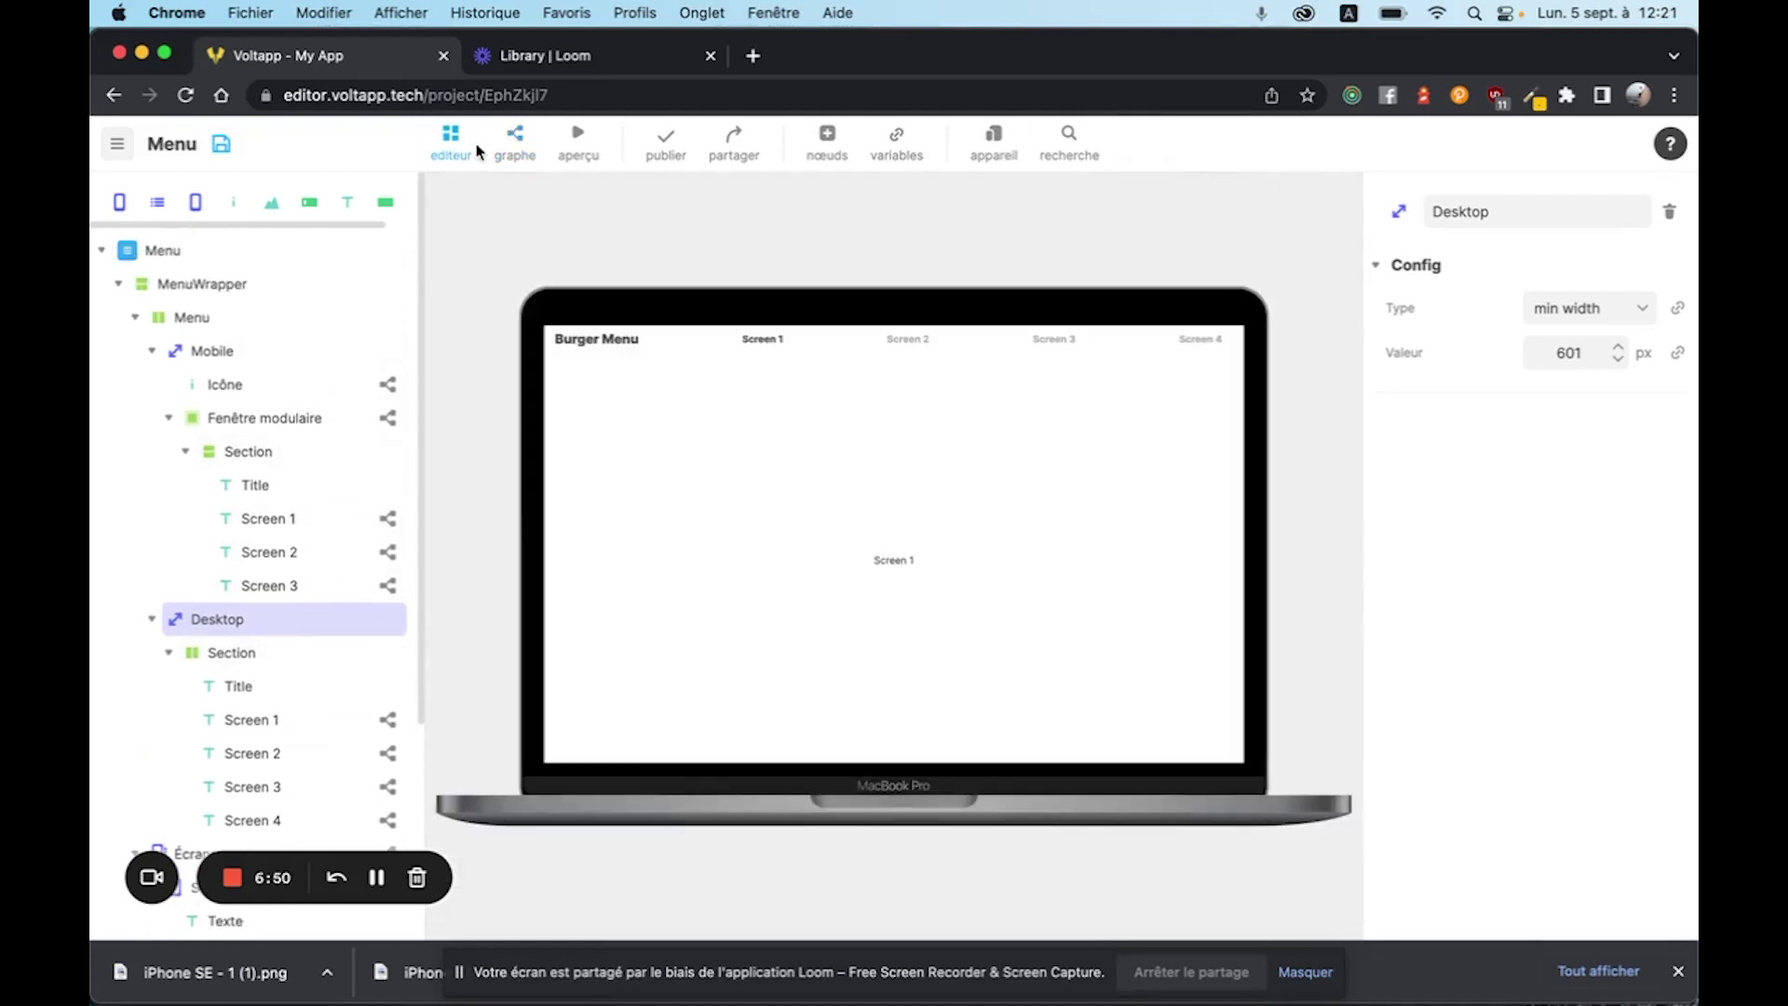
{"action": "left_click", "coordinate": [570, 142]}
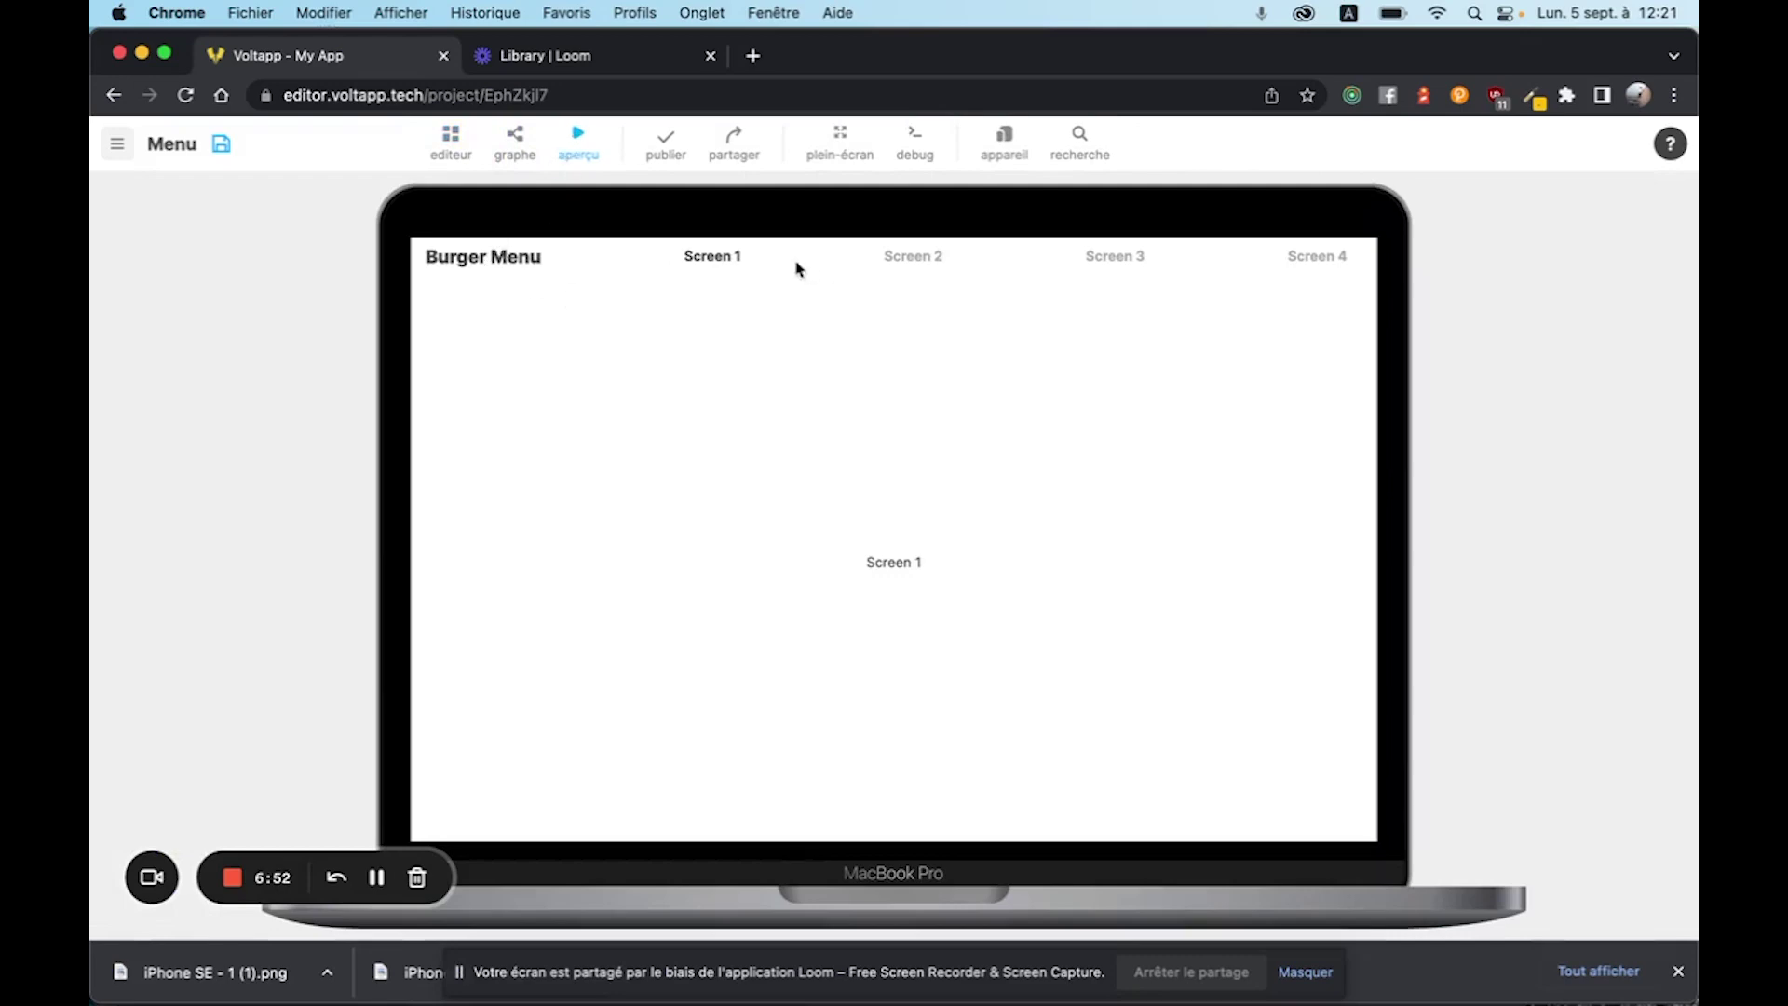
{"action": "left_click", "coordinate": [579, 137]}
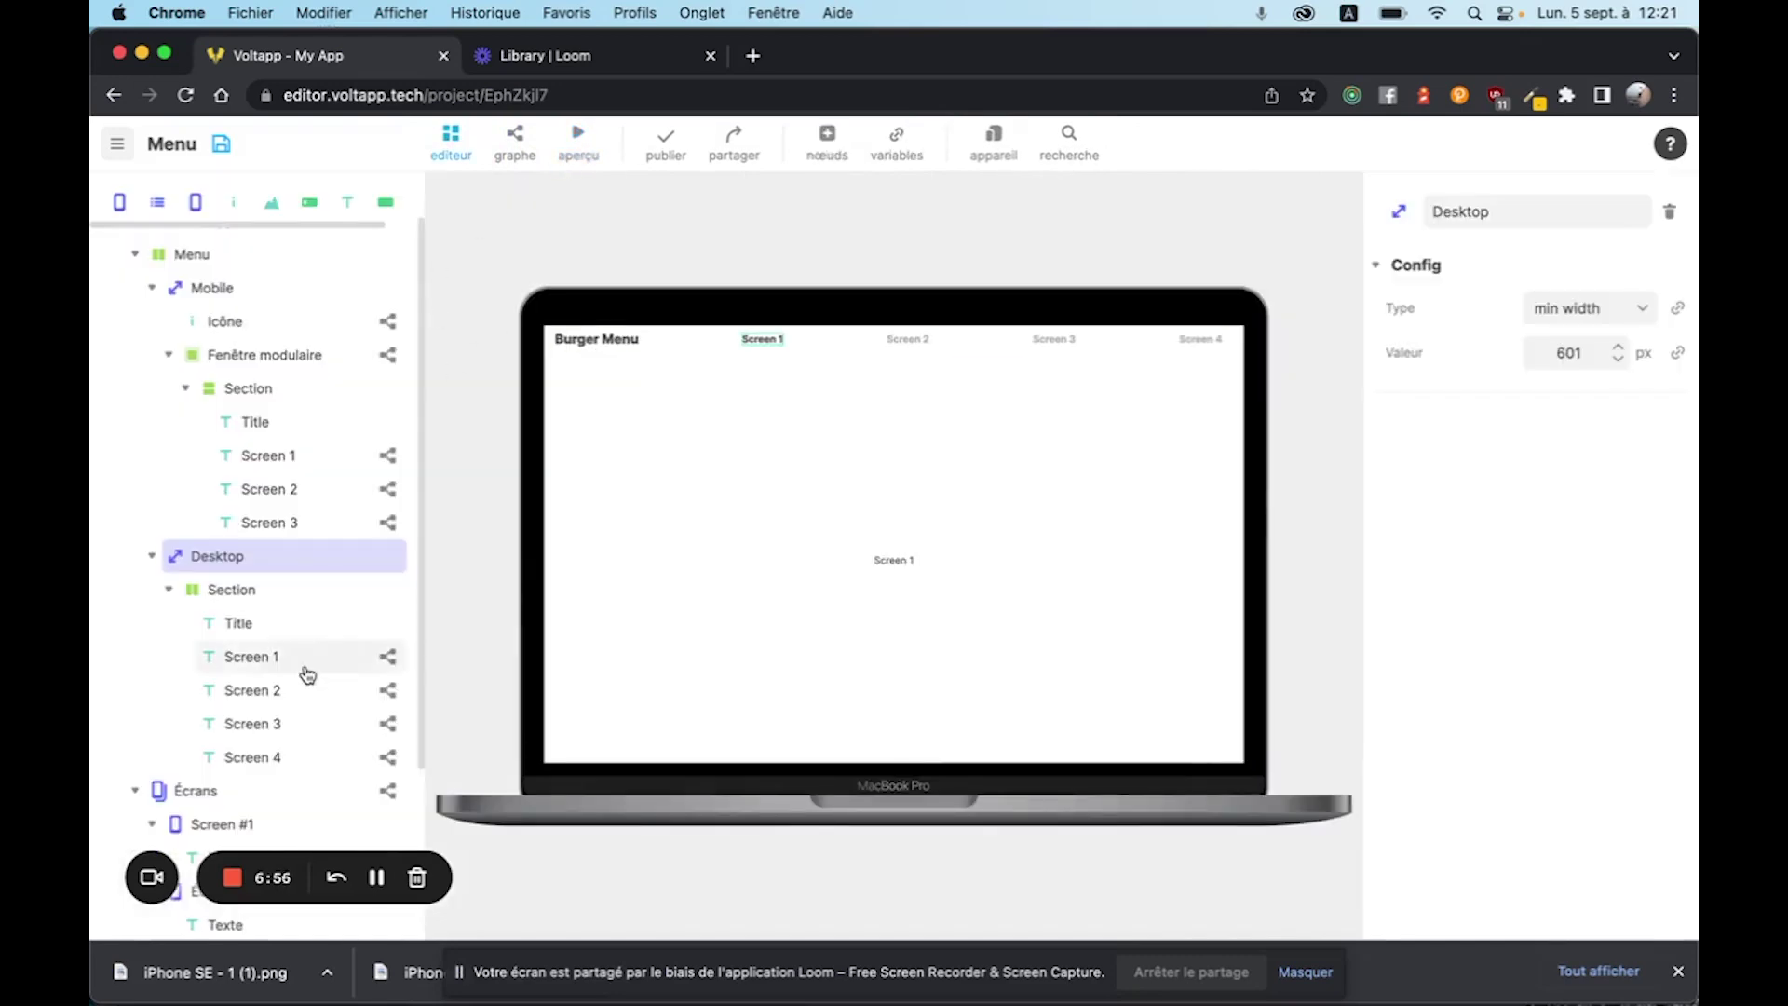
{"action": "scroll", "coordinate": [303, 676], "scroll_direction": "down", "scroll_amount": 3}
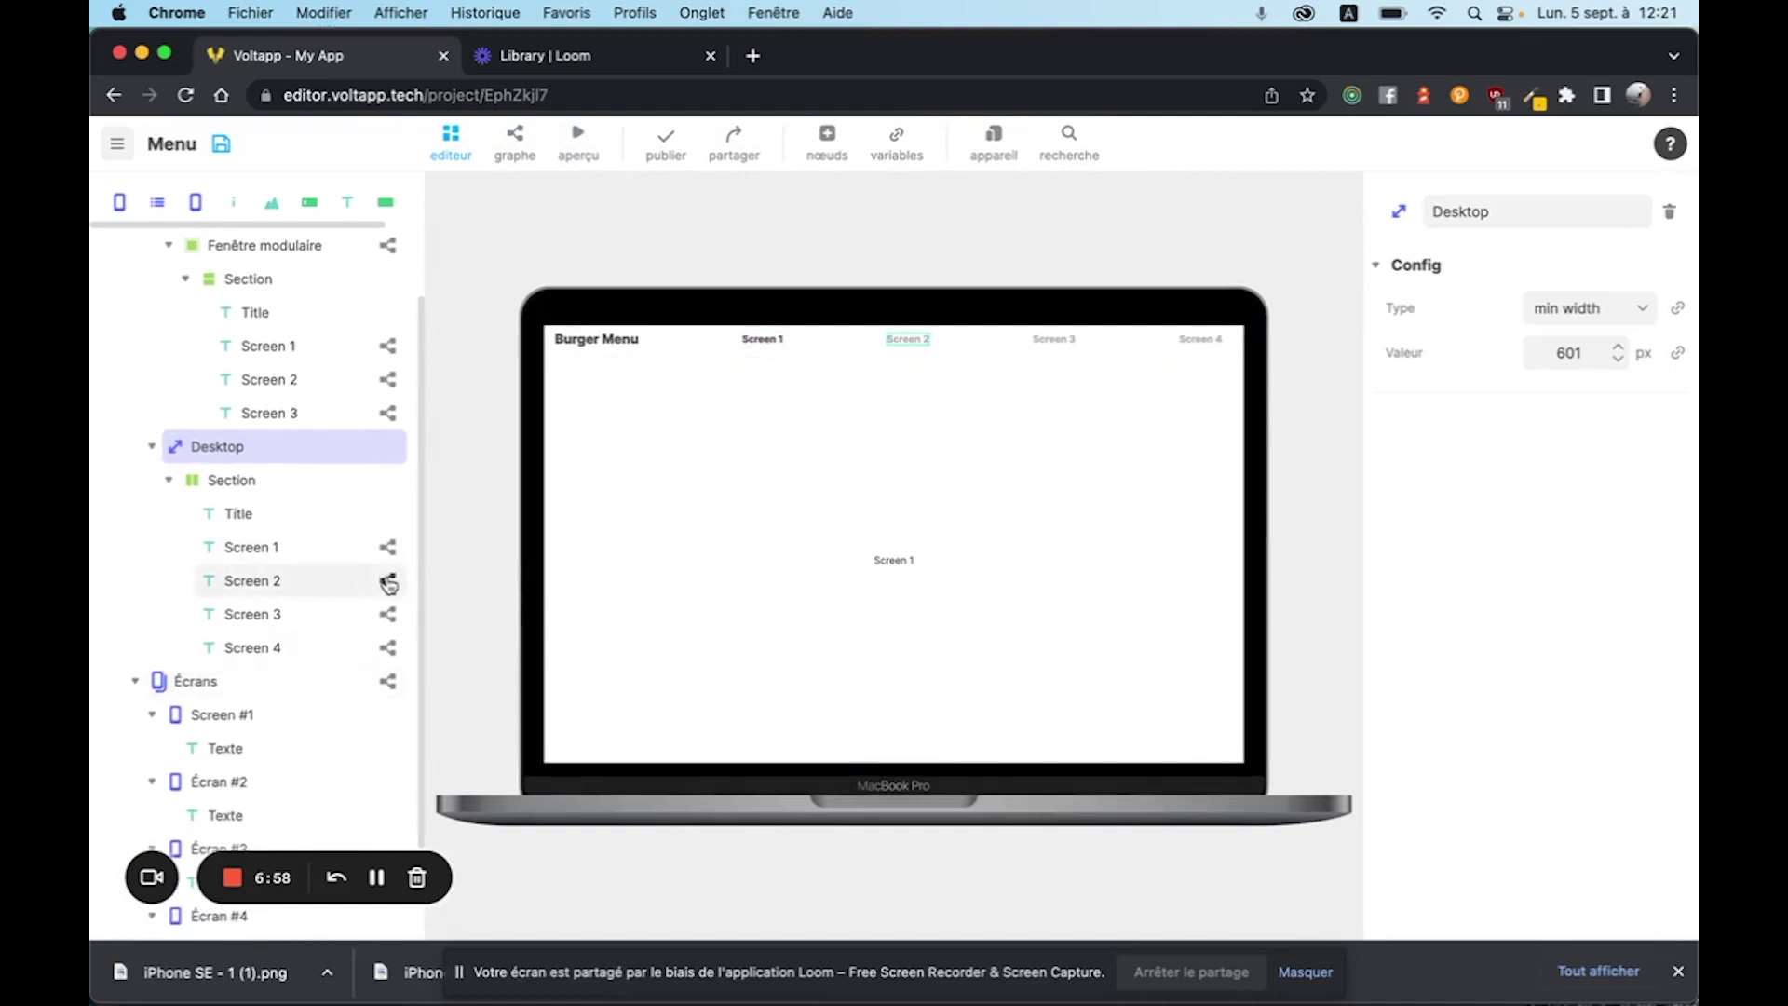
{"action": "left_click", "coordinate": [388, 648]}
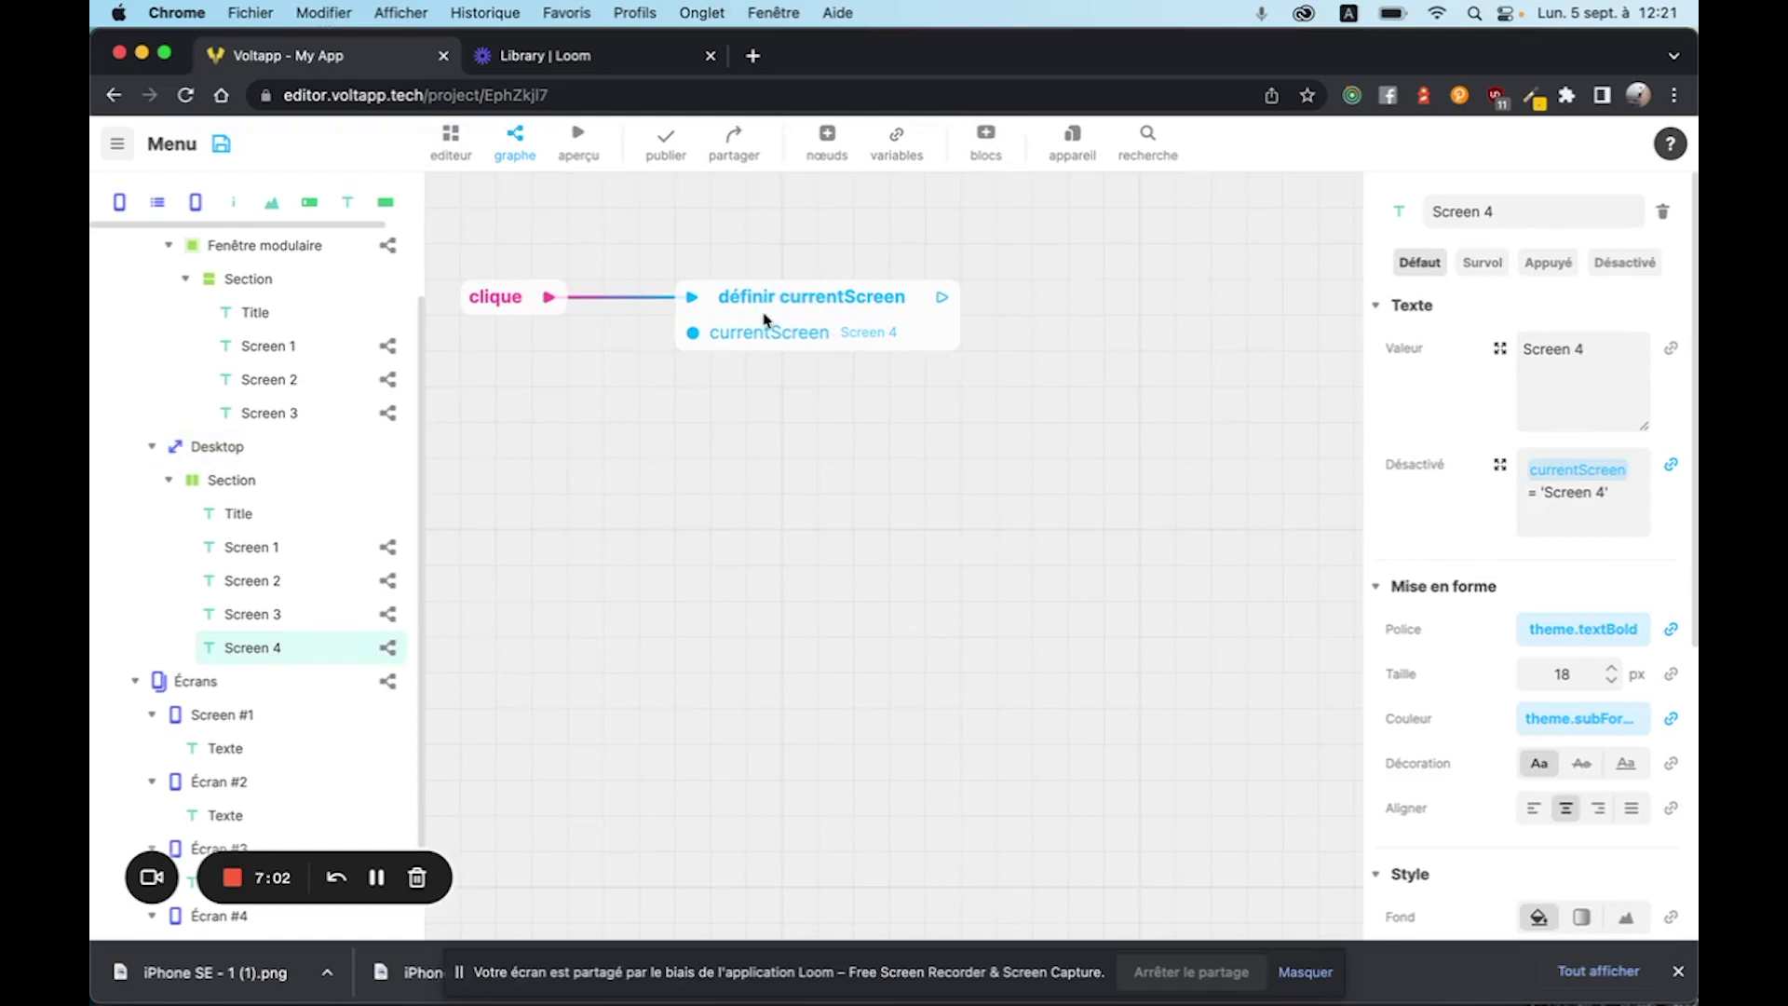
- Duplicate the Screen 4 text in the Desktop section and rename the copy Screen 5
{"action": "right_click", "coordinate": [245, 479]}
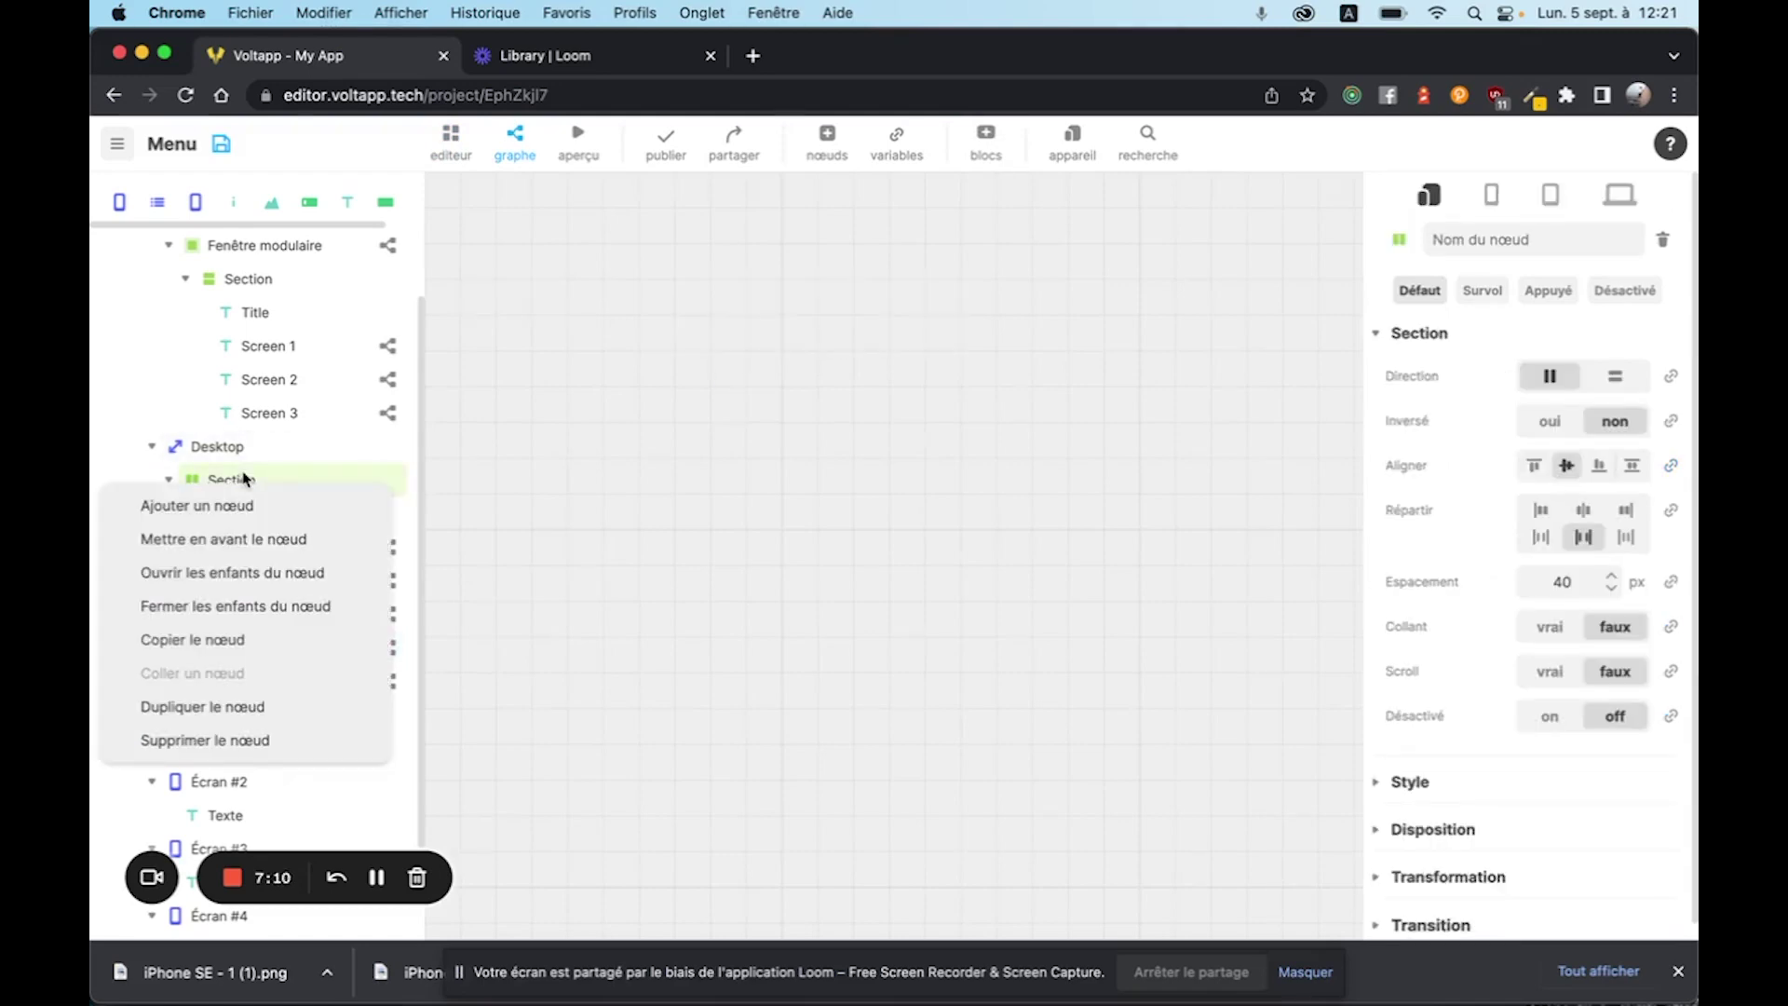
{"action": "left_click", "coordinate": [555, 646]}
{"action": "left_click", "coordinate": [259, 649]}
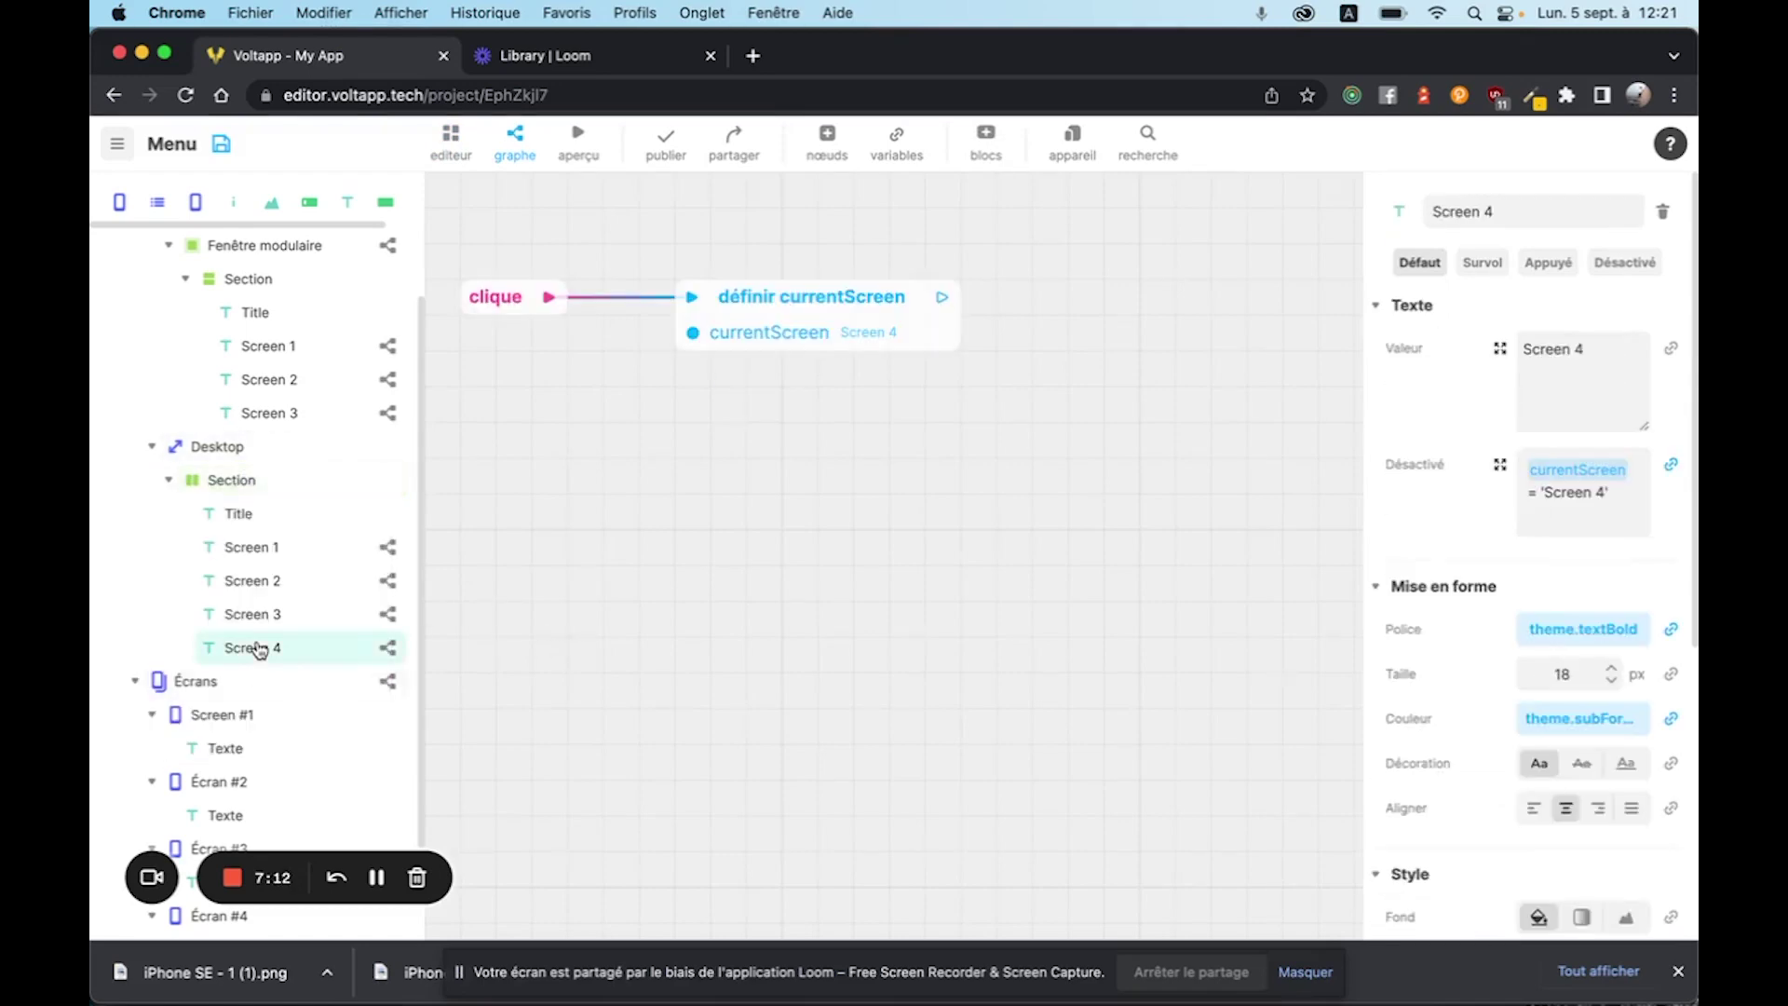
{"action": "right_click", "coordinate": [259, 649]}
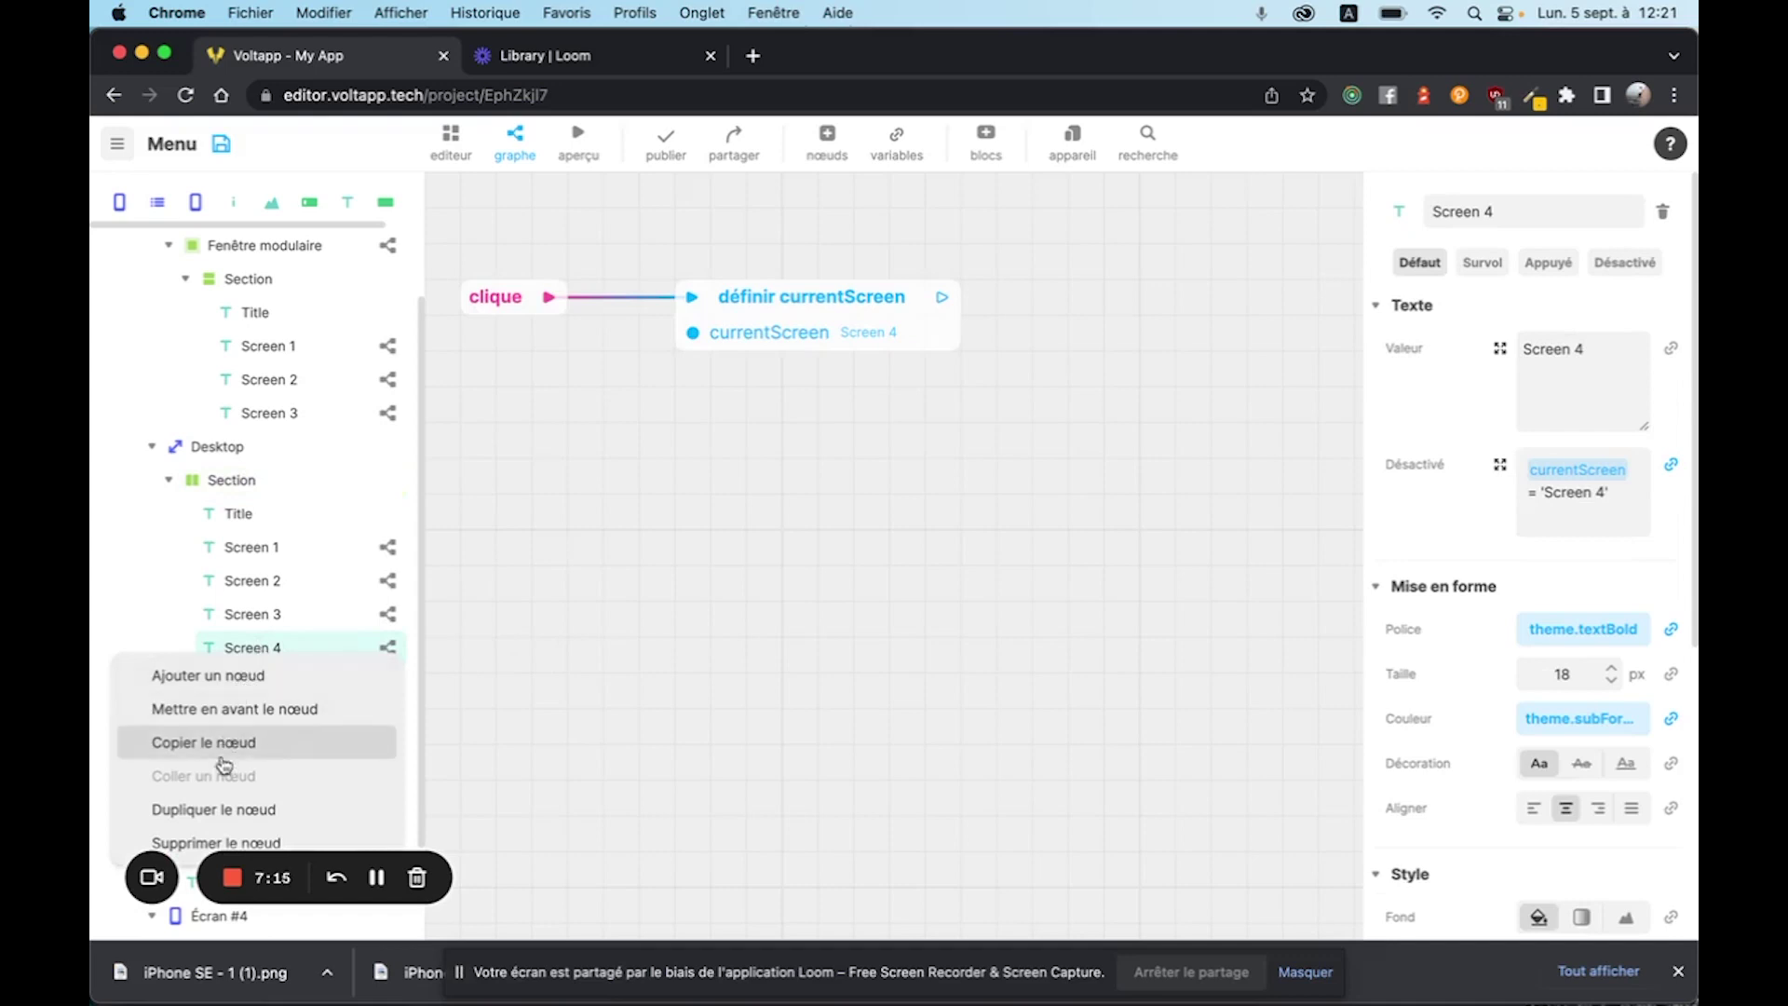
{"action": "left_click", "coordinate": [218, 817]}
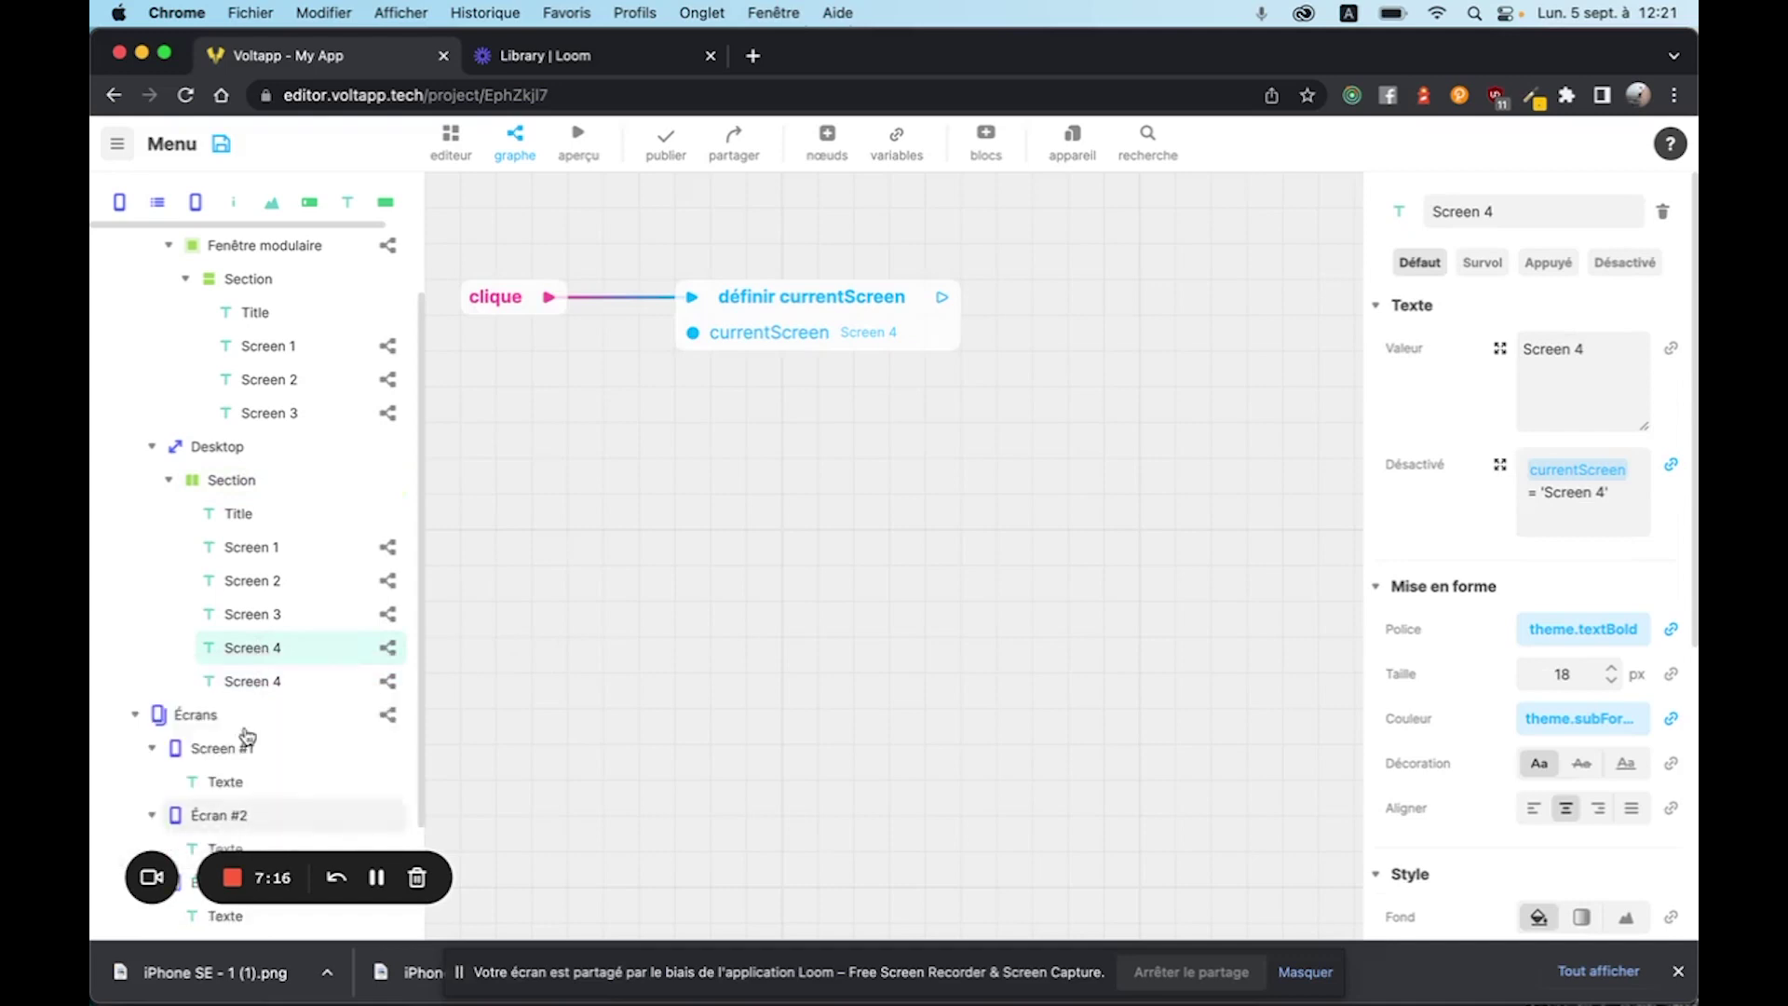
{"action": "left_click", "coordinate": [280, 683]}
{"action": "left_click", "coordinate": [294, 684]}
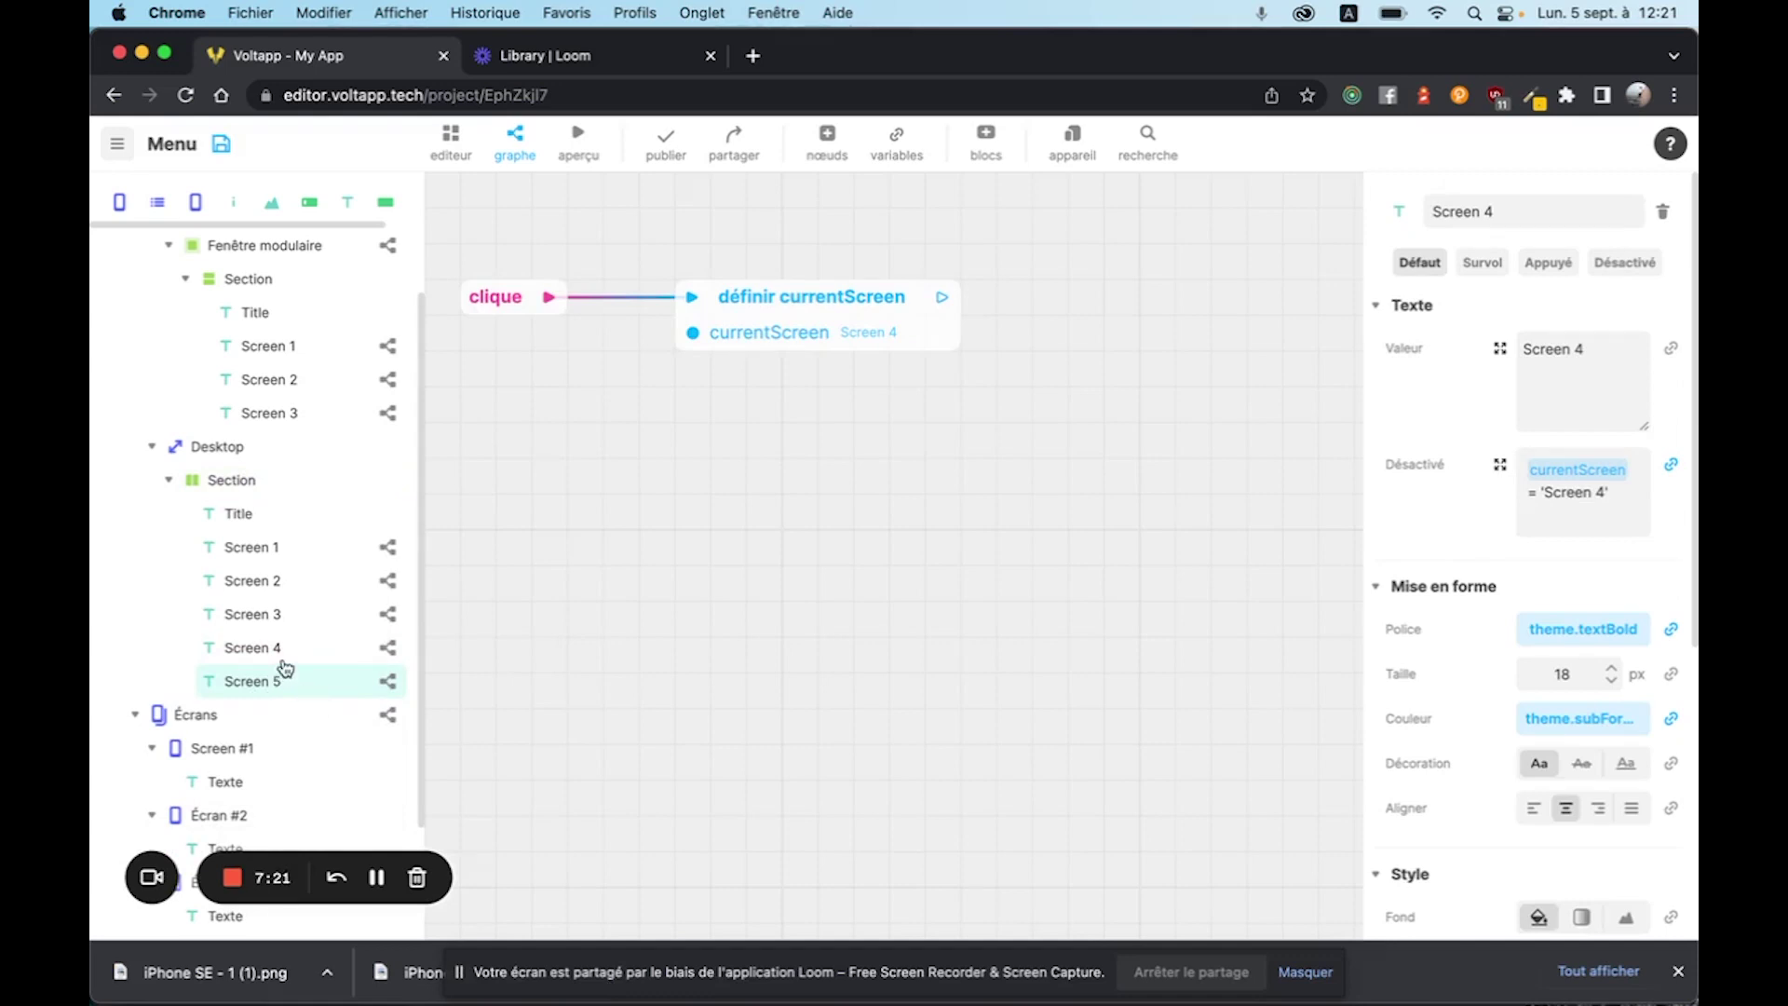
{"action": "type", "text": "5"}
{"action": "key", "text": "Return"}
- Set the displayed text of the desktop Screen 5 node to "Screen 5"
{"action": "left_click", "coordinate": [1628, 349]}
{"action": "key", "text": "BackSpace"}
{"action": "left_click", "coordinate": [1370, 397]}
- Preview the desktop menu and test its links to Screen 2, Screen 3 and Screen 4
{"action": "left_click", "coordinate": [579, 141]}
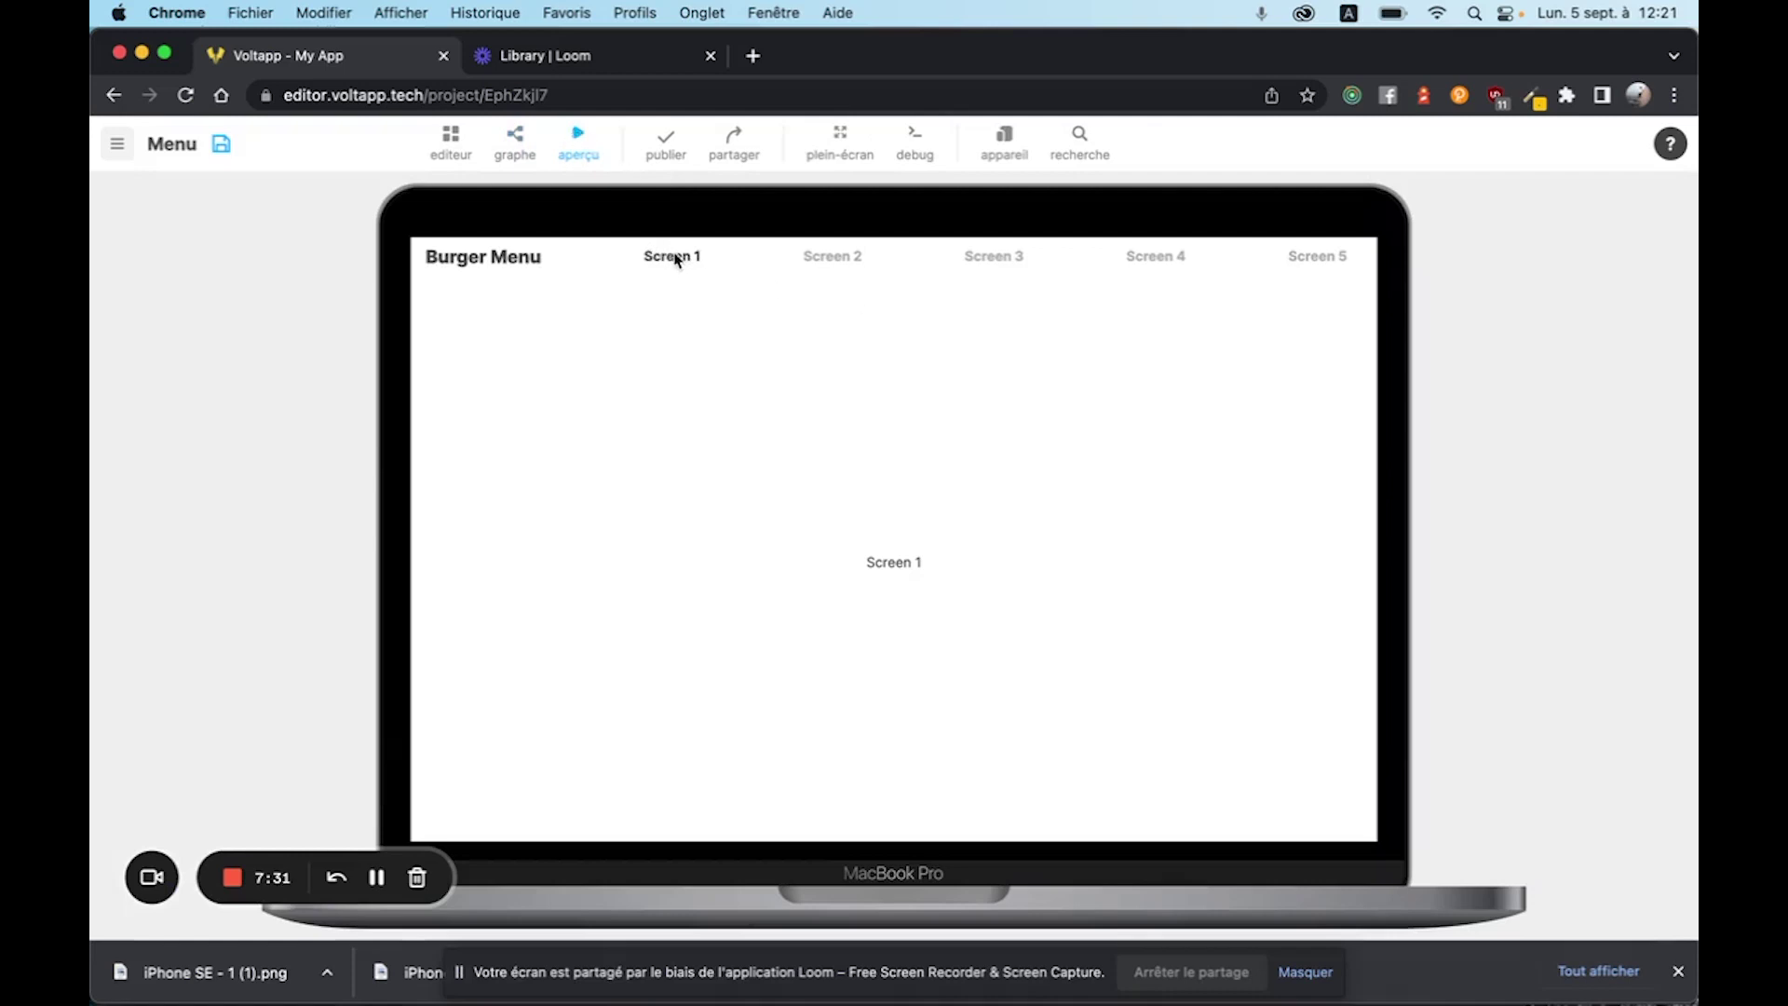
{"action": "left_click", "coordinate": [826, 257]}
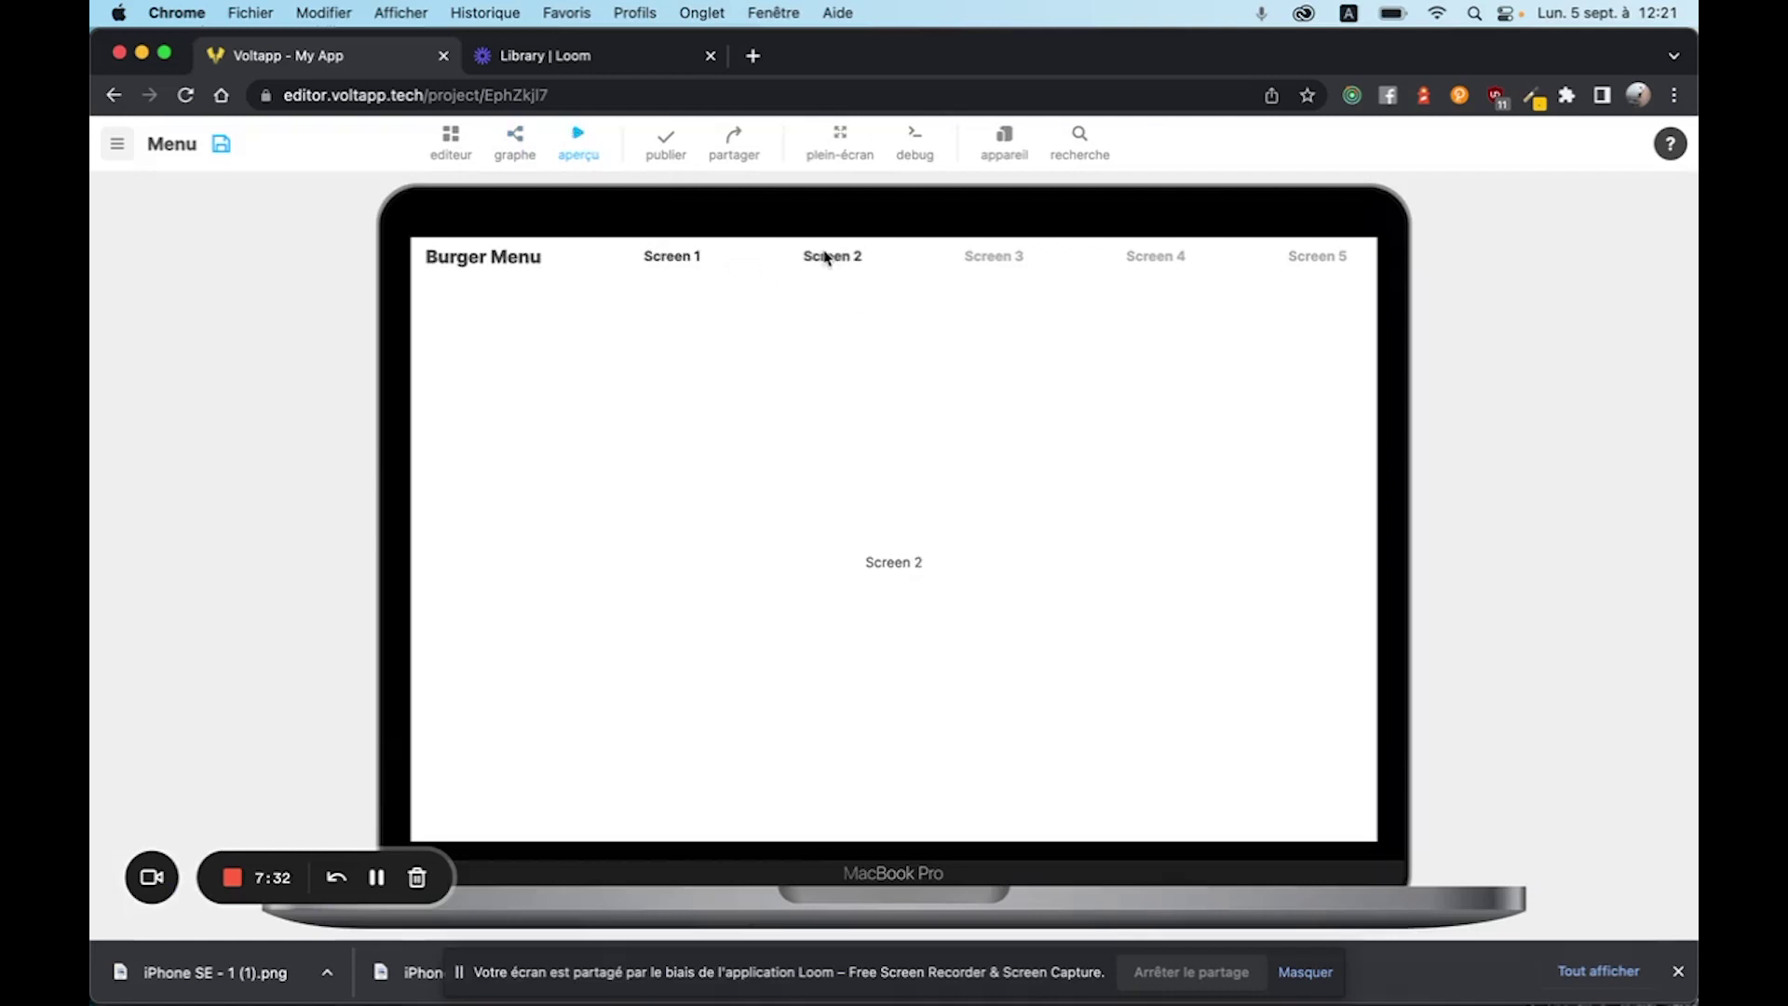
{"action": "left_click", "coordinate": [993, 261]}
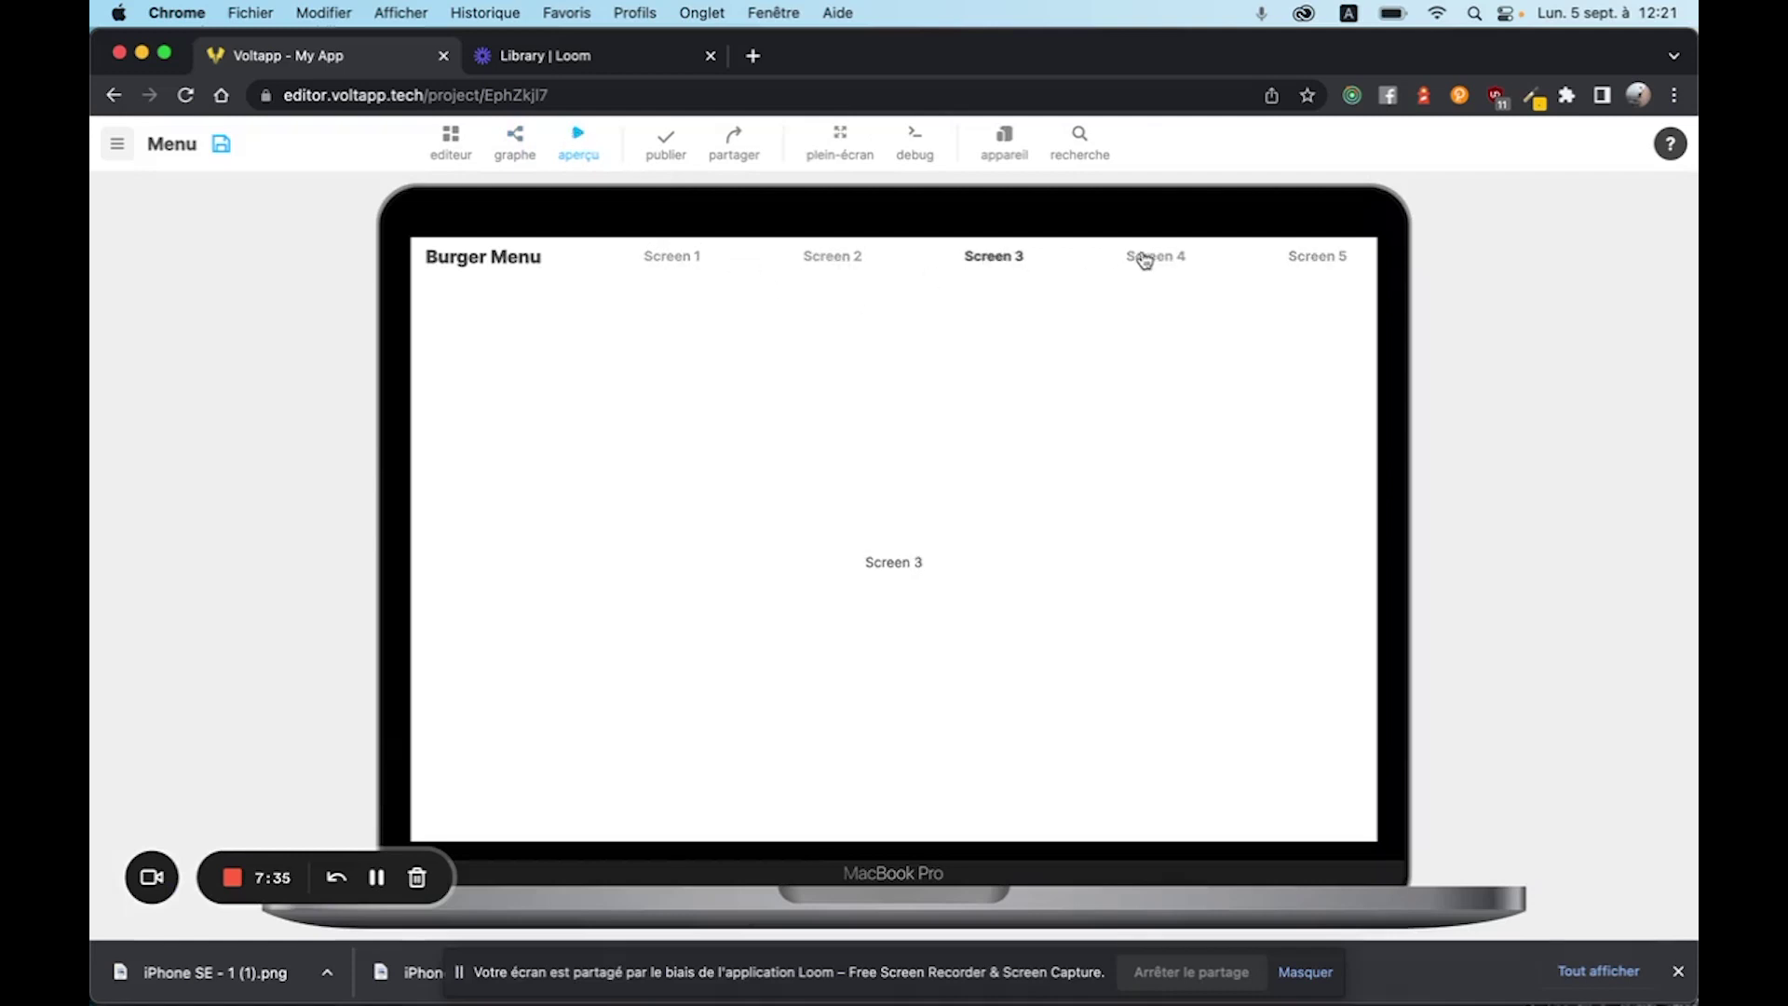
{"action": "left_click", "coordinate": [1145, 261]}
{"action": "left_click", "coordinate": [1013, 263]}
{"action": "left_click", "coordinate": [571, 141]}
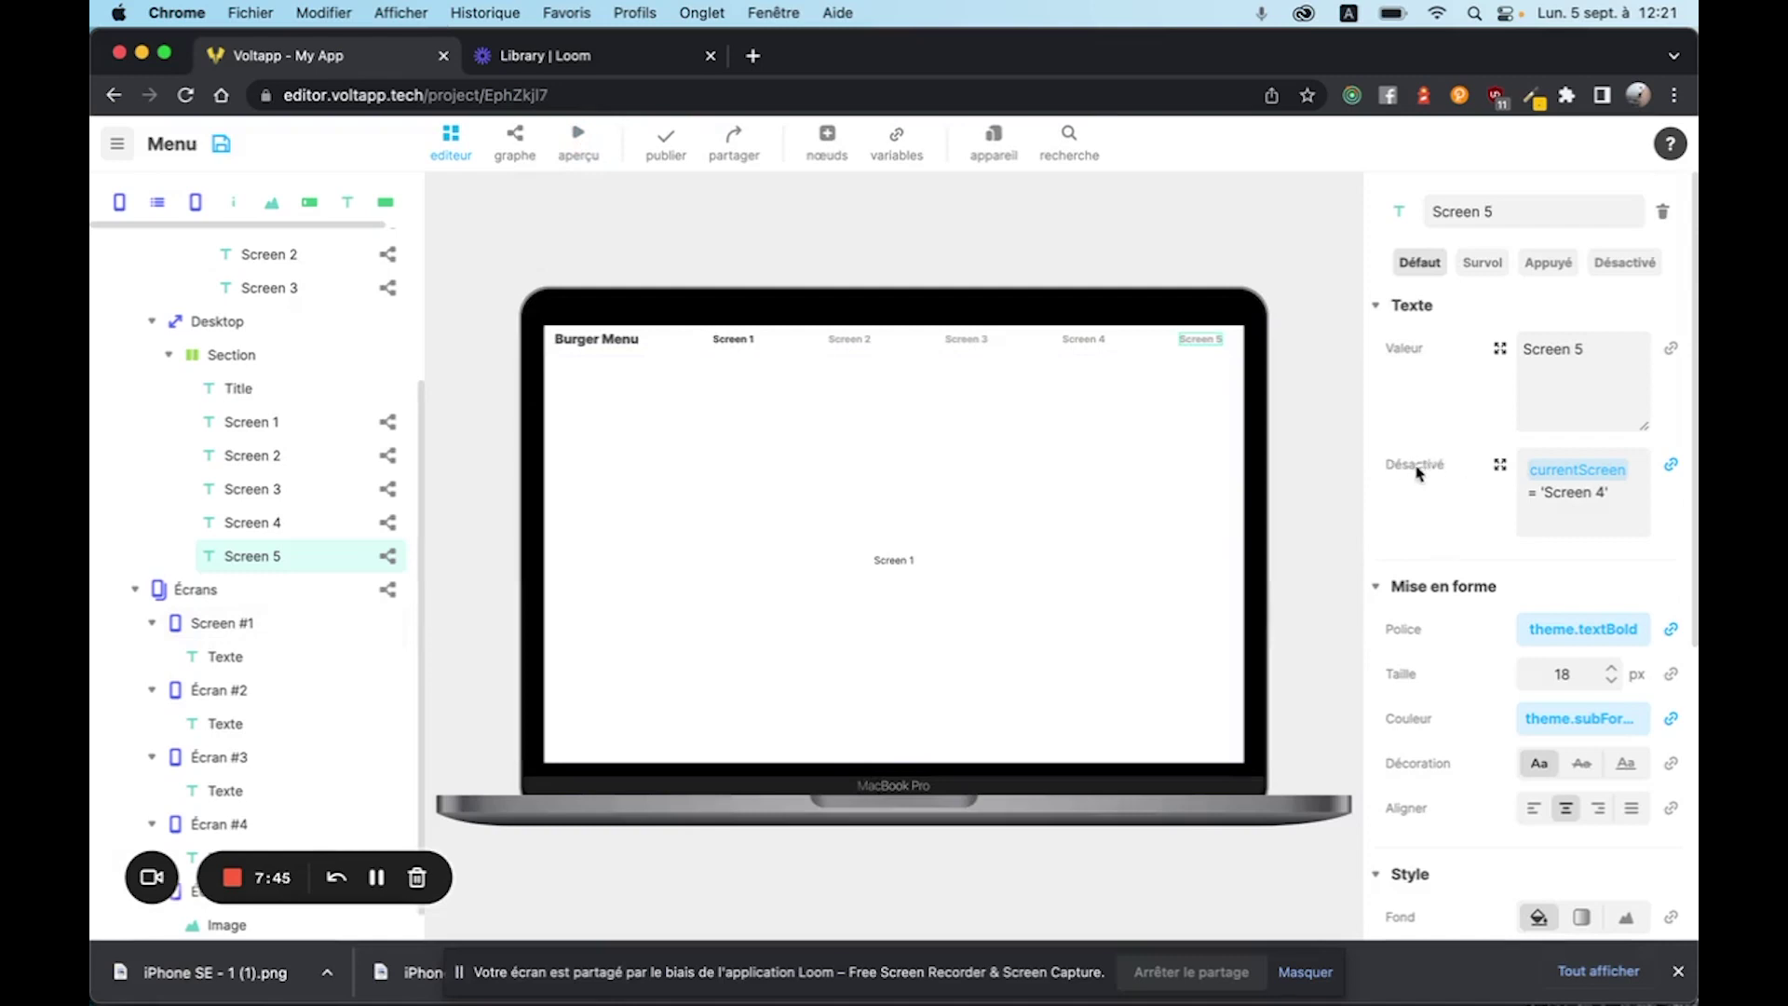
- Set the desktop Screen 5 text's Désactivé condition to currentScreen = 'Screen 5' and open the node's graph
{"action": "left_click", "coordinate": [1199, 342]}
{"action": "left_click", "coordinate": [389, 556]}
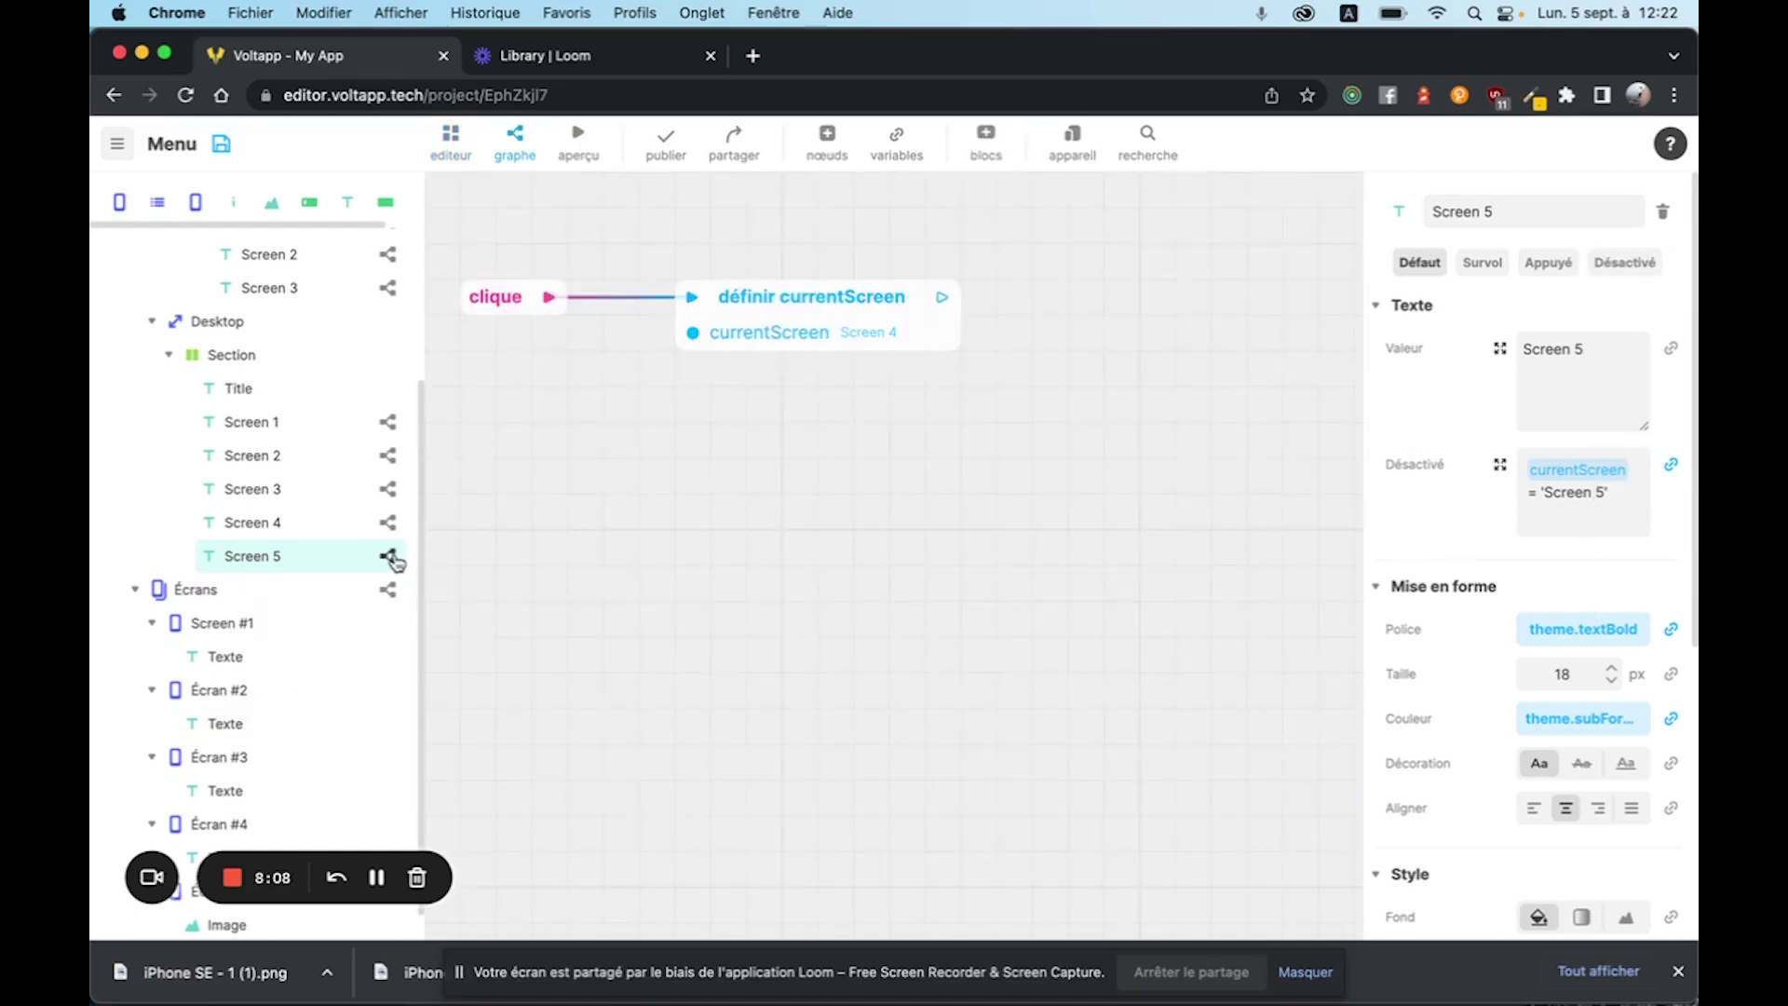
{"action": "left_click", "coordinate": [875, 335]}
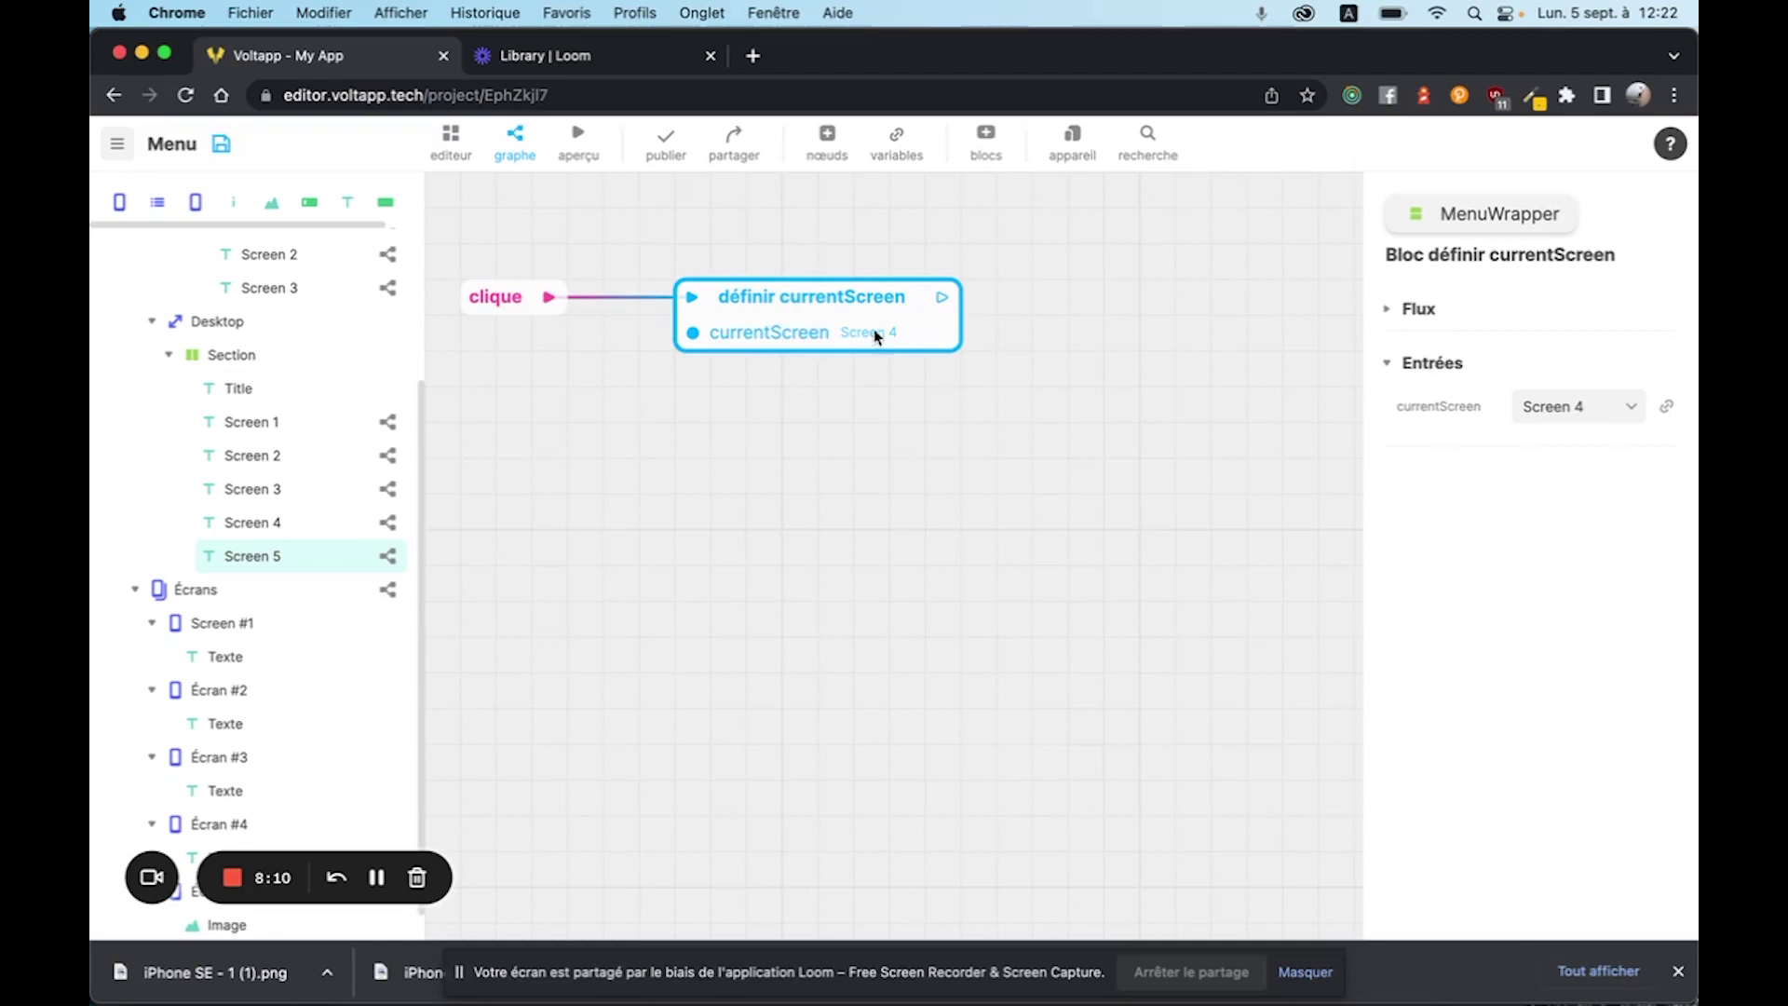
{"action": "left_click", "coordinate": [1583, 409]}
{"action": "left_click", "coordinate": [1470, 476]}
{"action": "left_click", "coordinate": [1565, 407]}
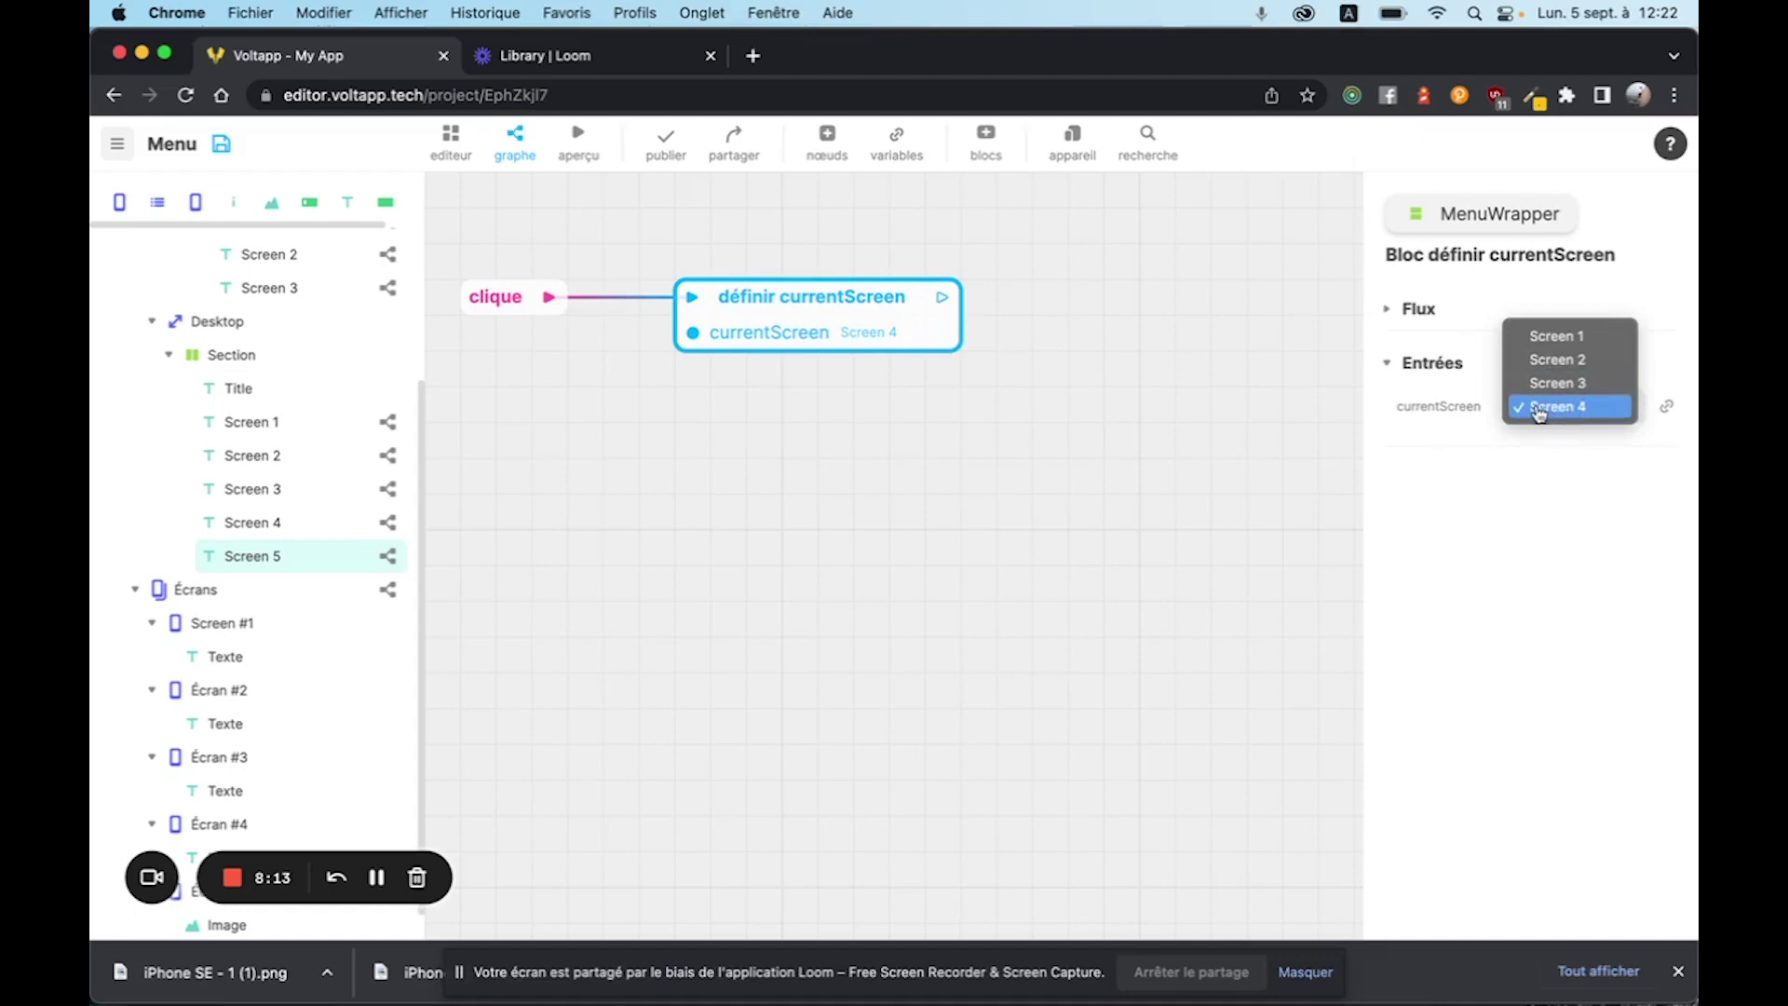
{"action": "left_click", "coordinate": [1522, 468]}
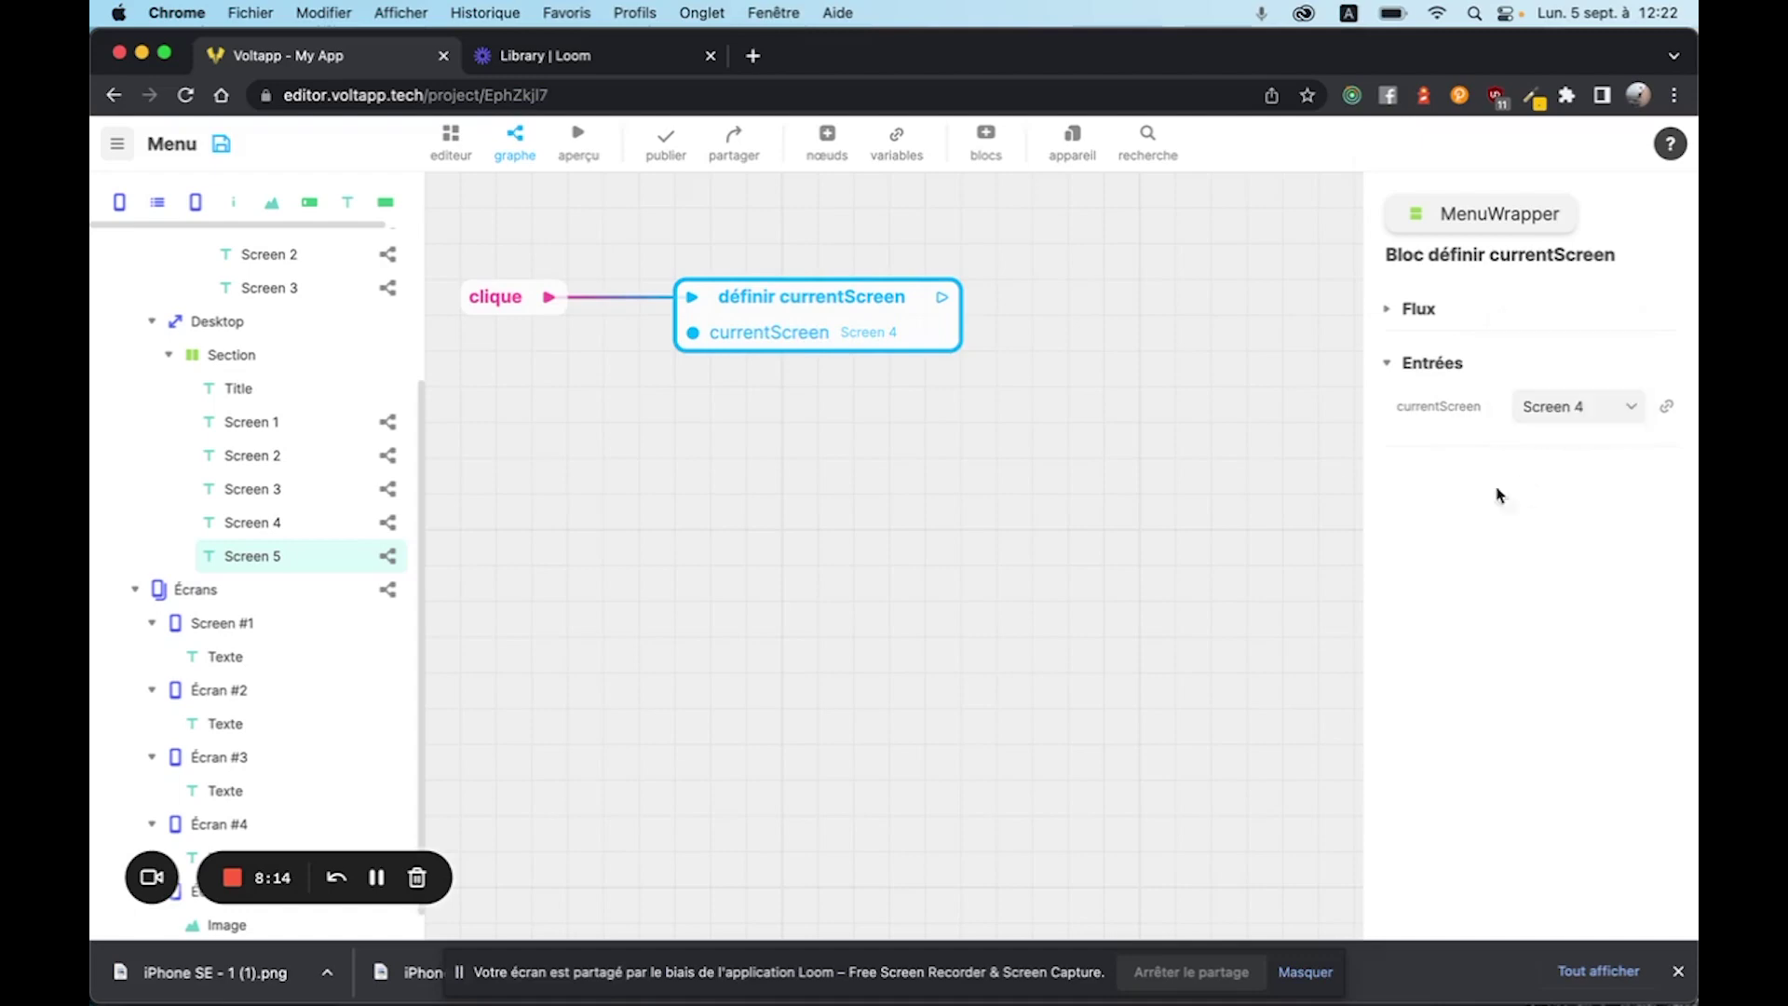
- Replace the "définir currentScreen" block on the clique event with a new one whose value is Screen 5
{"action": "right_click", "coordinate": [823, 332]}
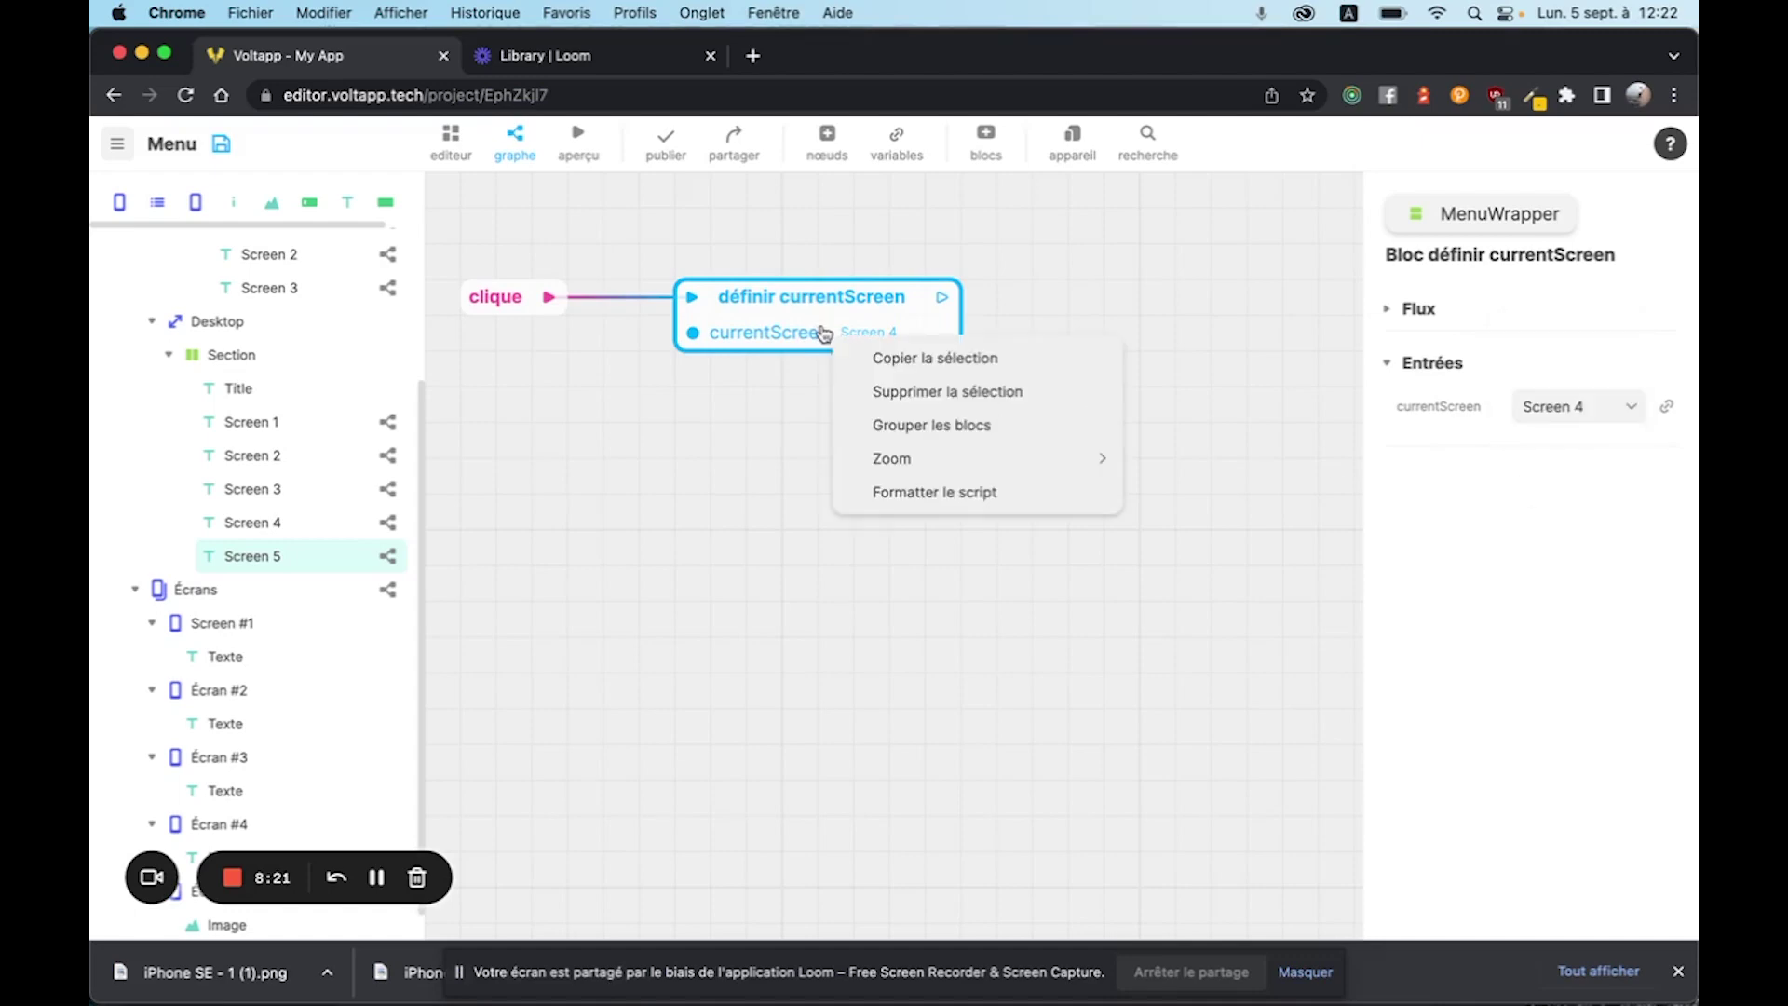
{"action": "left_click", "coordinate": [886, 395]}
{"action": "left_click_drag", "start_coordinate": [560, 302], "coordinate": [746, 300]}
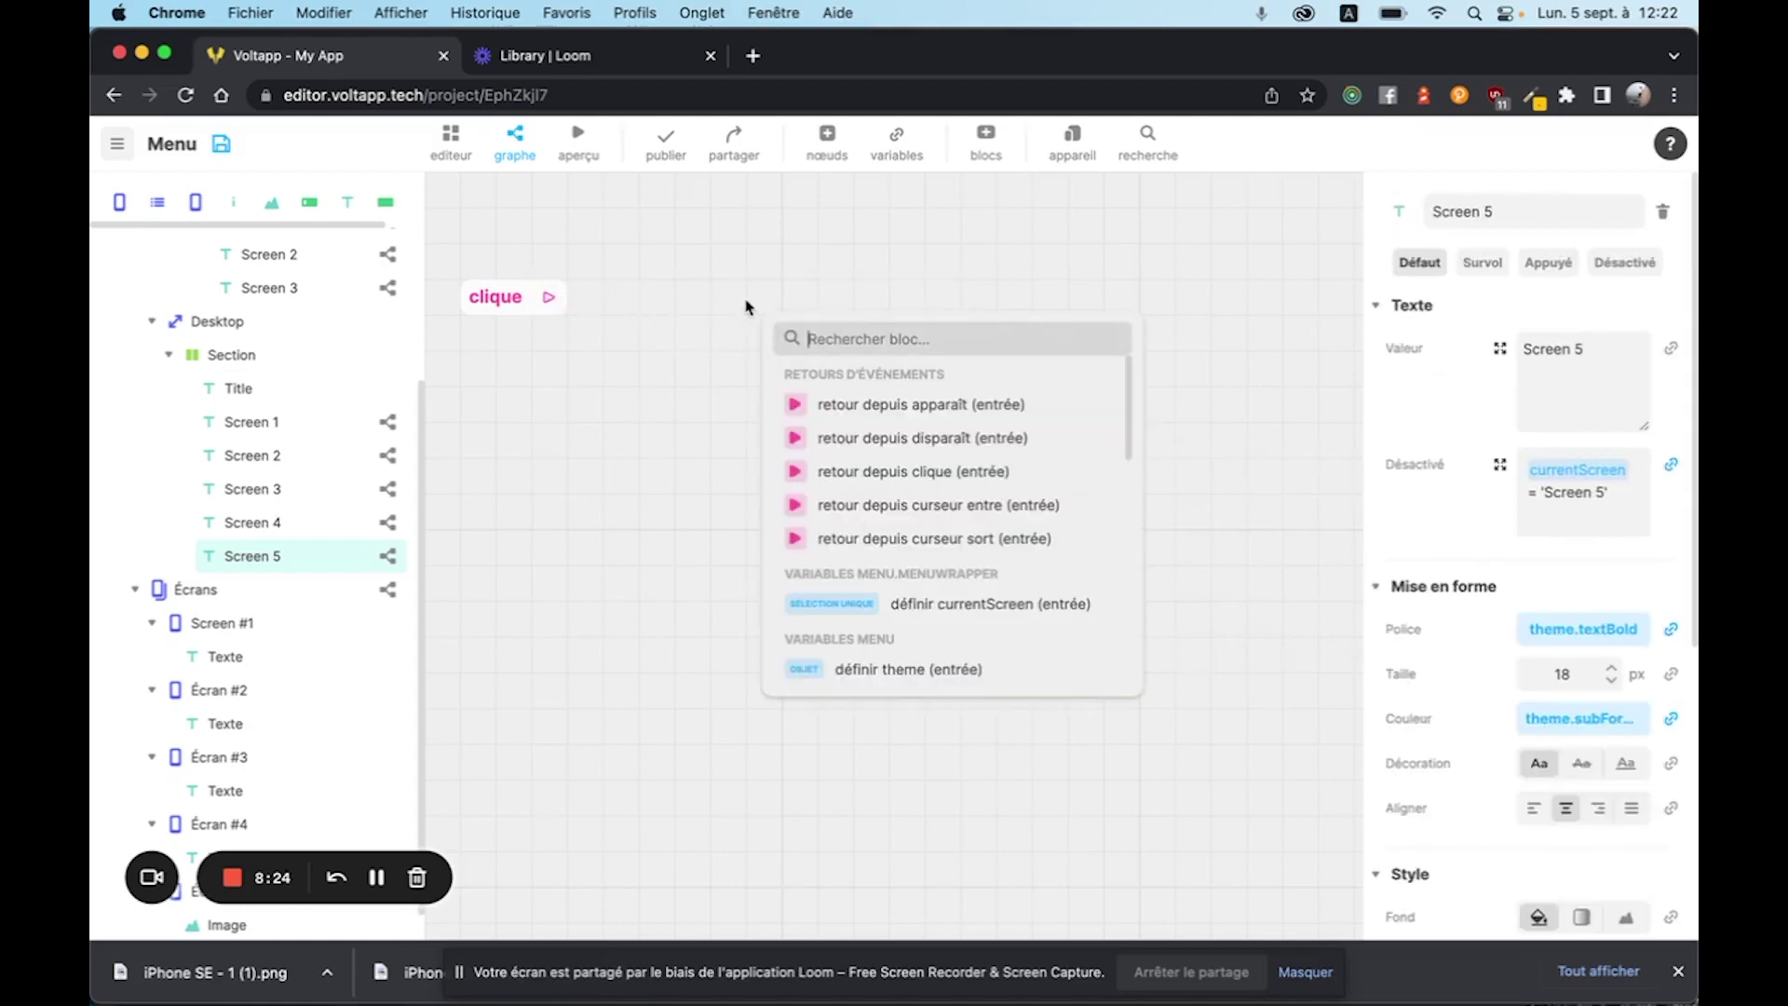
{"action": "left_click", "coordinate": [911, 623]}
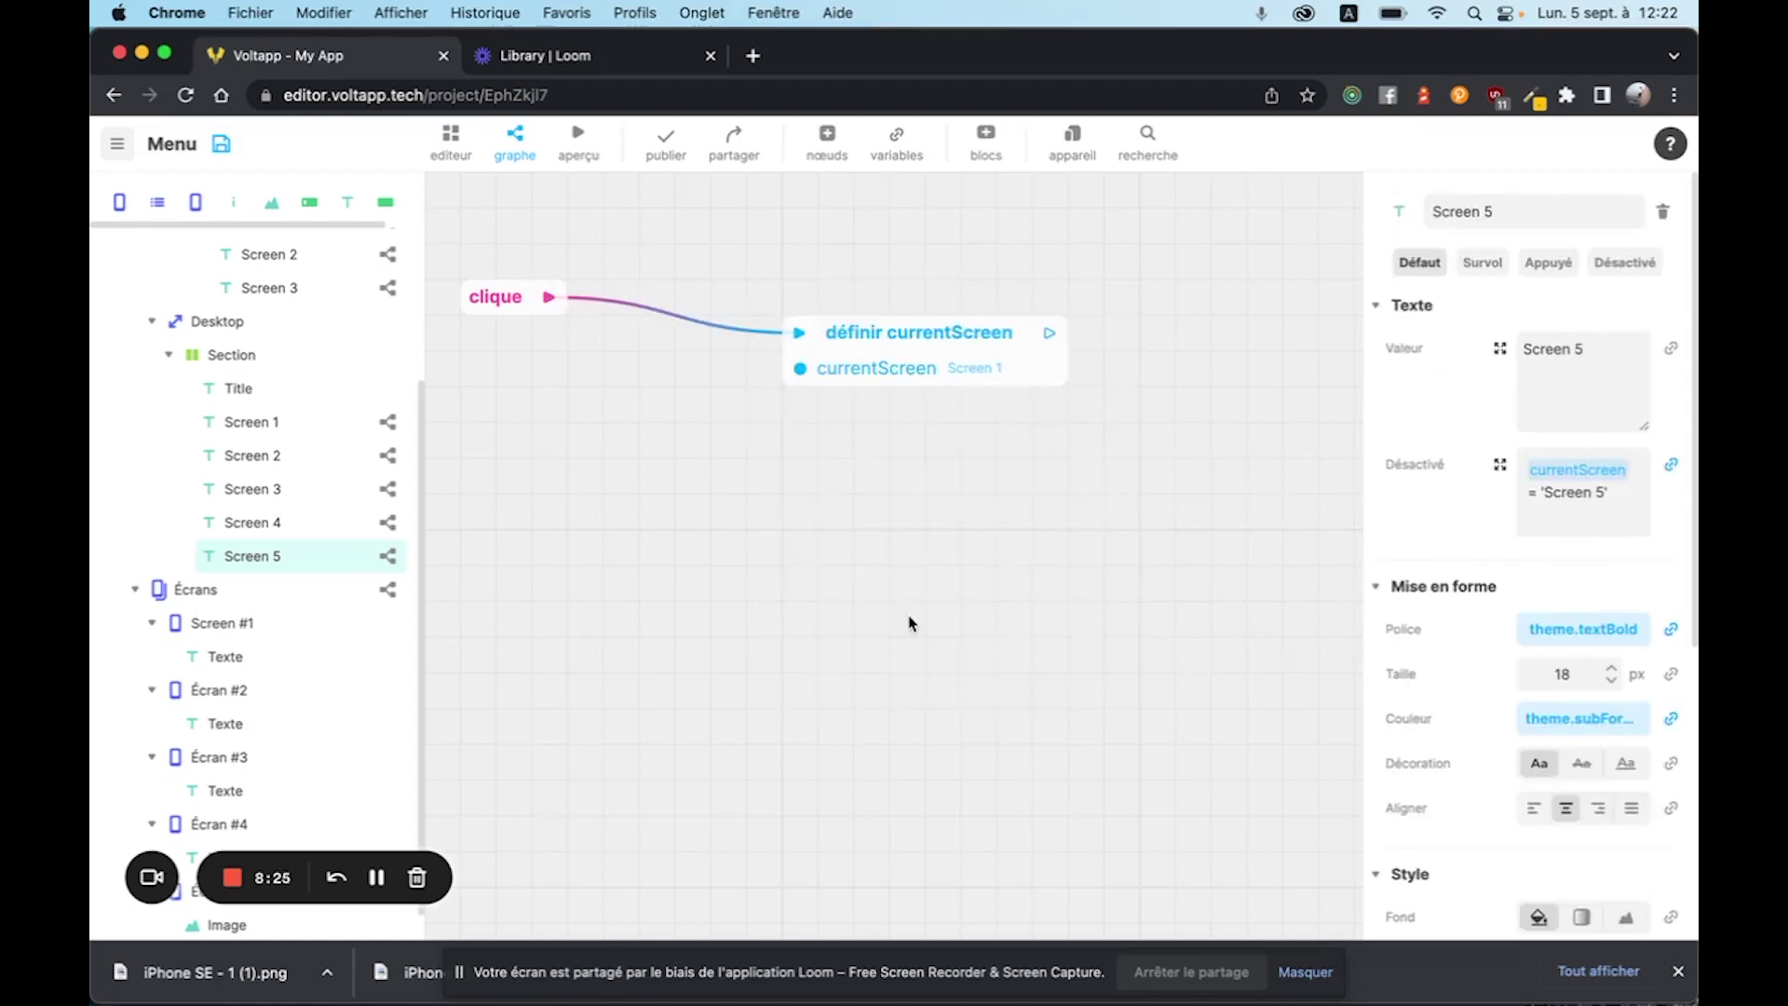
{"action": "left_click_drag", "start_coordinate": [886, 386], "coordinate": [712, 335]}
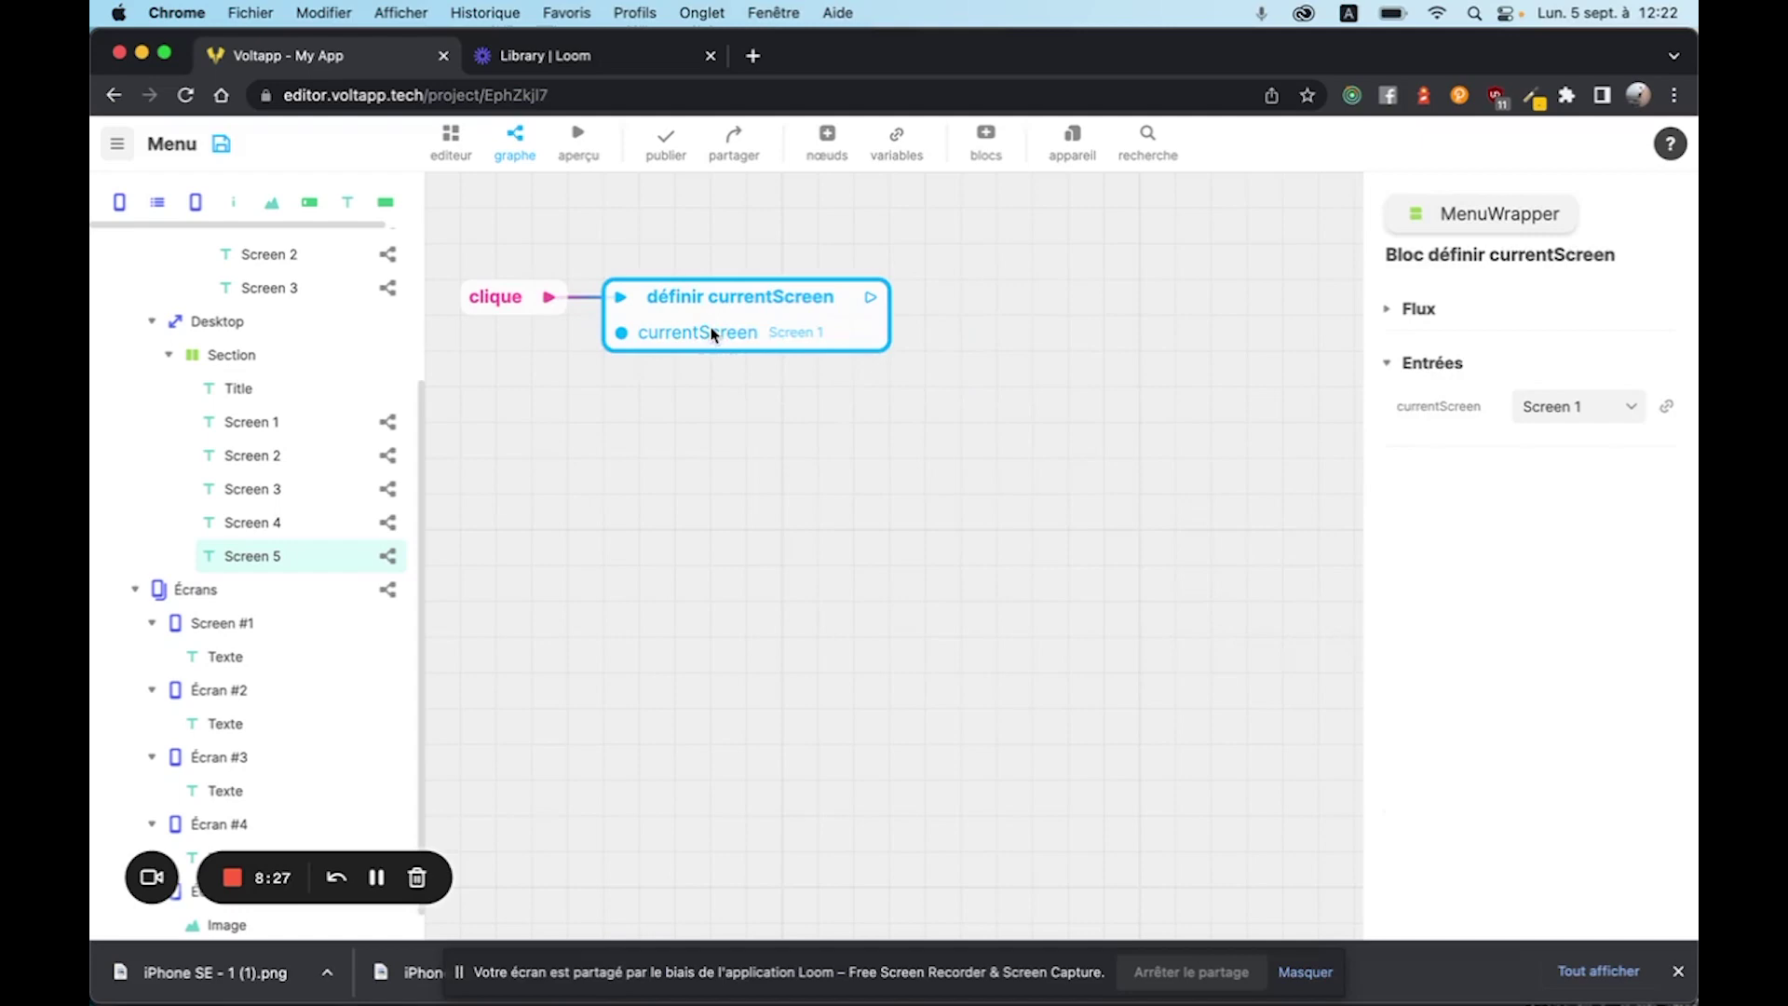
{"action": "left_click", "coordinate": [1566, 407]}
{"action": "left_click", "coordinate": [1557, 501]}
- Preview the desktop menu and test its links to Screen 5, Screen 4, Screen 3 and Screen 2
{"action": "left_click", "coordinate": [578, 141]}
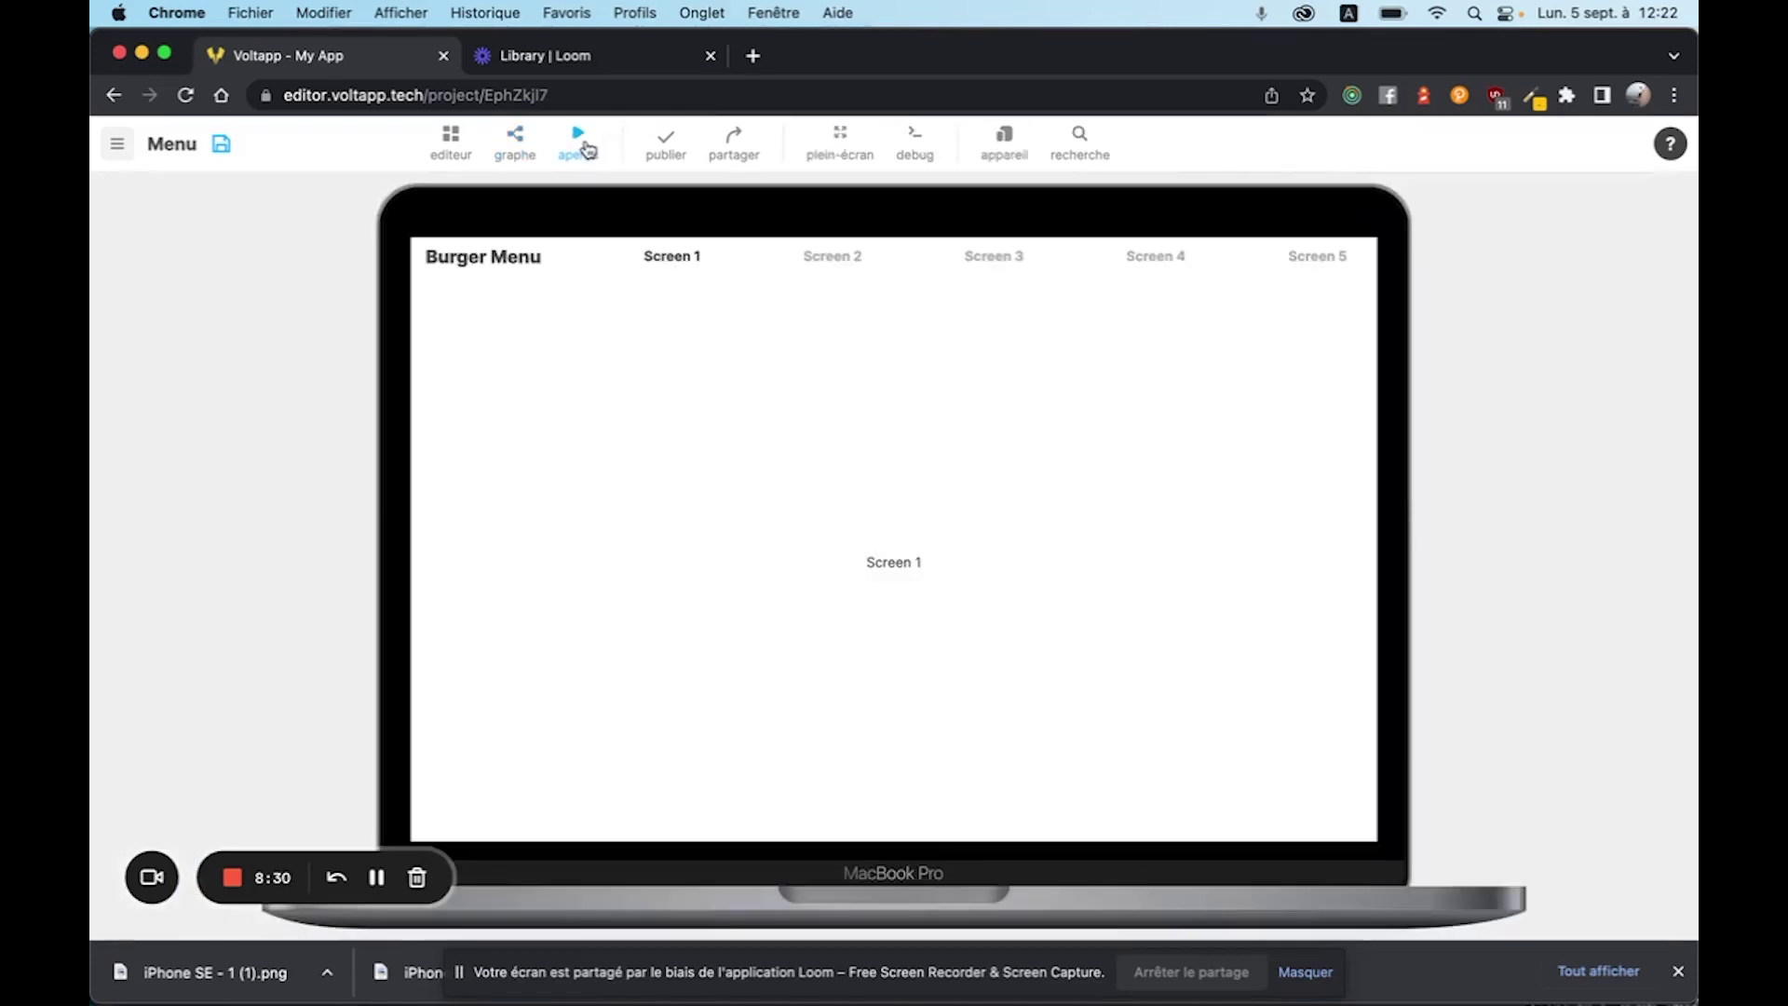
{"action": "left_click", "coordinate": [1299, 258]}
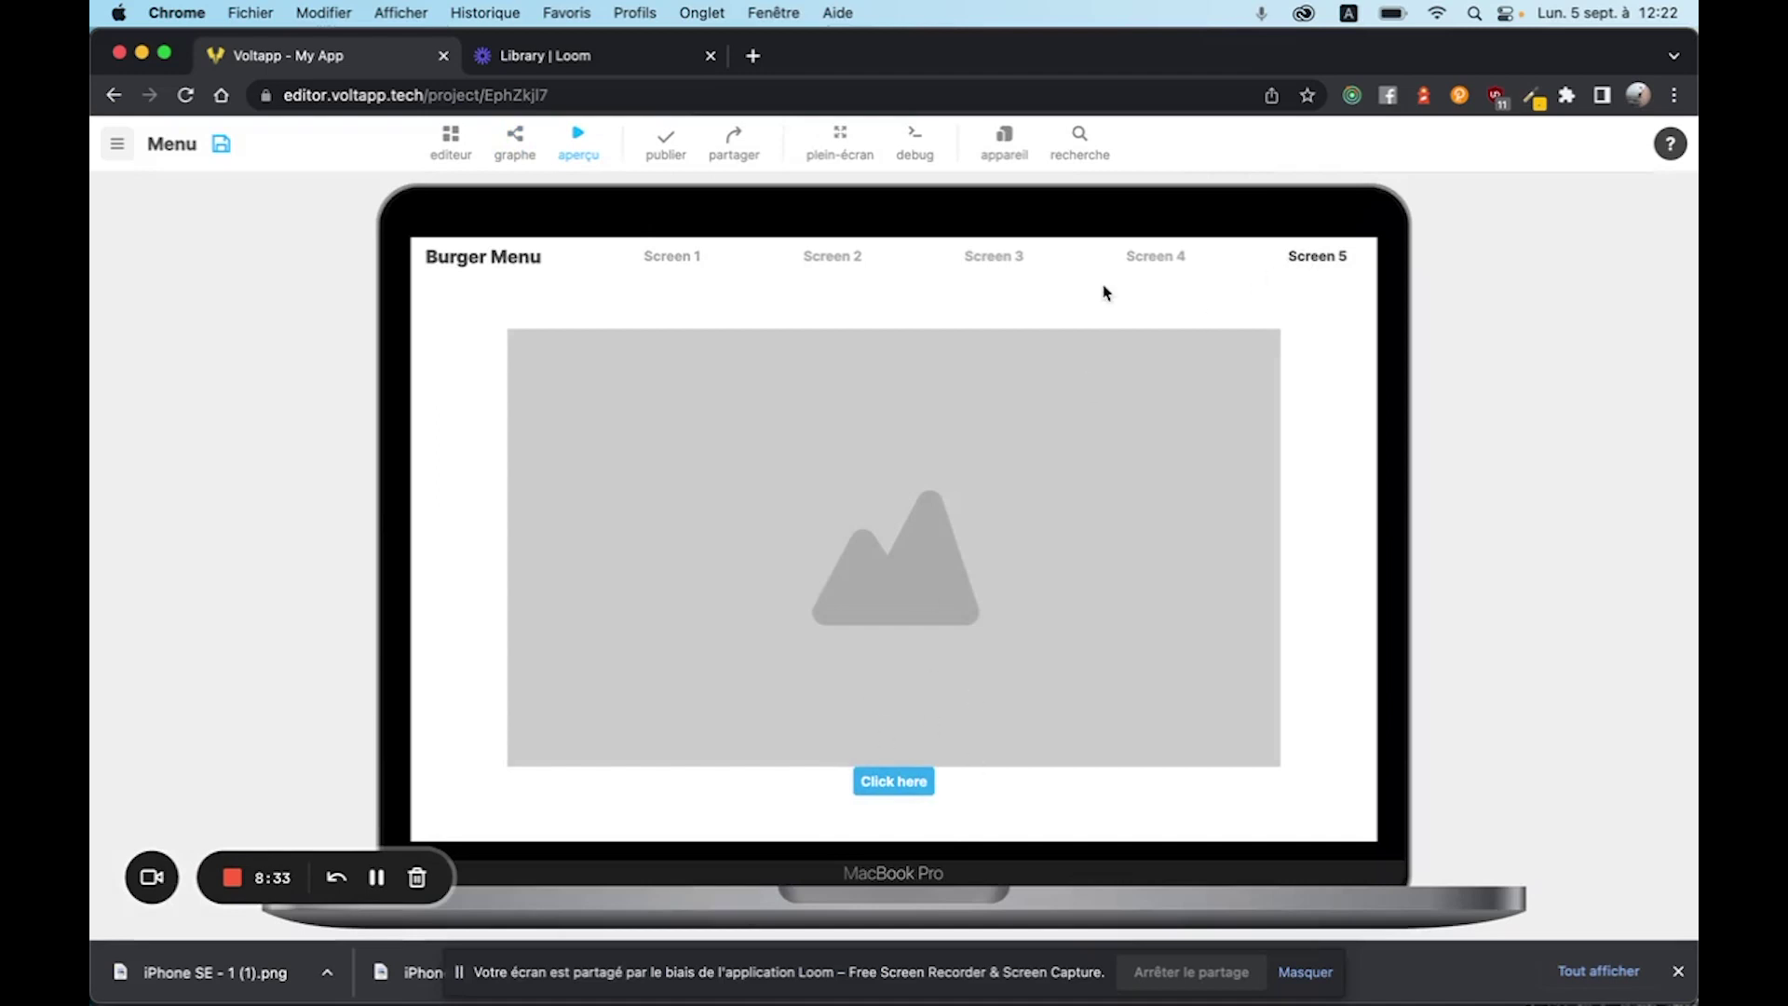
{"action": "left_click", "coordinate": [1164, 262]}
{"action": "left_click", "coordinate": [999, 259]}
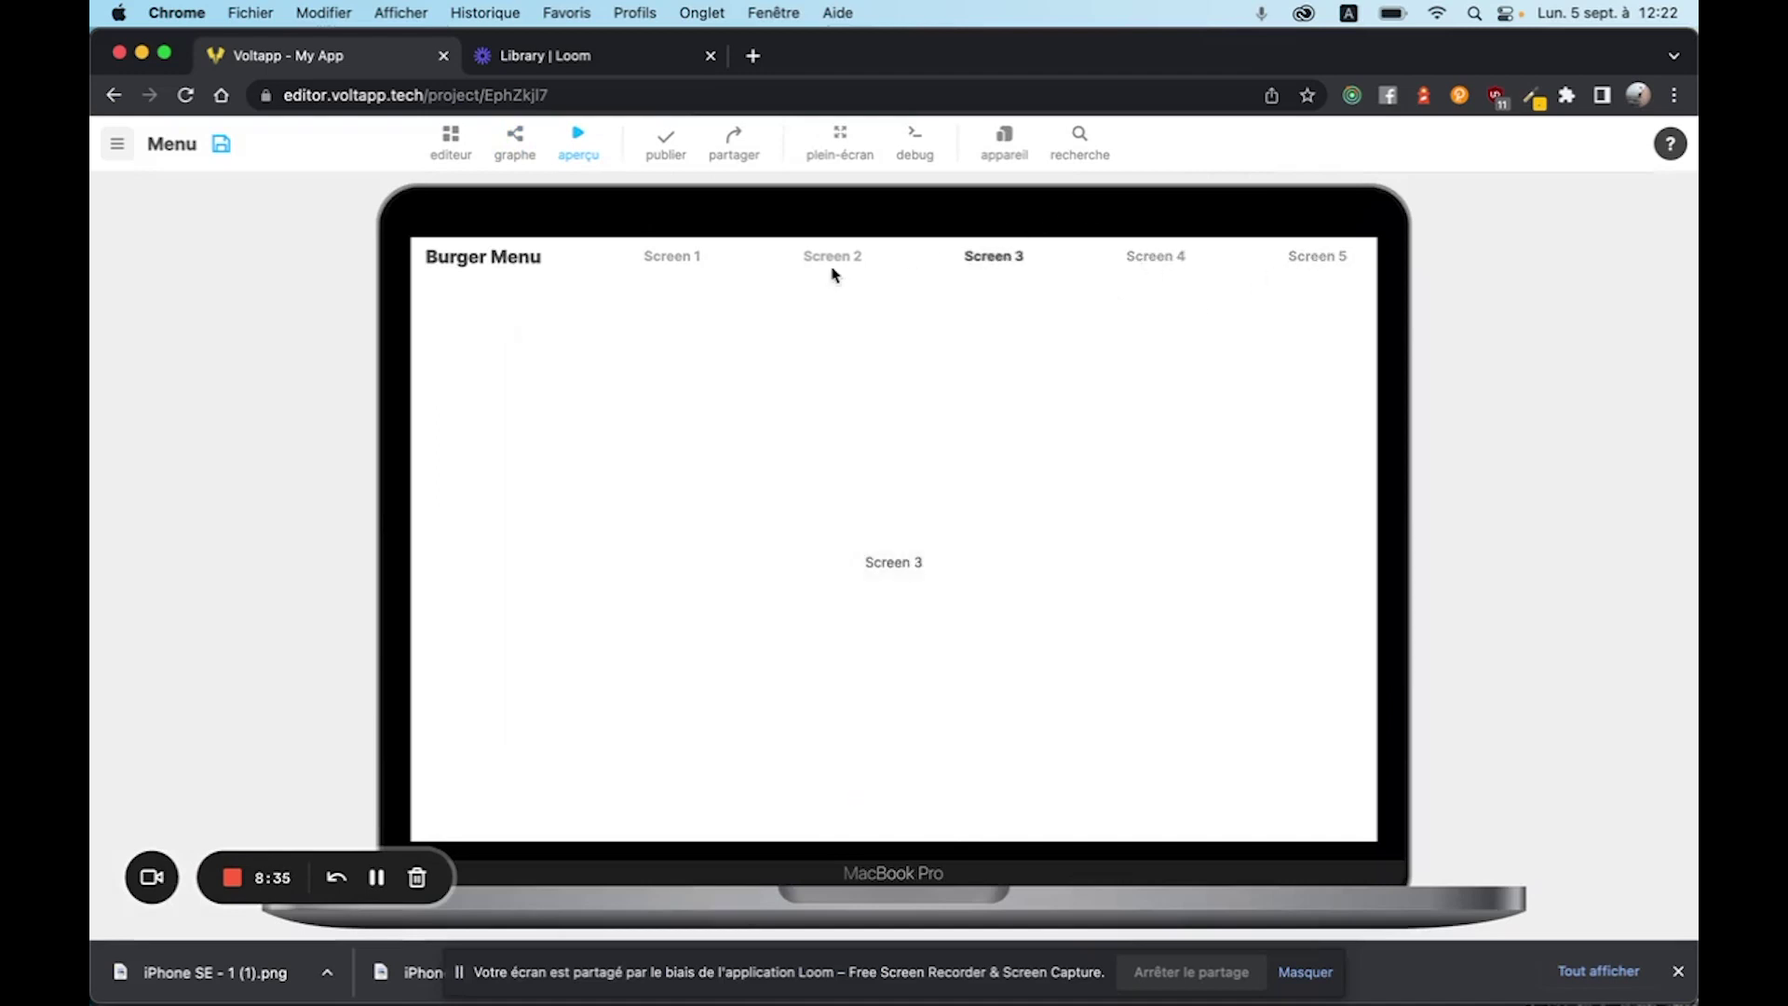
{"action": "left_click", "coordinate": [838, 257]}
{"action": "left_click", "coordinate": [585, 152]}
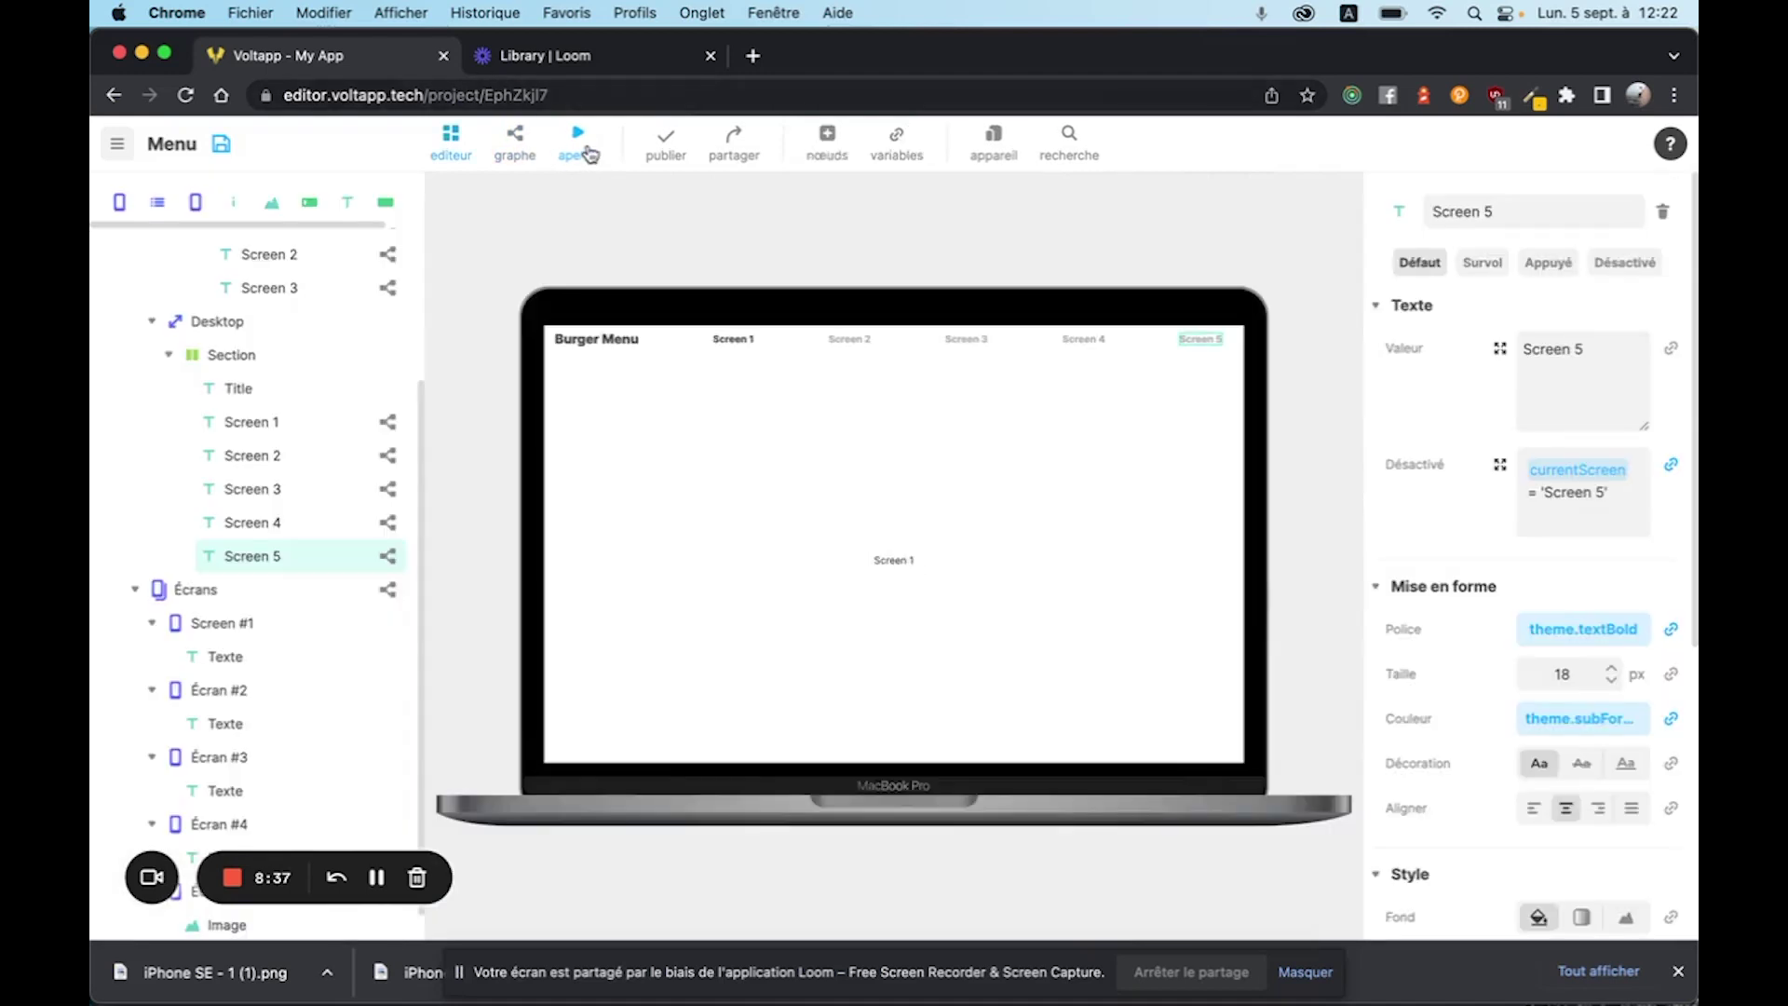
- Change the display device from the MacBook Pro to an iPhone and preview the mobile version of the menu
{"action": "left_click", "coordinate": [994, 142]}
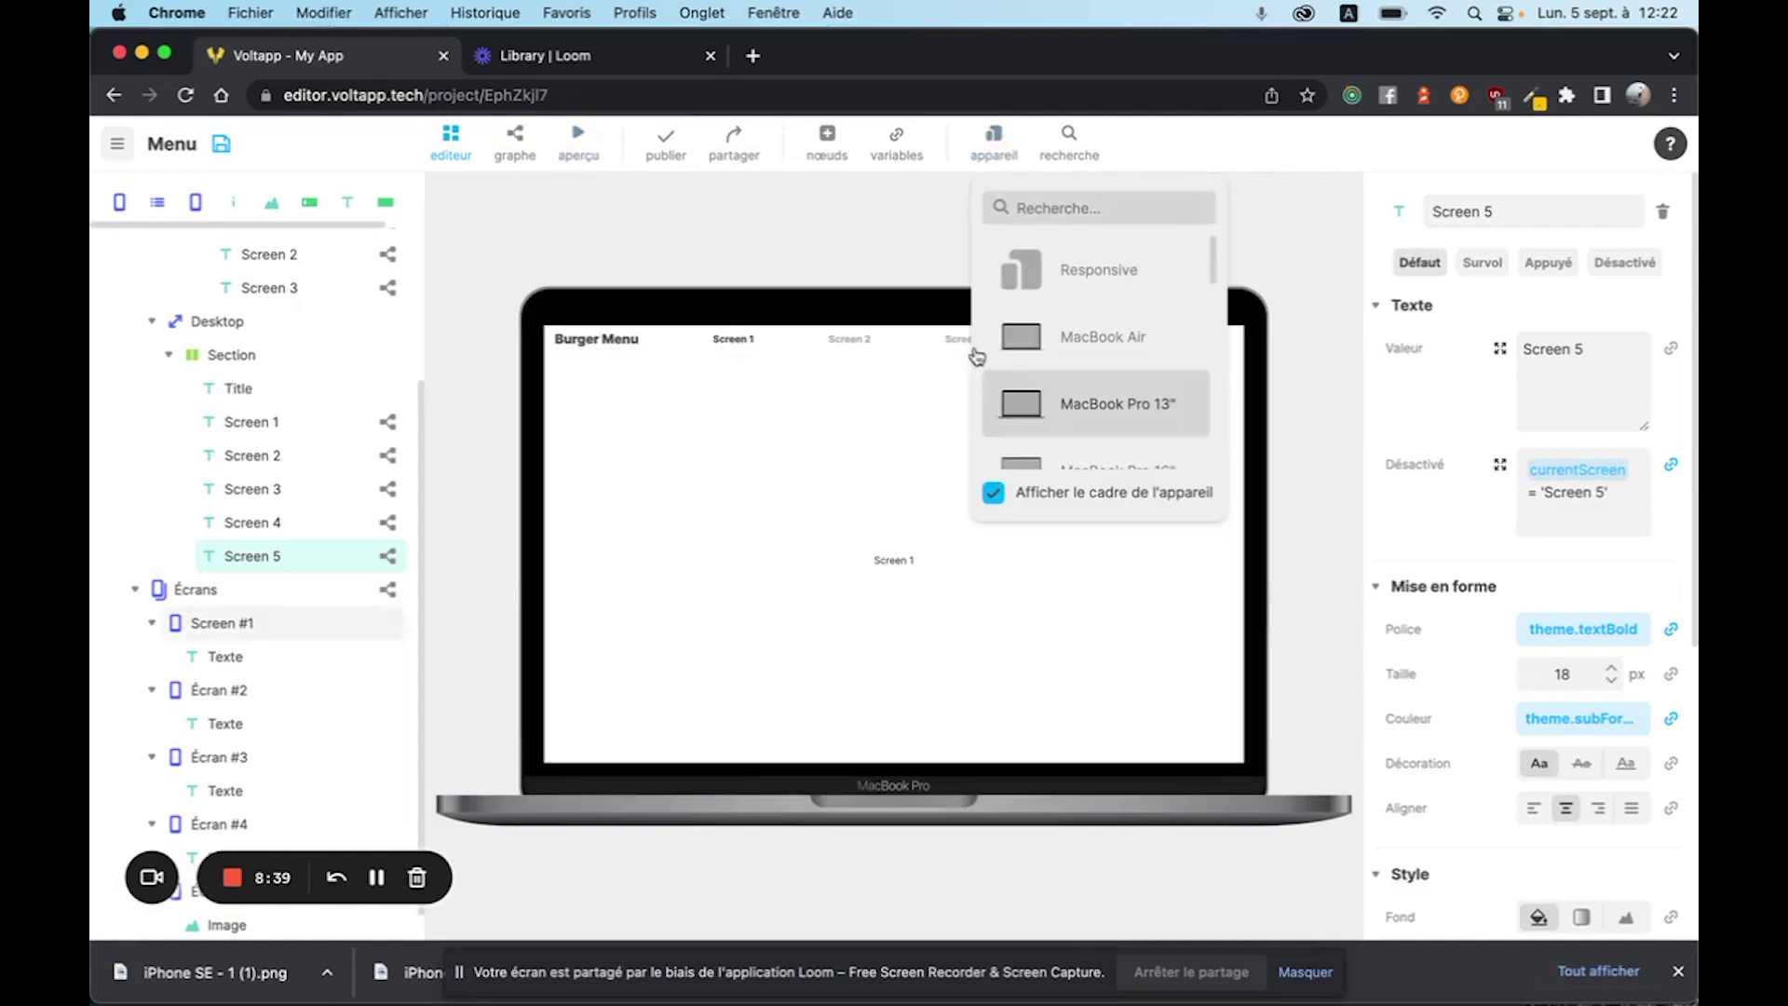
{"action": "scroll", "coordinate": [1071, 428], "scroll_direction": "down", "scroll_amount": 8}
{"action": "left_click", "coordinate": [1061, 387]}
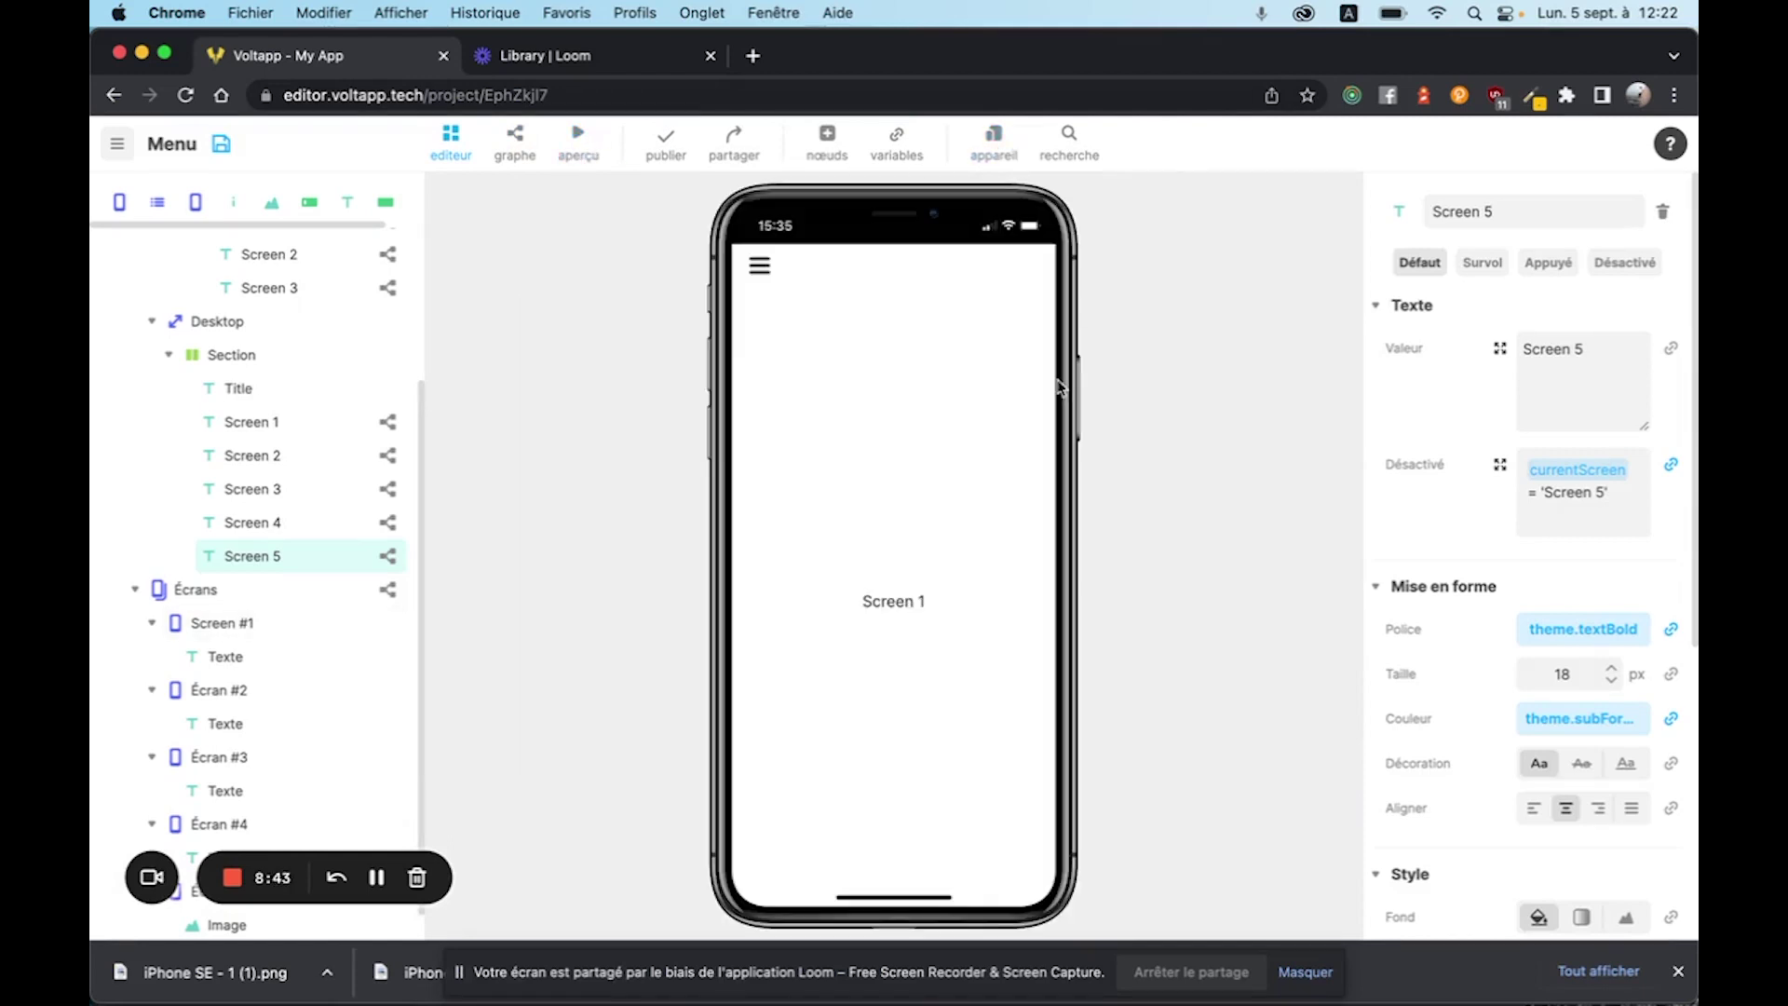
{"action": "left_click", "coordinate": [609, 150]}
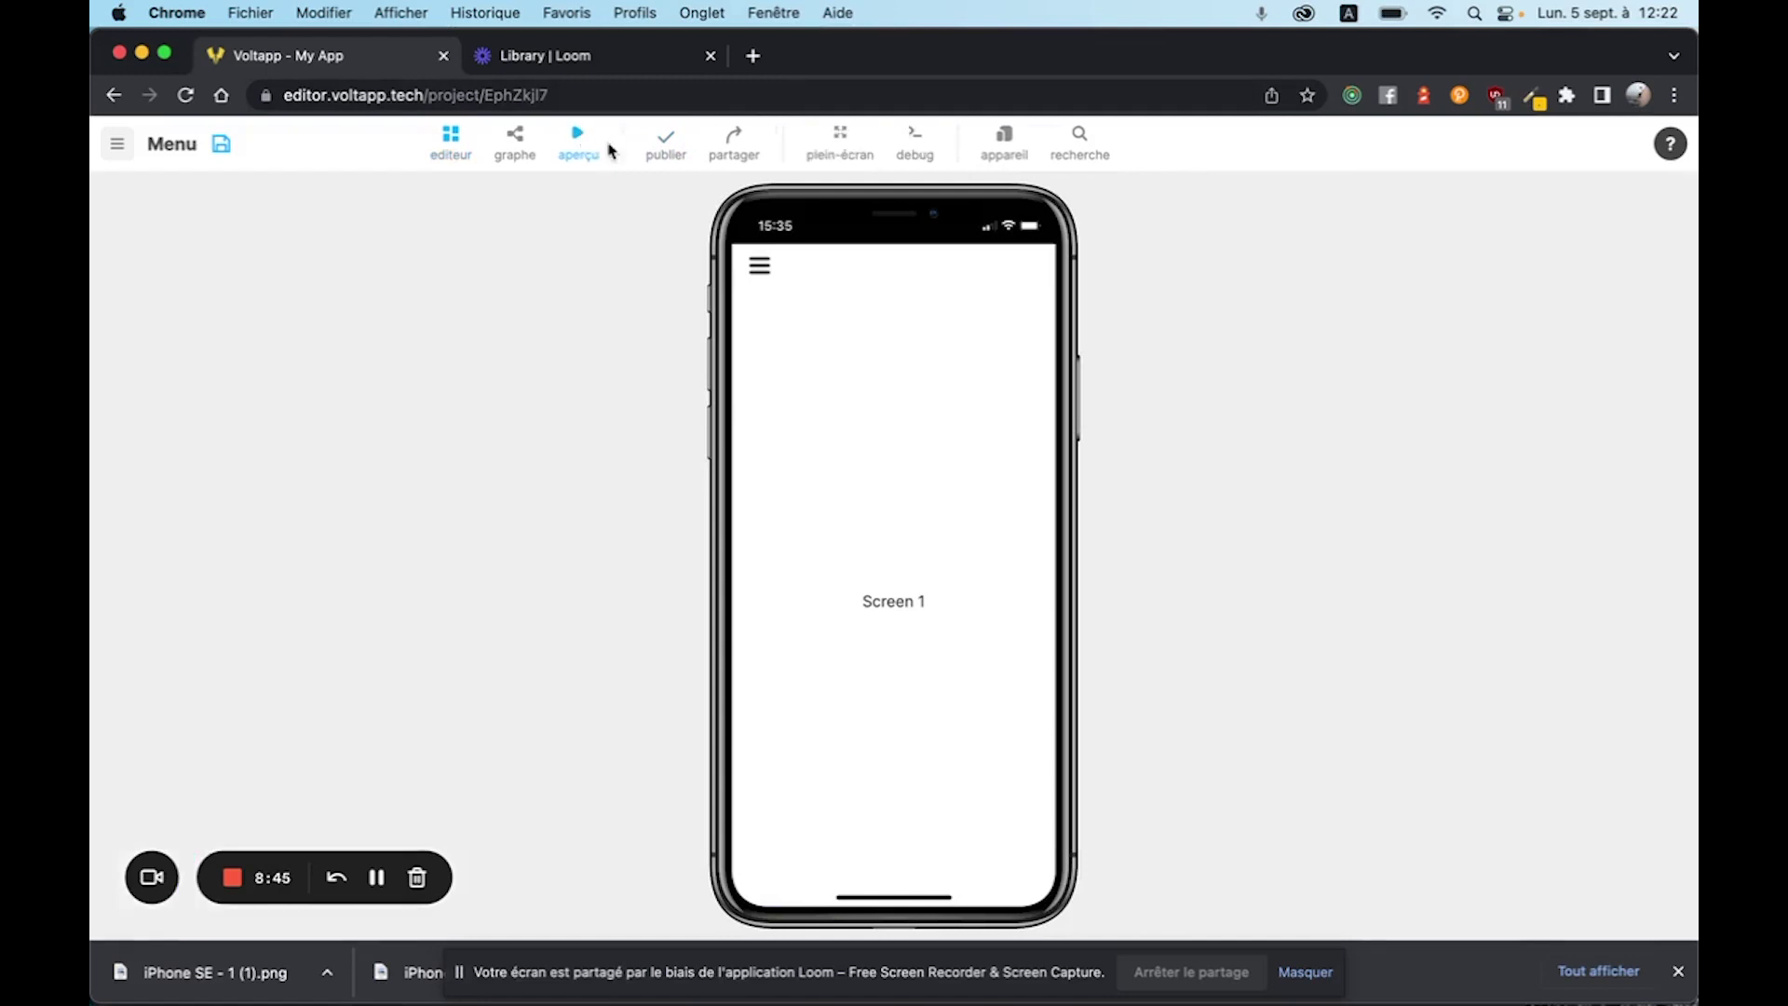
- Open the mobile menu in the preview to check its entries, and return to the editor
{"action": "left_click", "coordinate": [760, 266]}
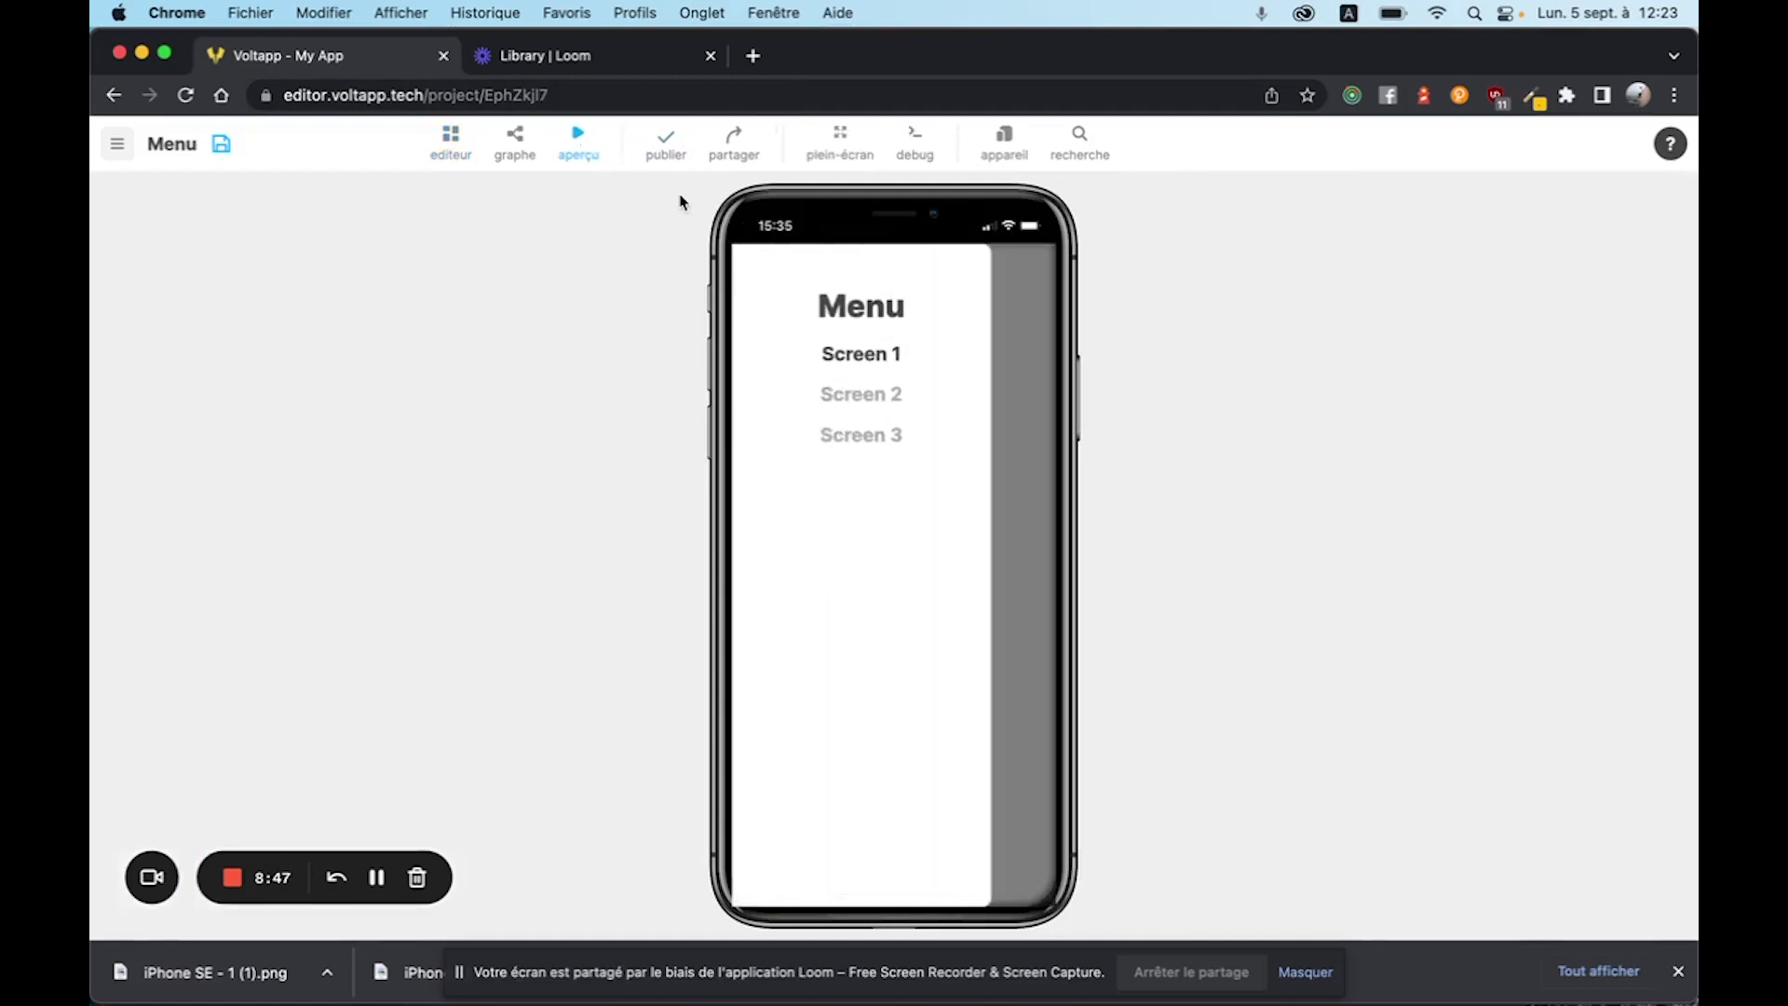
{"action": "left_click", "coordinate": [576, 142]}
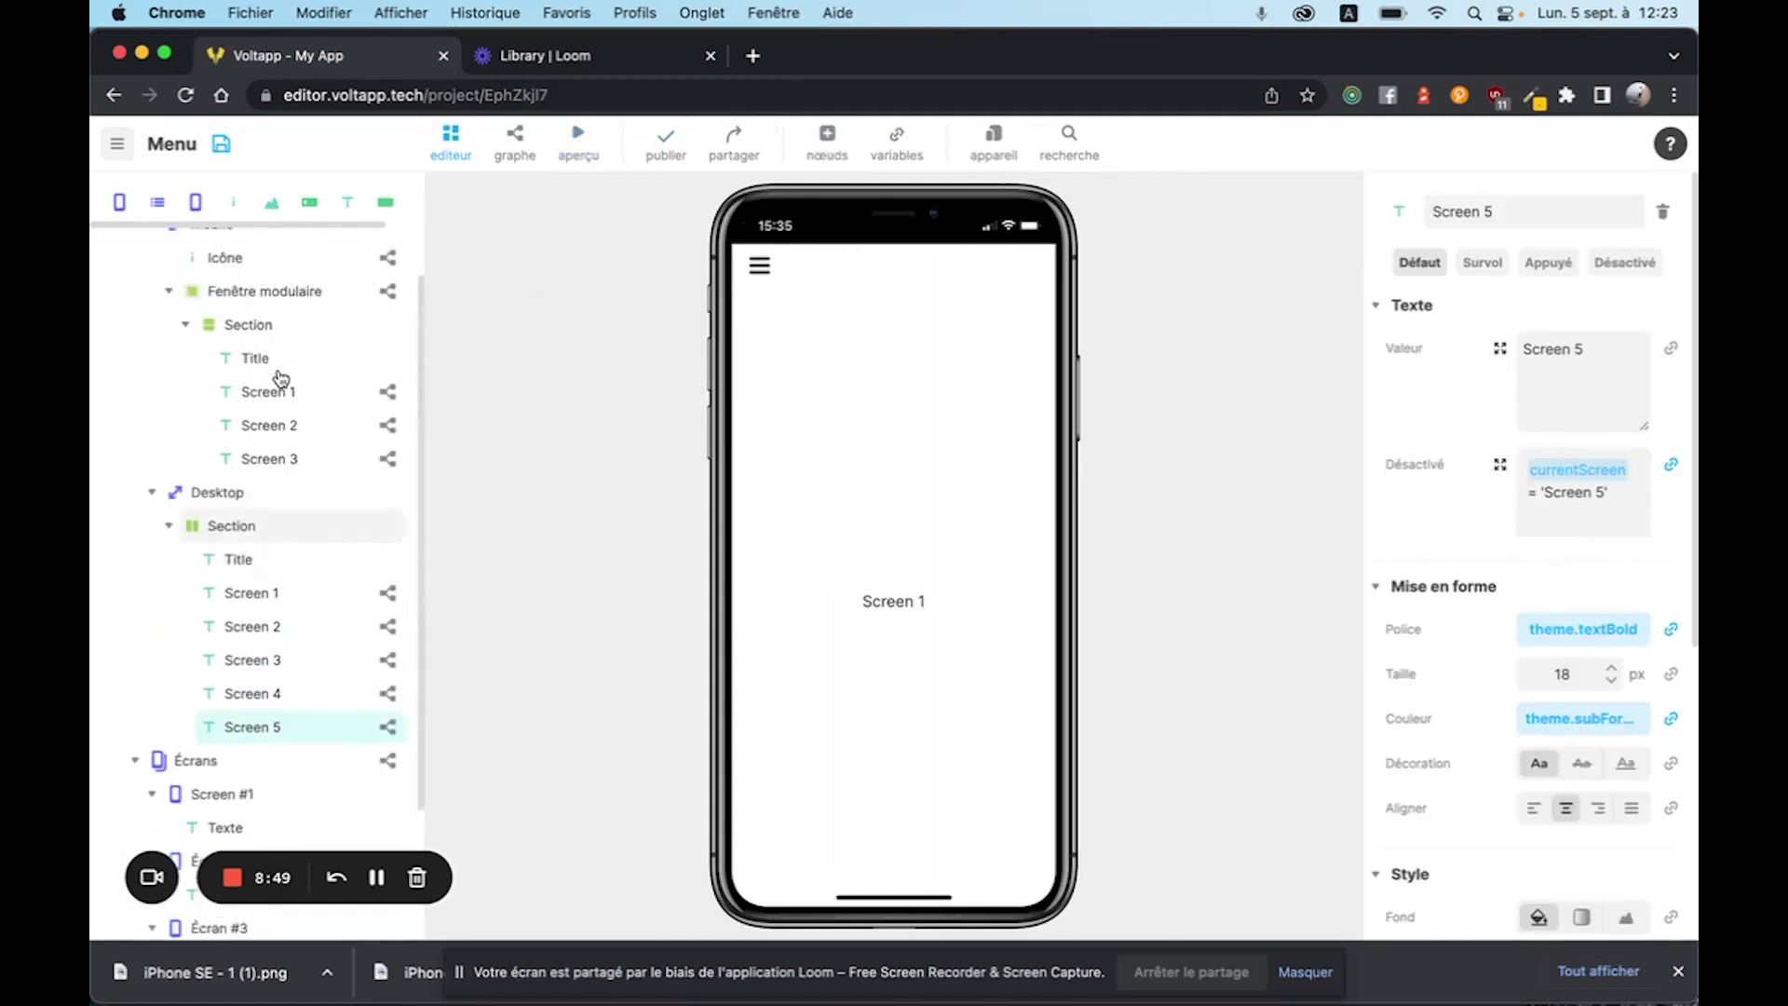
- Duplicate the Screen 3 text in the mobile menu's section and set the copy's value to Screen 4
{"action": "scroll", "coordinate": [281, 377], "scroll_direction": "up", "scroll_amount": 1}
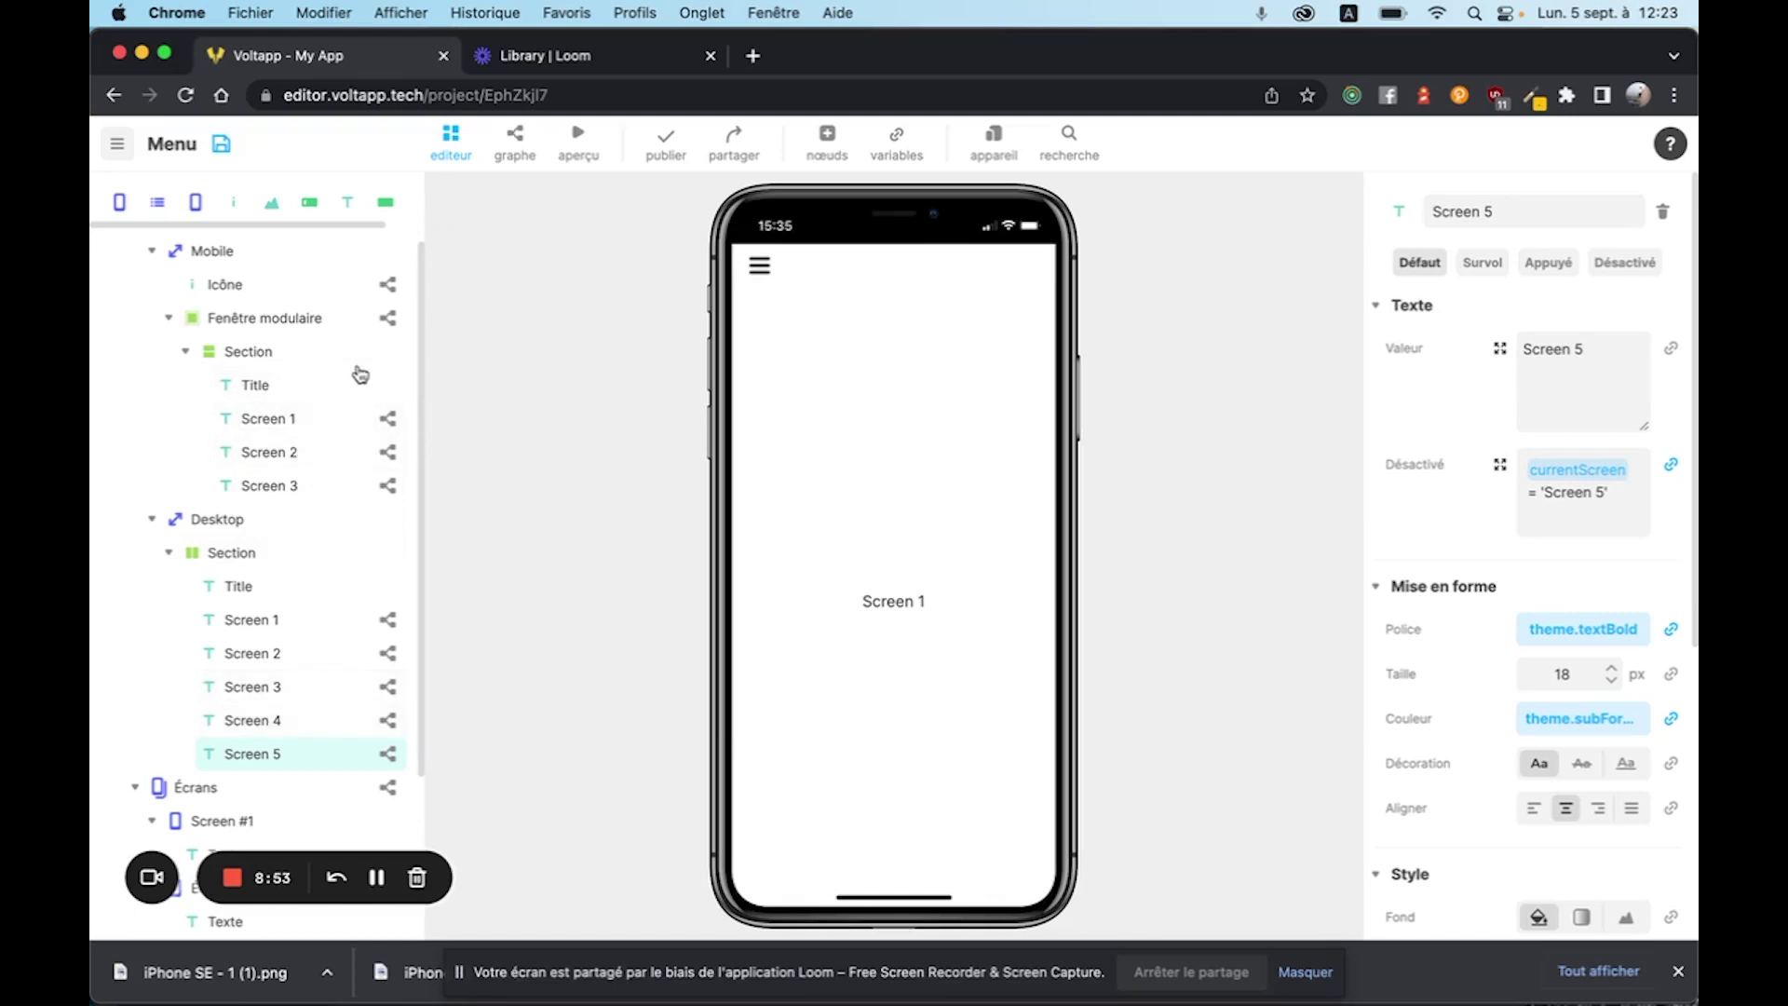
{"action": "right_click", "coordinate": [261, 489]}
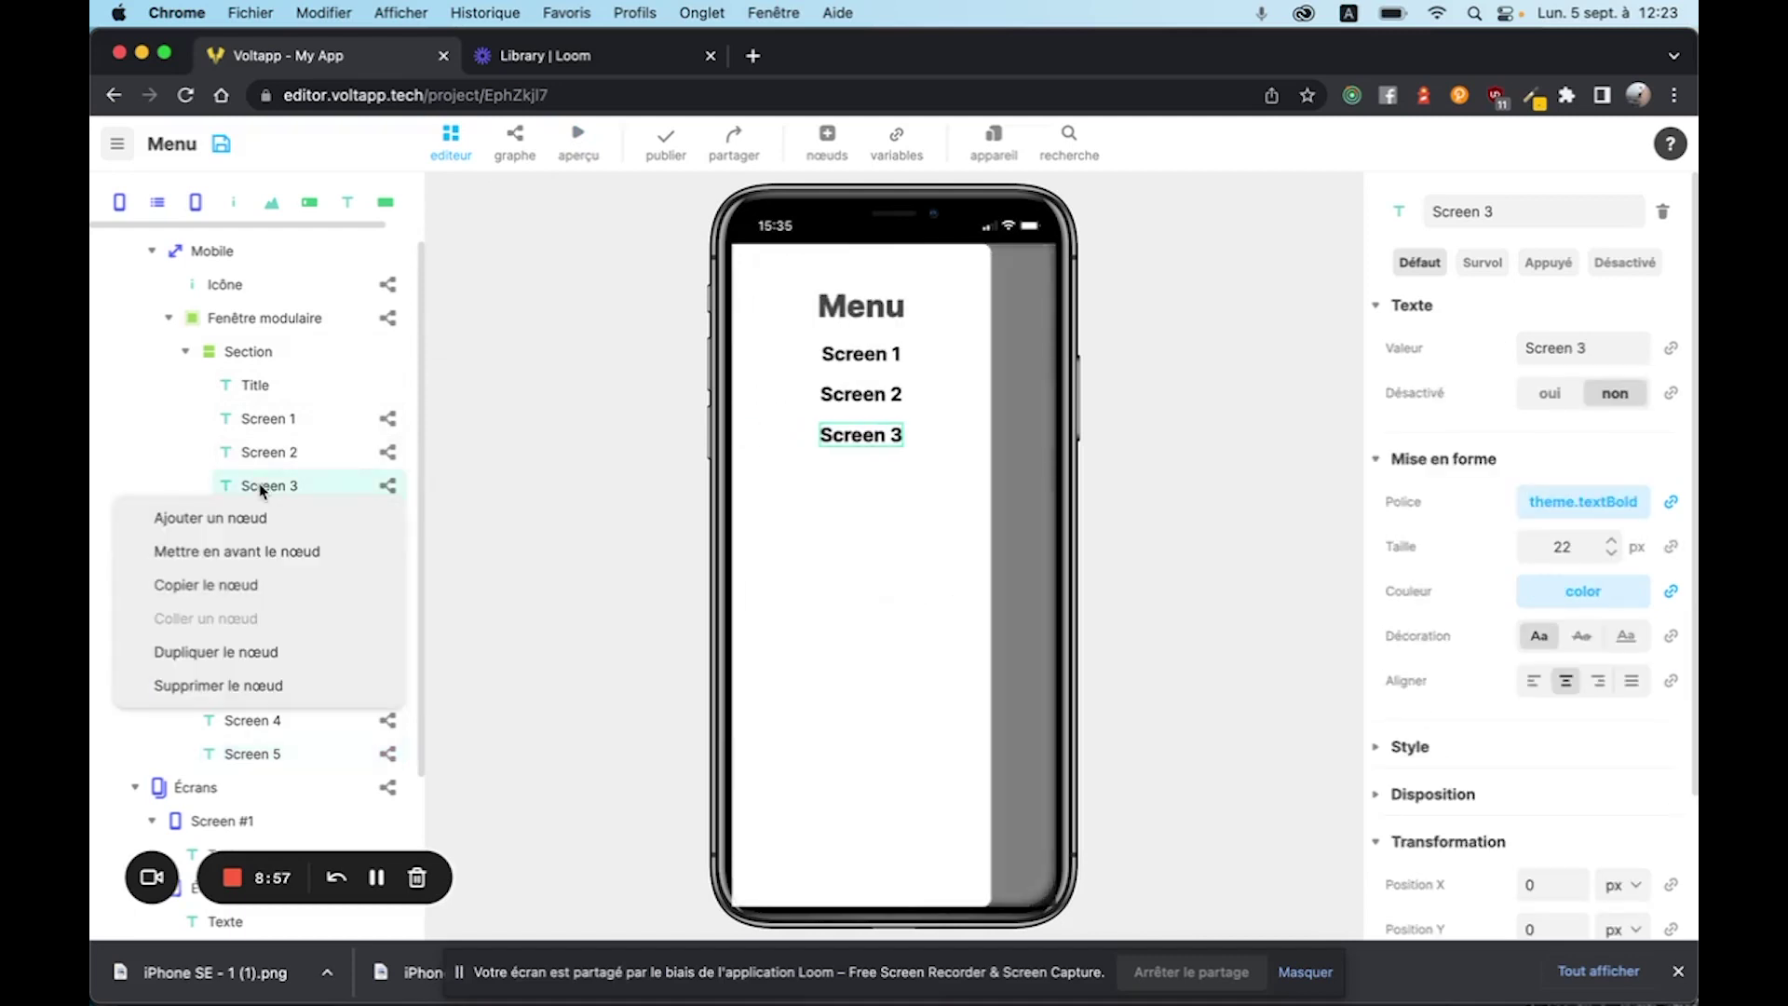
{"action": "left_click", "coordinate": [240, 651]}
{"action": "left_click", "coordinate": [289, 519]}
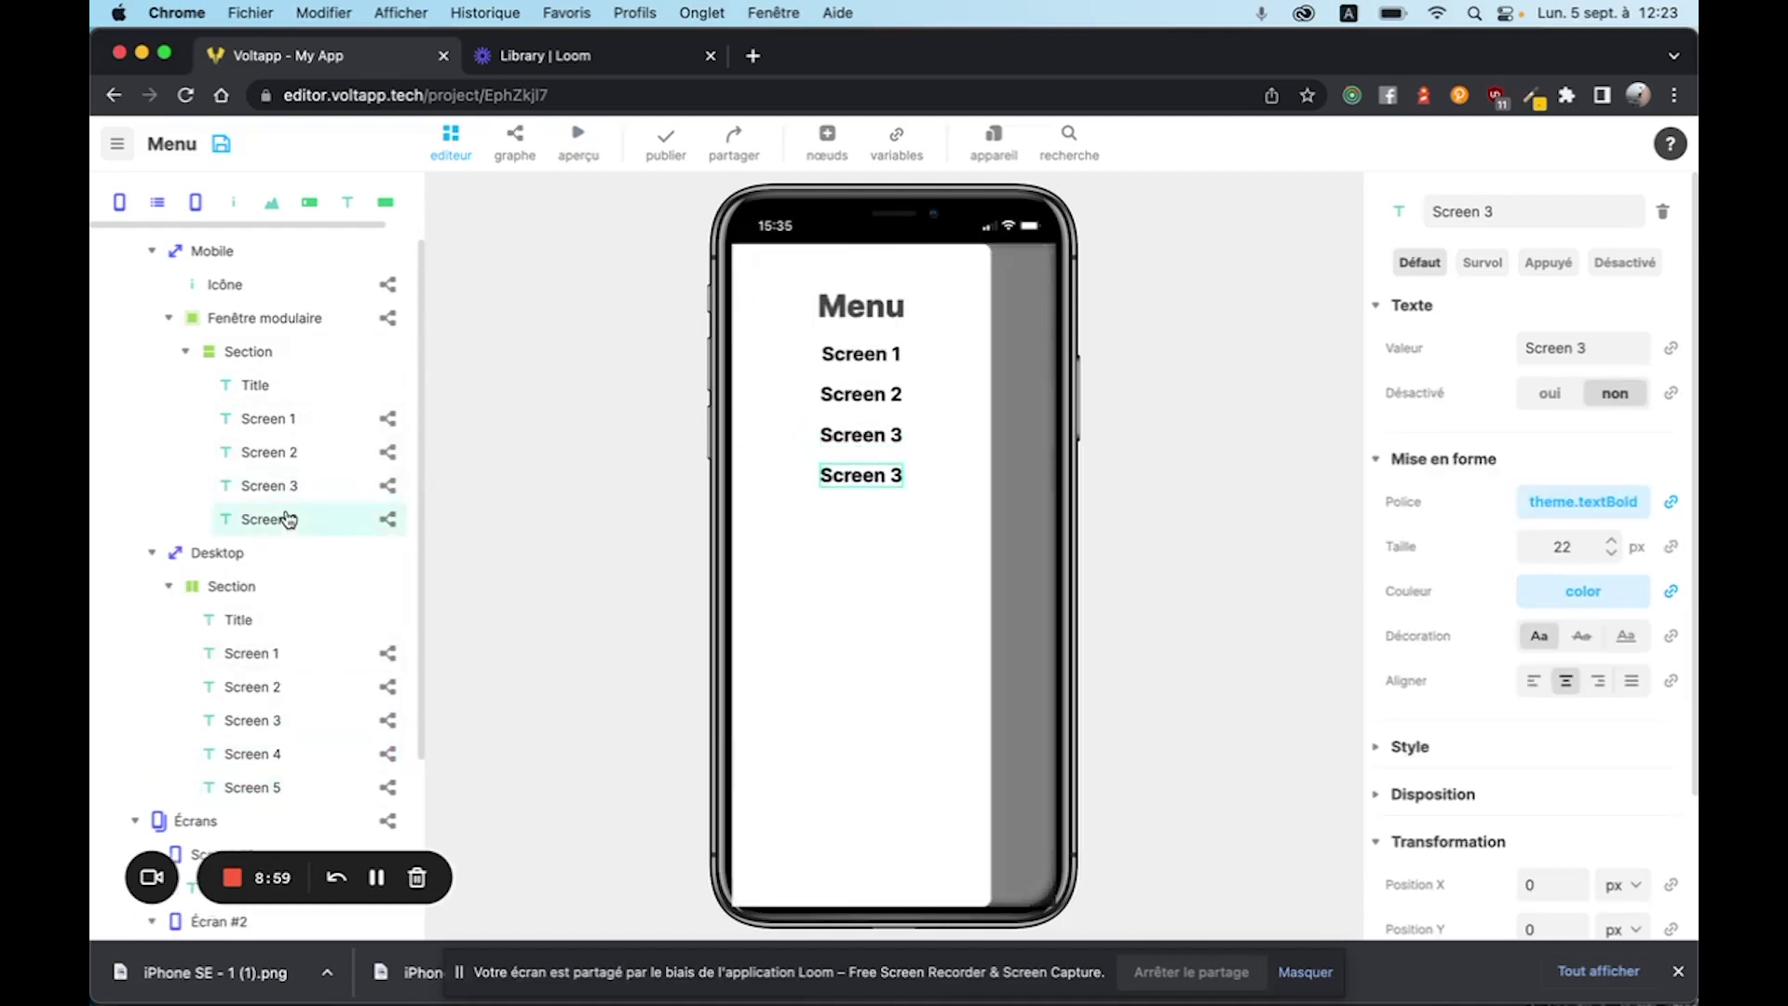
{"action": "triple_click", "coordinate": [1618, 341]}
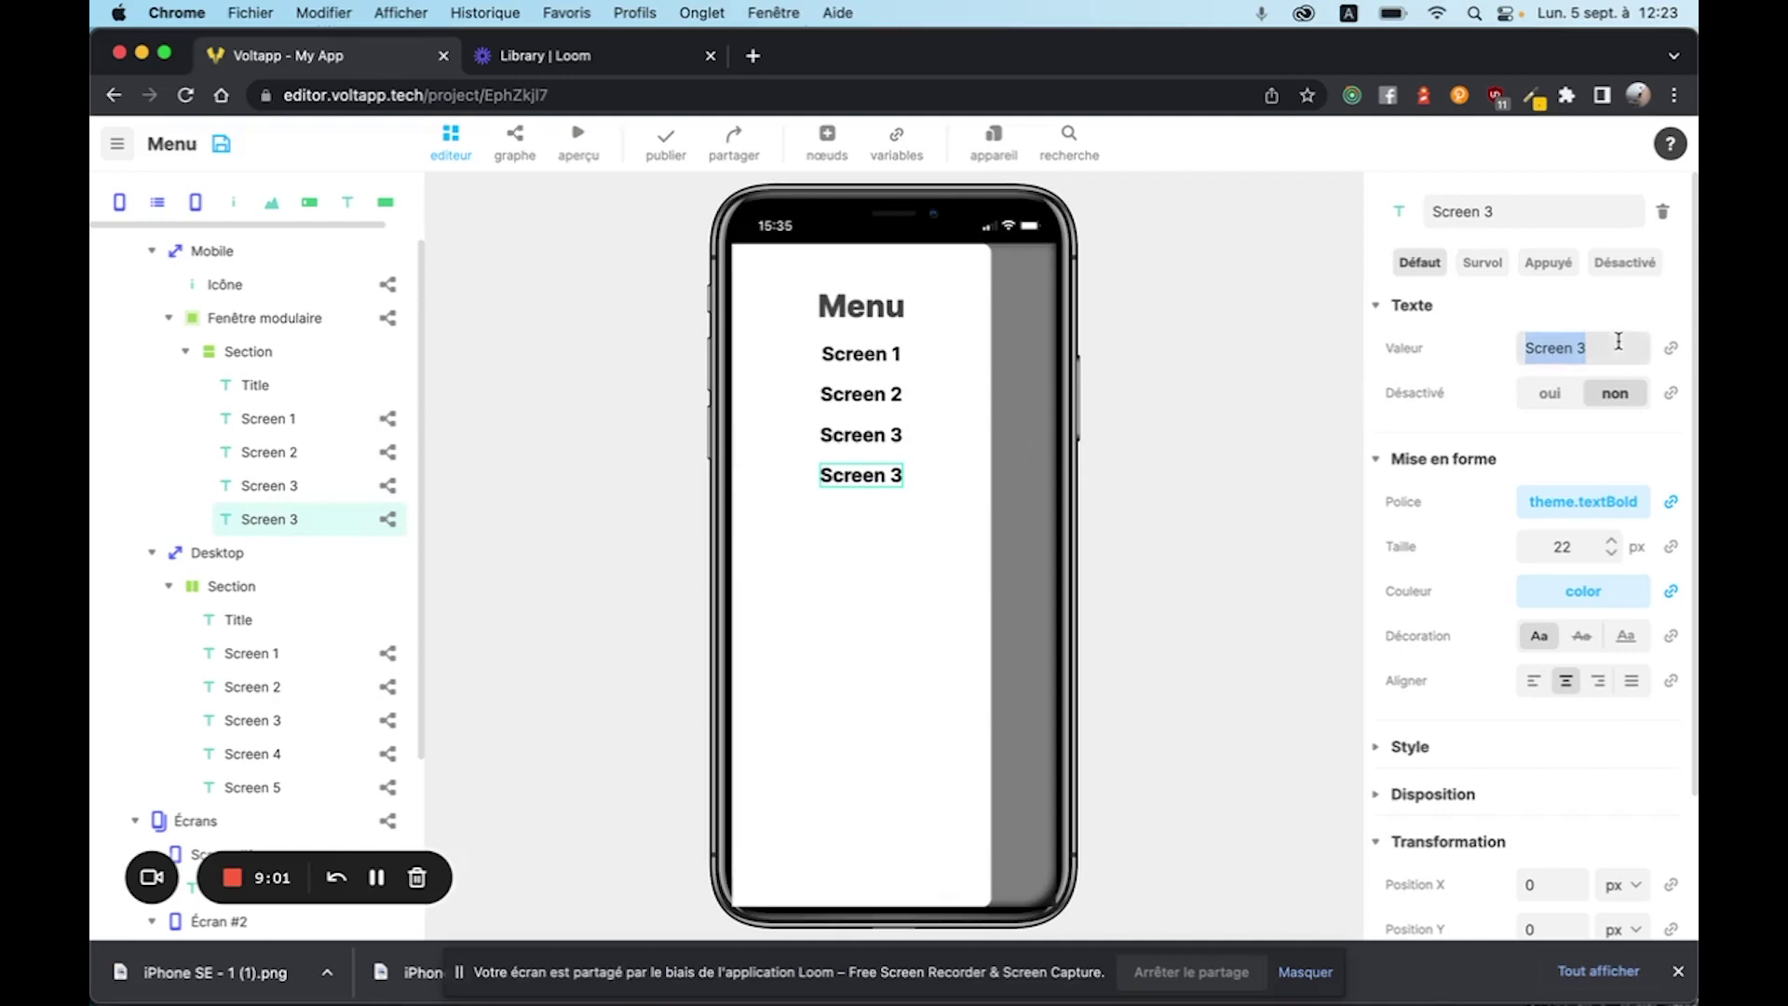
{"action": "key", "text": "Right"}
{"action": "type", "text": "4"}
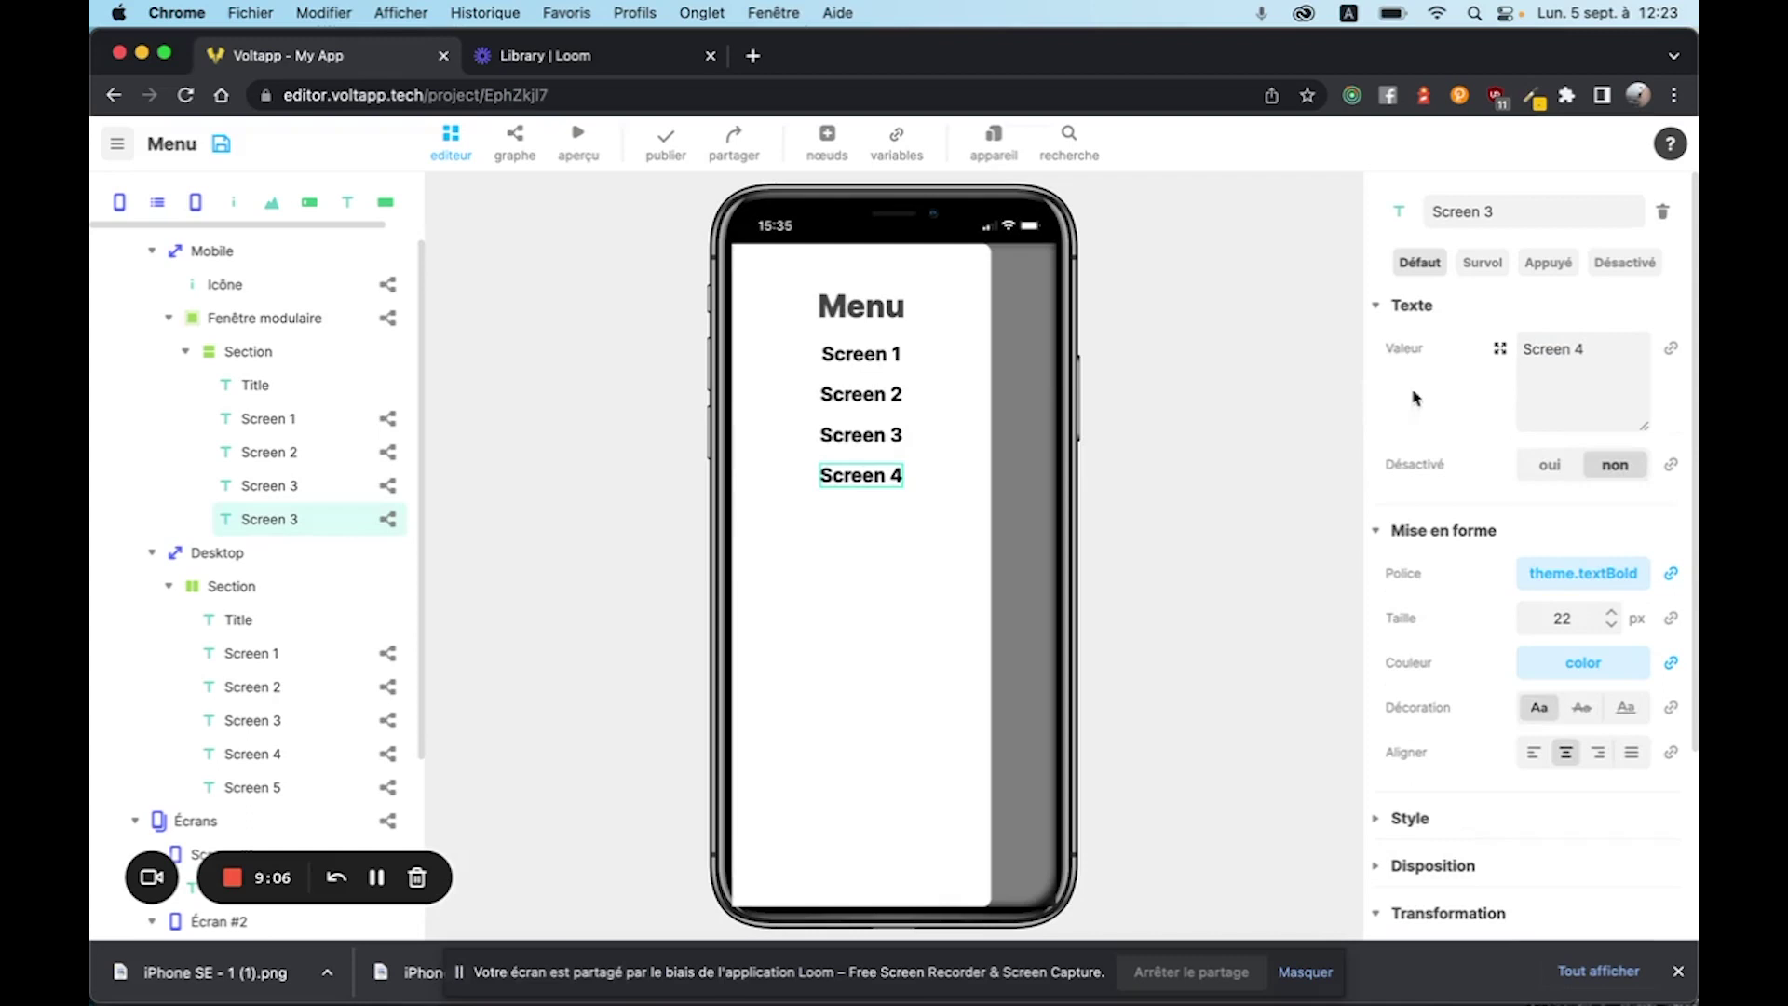
- Convert the mobile Screen 4 text's Désactivé property to a formula reading currentScreen = 'Screen 4'
{"action": "left_click", "coordinate": [1672, 464]}
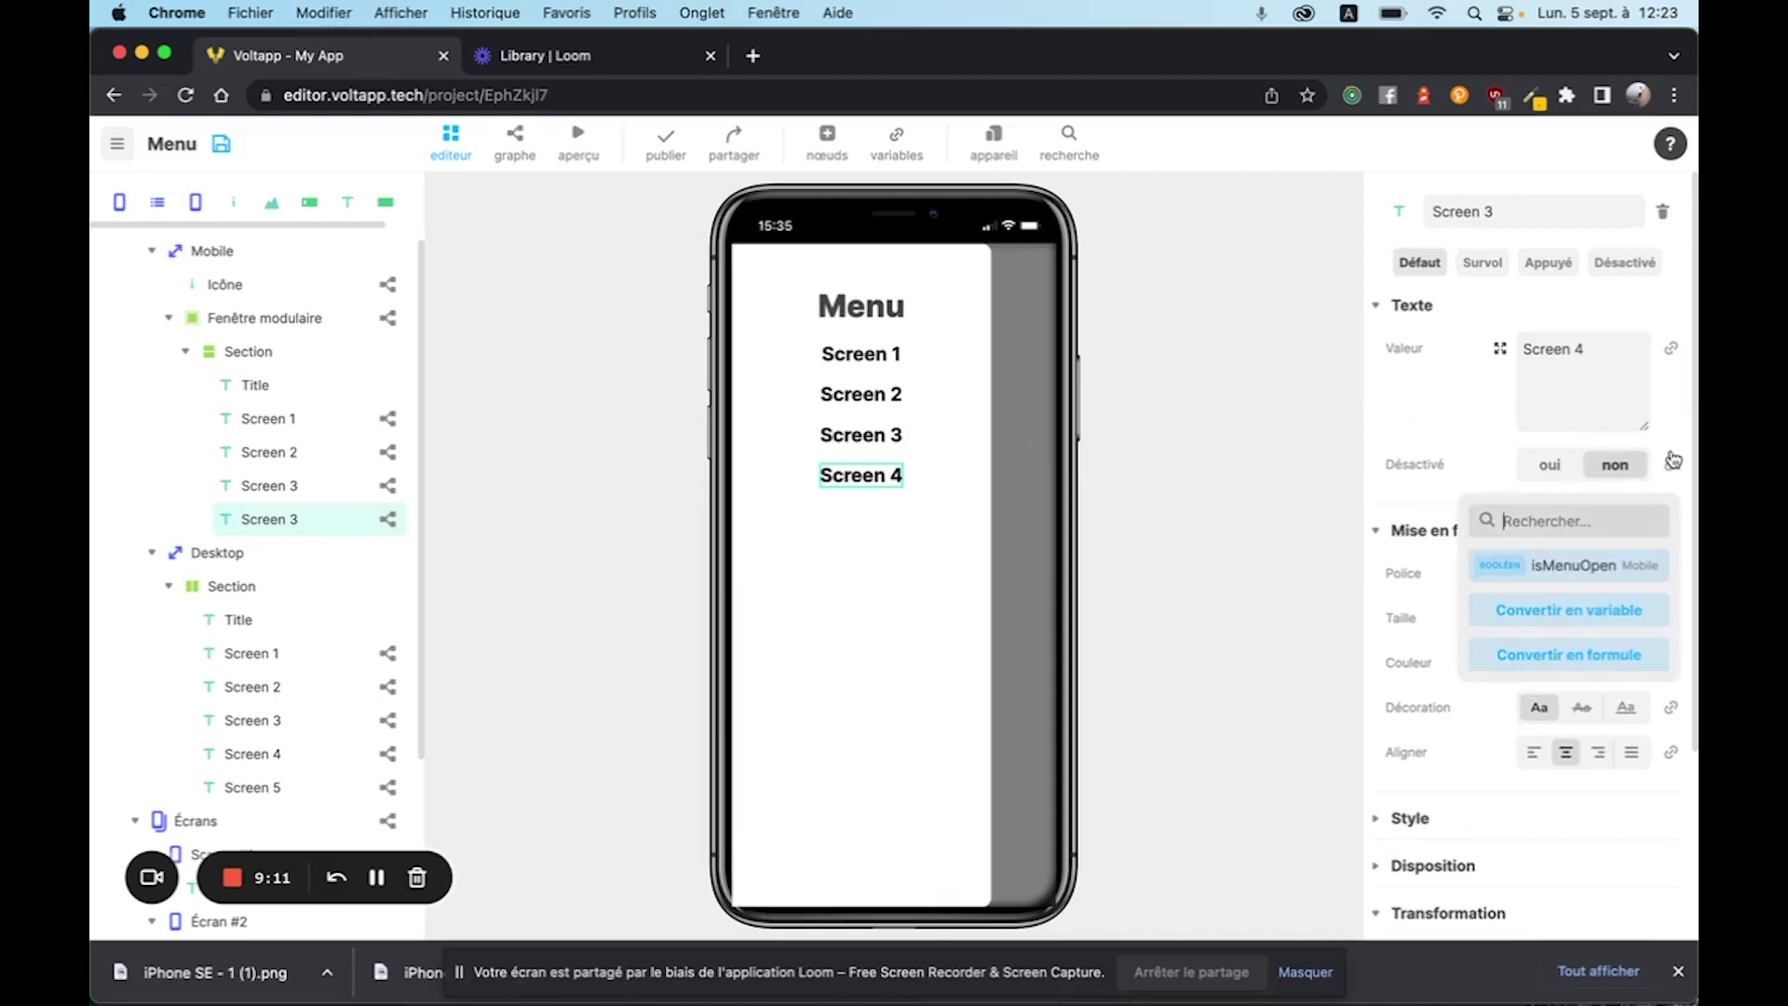
{"action": "left_click", "coordinate": [1569, 654]}
{"action": "double_click", "coordinate": [1581, 470]}
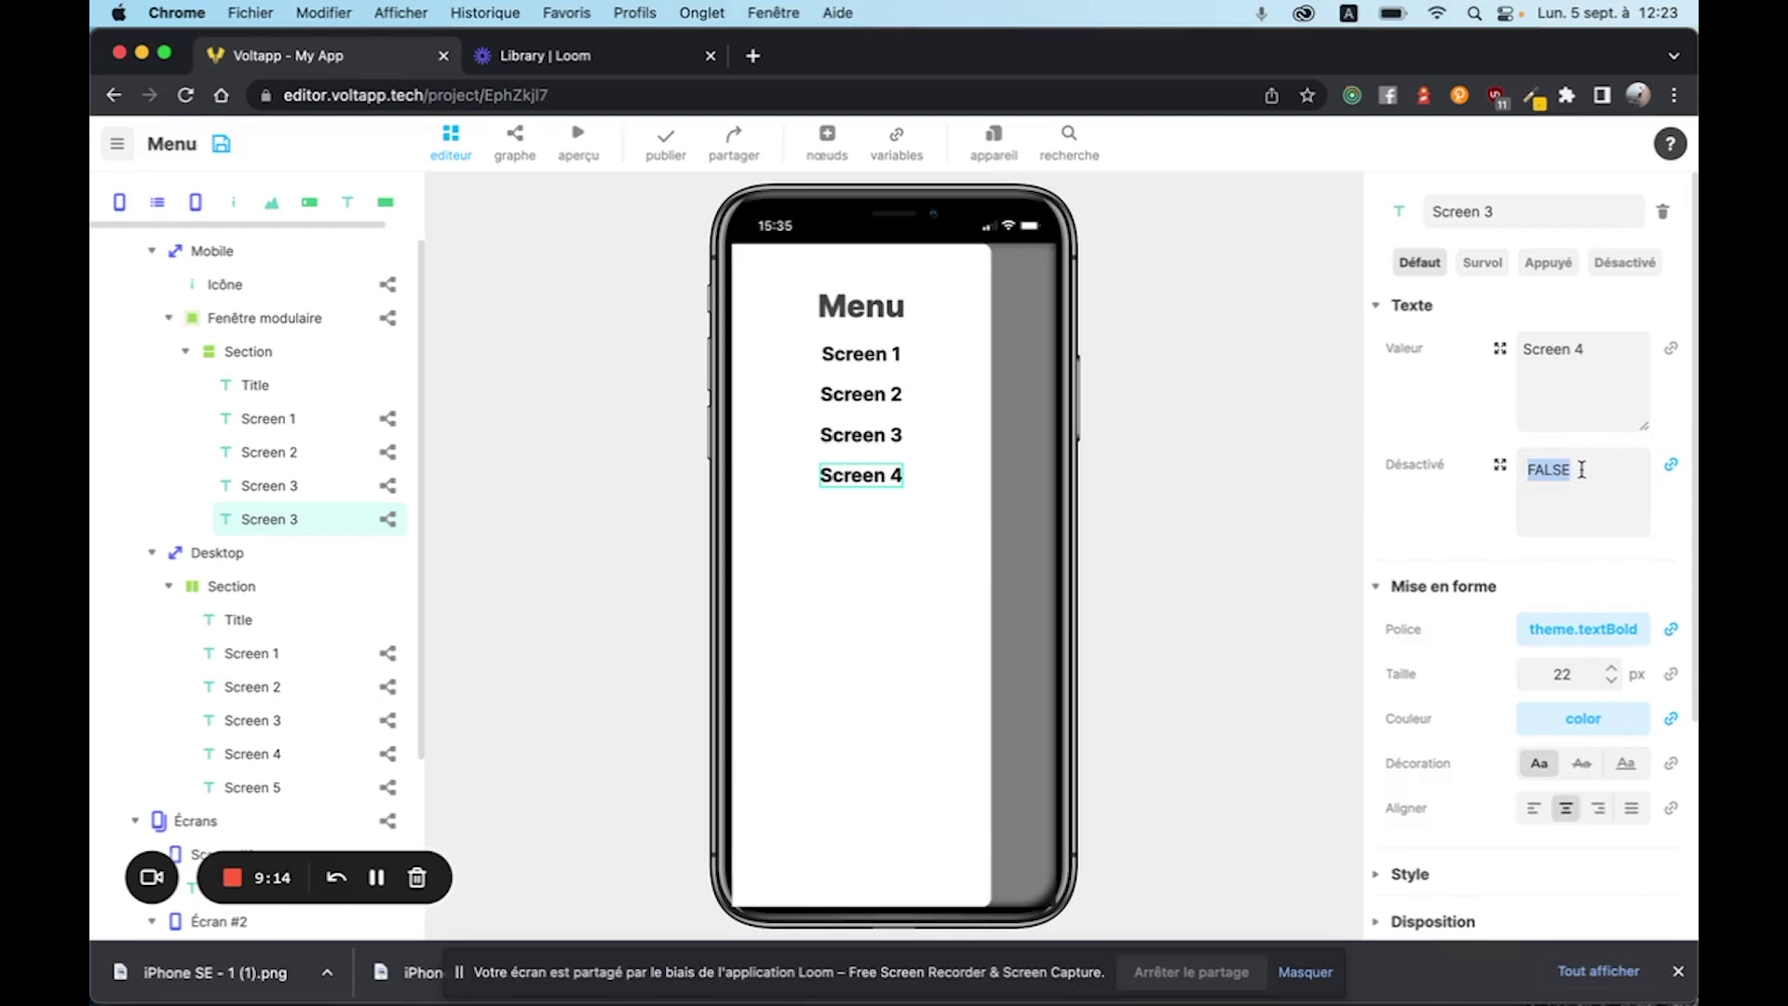
{"action": "type", "text": "@"}
{"action": "left_click", "coordinate": [1394, 535]}
{"action": "type", "text": "="}
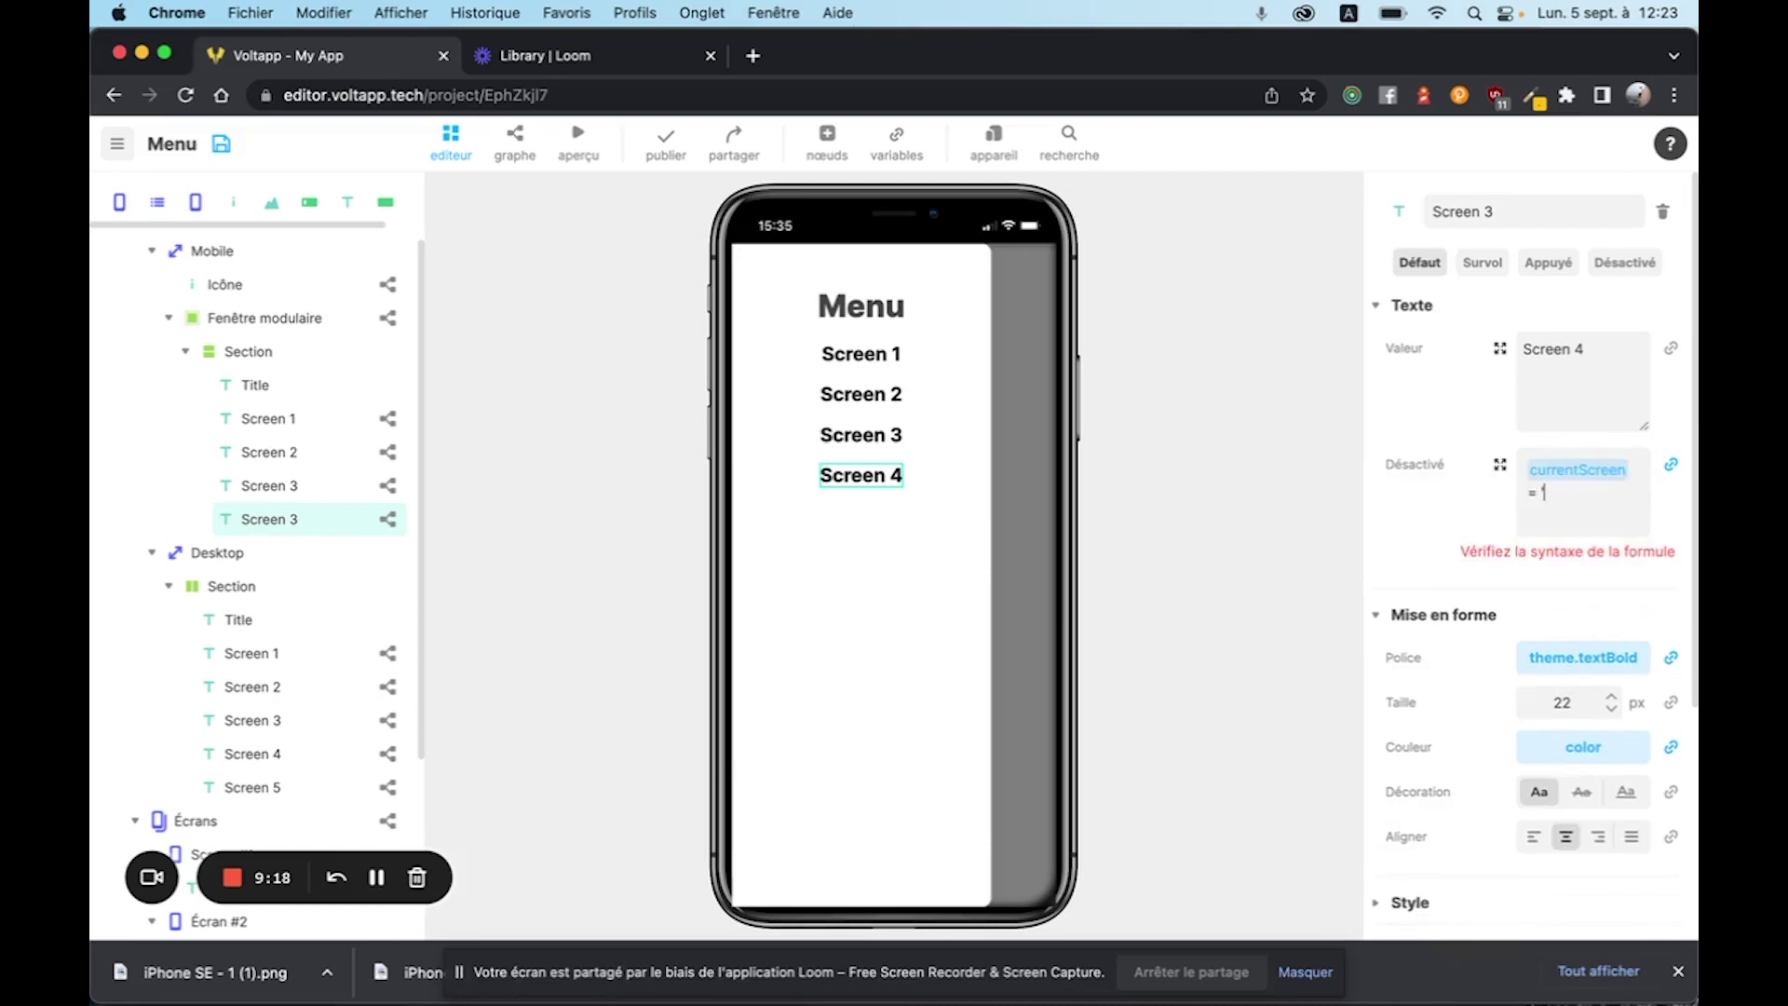
{"action": "type", "text": " 'Screen 4'"}
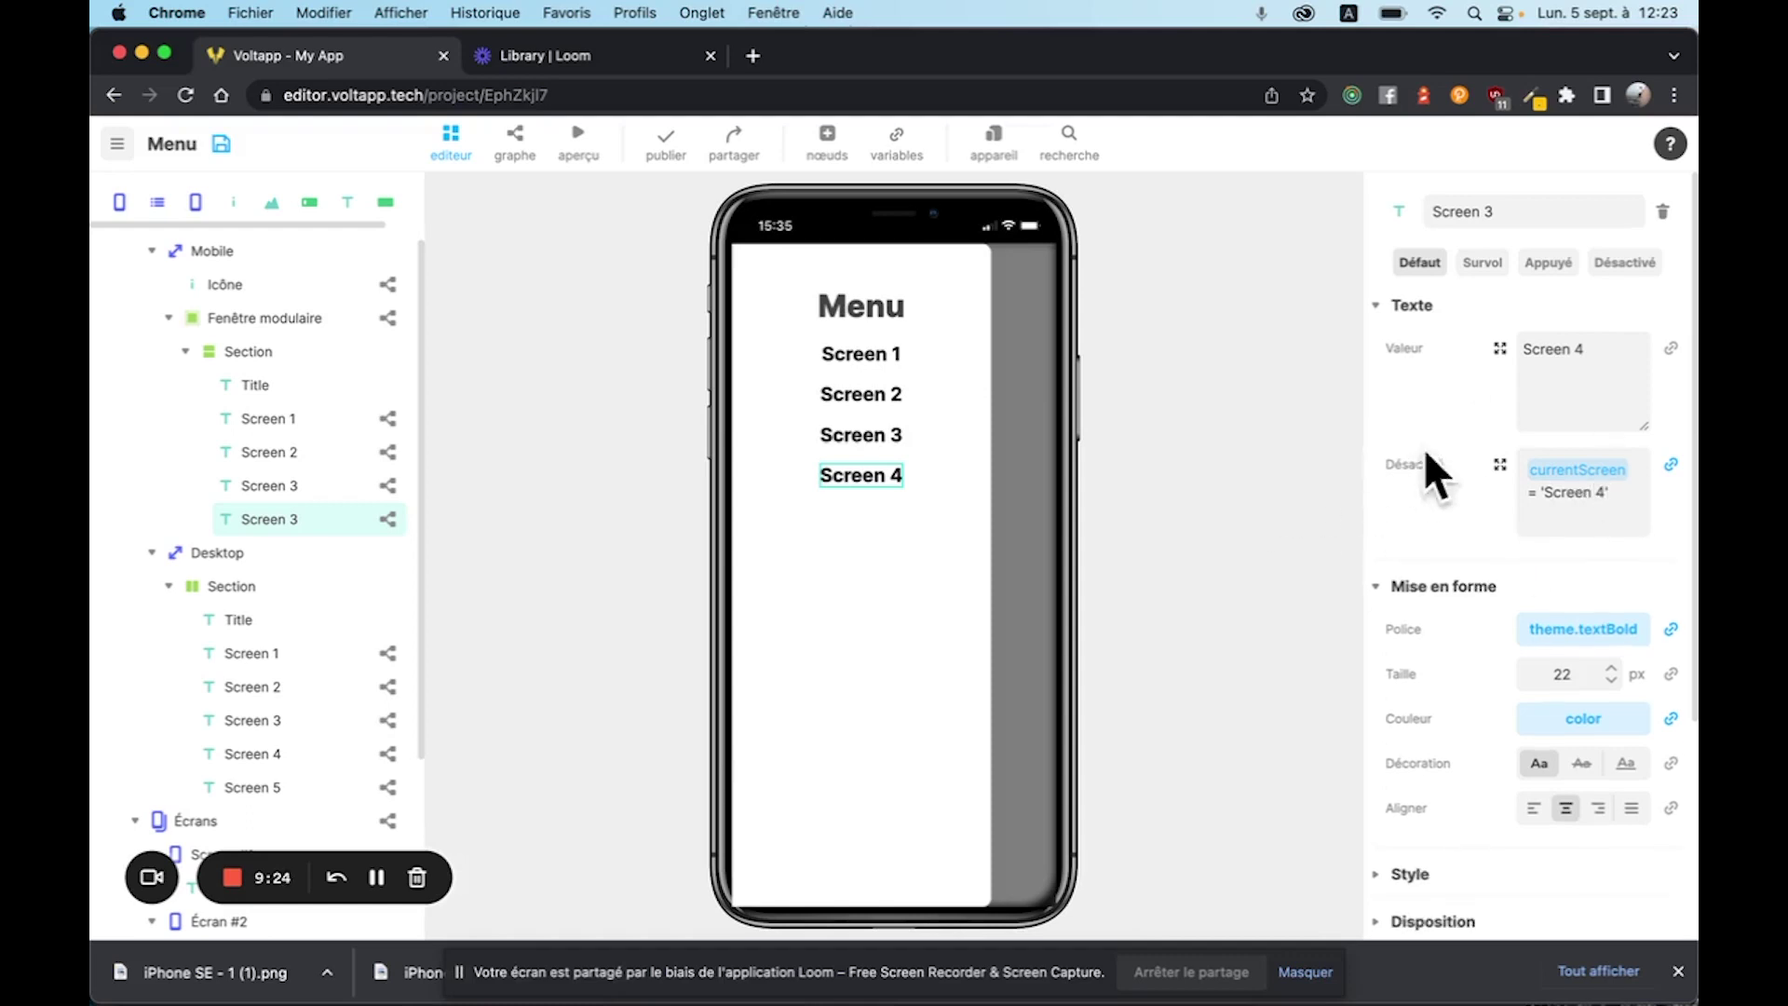
- Open the duplicated mobile text's graph and flatten its Désactivé formula back to a plain value
{"action": "left_click", "coordinate": [388, 519]}
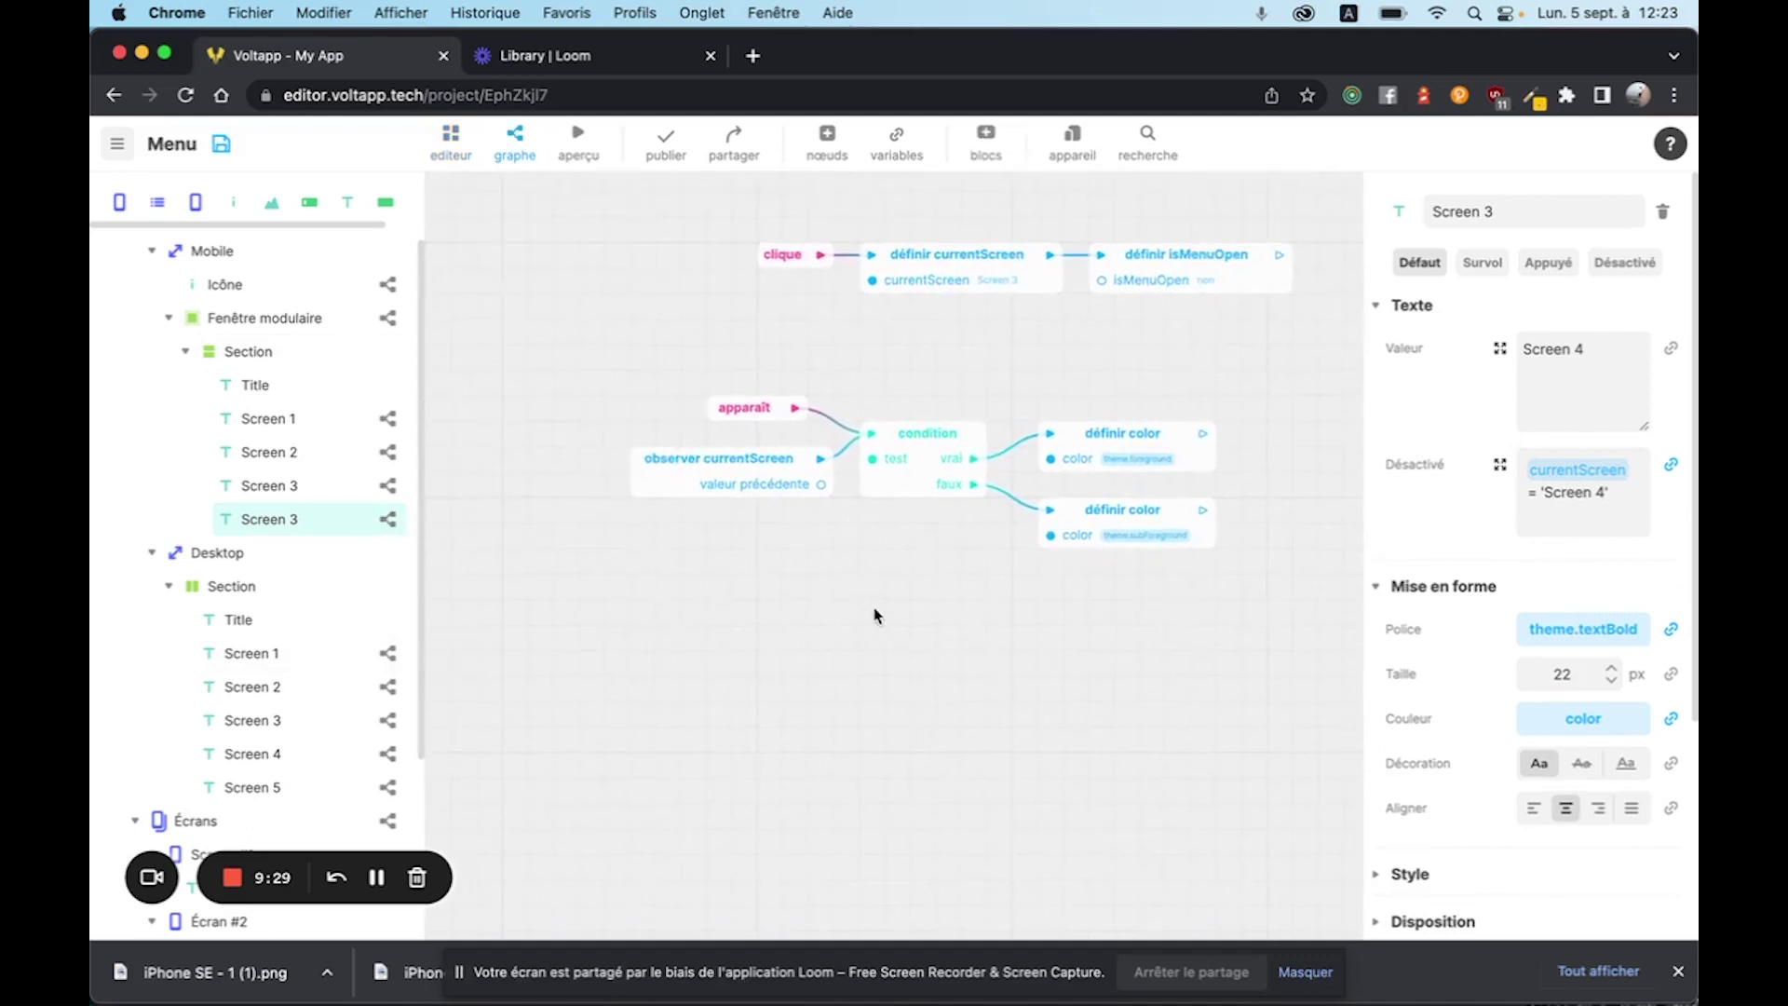
{"action": "left_click_drag", "start_coordinate": [874, 611], "coordinate": [762, 621]}
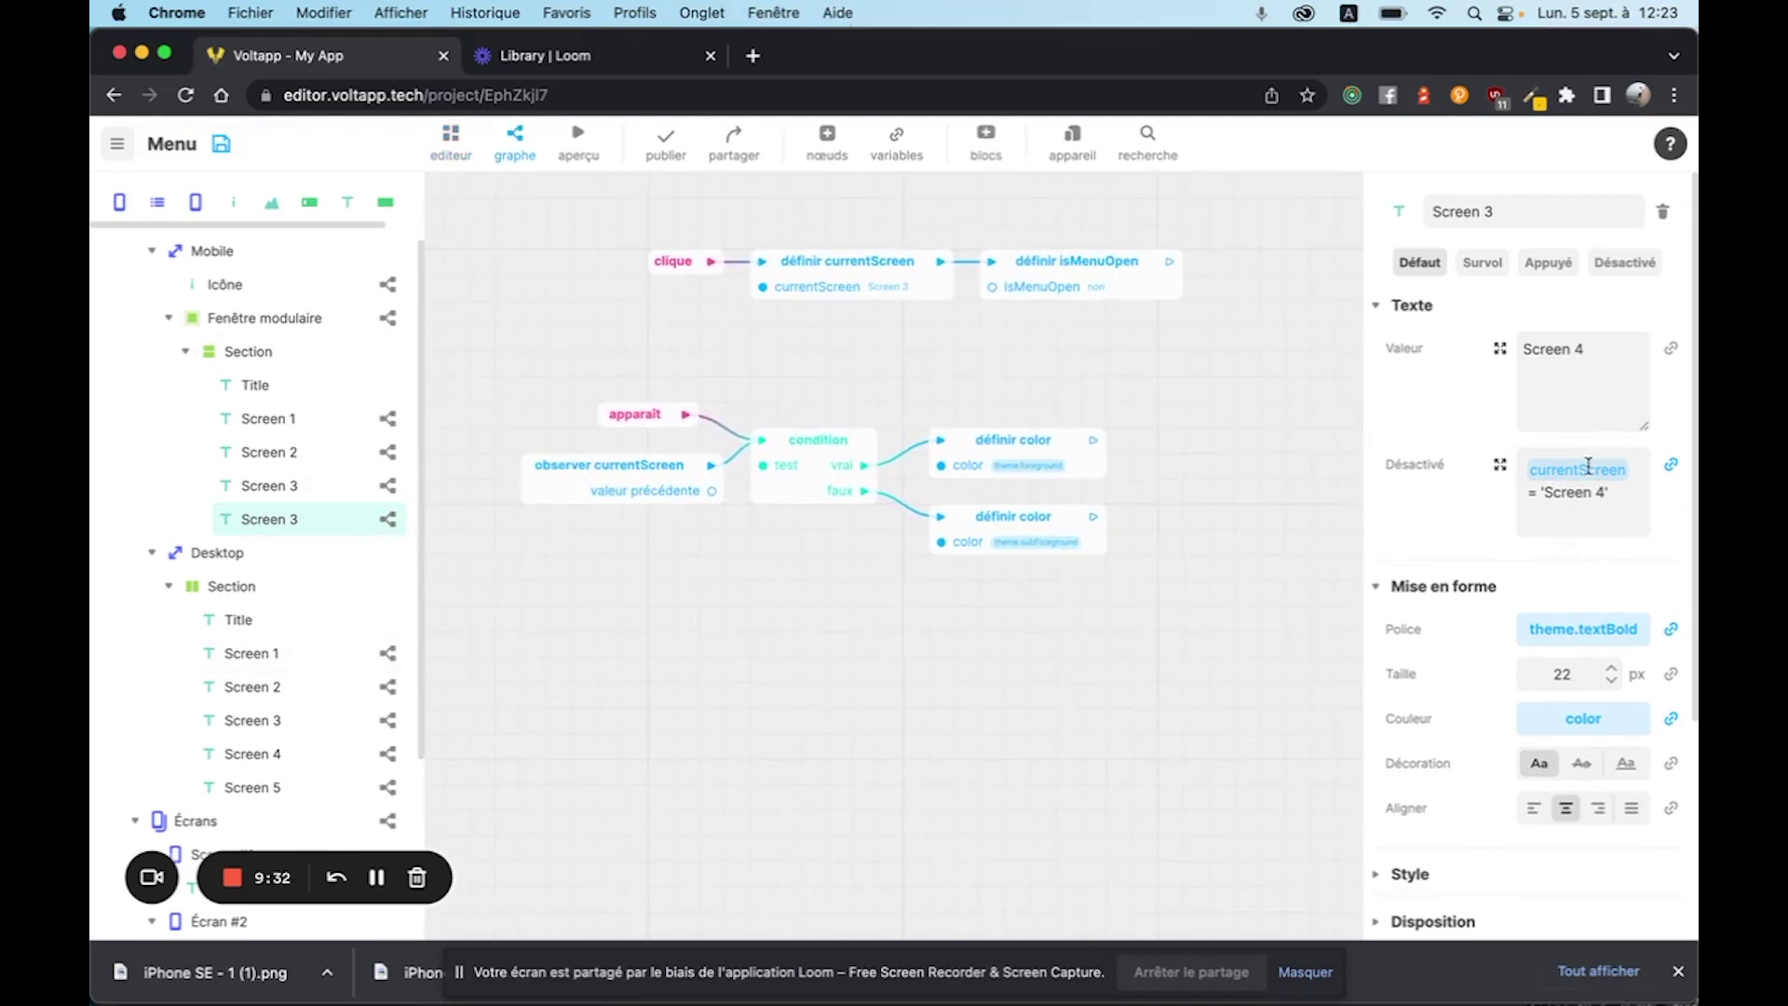
{"action": "left_click", "coordinate": [1670, 464]}
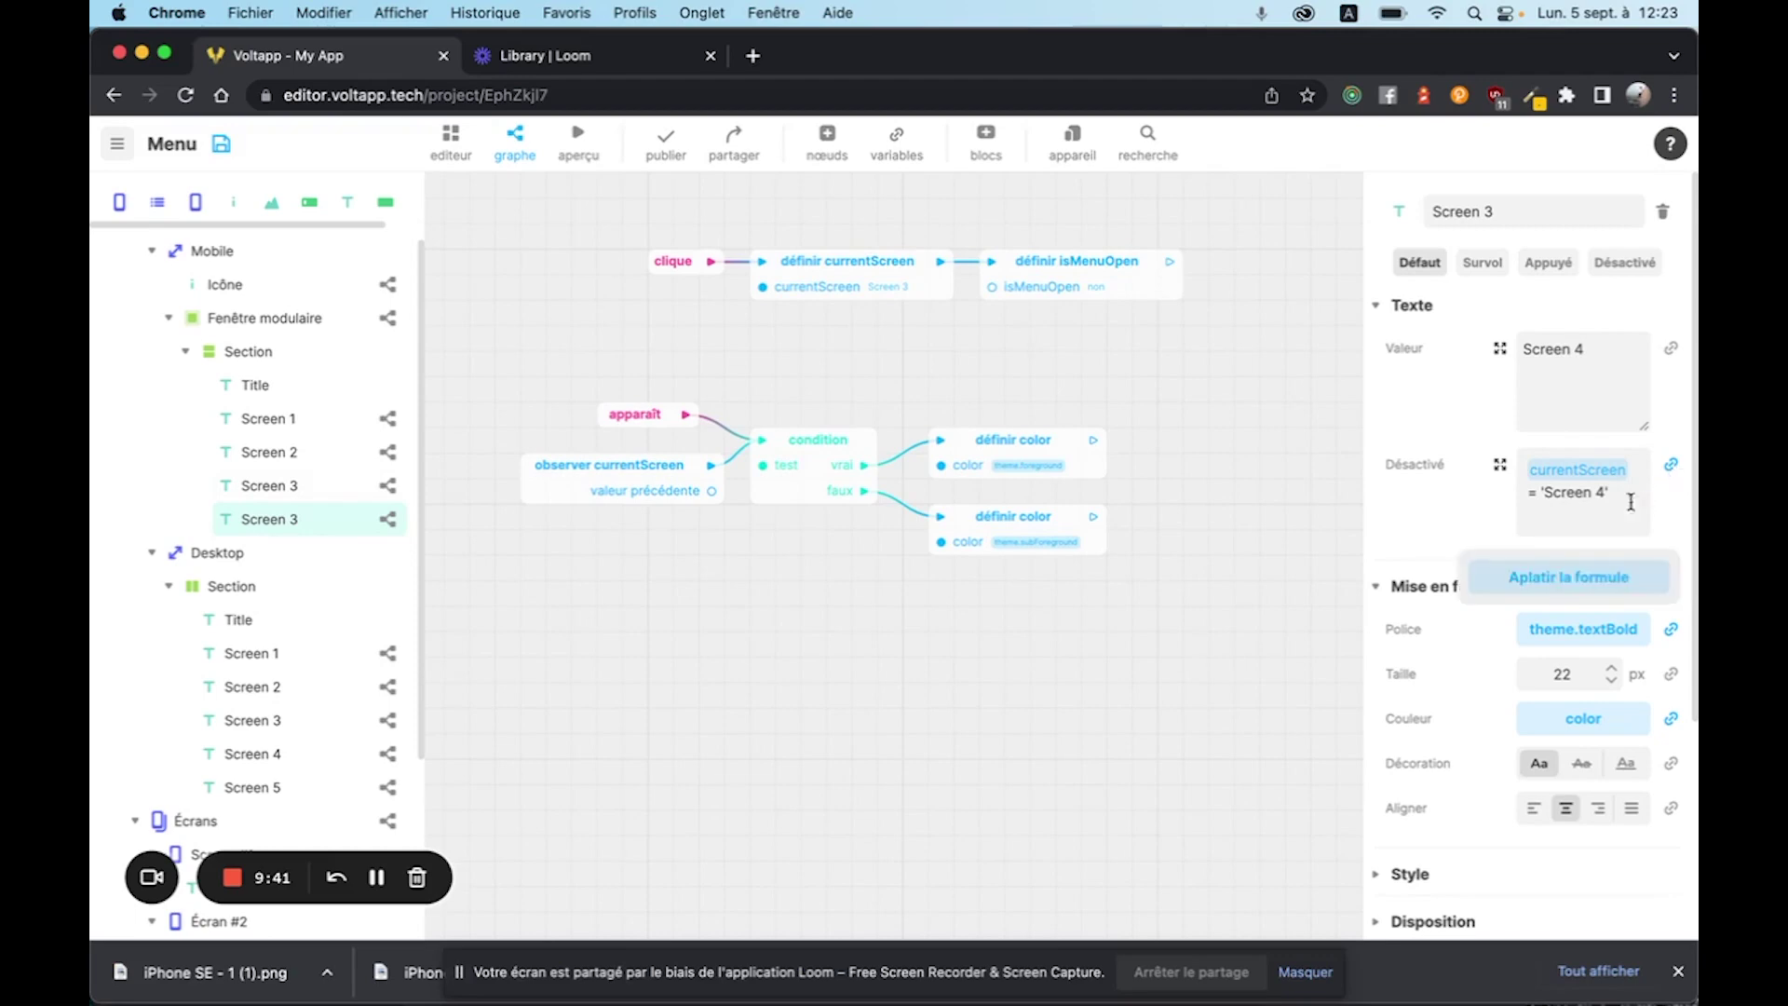
{"action": "left_click", "coordinate": [1546, 572]}
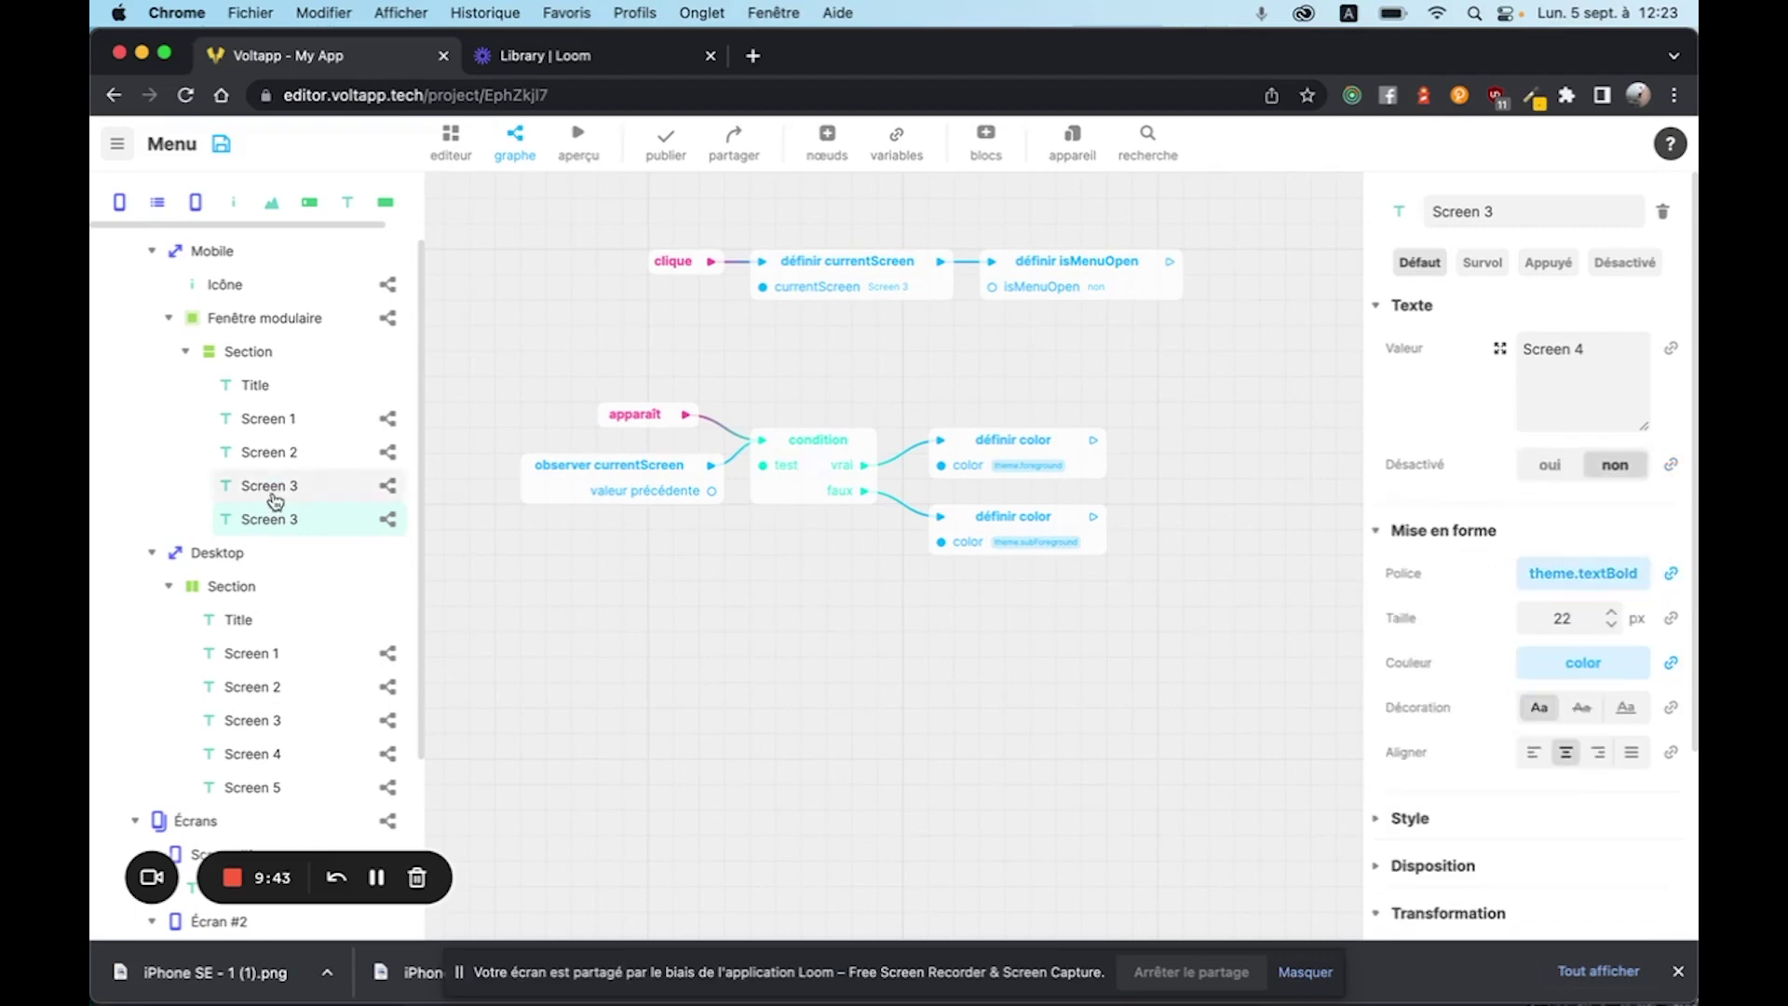
- Rename the duplicated text node in the mobile menu to Screen 4
{"action": "left_click", "coordinate": [307, 518]}
{"action": "type", "text": "4"}
{"action": "left_click", "coordinate": [311, 552]}
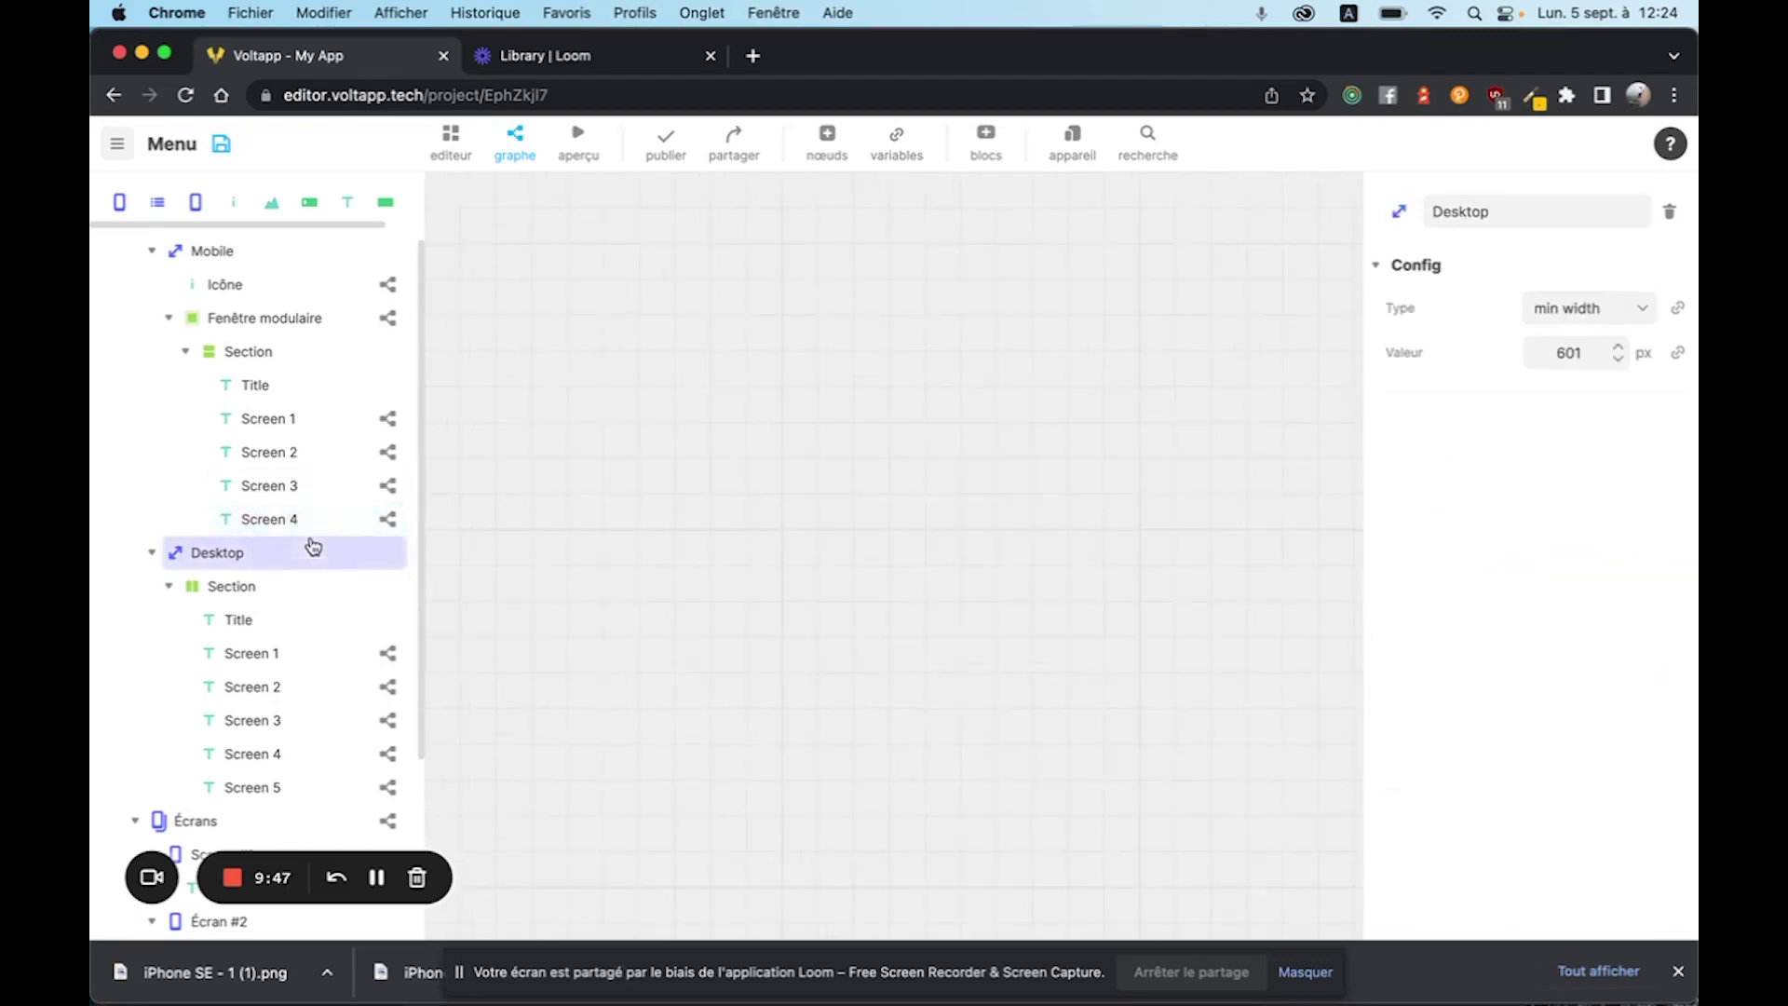
- Delete the "définir currentScreen" block on the clique event in the mobile Screen 4 node's graph
{"action": "left_click", "coordinate": [300, 518]}
{"action": "left_click_drag", "start_coordinate": [796, 396], "coordinate": [1067, 391]}
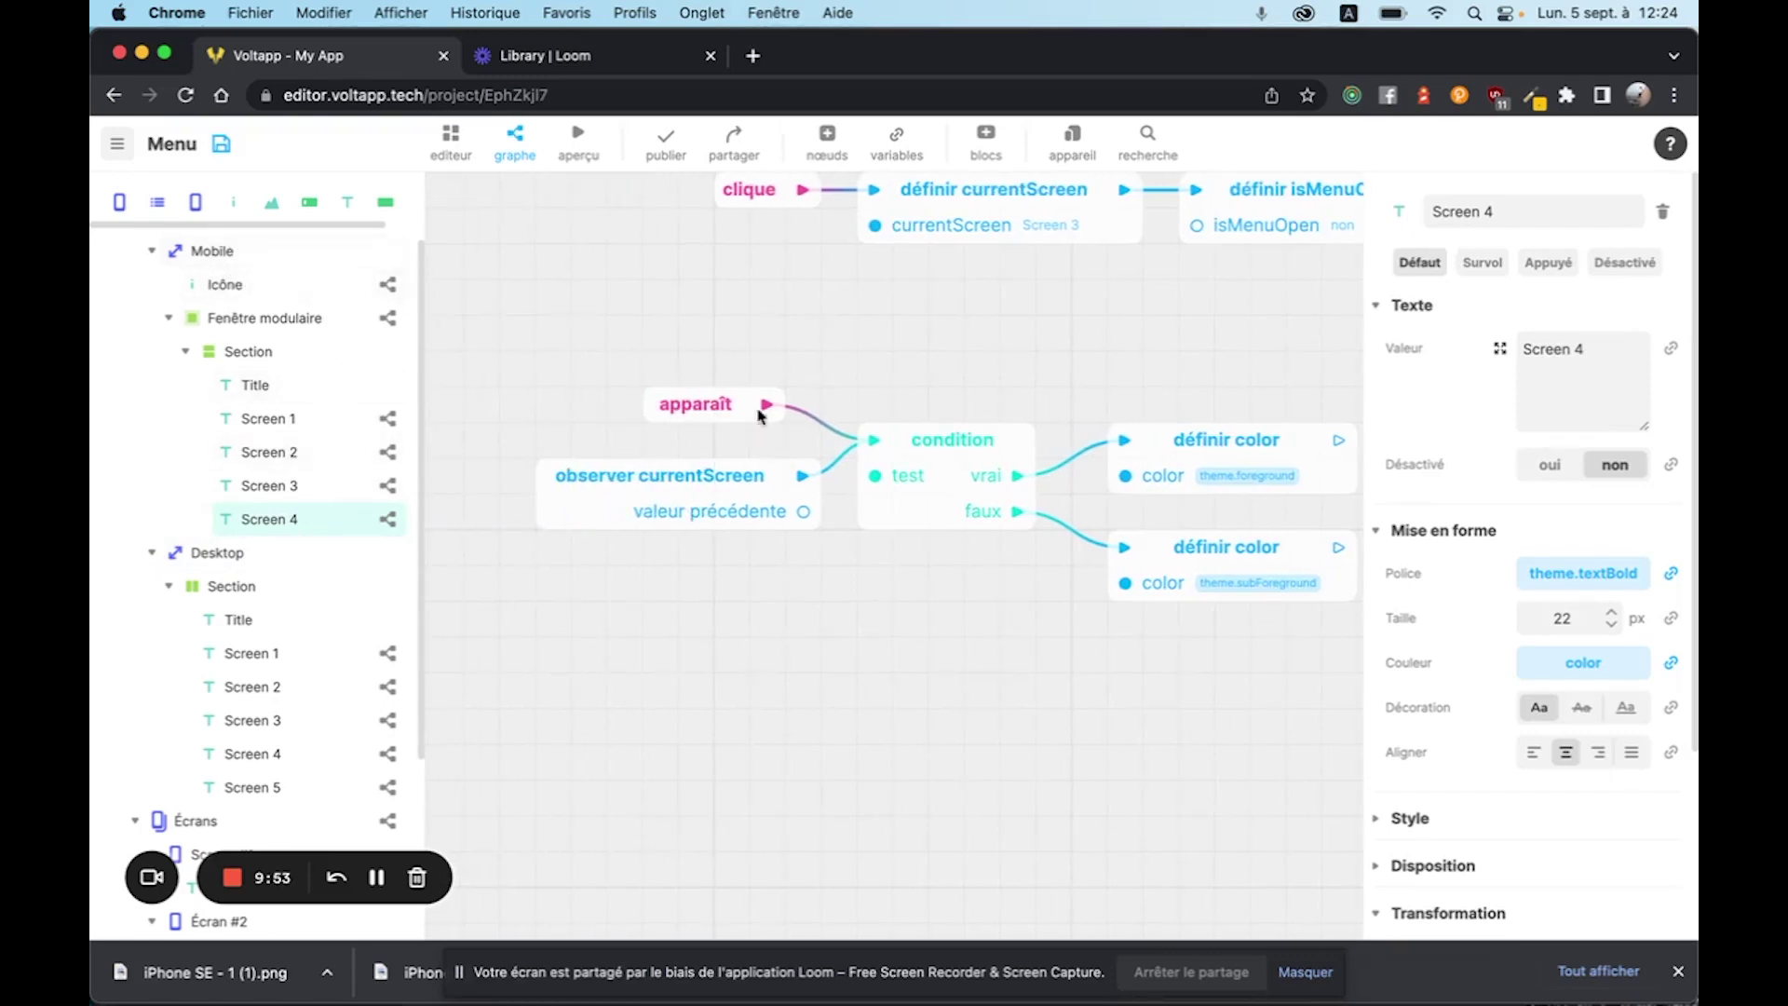
{"action": "scroll", "coordinate": [976, 663], "scroll_direction": "right", "scroll_amount": 3}
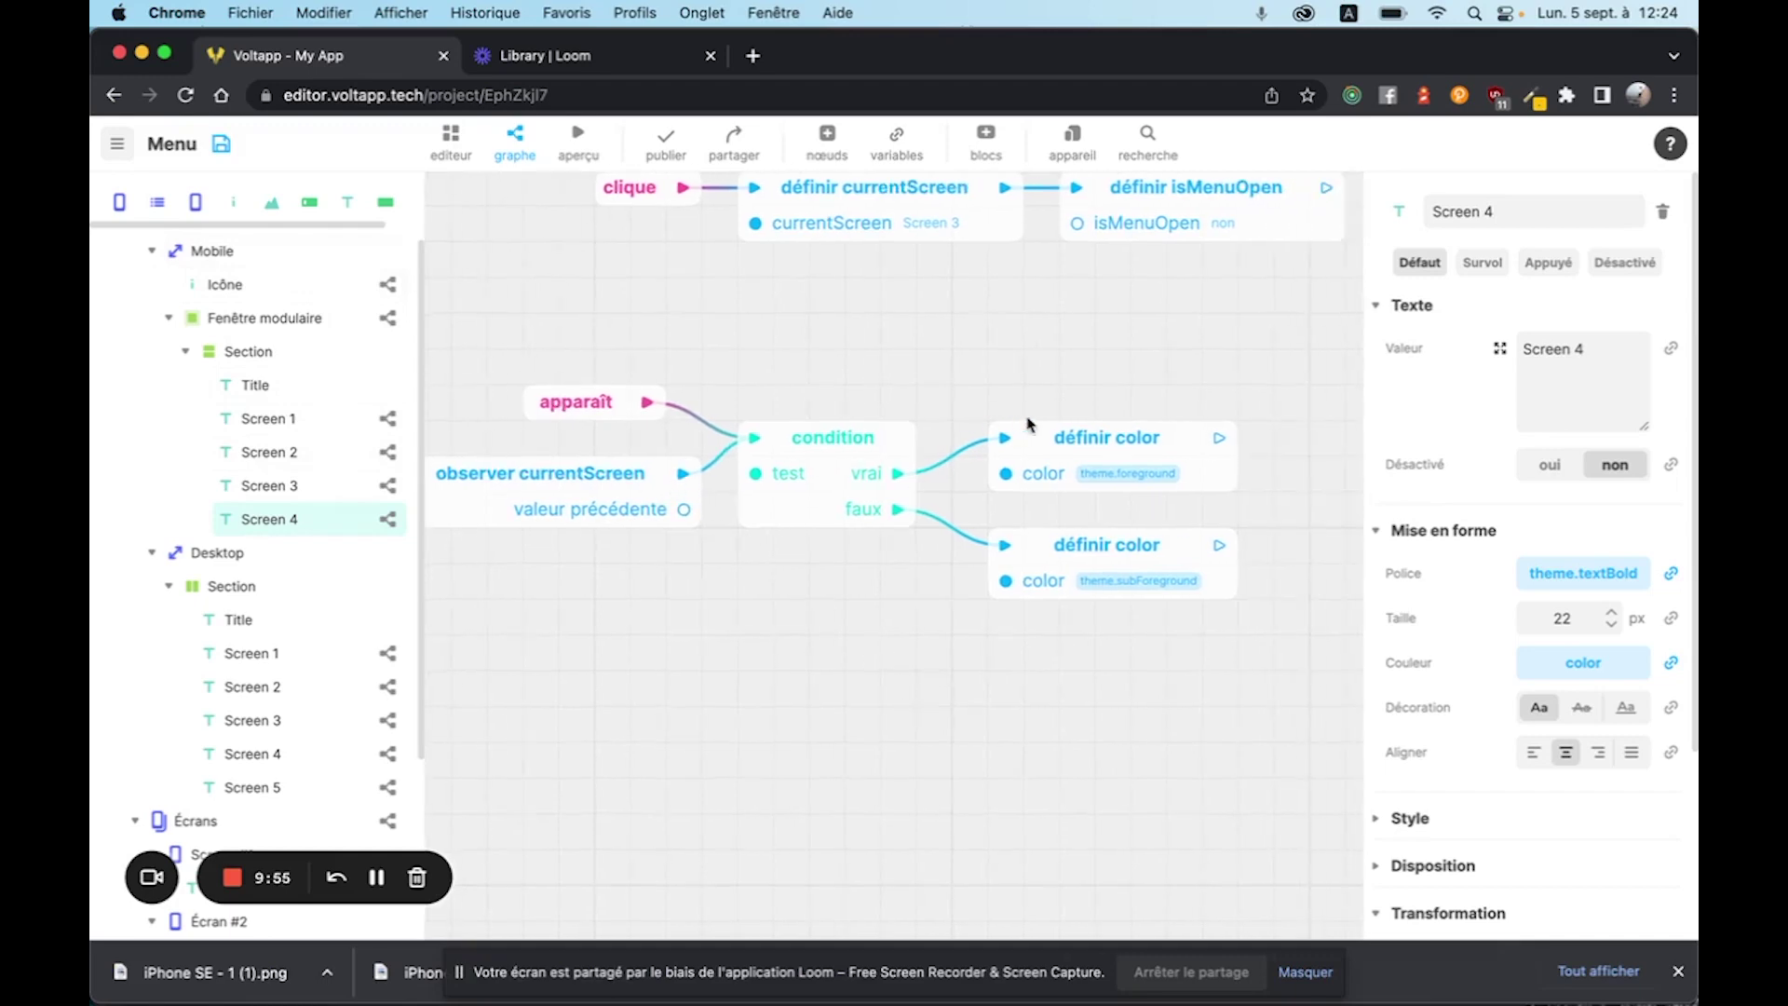
{"action": "scroll", "coordinate": [767, 491], "scroll_direction": "up", "scroll_amount": 3}
{"action": "scroll", "coordinate": [766, 491], "scroll_direction": "right", "scroll_amount": 2}
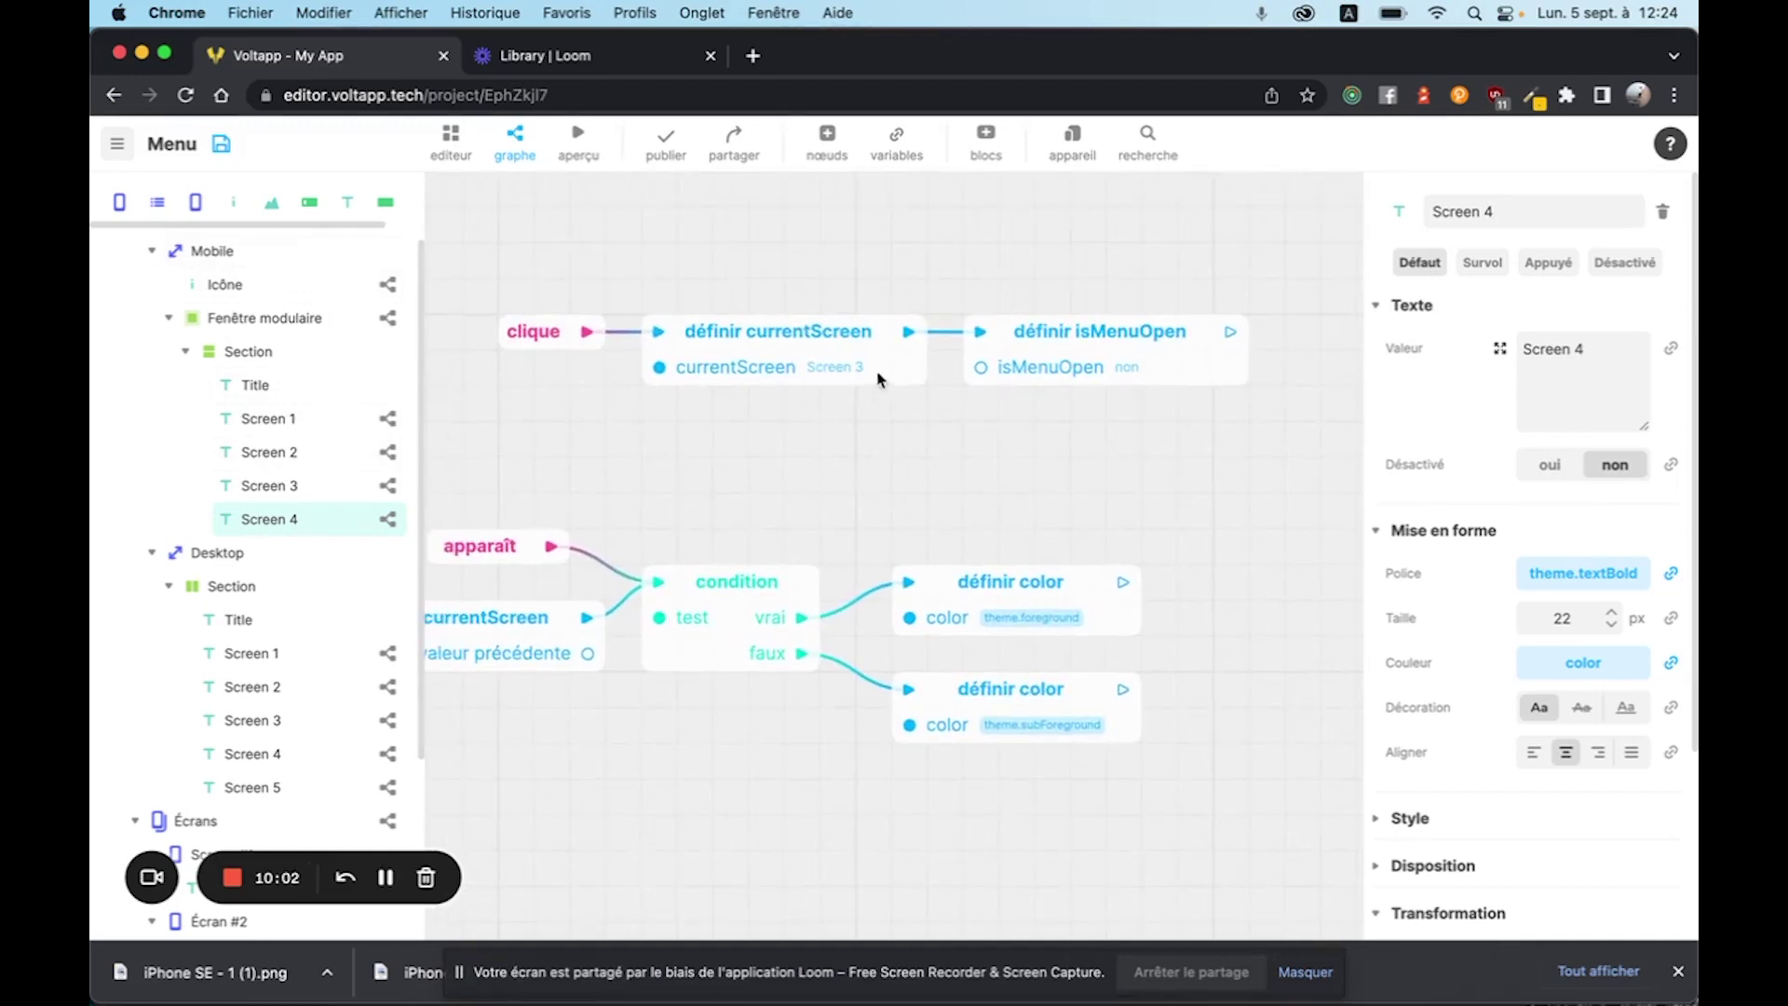
{"action": "left_click", "coordinate": [829, 348]}
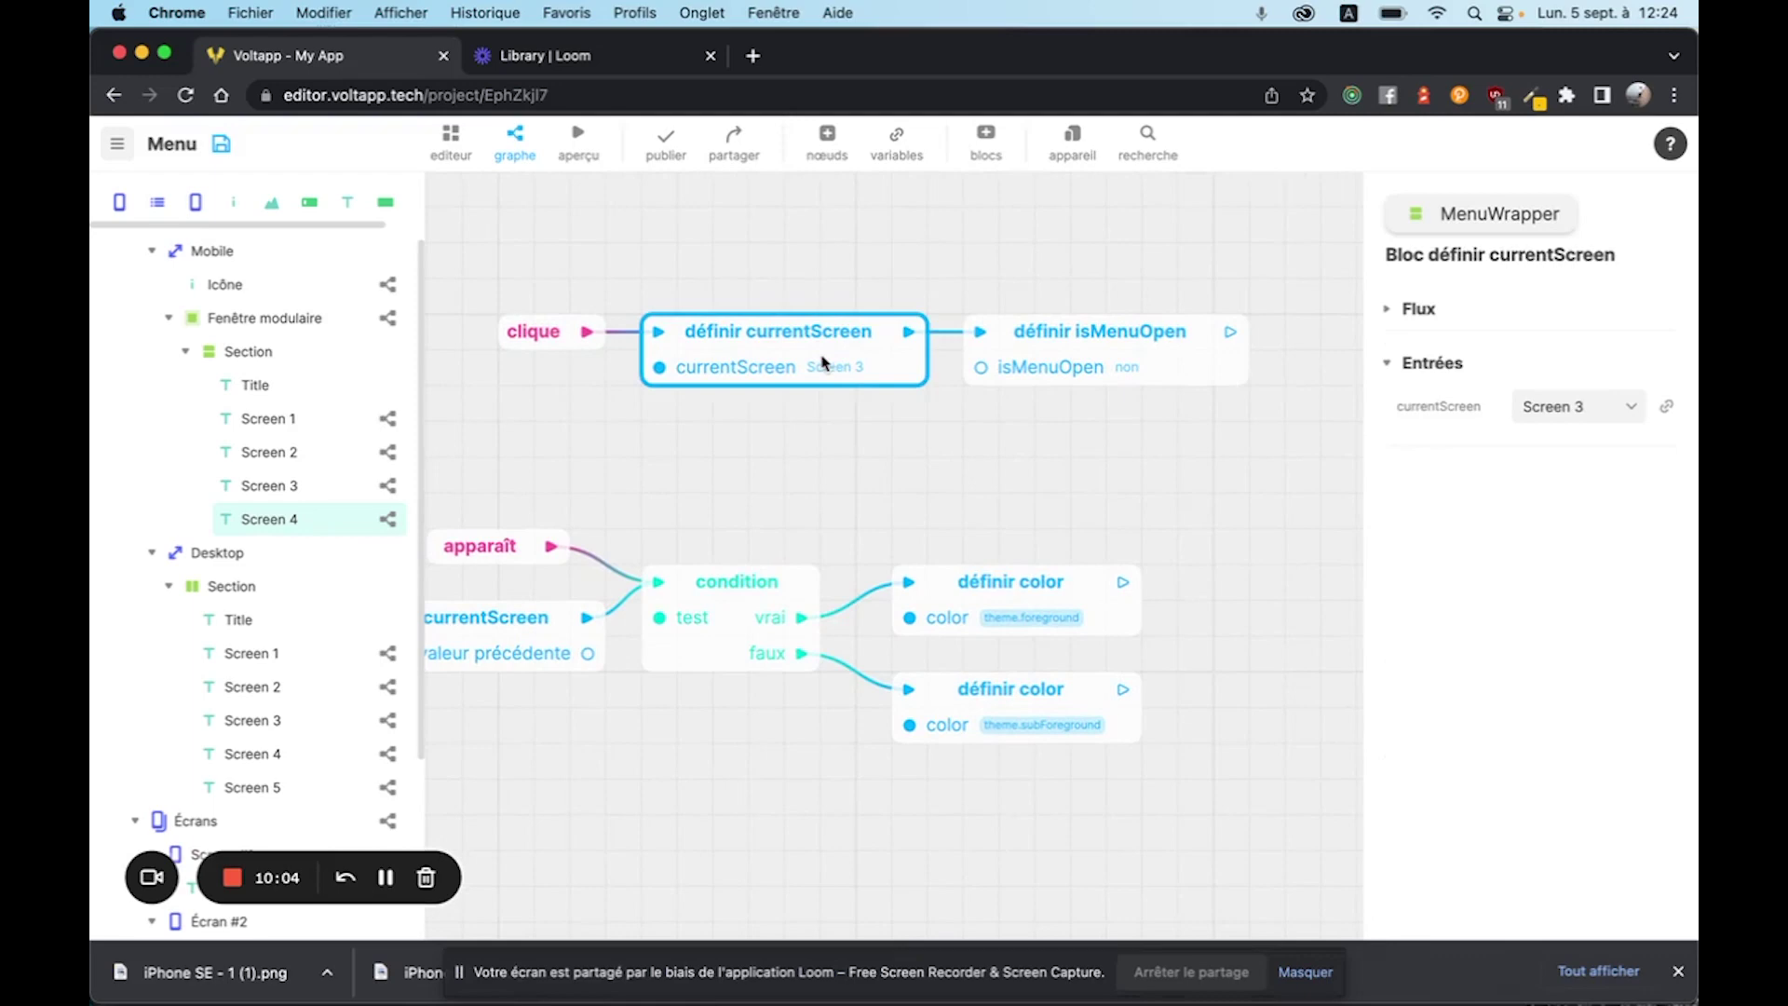
{"action": "key", "text": "BackSpace"}
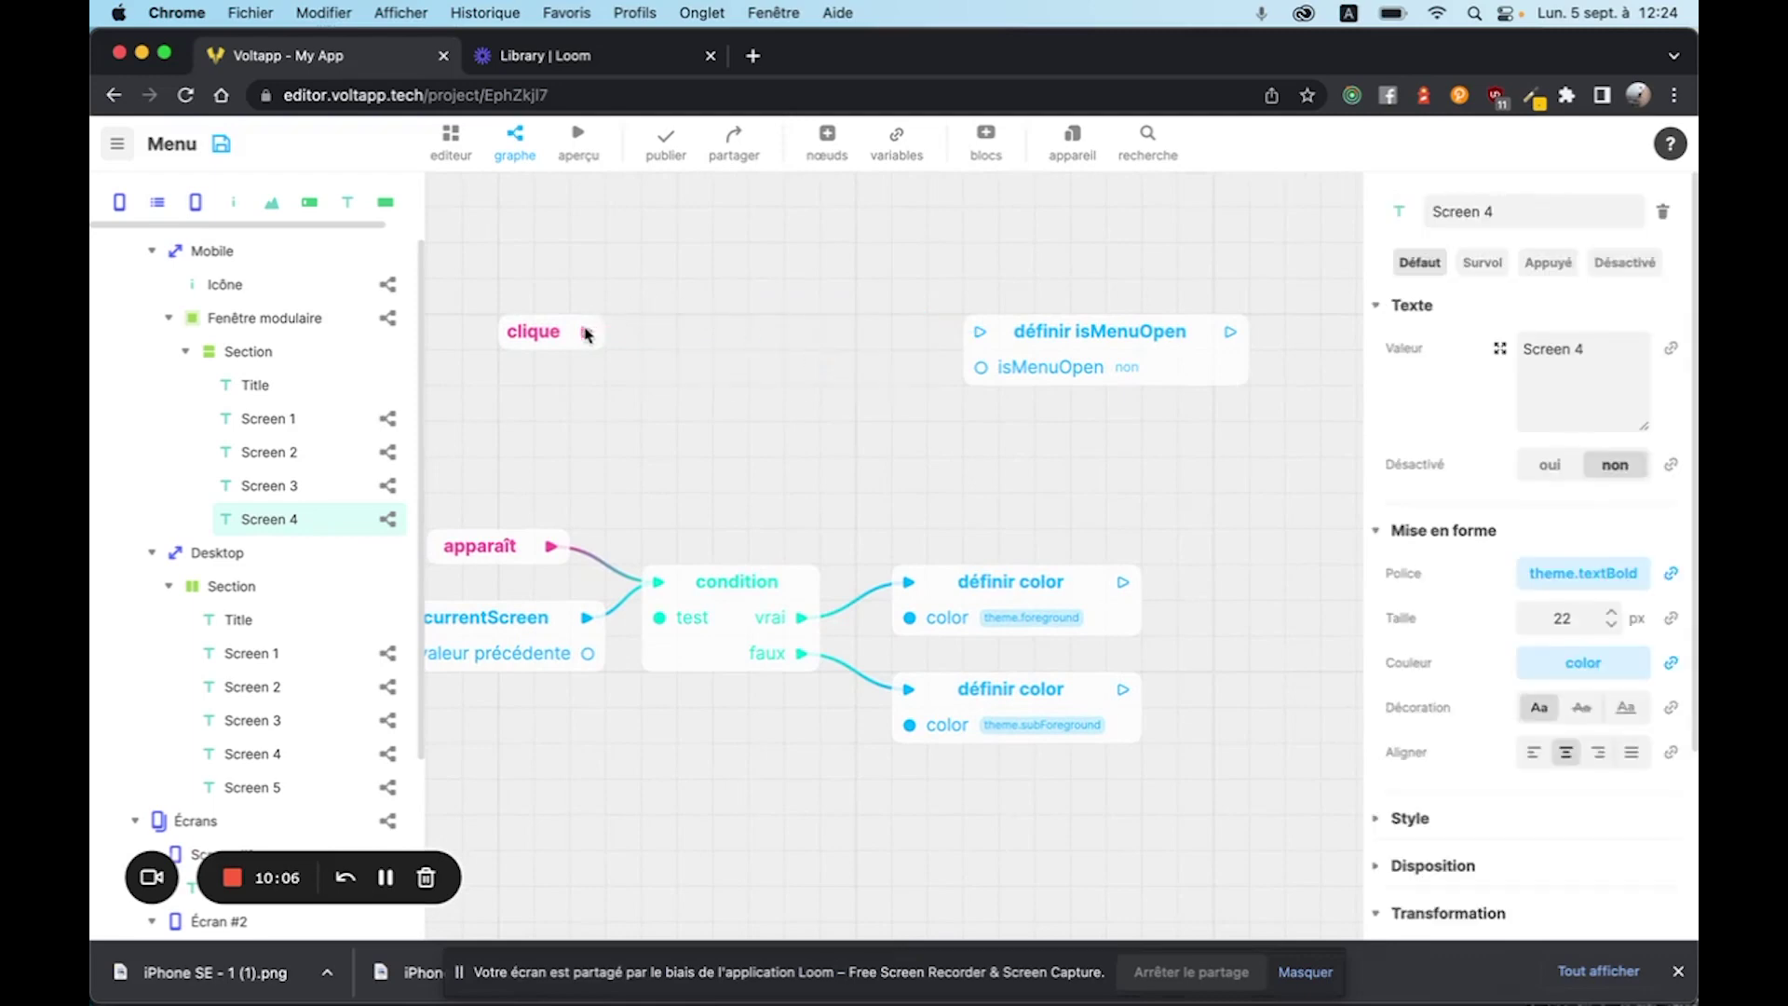
- Insert a new "définir currentScreen" block between clique and "définir isMenuOpen", and choose its target screen
{"action": "left_click_drag", "start_coordinate": [587, 334], "coordinate": [669, 335]}
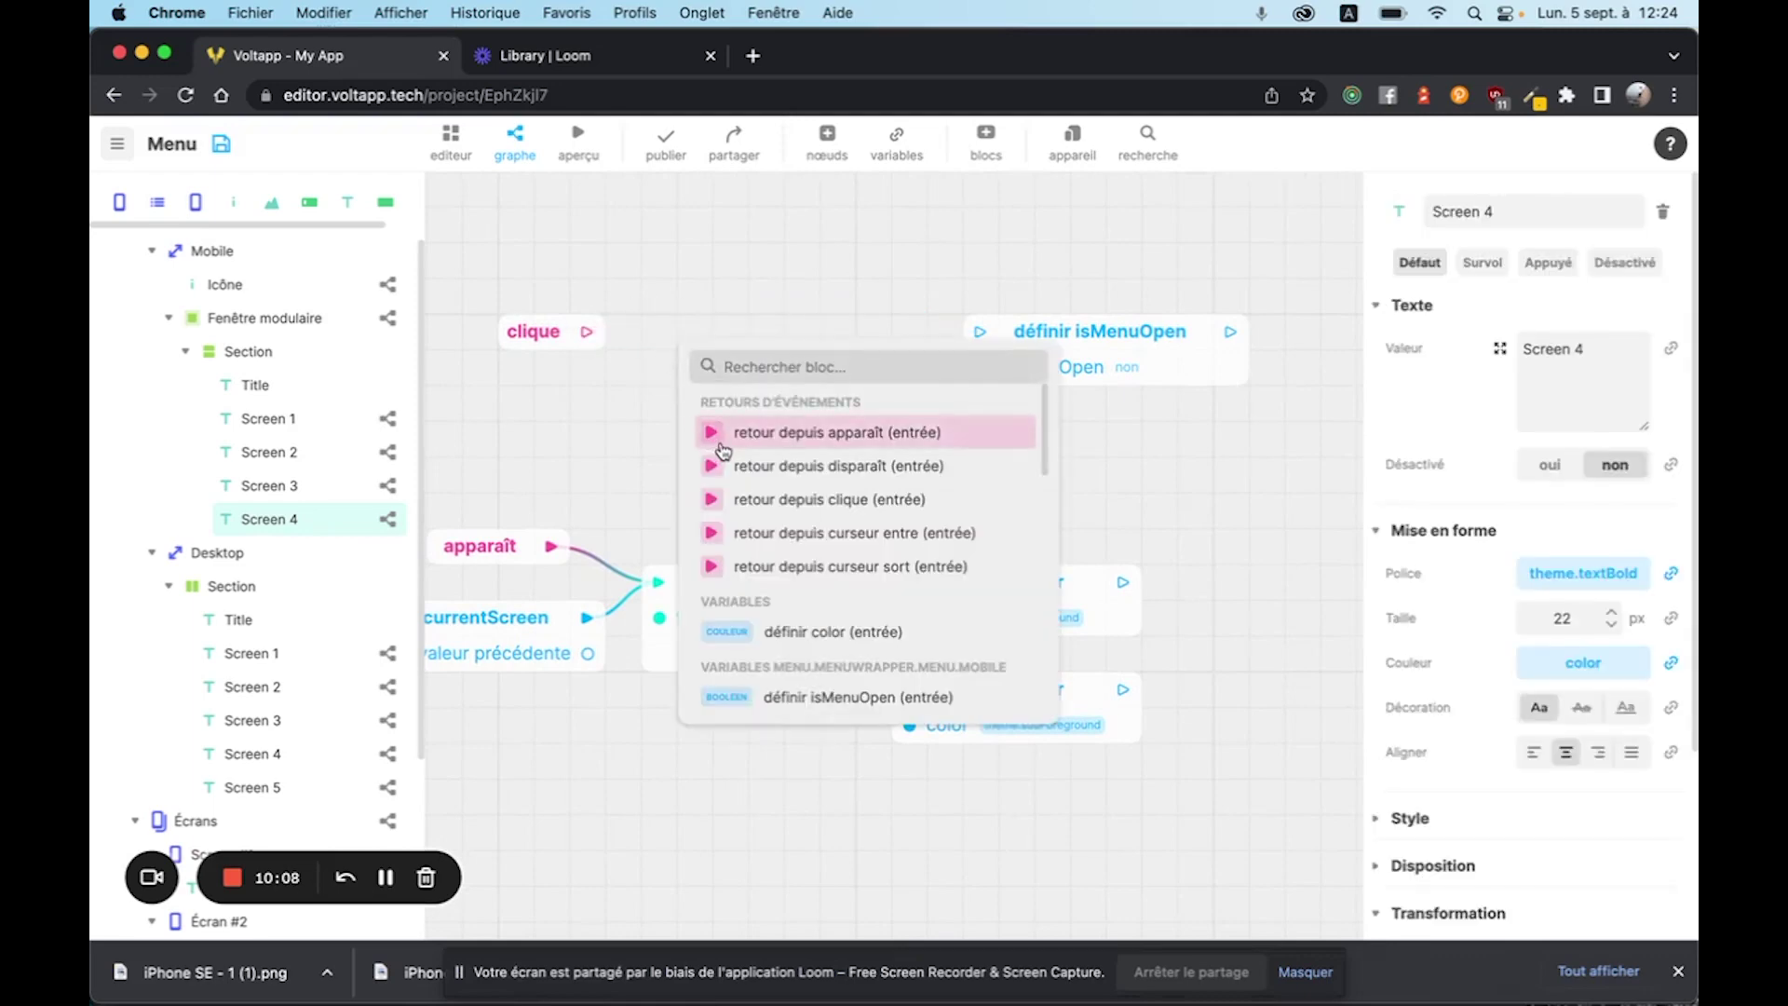
{"action": "type", "text": "curr"}
{"action": "left_click", "coordinate": [852, 453]}
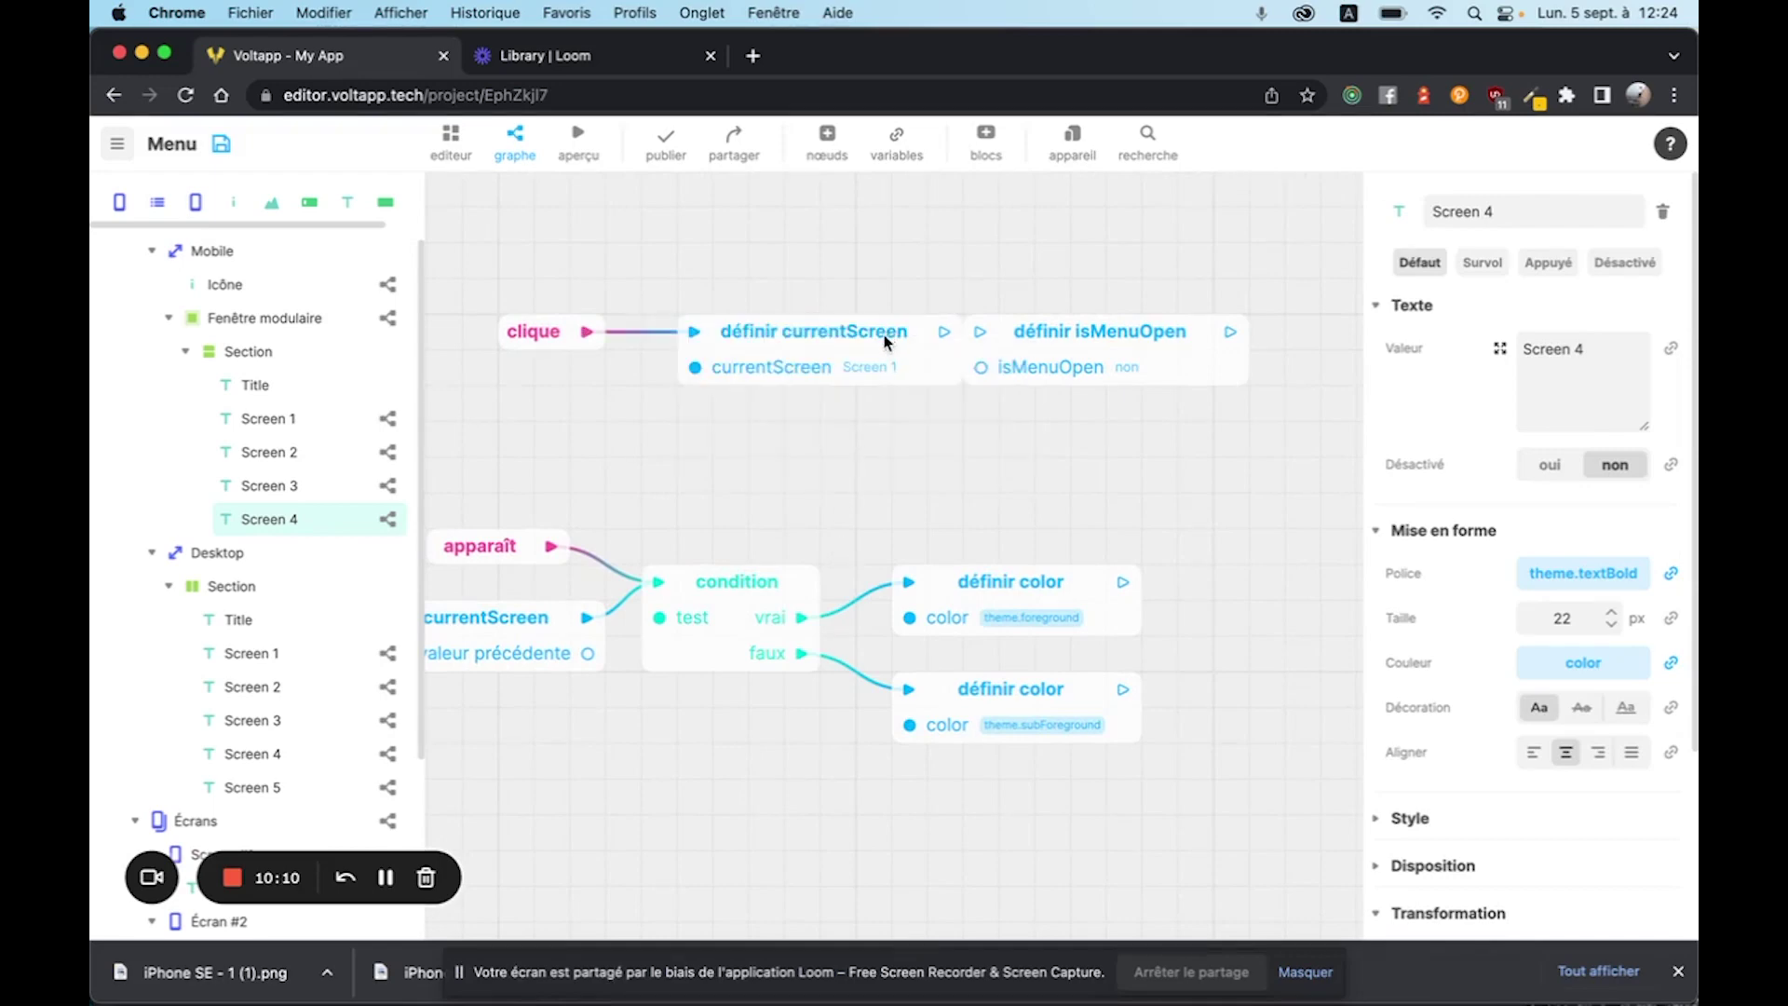
{"action": "left_click_drag", "start_coordinate": [885, 338], "coordinate": [980, 341]}
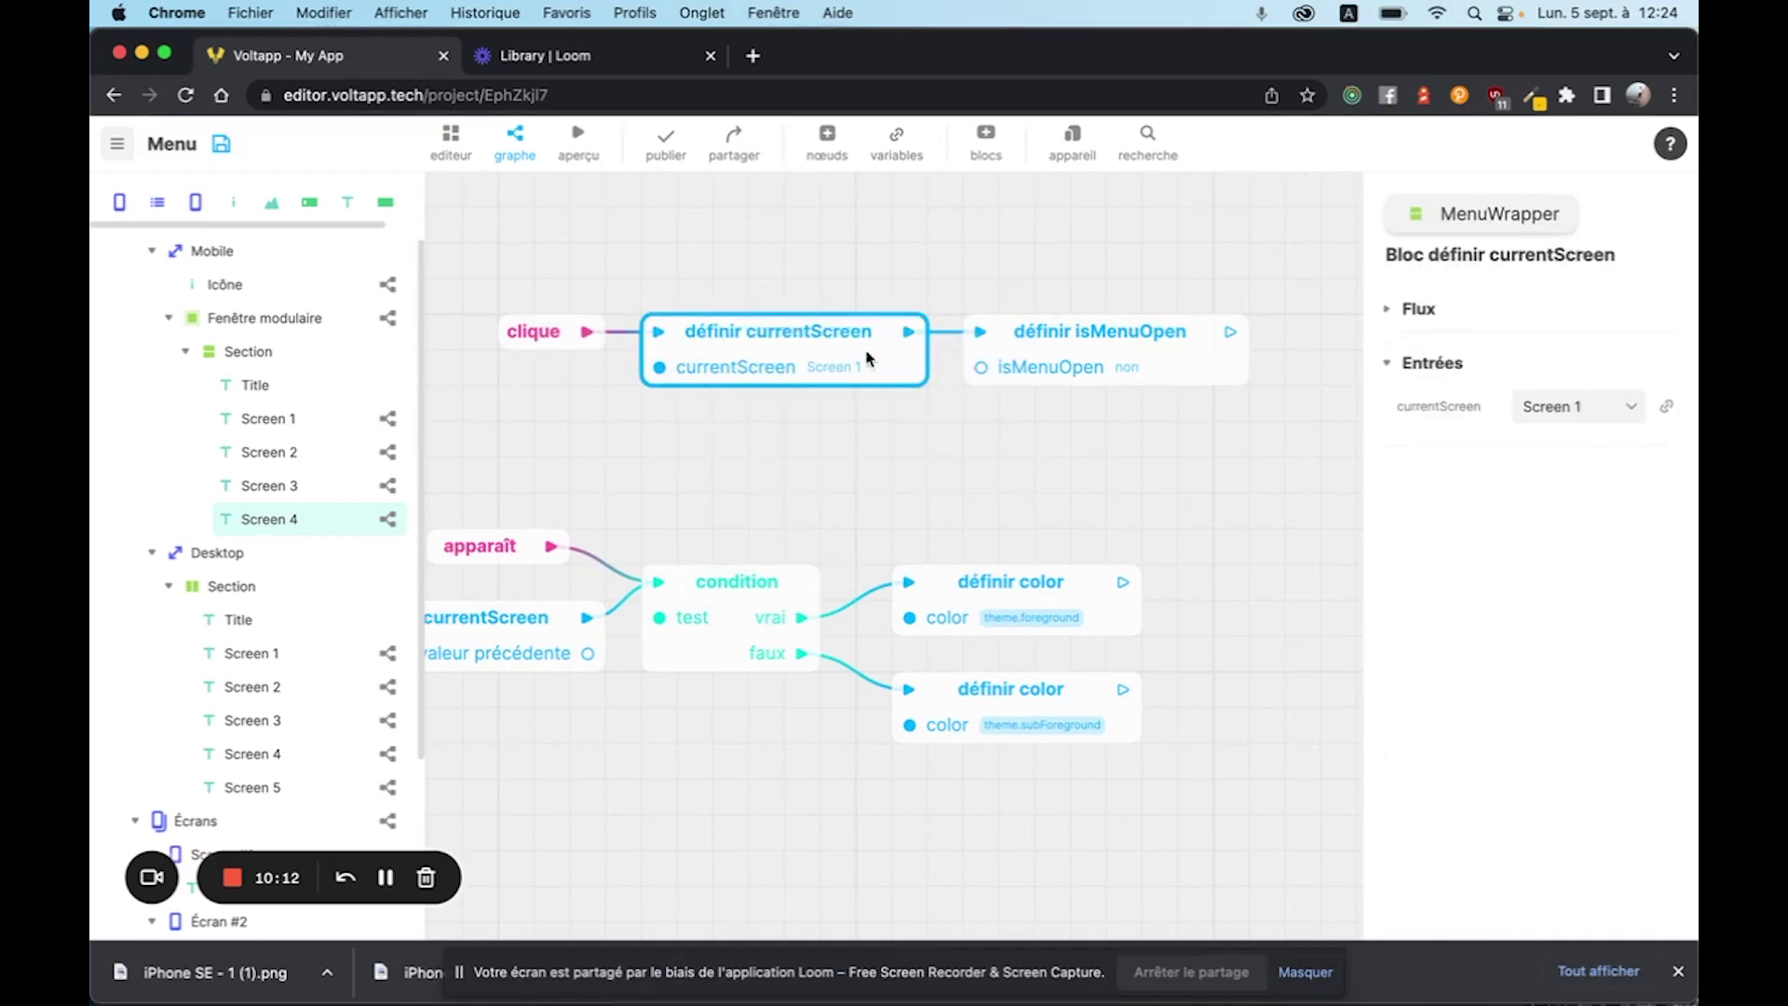
{"action": "left_click", "coordinate": [1572, 409]}
{"action": "left_click", "coordinate": [1570, 475]}
- Preview the mobile menu, try its Screen 3 and Screen 2 links, and return to the editor
{"action": "left_click", "coordinate": [579, 141]}
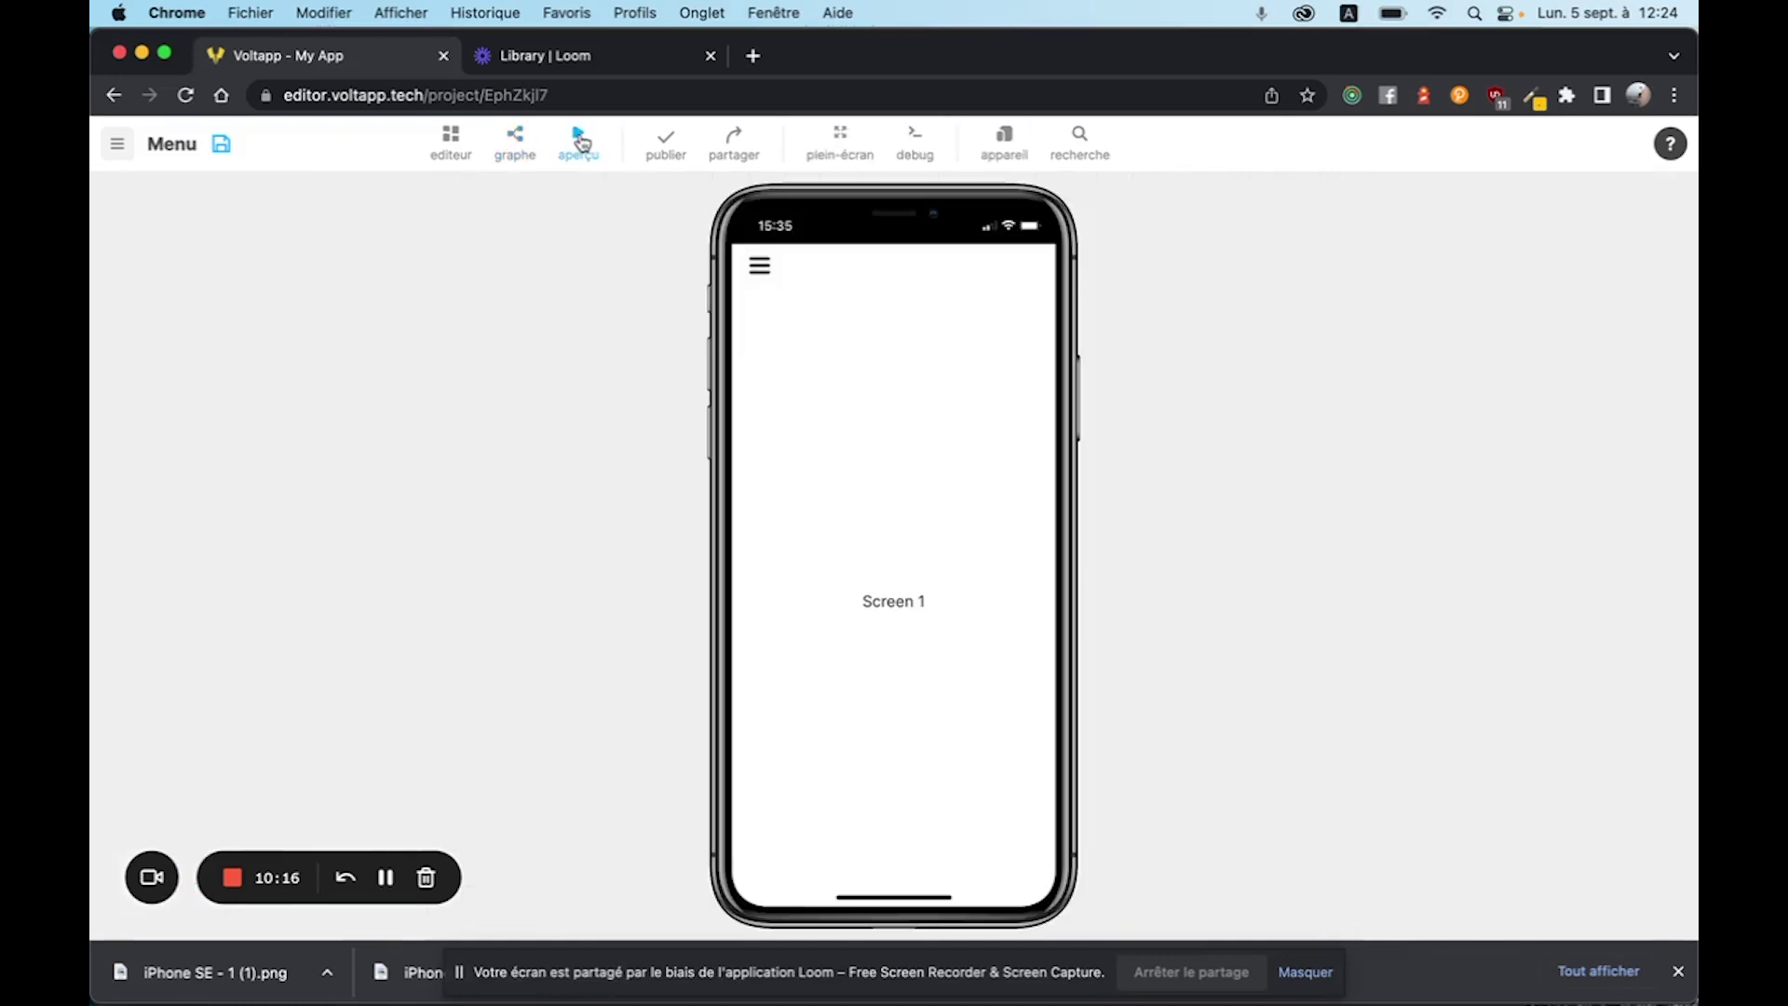
{"action": "left_click", "coordinate": [760, 269]}
{"action": "left_click", "coordinate": [854, 436]}
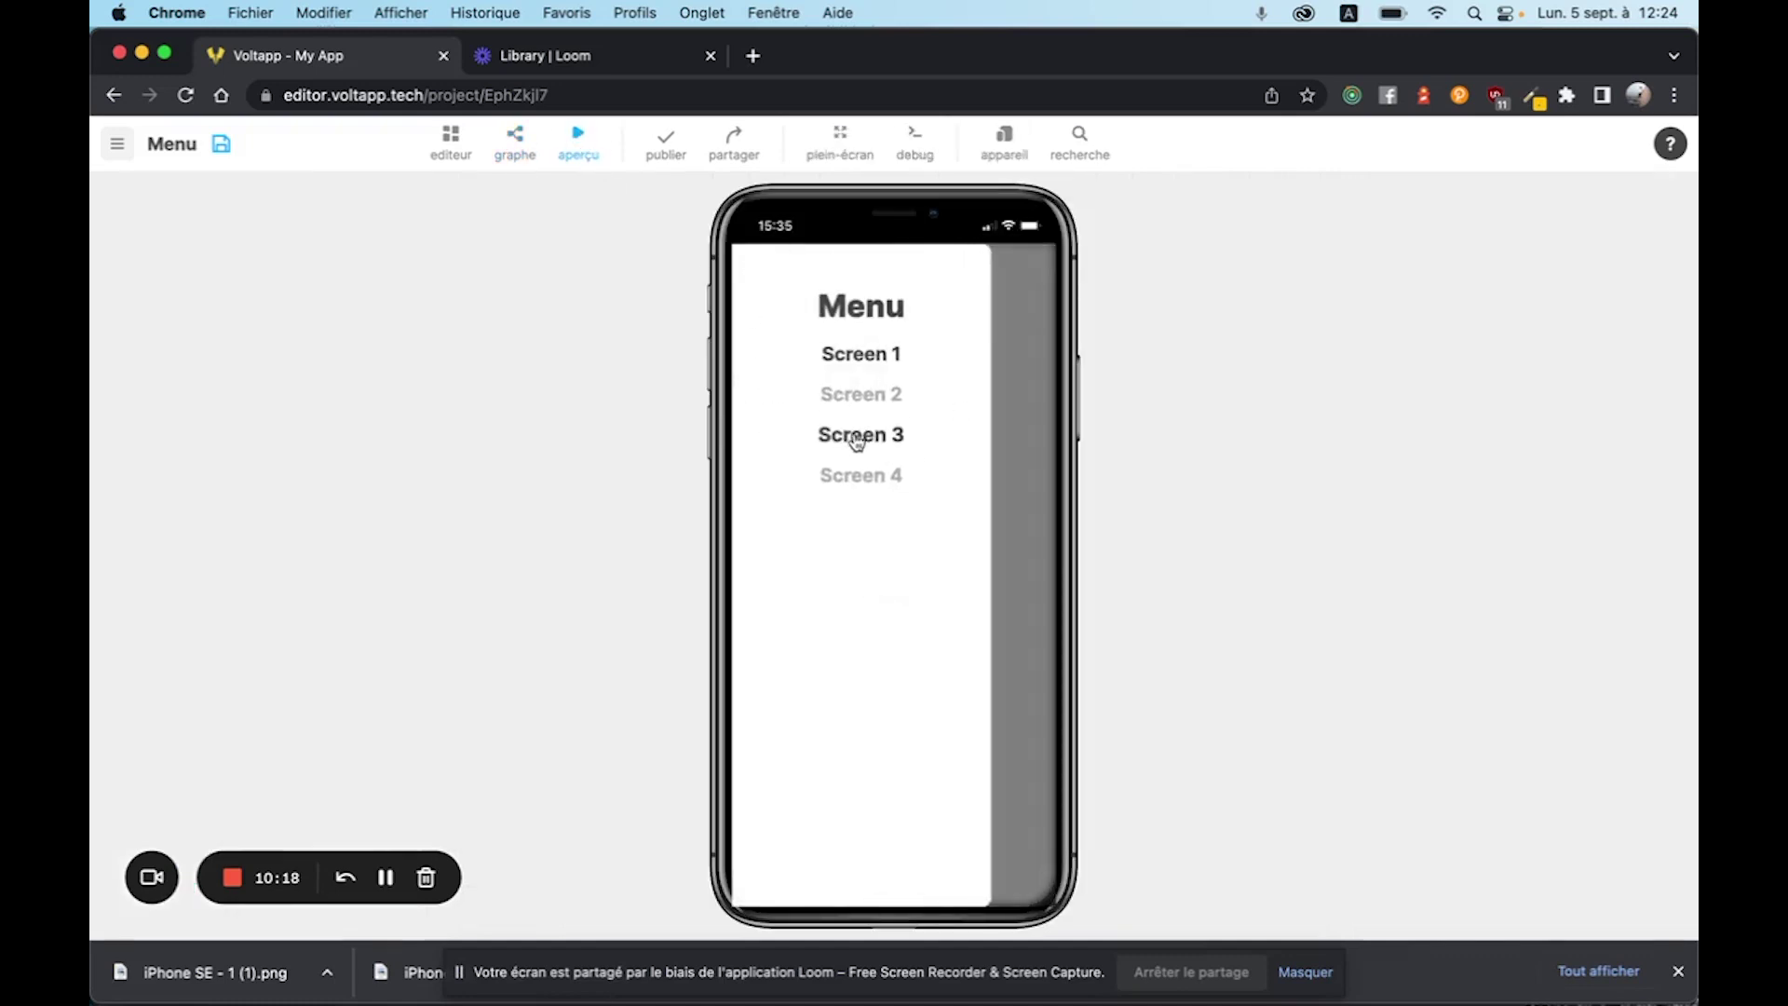
{"action": "left_click", "coordinate": [761, 272]}
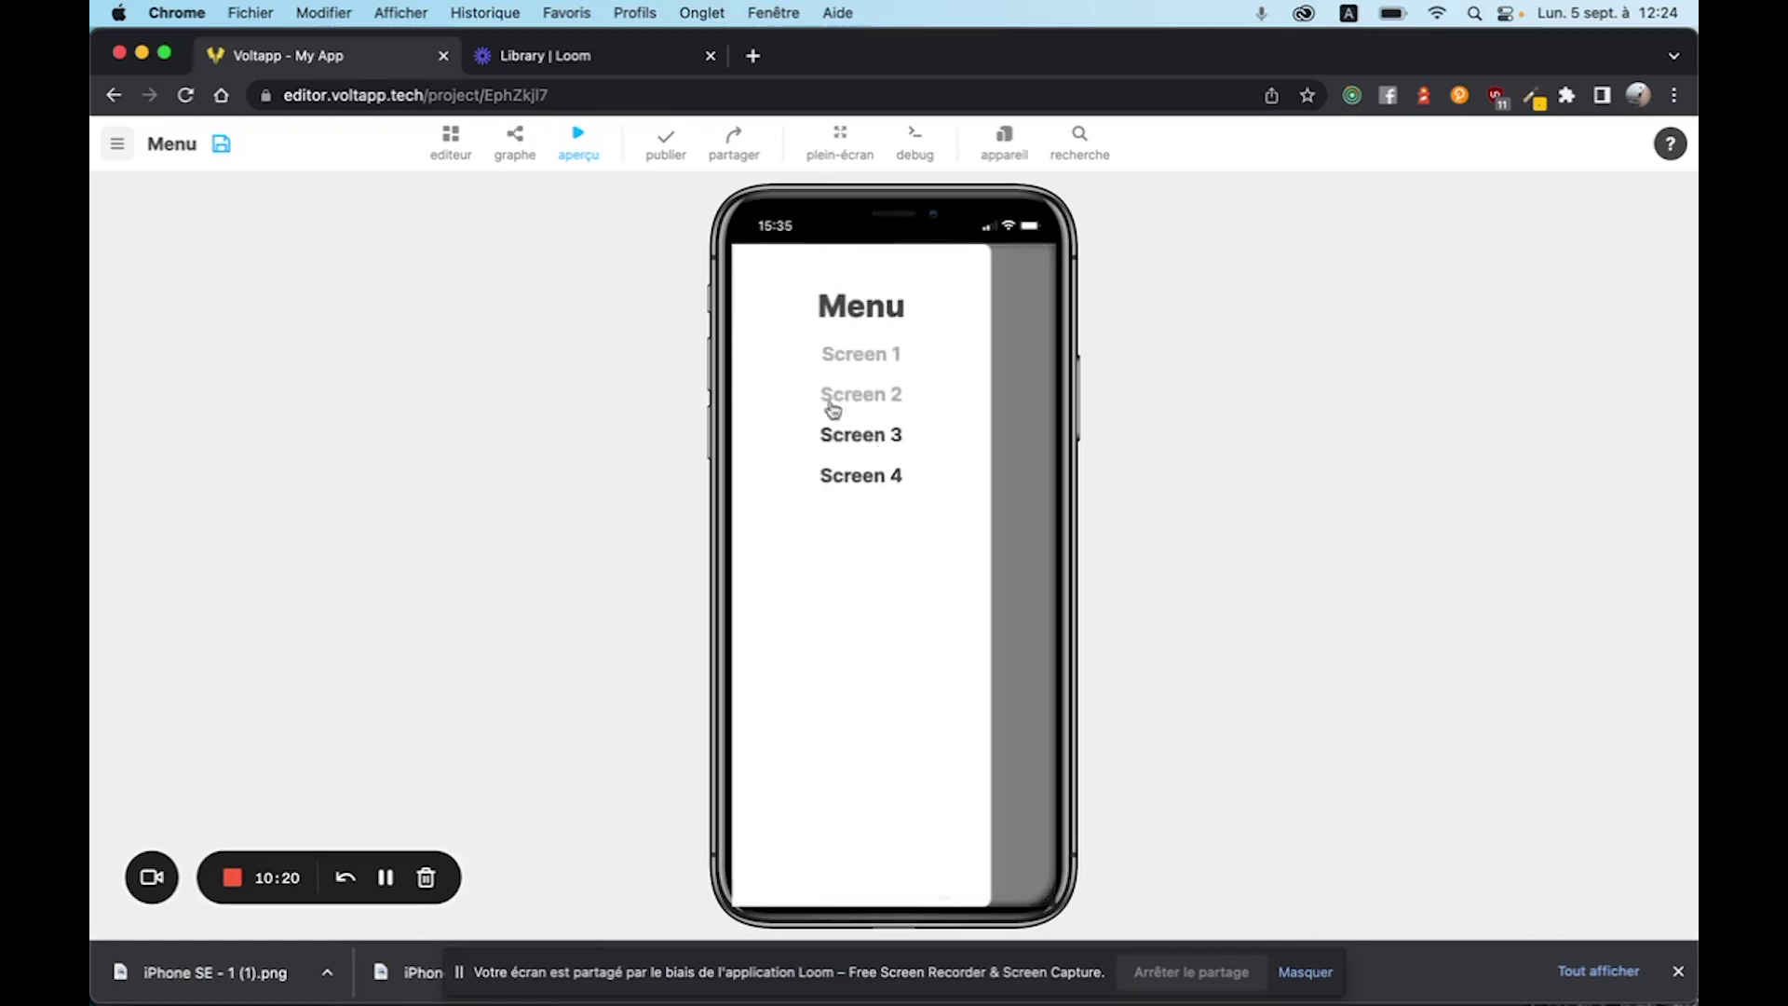
{"action": "double_click", "coordinate": [854, 390]}
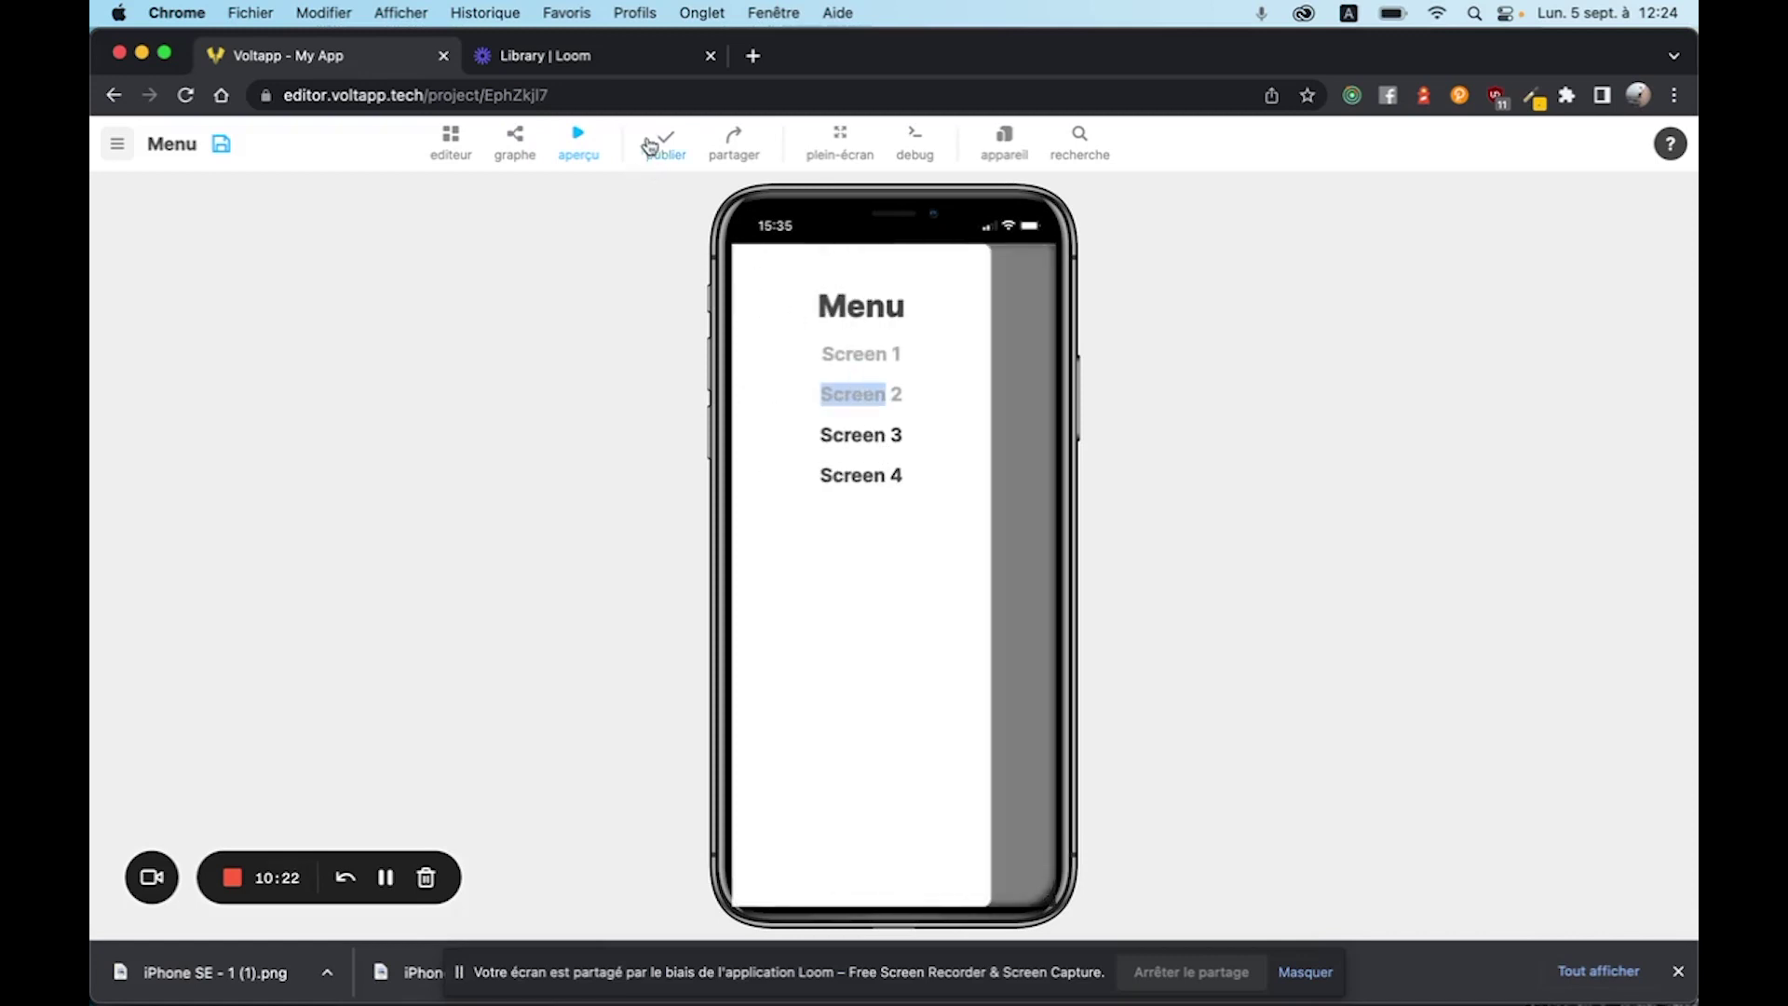
{"action": "left_click", "coordinate": [586, 145]}
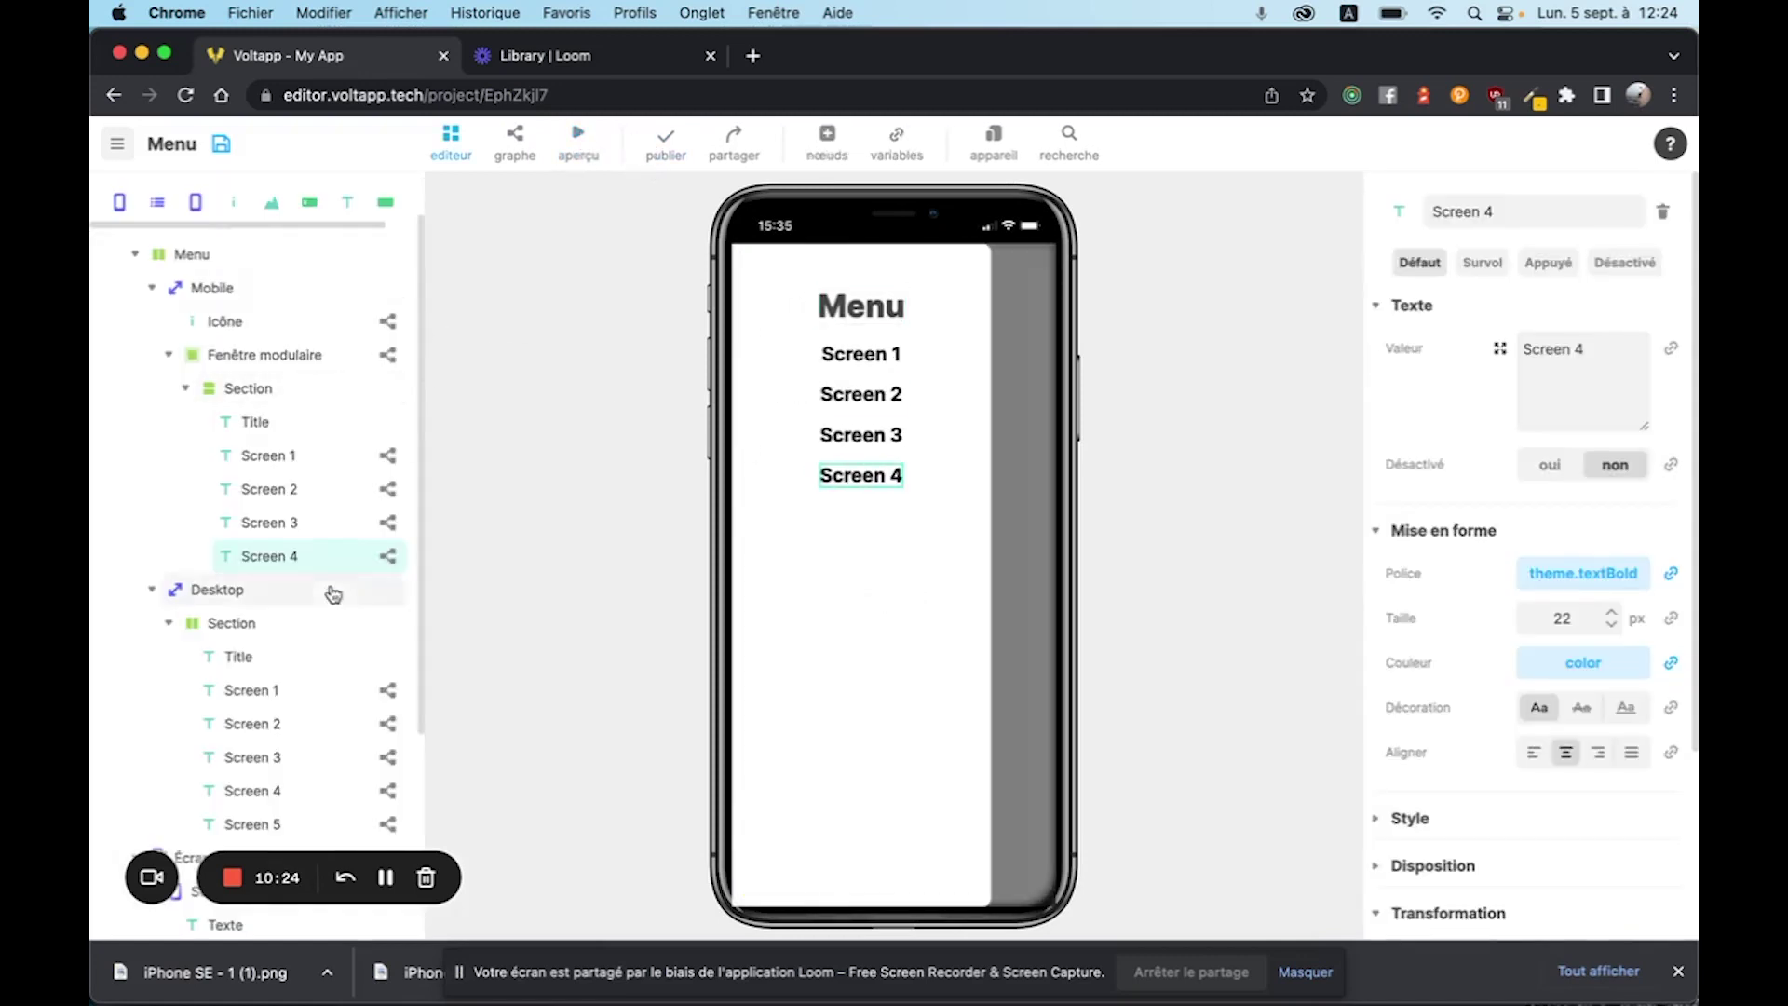
{"action": "scroll", "coordinate": [240, 689], "scroll_direction": "down", "scroll_amount": 3}
{"action": "scroll", "coordinate": [240, 689], "scroll_direction": "up", "scroll_amount": 4}
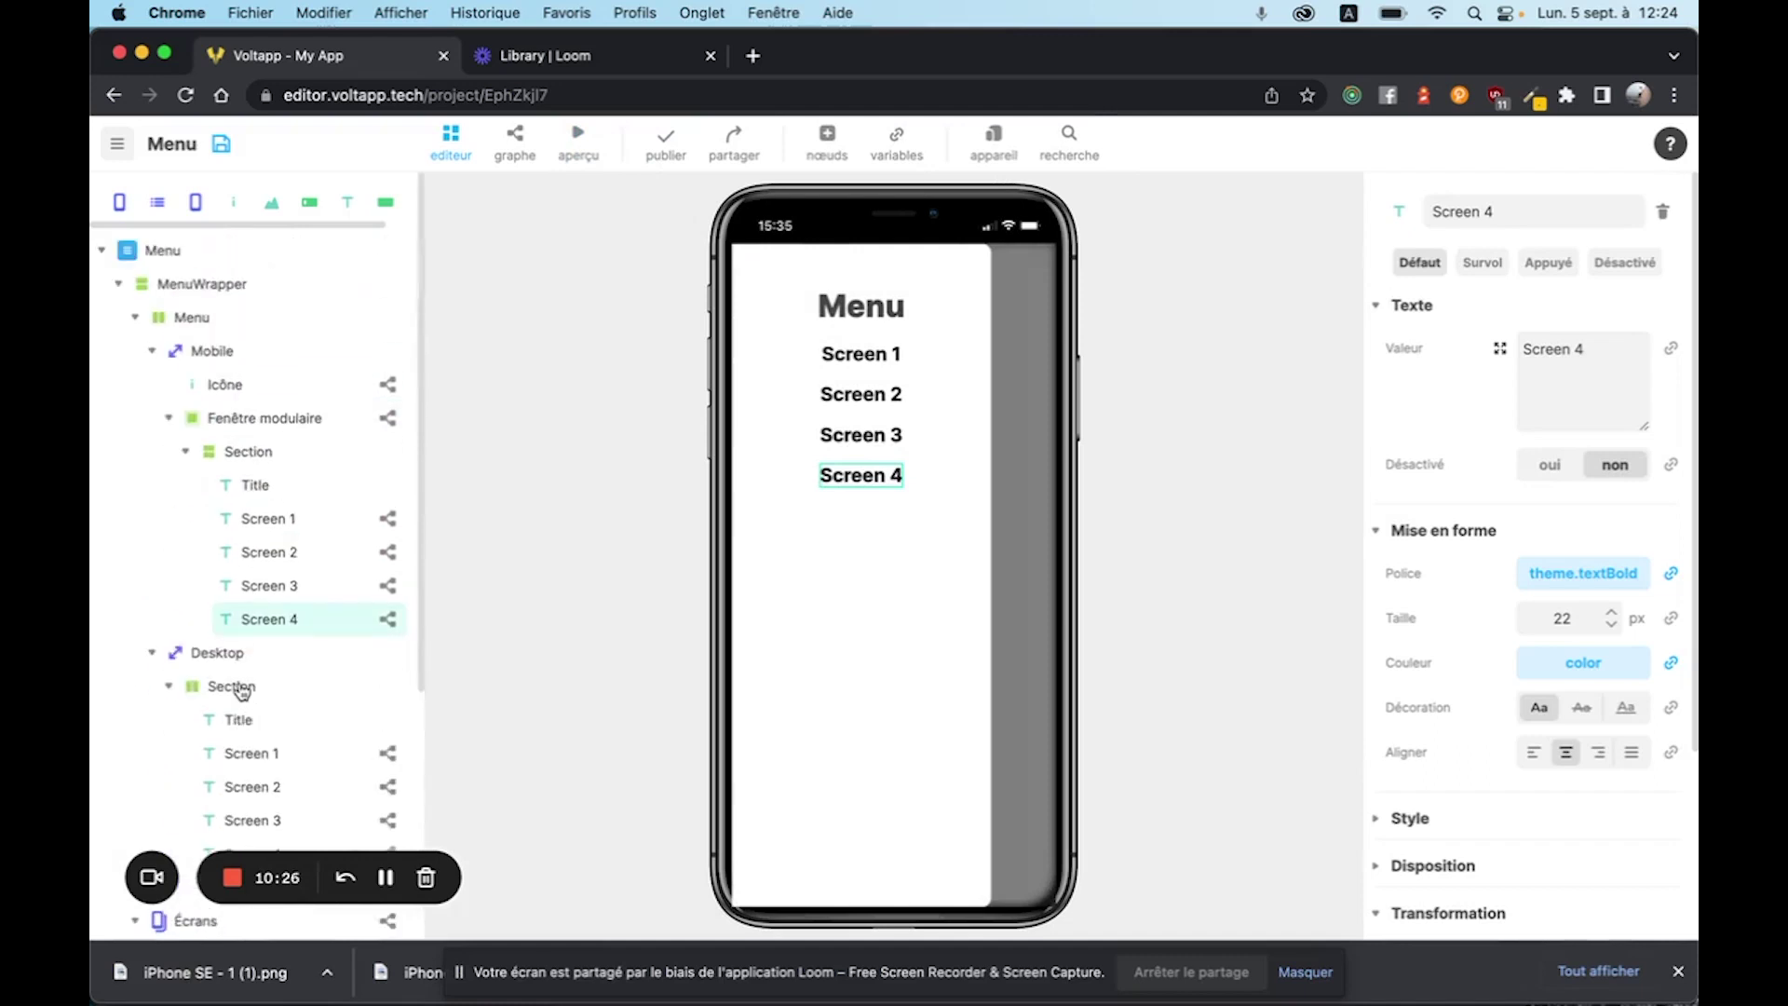
{"action": "scroll", "coordinate": [242, 689], "scroll_direction": "down", "scroll_amount": 4}
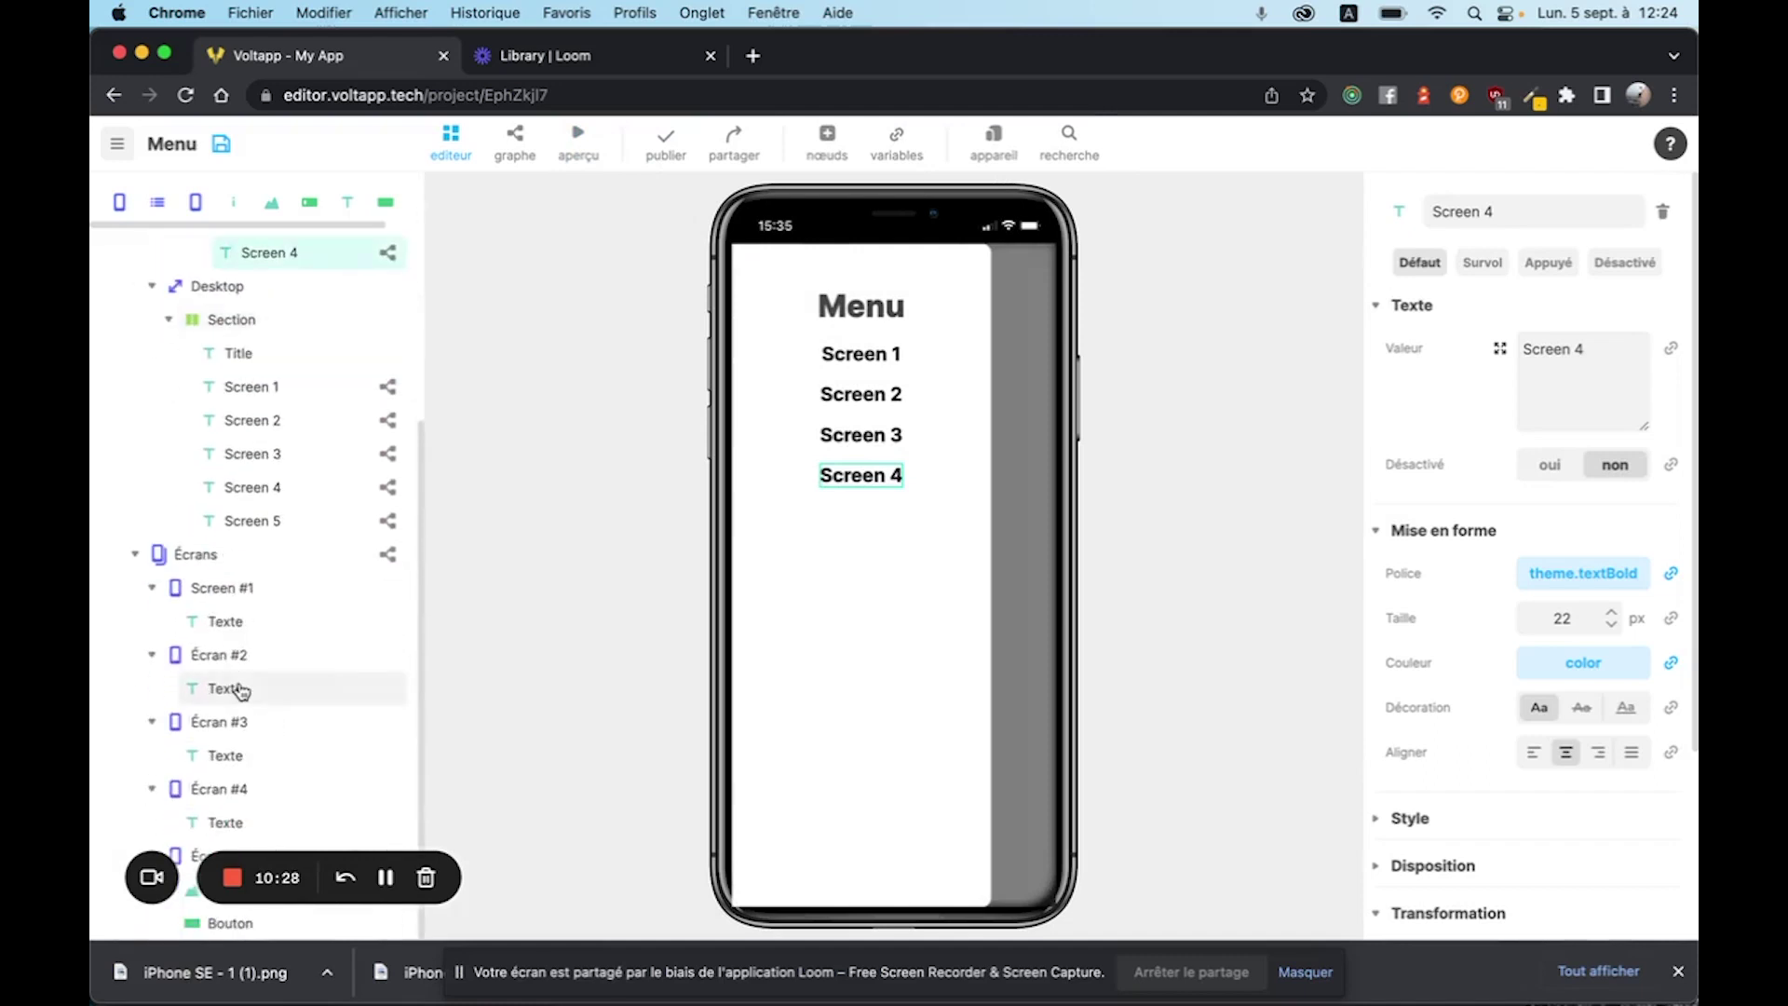